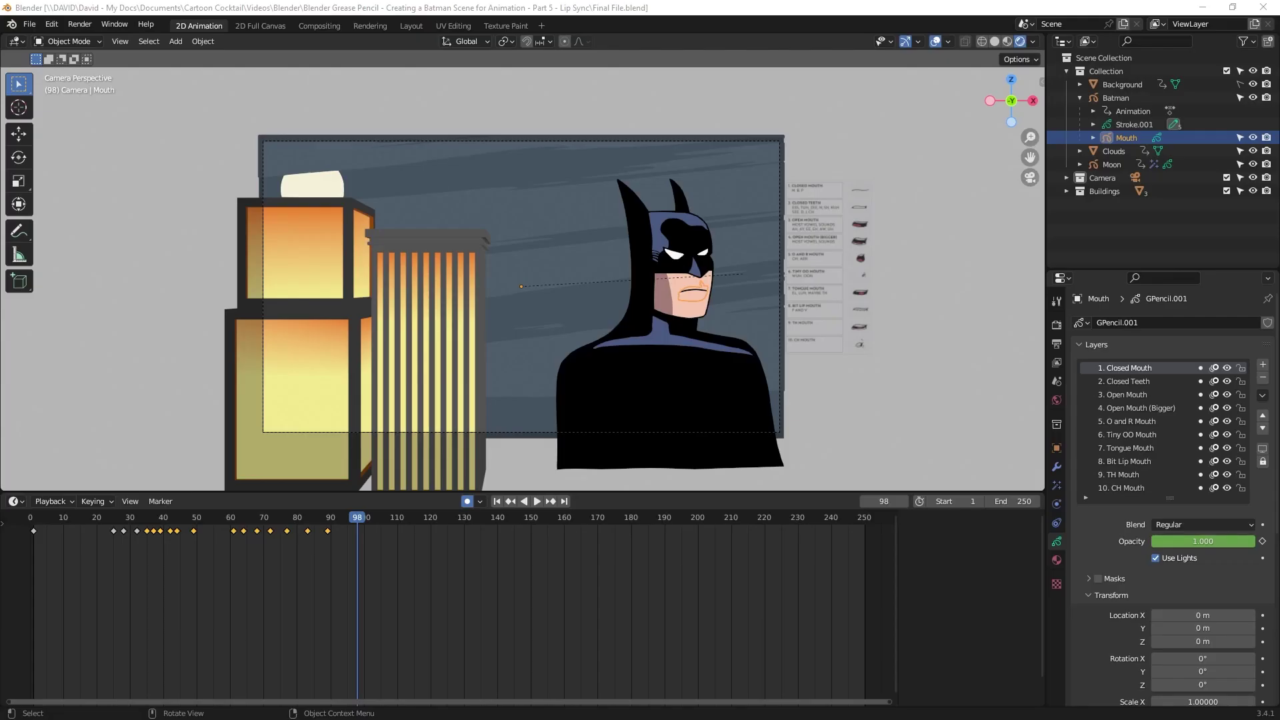
# Delete all of the Mouth object's keyframes after the first one and set the current frame to 27
pyautogui.click(723, 302)
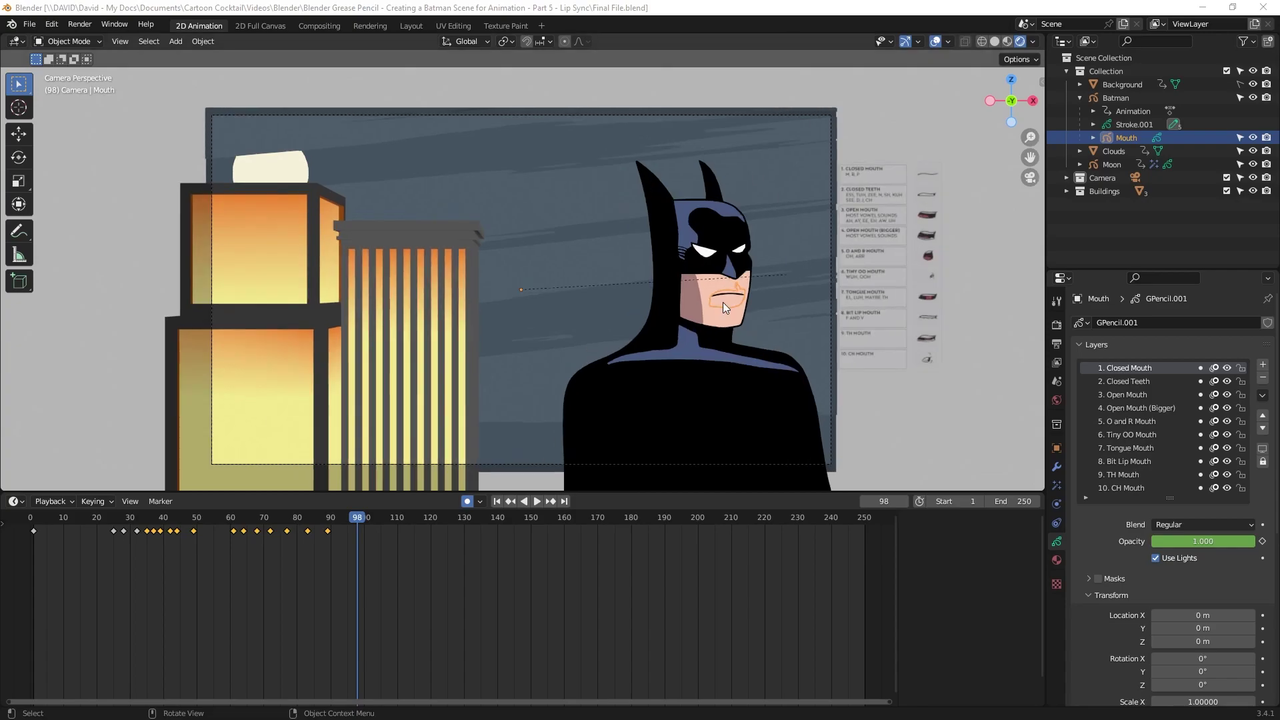
pyautogui.click(1132, 213)
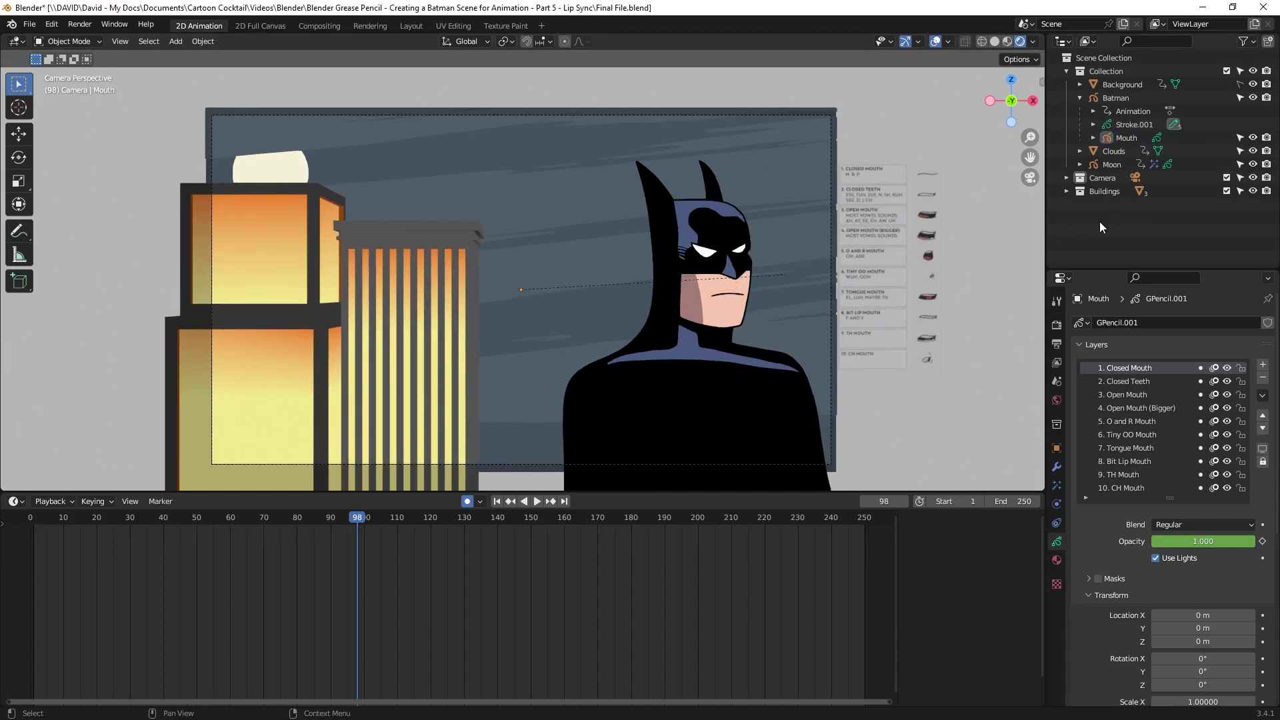
pyautogui.click(1118, 136)
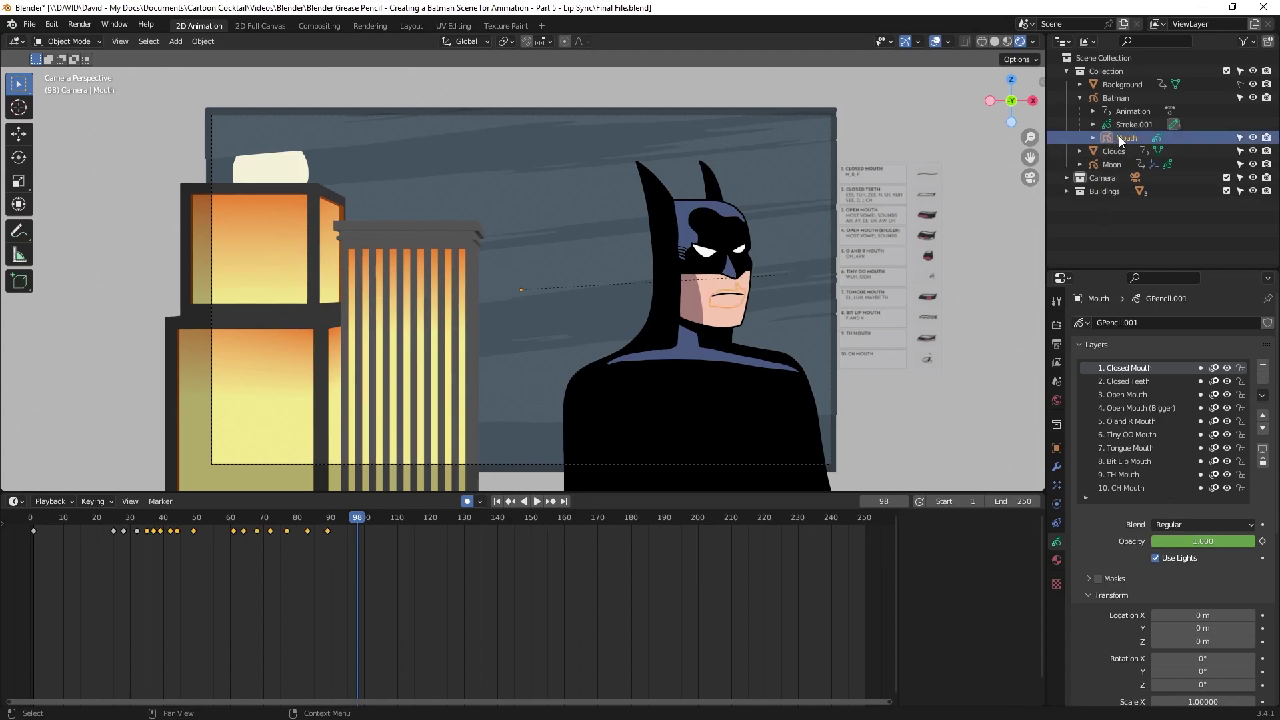
pyautogui.moveTo(454, 562); pyautogui.dragTo(97, 525)
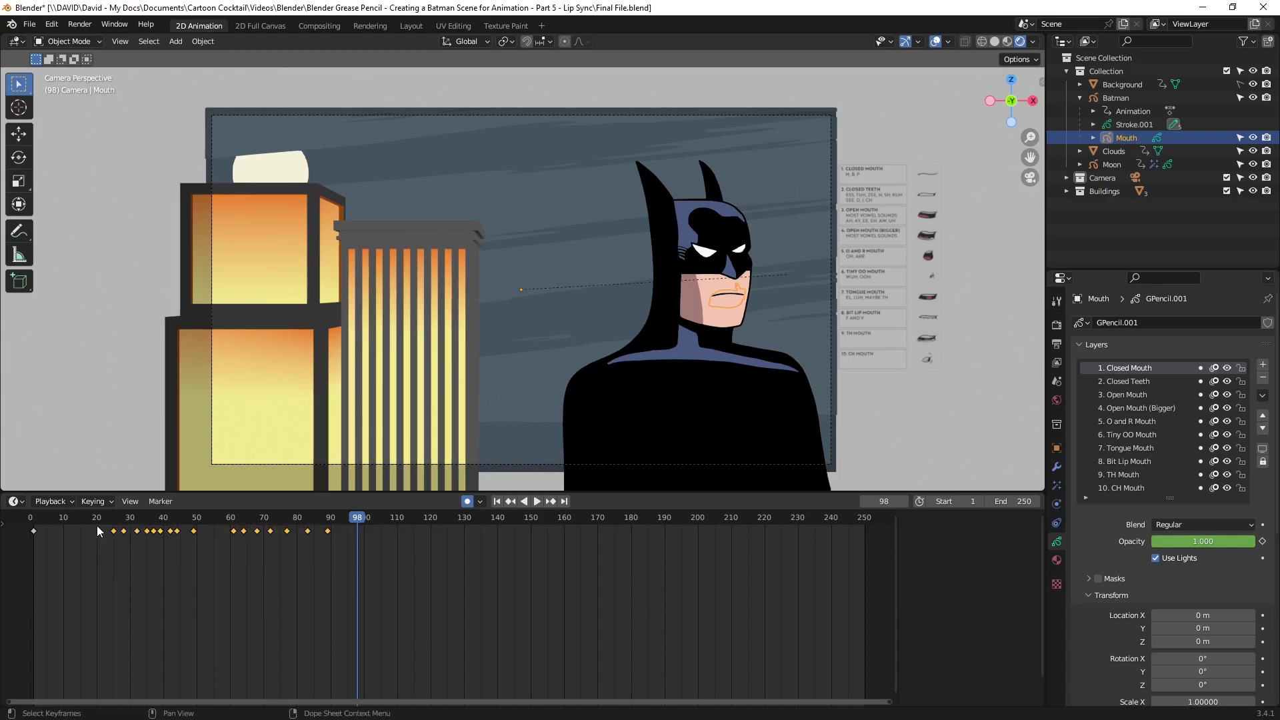
pyautogui.press('Delete')
pyautogui.moveTo(354, 516); pyautogui.dragTo(120, 520)
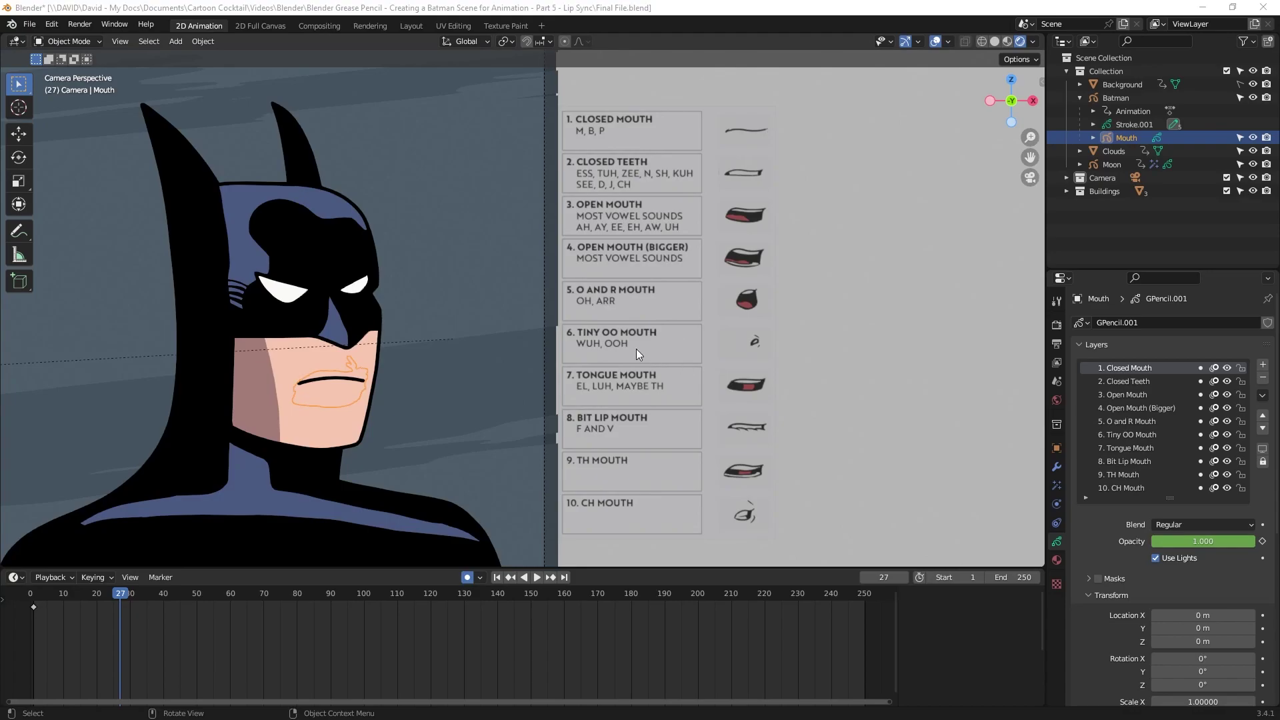
# Move the mouth chart slightly farther from the edge of the camera frame
pyautogui.click(617, 213)
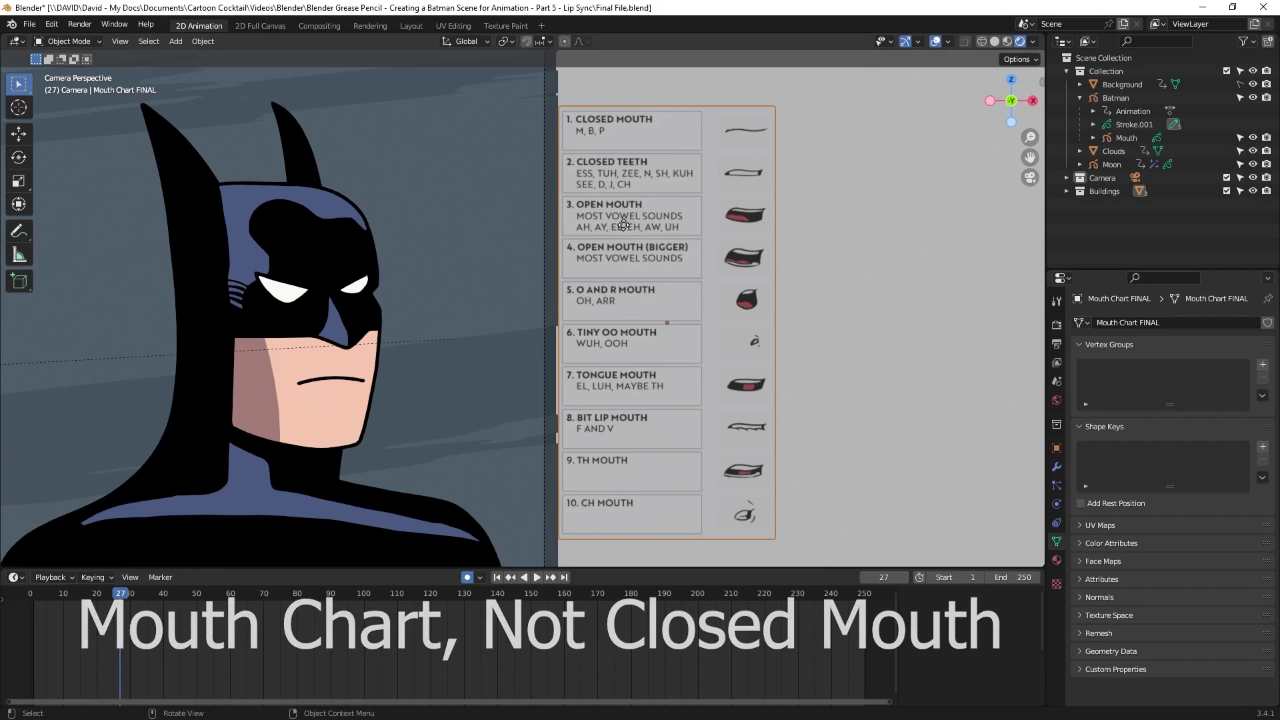
pyautogui.press('g')
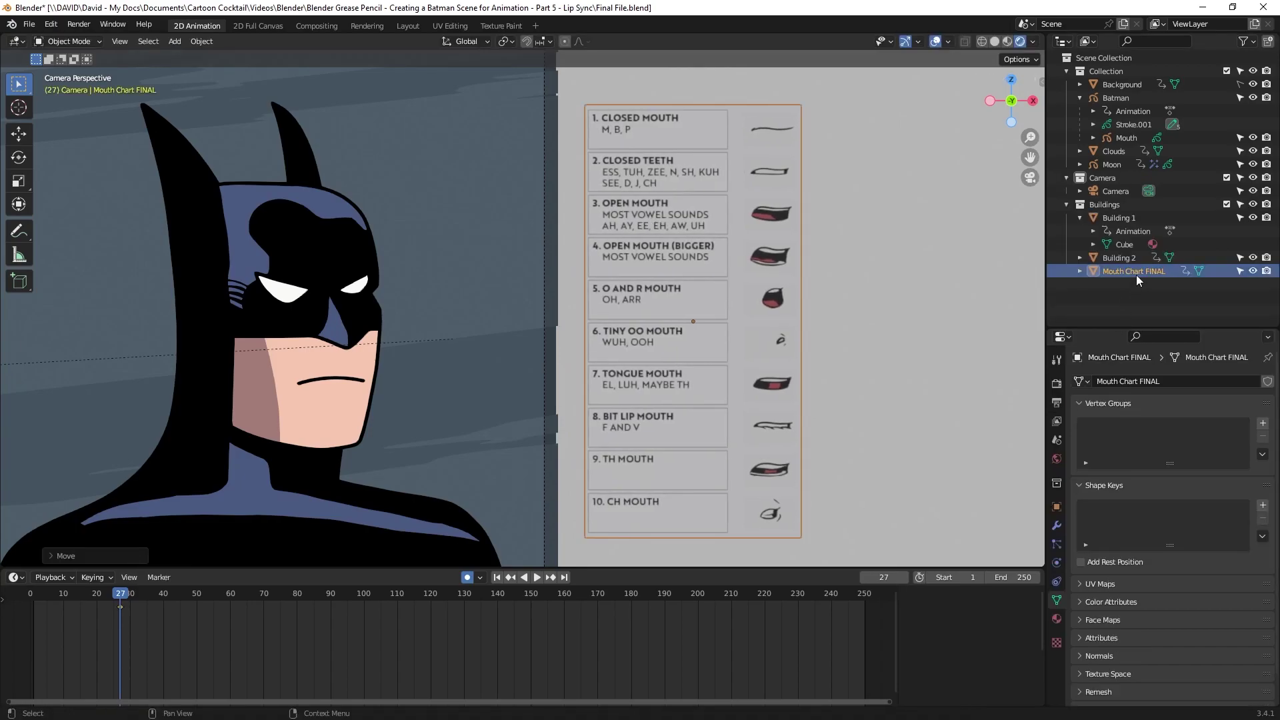
# Create a new collection under the Scene Collection and name it Lip Sync
pyautogui.rightClick(1089, 61)
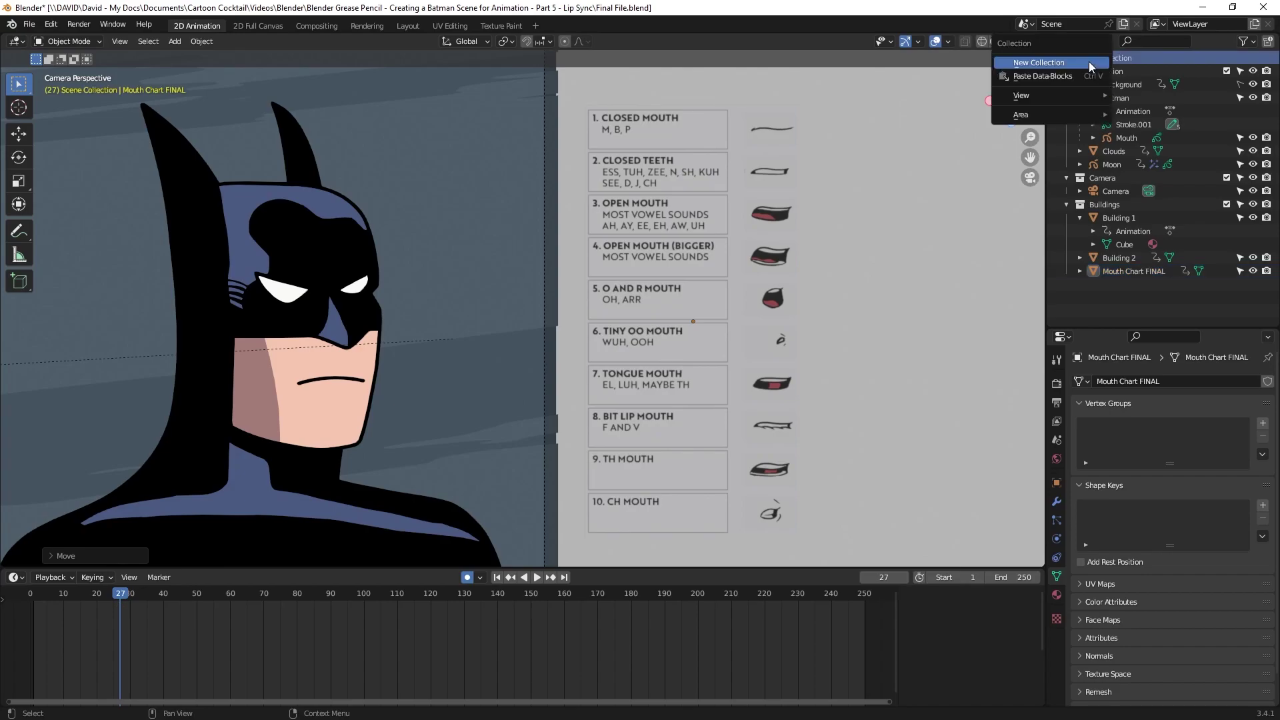
pyautogui.click(1089, 62)
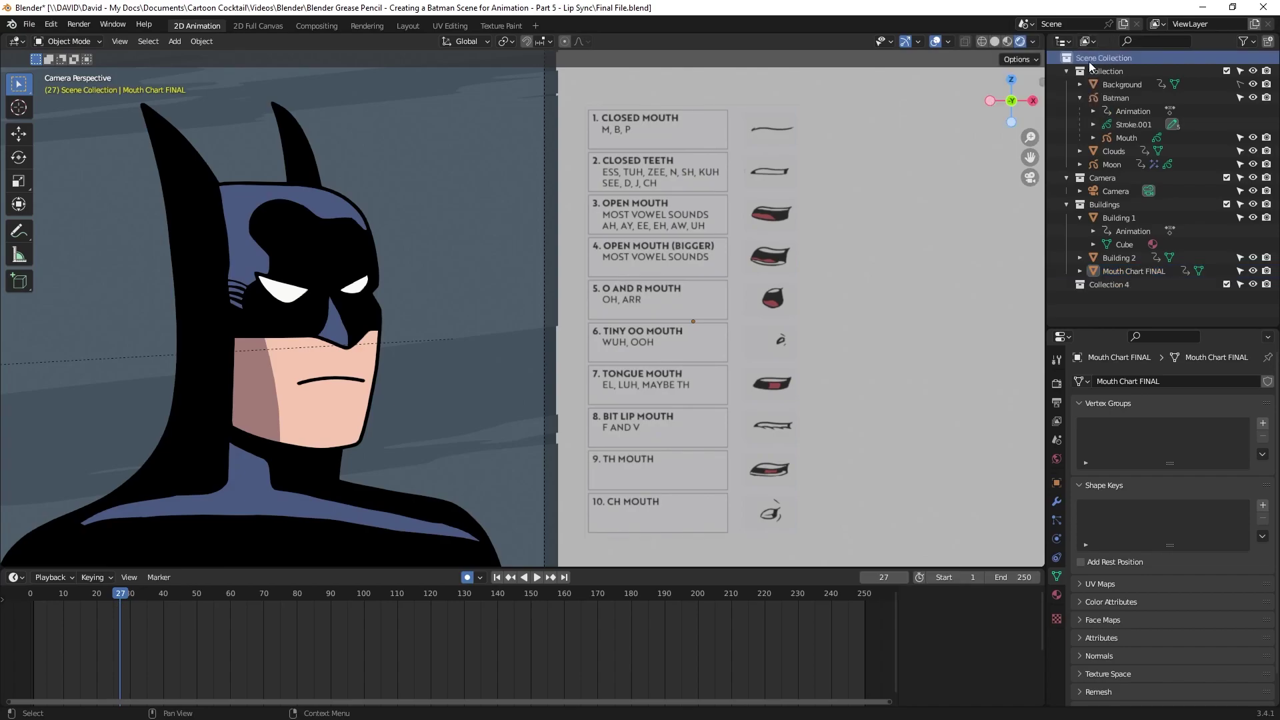
pyautogui.doubleClick(1098, 285)
pyautogui.write('Lip Sync')
pyautogui.press('Return')
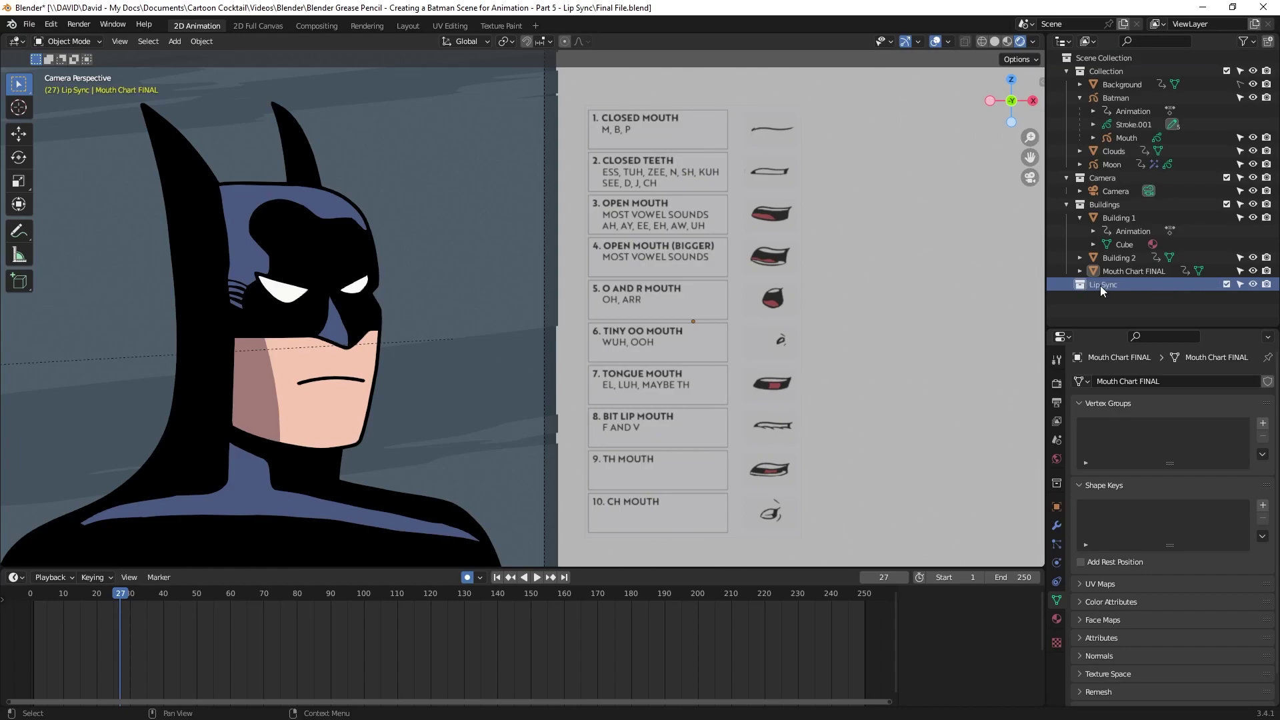
# Put the Mouth Chart FINAL object into the Lip Sync collection and make it unselectable
pyautogui.moveTo(1108, 272); pyautogui.dragTo(1109, 286)
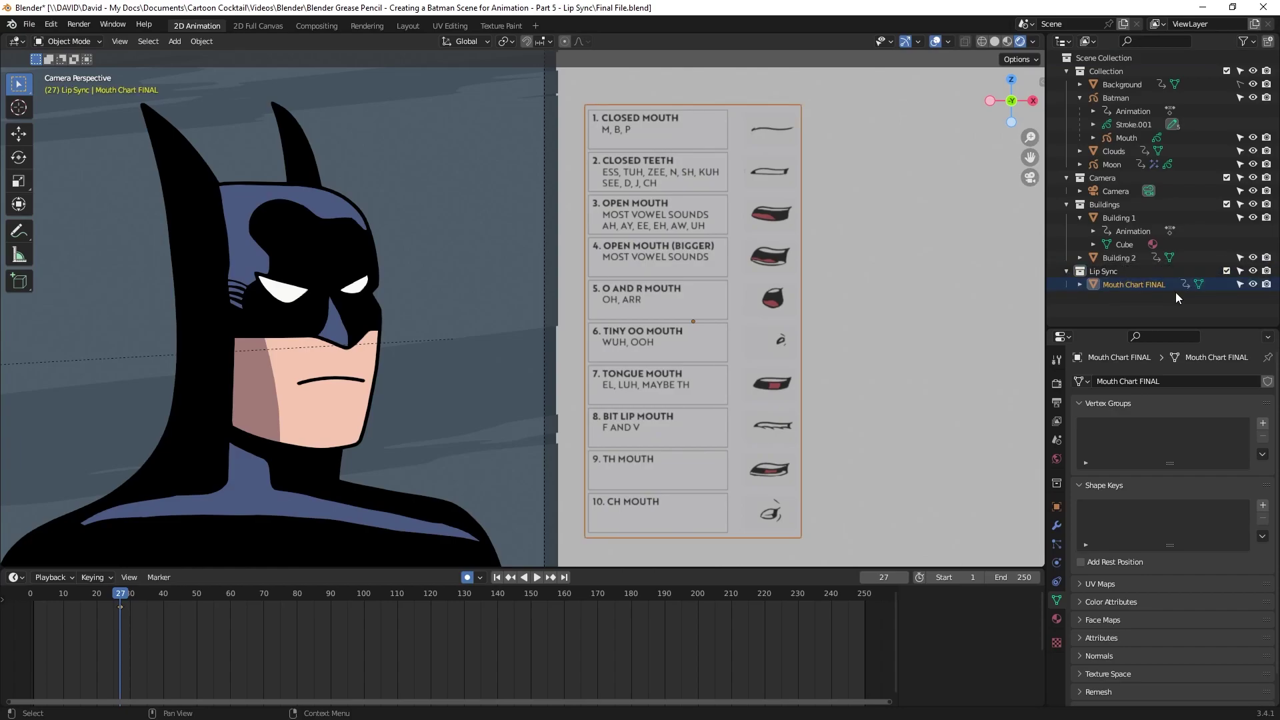
pyautogui.click(1239, 283)
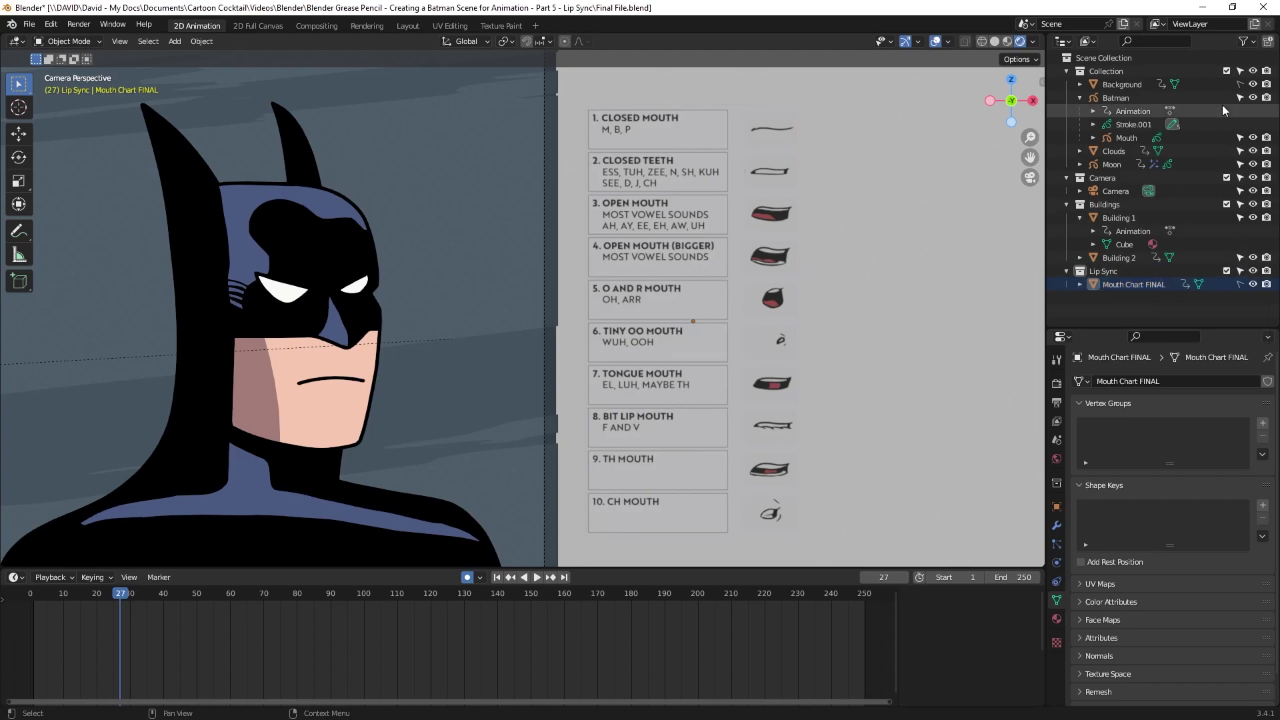
pyautogui.click(1252, 44)
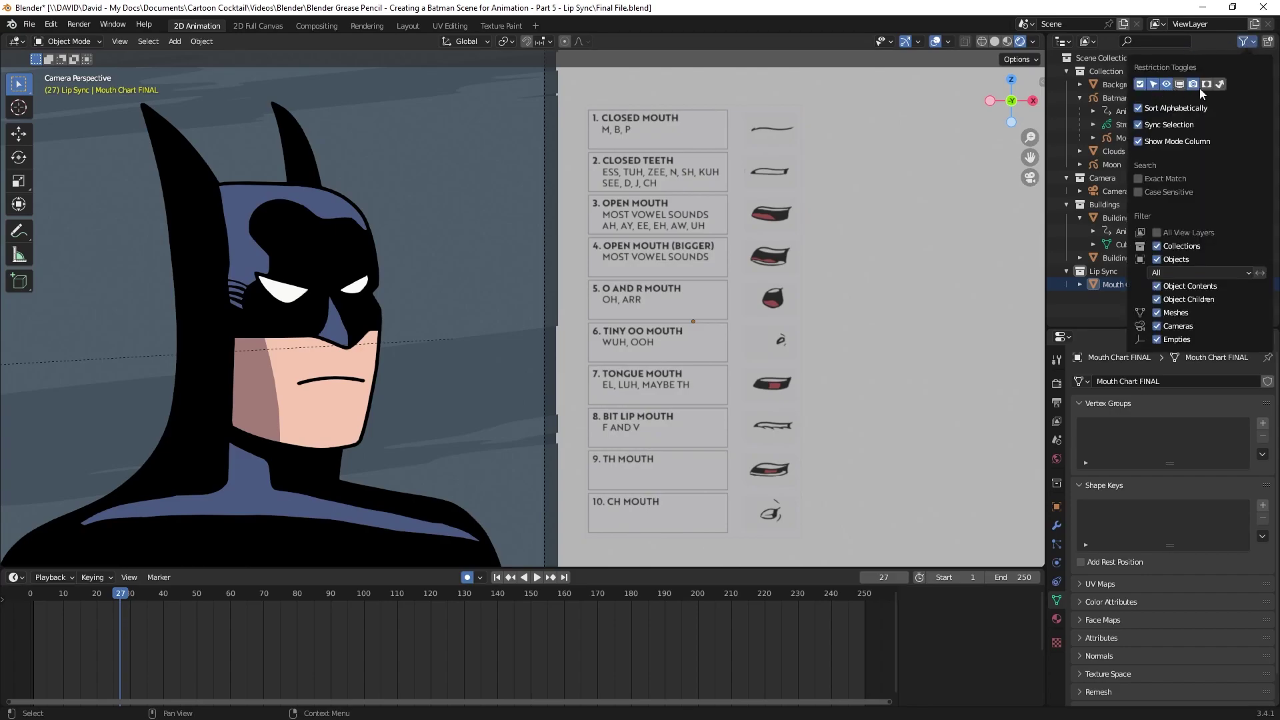
pyautogui.click(1248, 44)
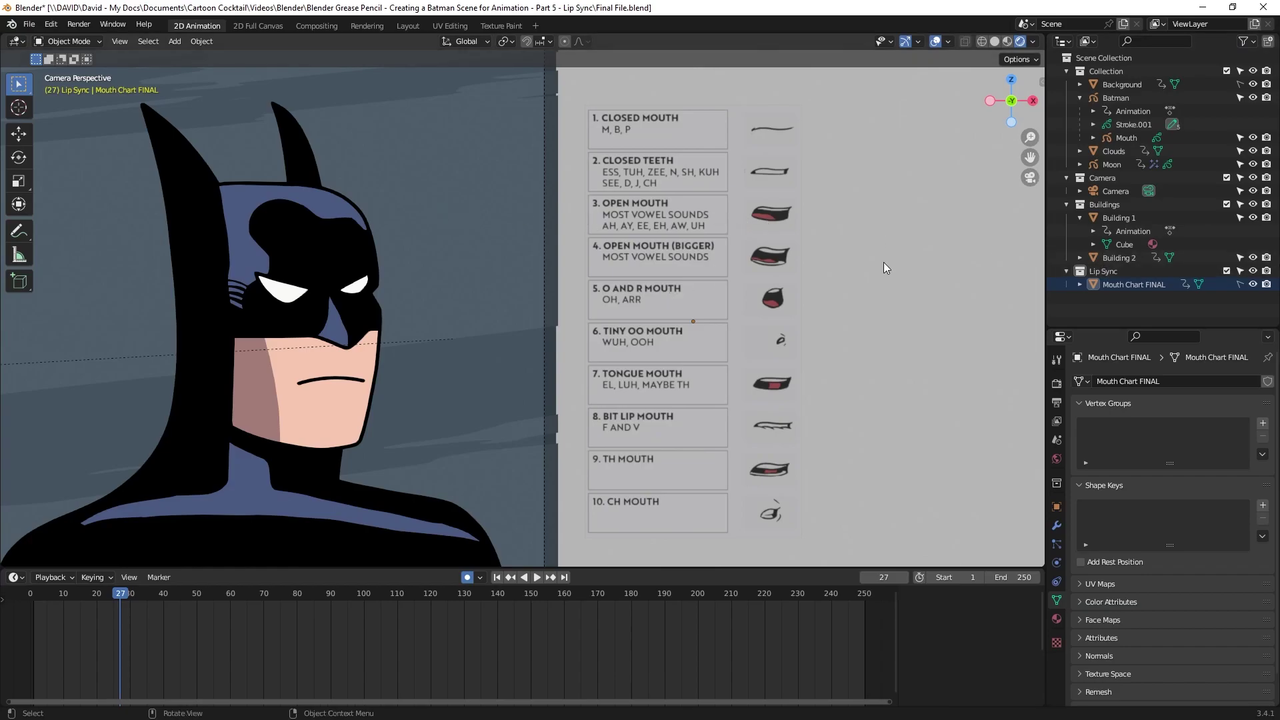
# Add a blank Grease Pencil object to the Lip Sync collection and name it "1. Closed Mouth Button"
pyautogui.hotkey('shift', 'a')
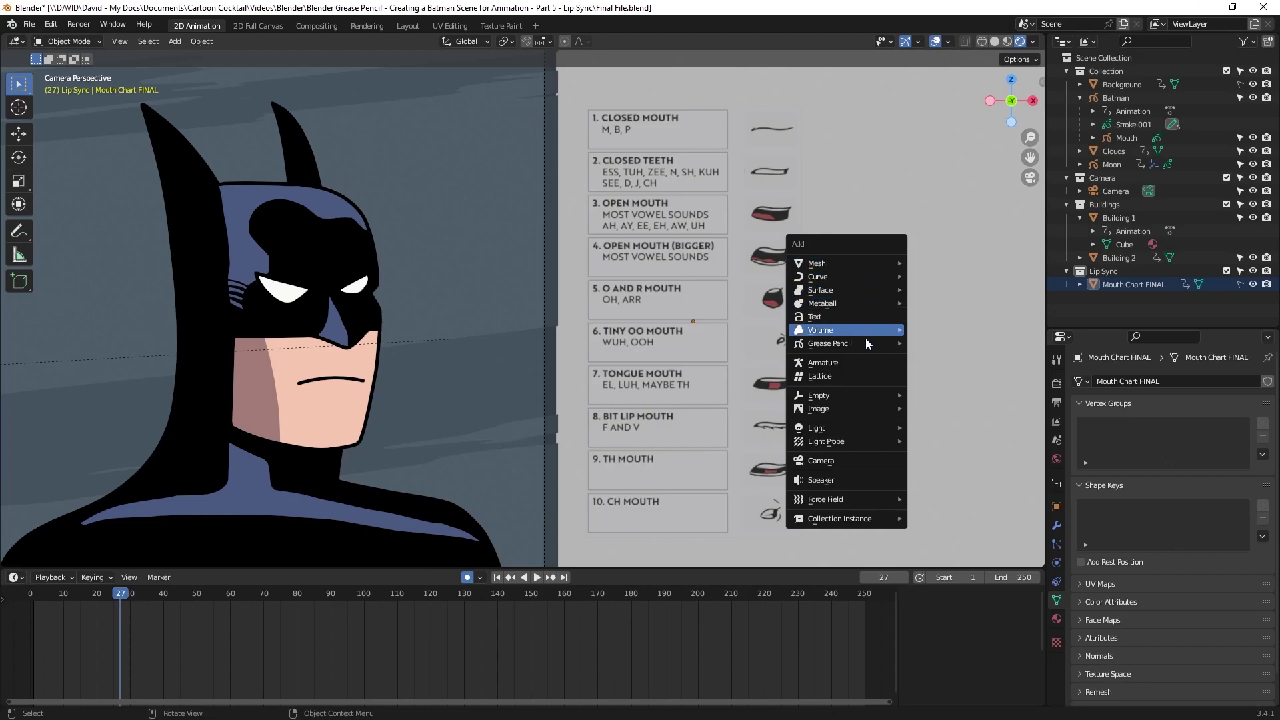
pyautogui.click(947, 343)
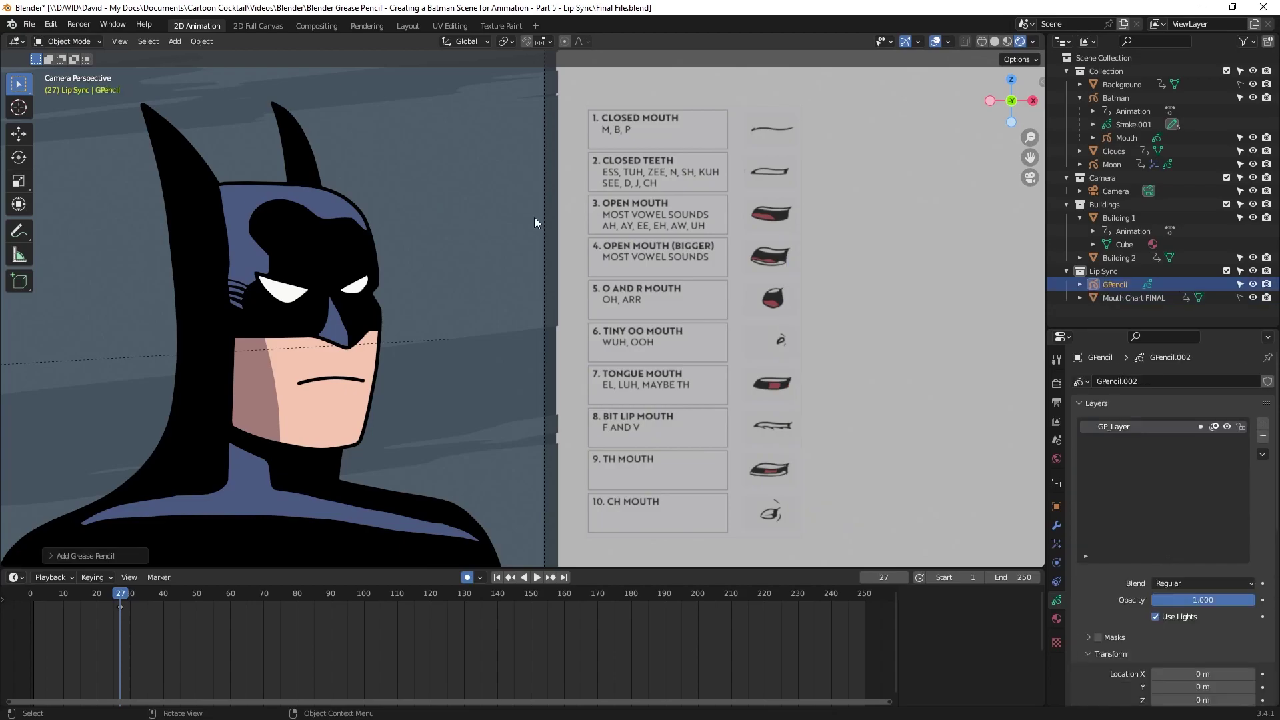
pyautogui.doubleClick(1117, 284)
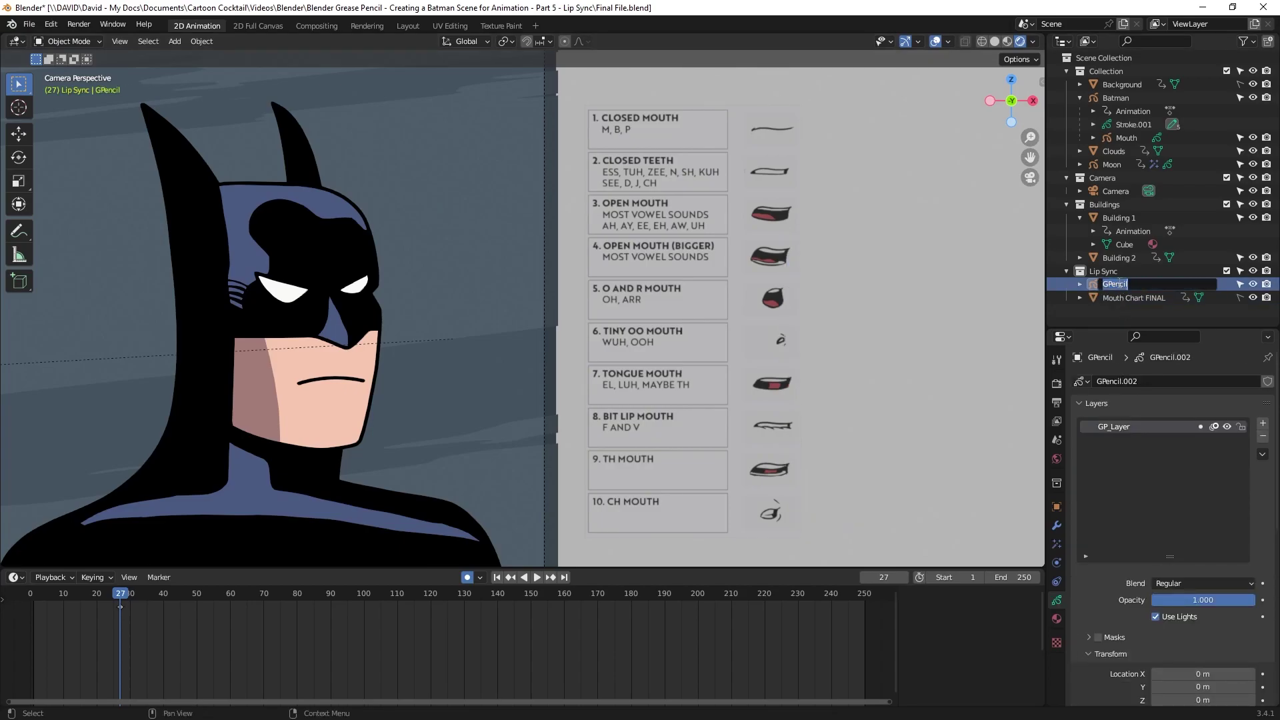
pyautogui.write('1. Closed Mouth Button')
pyautogui.press('Return')
# Switch the button object to Draw Mode, rename its Black material to Button Outline and set the stroke base color to magenta
pyautogui.click(46, 44)
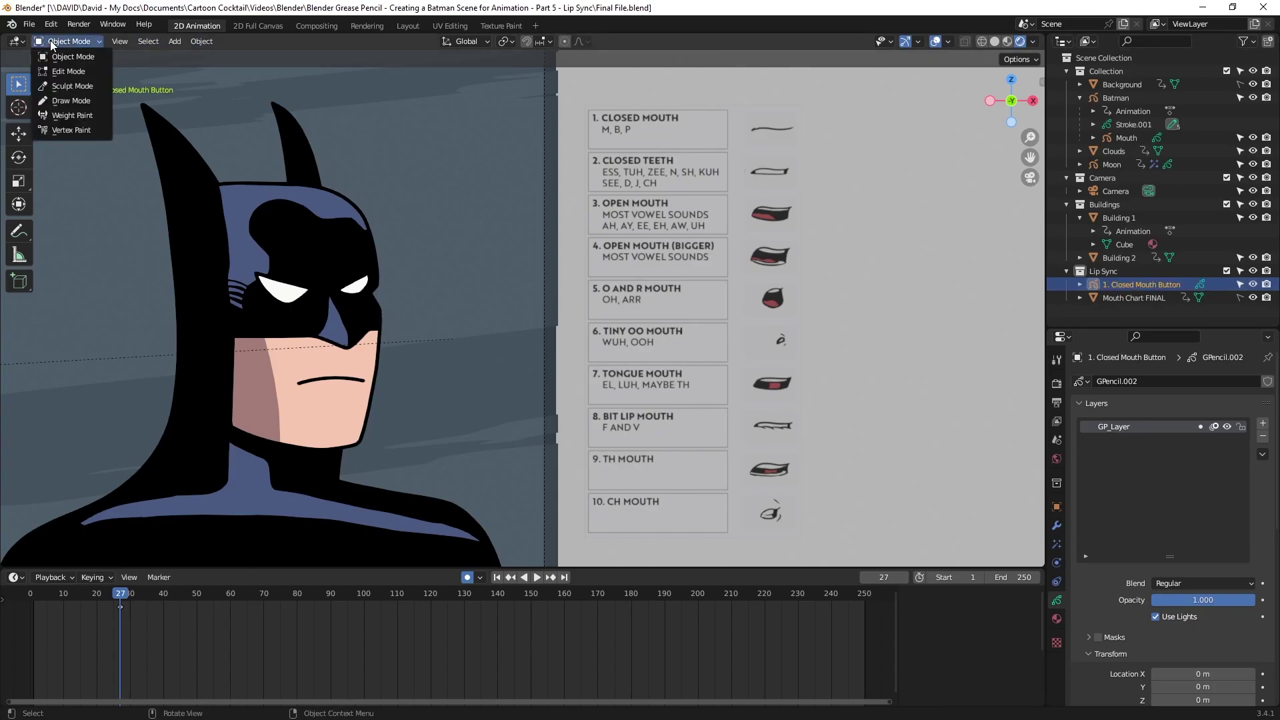
pyautogui.click(63, 101)
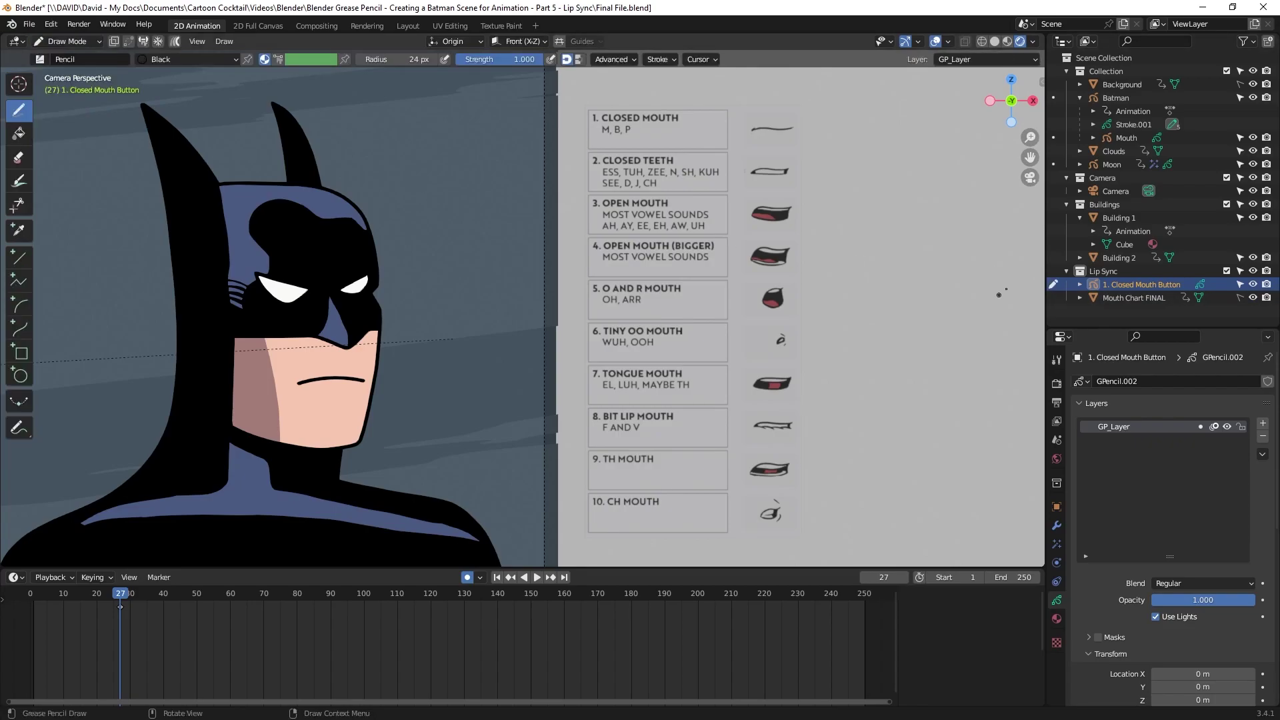
pyautogui.click(1057, 619)
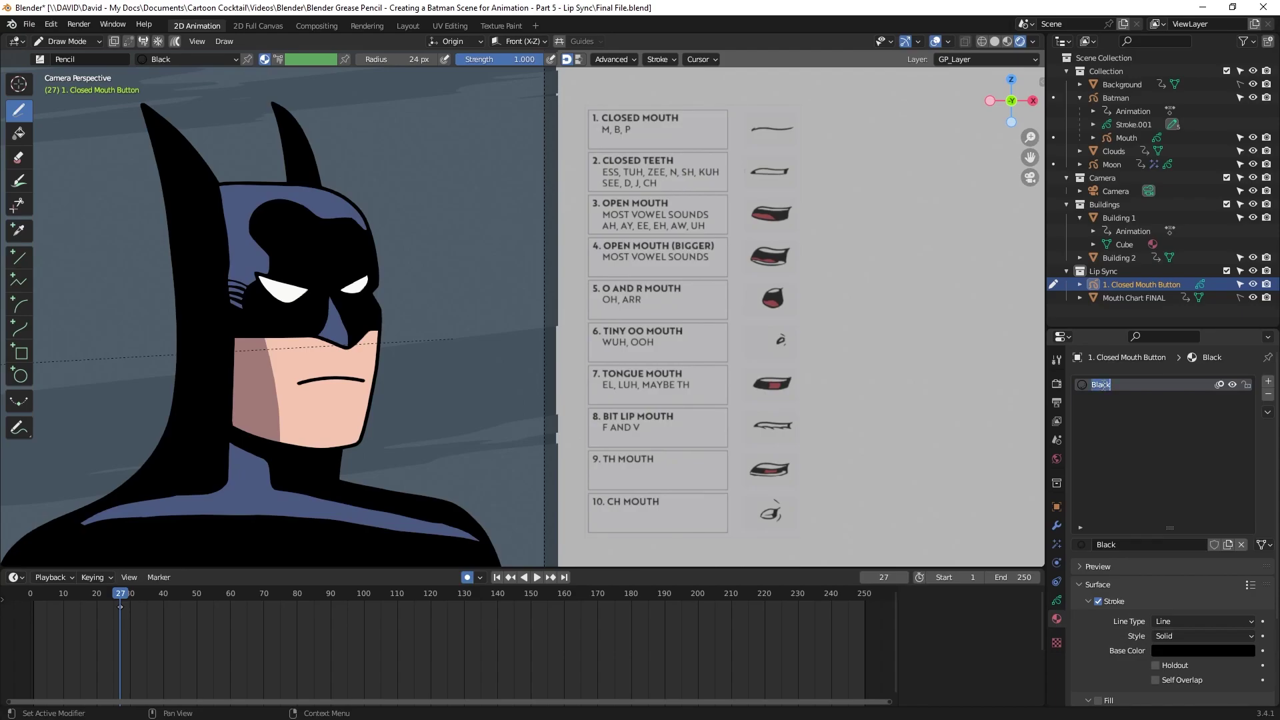
pyautogui.write('Button Outline')
pyautogui.press('Return')
pyautogui.scroll(-2, 1179, 617)
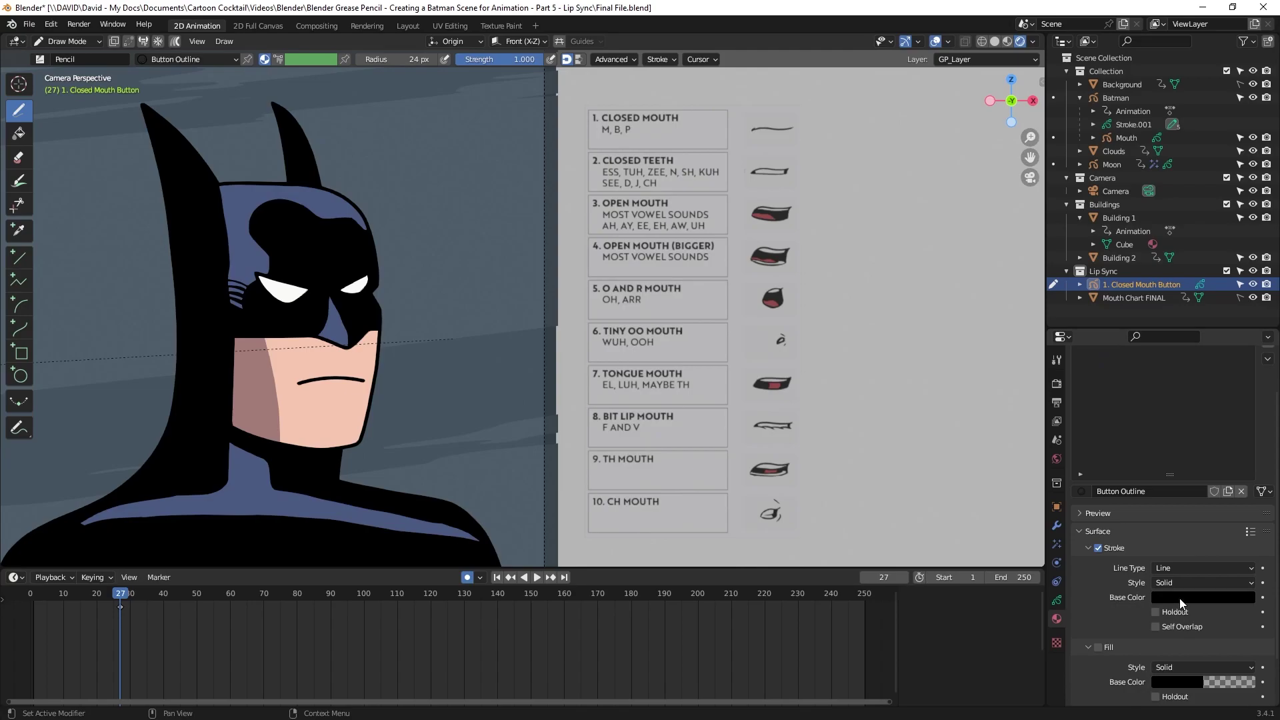
pyautogui.click(1182, 597)
pyautogui.moveTo(1246, 461)
pyautogui.mouseDown()
pyautogui.moveTo(1218, 474)
pyautogui.moveTo(1244, 420)
pyautogui.mouseUp()
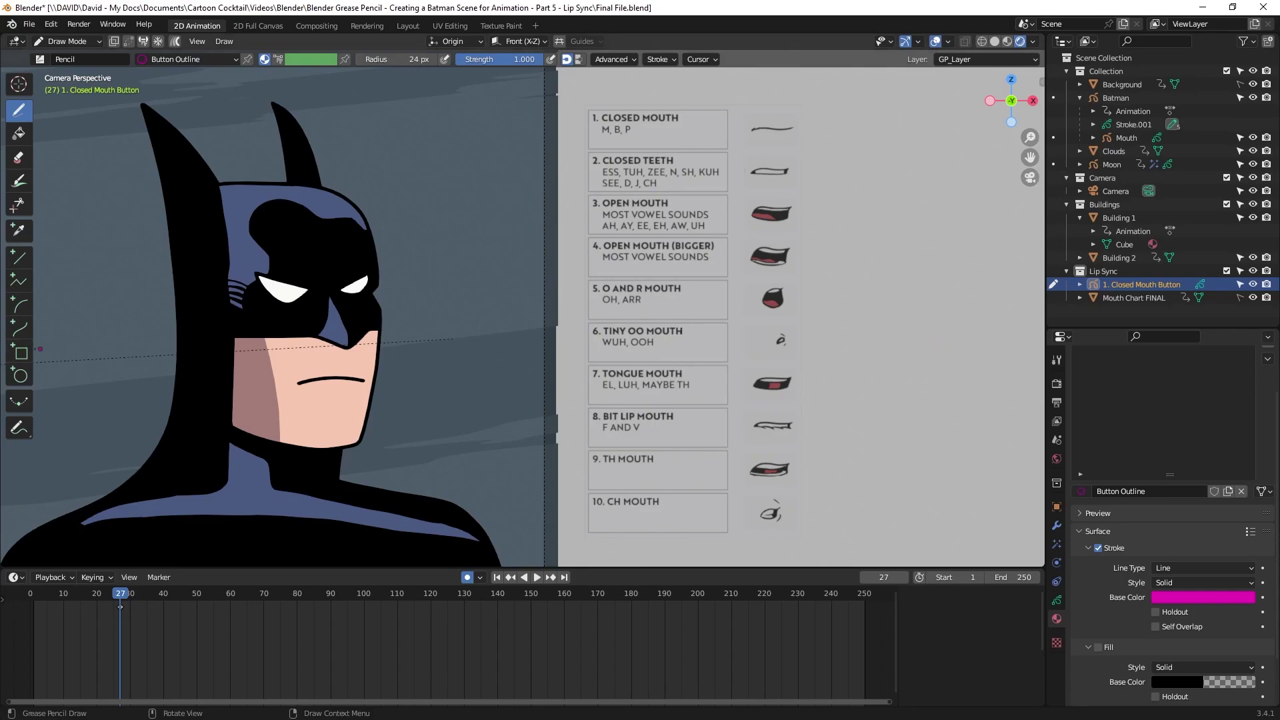
# Draw a box outline around the closed mouth drawing on the chart and return to Object Mode
pyautogui.click(21, 353)
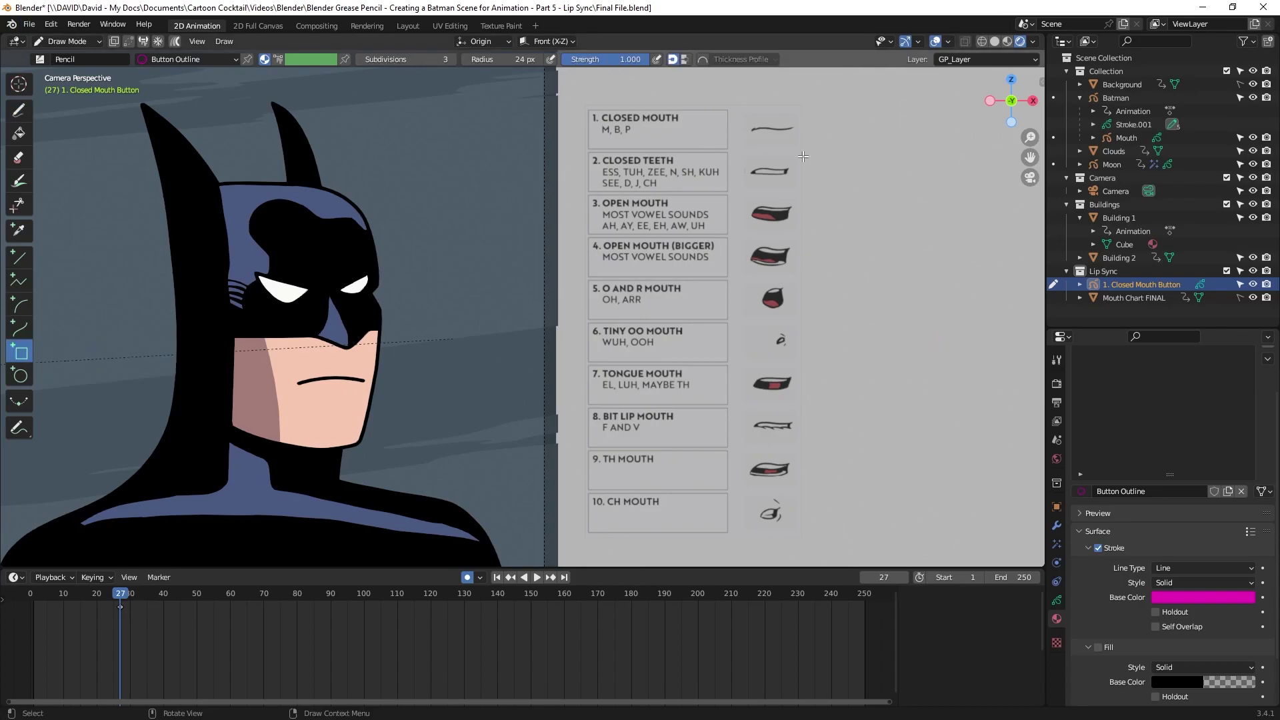
pyautogui.moveTo(736, 112); pyautogui.dragTo(803, 144)
pyautogui.press('Return')
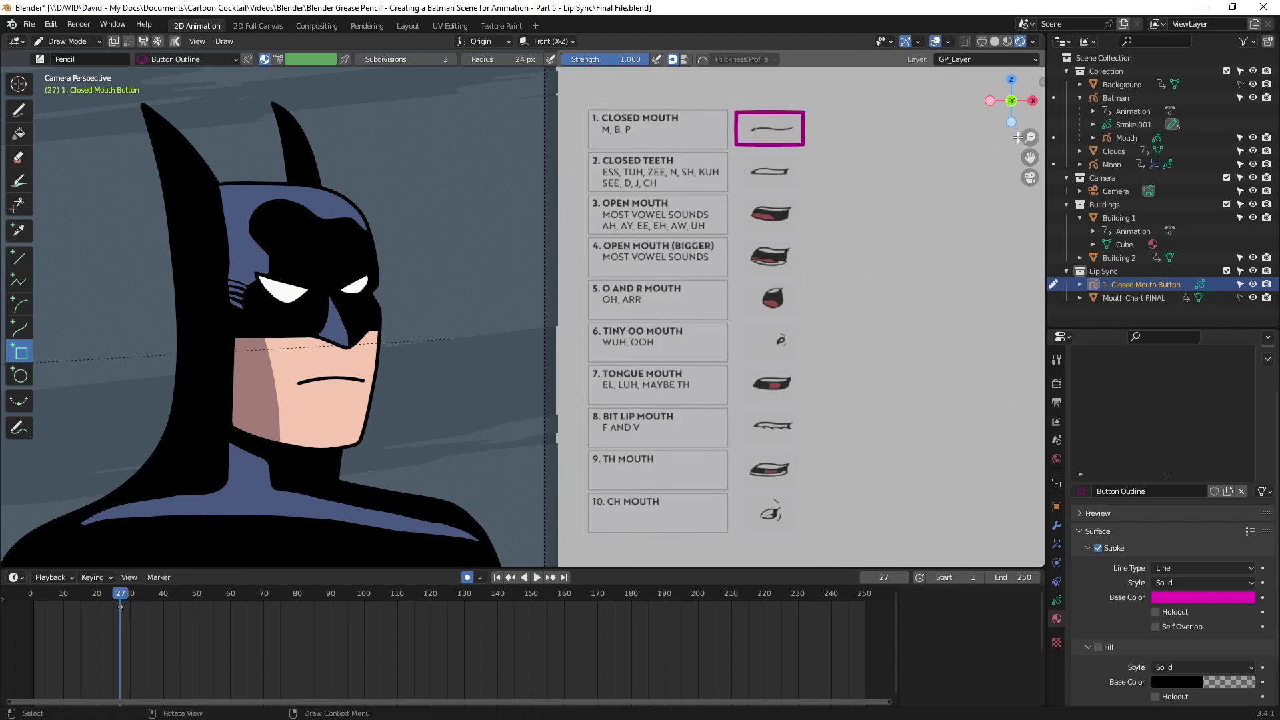
pyautogui.click(80, 41)
pyautogui.click(67, 51)
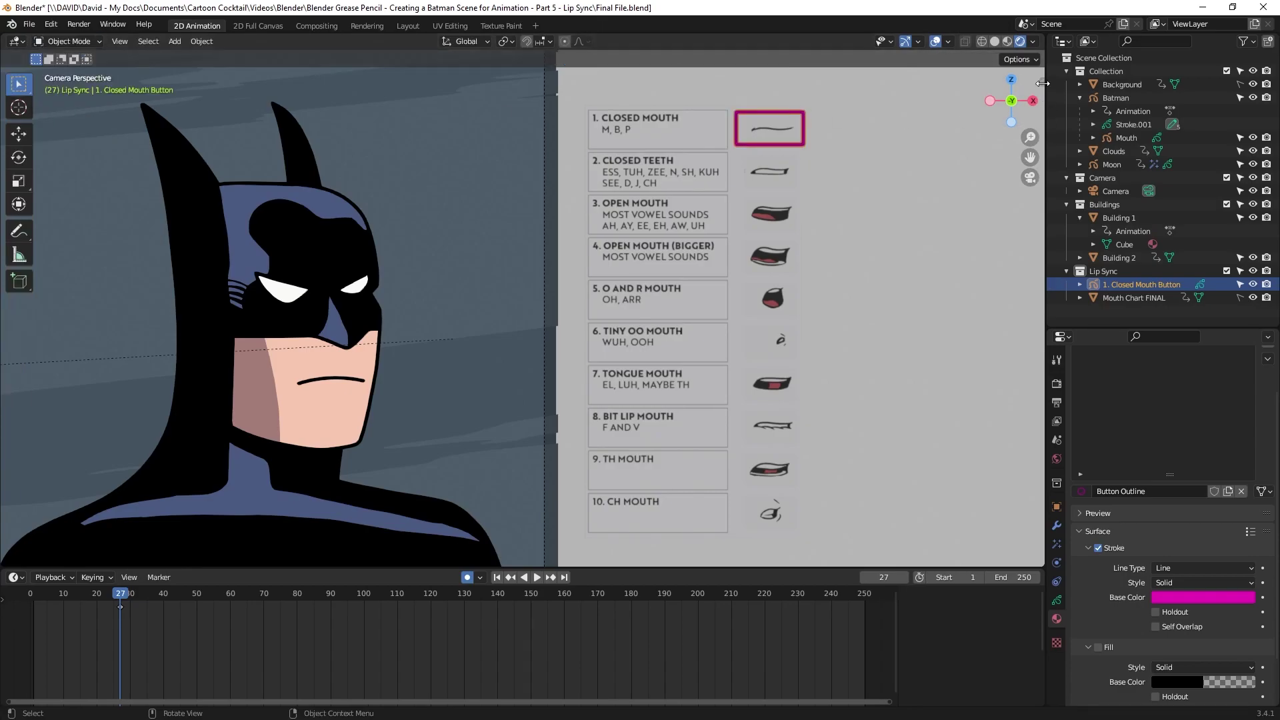
# Show the button outline's transform values and set its origin to its geometry
pyautogui.click(1041, 84)
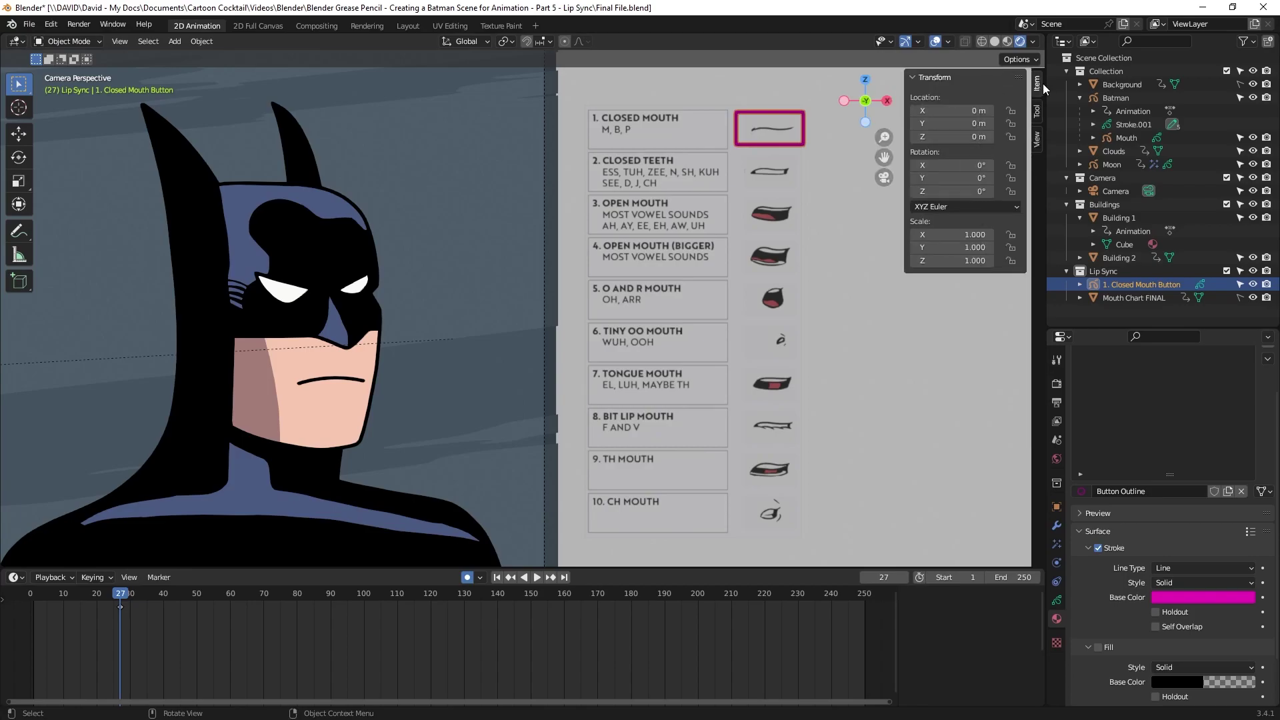
pyautogui.press('n')
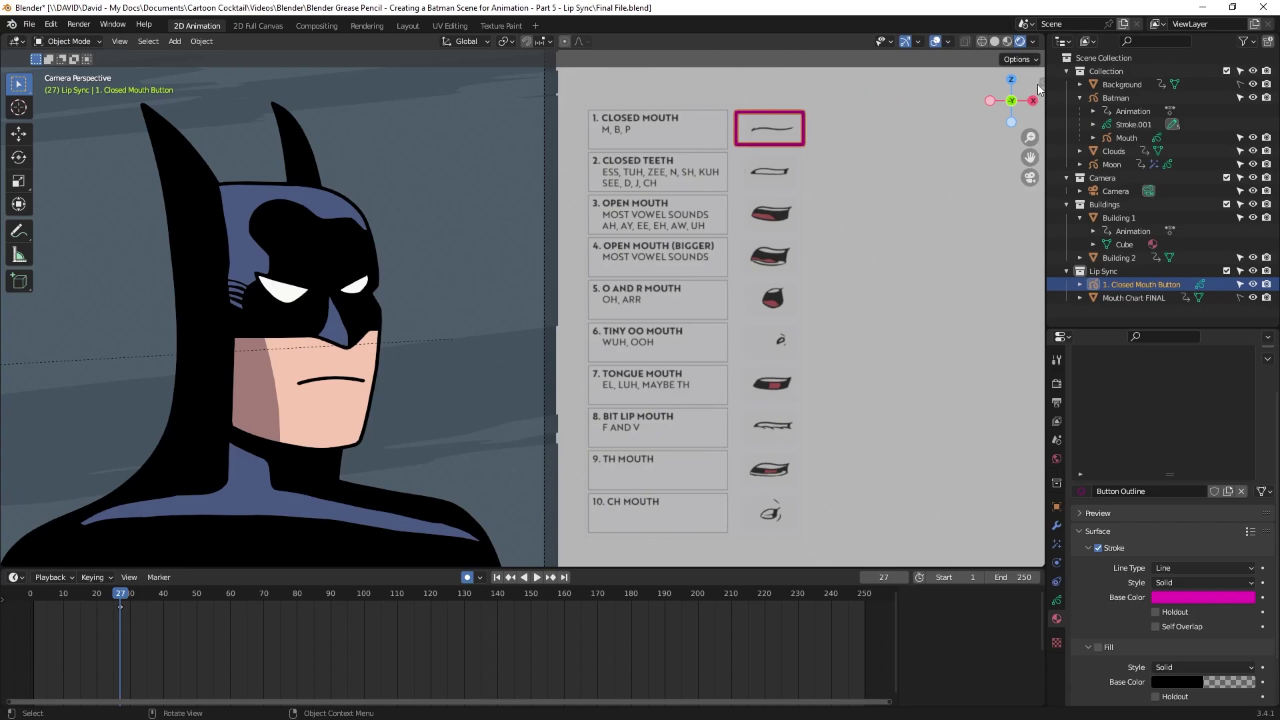
pyautogui.click(1040, 83)
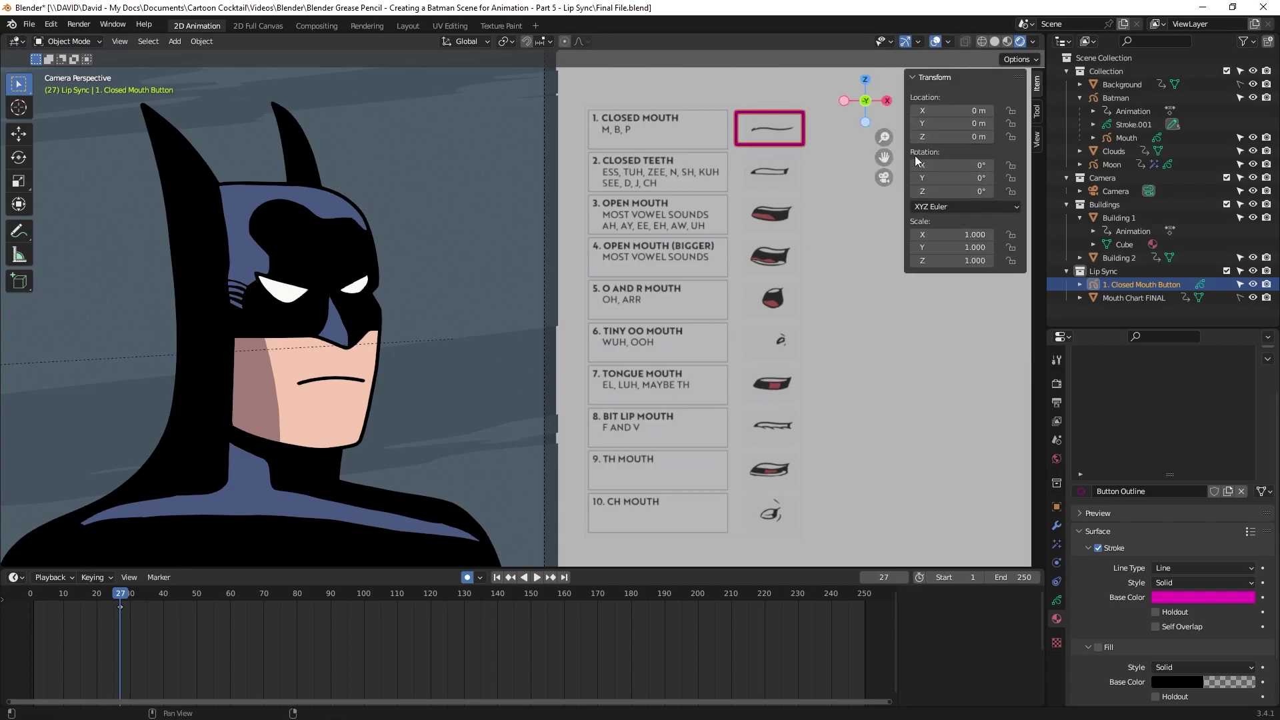
pyautogui.scroll(-3, 703, 202)
pyautogui.scroll(2, 703, 202)
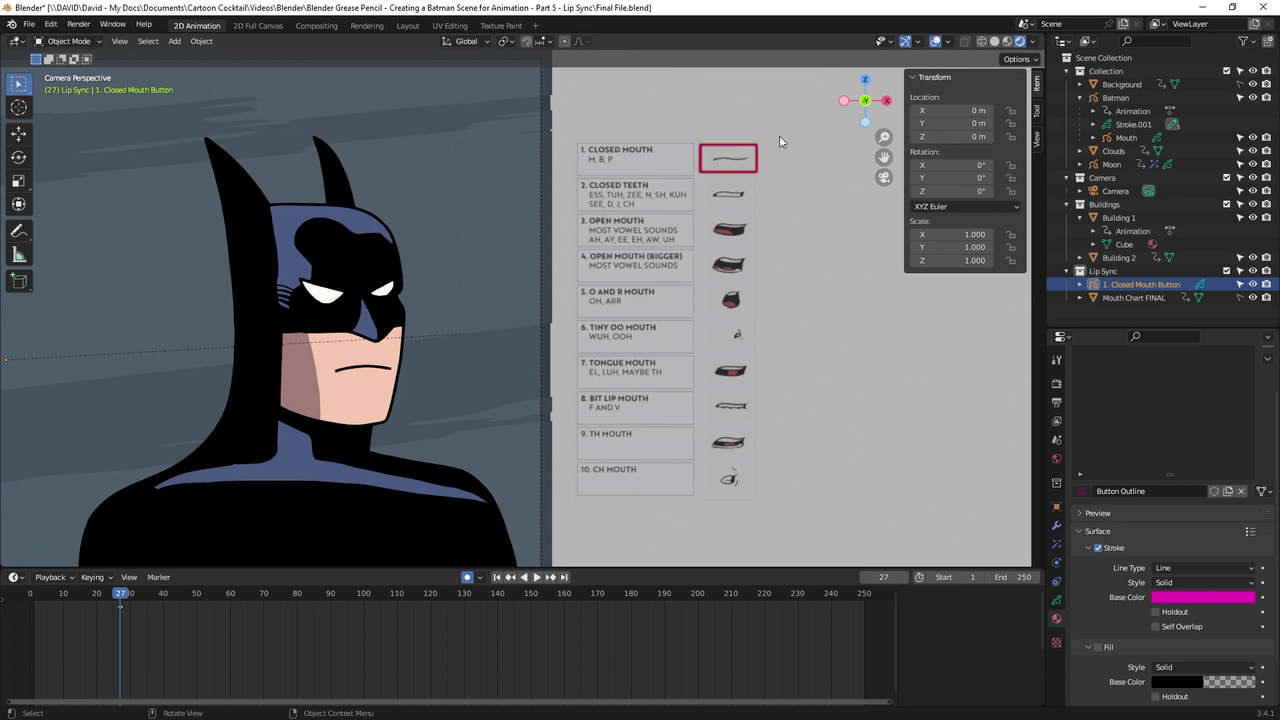
pyautogui.click(194, 43)
pyautogui.moveTo(209, 72)
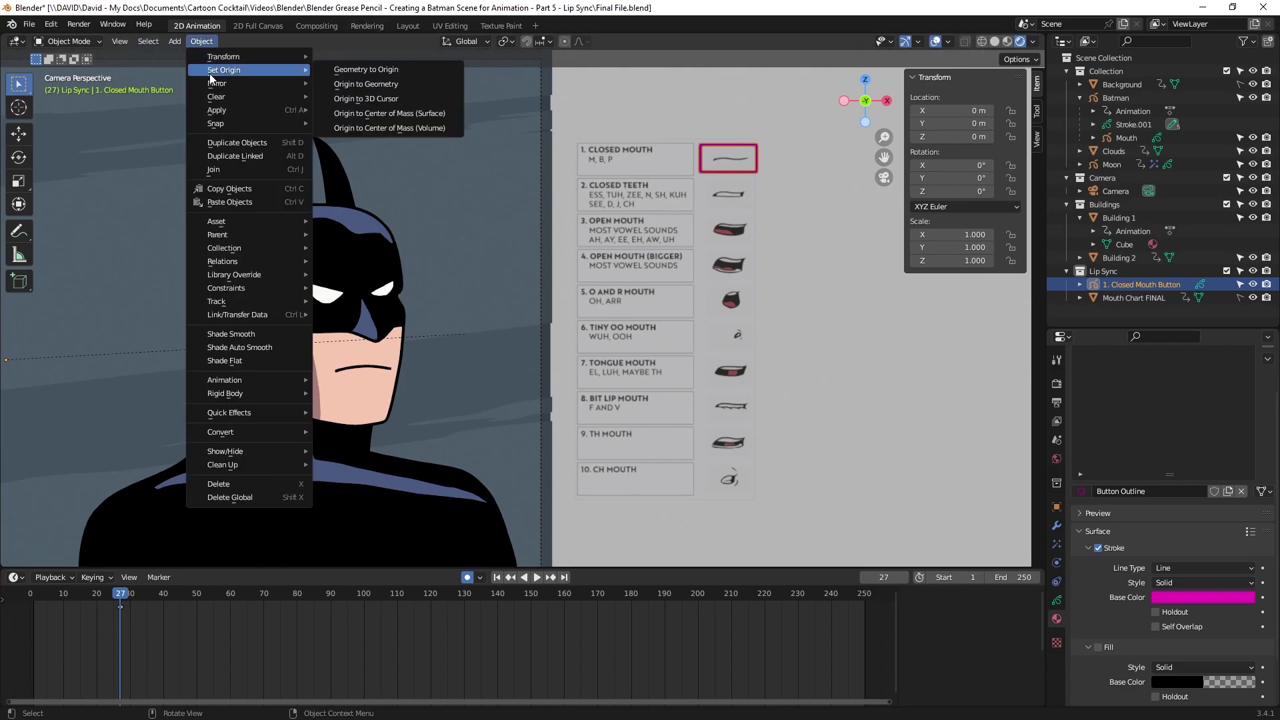
pyautogui.click(372, 84)
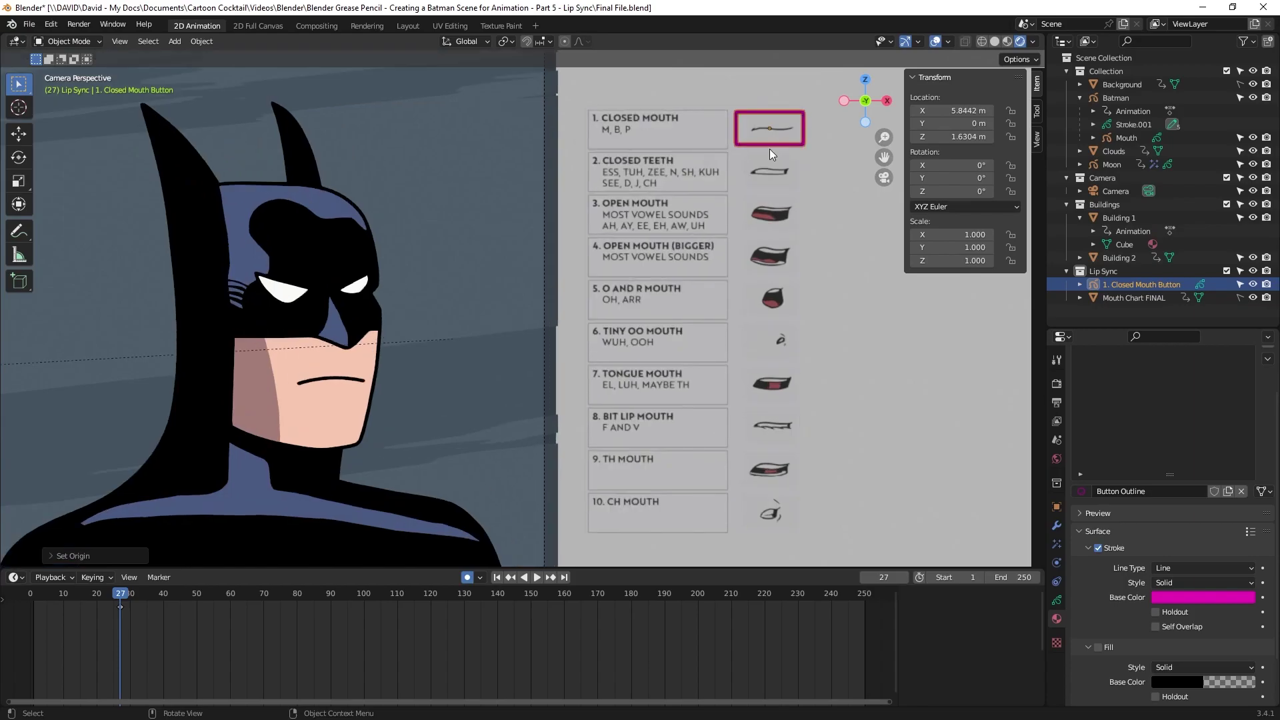
pyautogui.scroll(2, 770, 149)
pyautogui.scroll(-1, 819, 94)
# Add a Limit Location constraint to the closed mouth button
pyautogui.click(1058, 581)
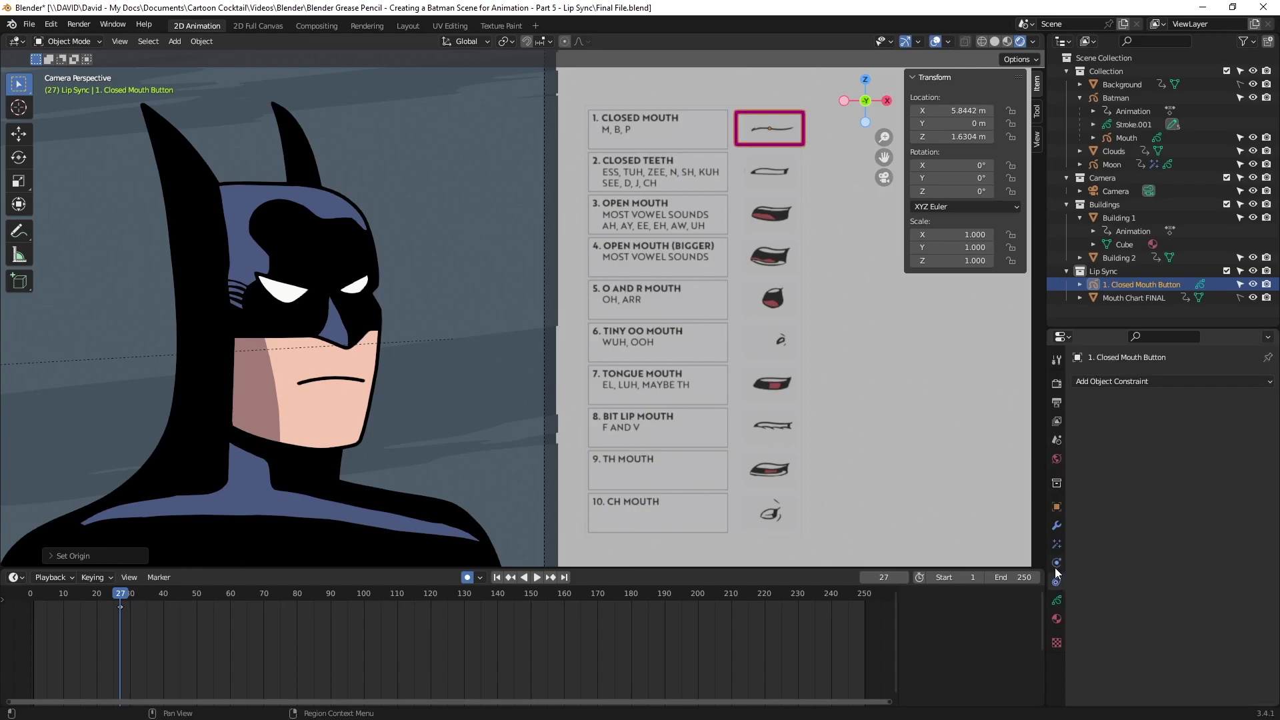
pyautogui.click(1125, 382)
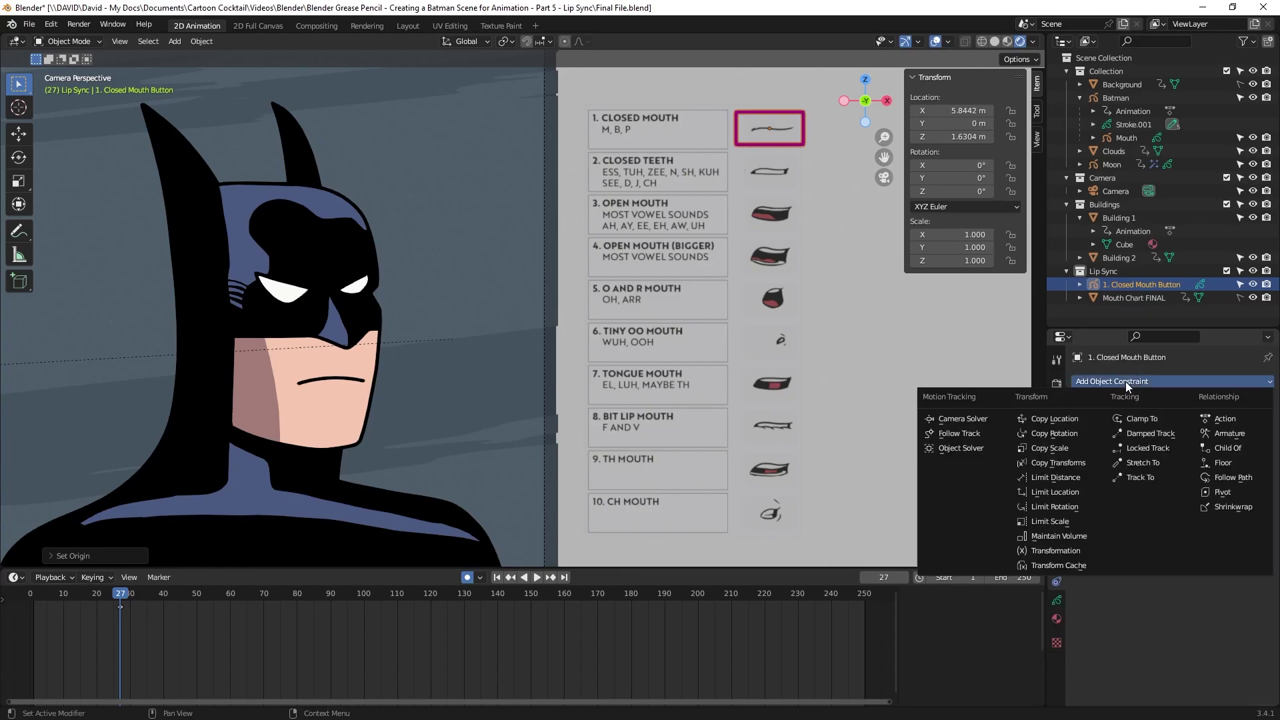
pyautogui.click(1068, 491)
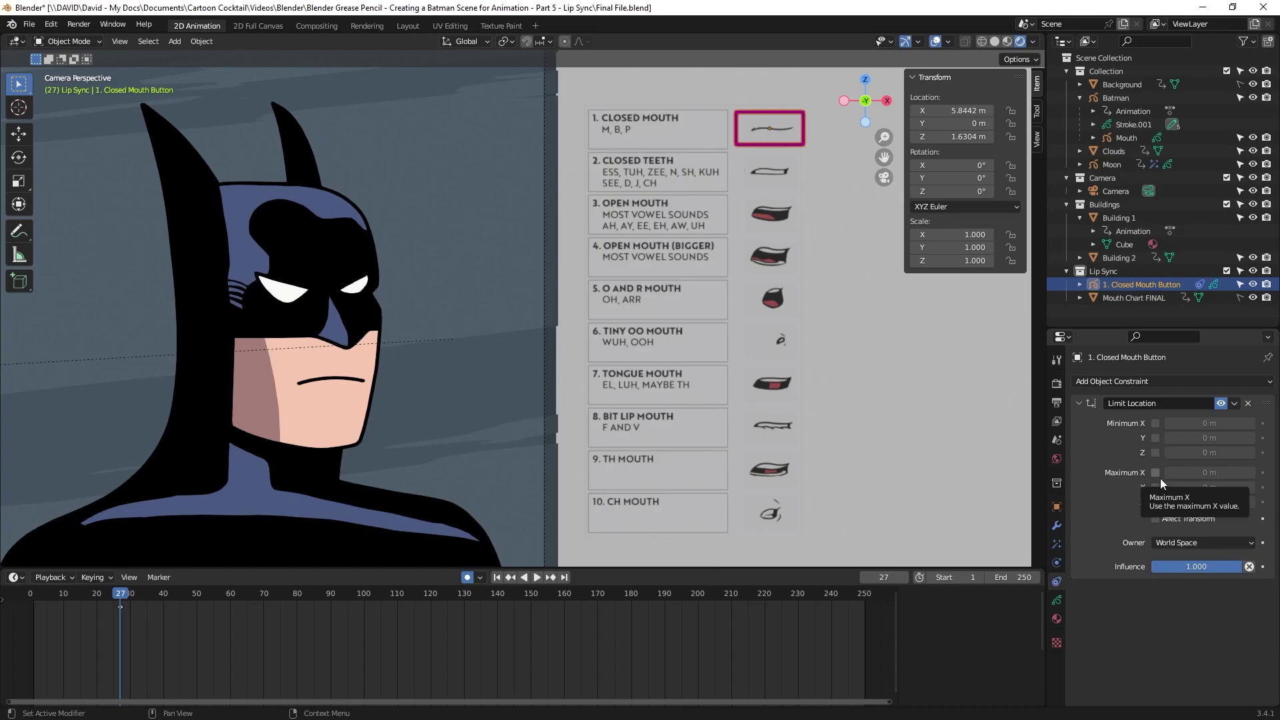
# Enable the constraint's Minimum X limit and set it to the button's own X location, 5.84 m
pyautogui.click(1157, 424)
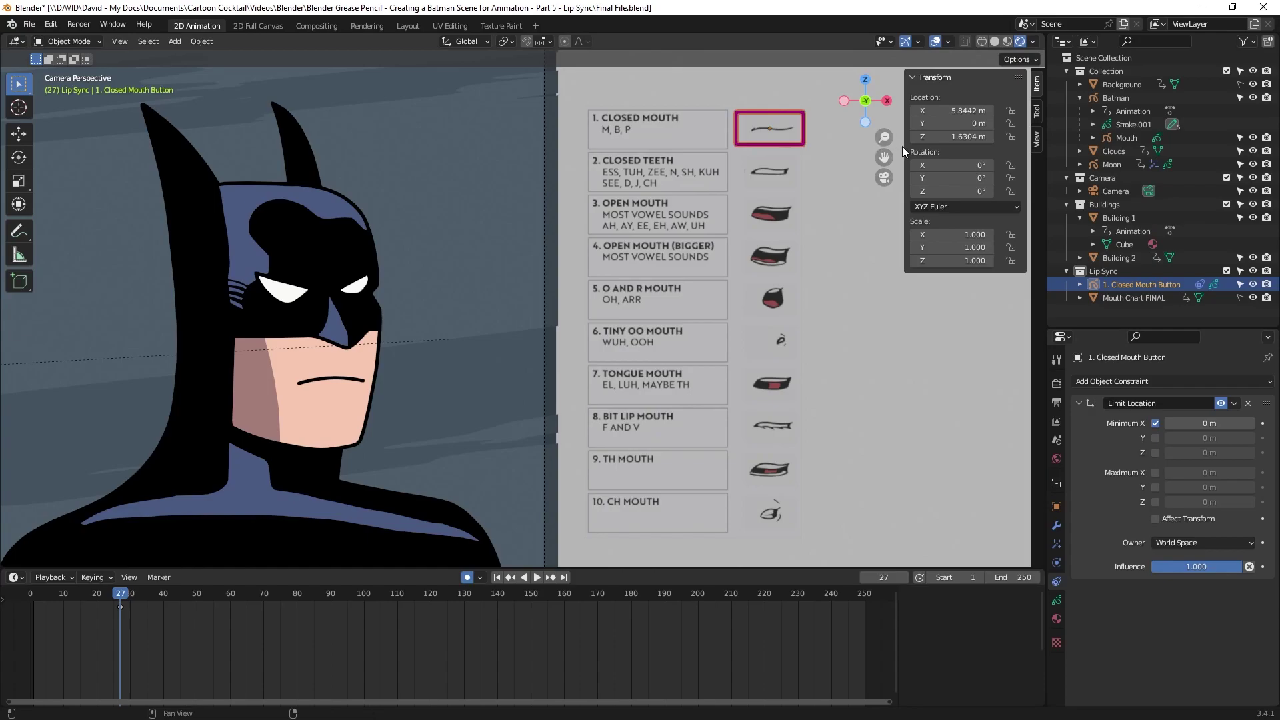
pyautogui.click(949, 110)
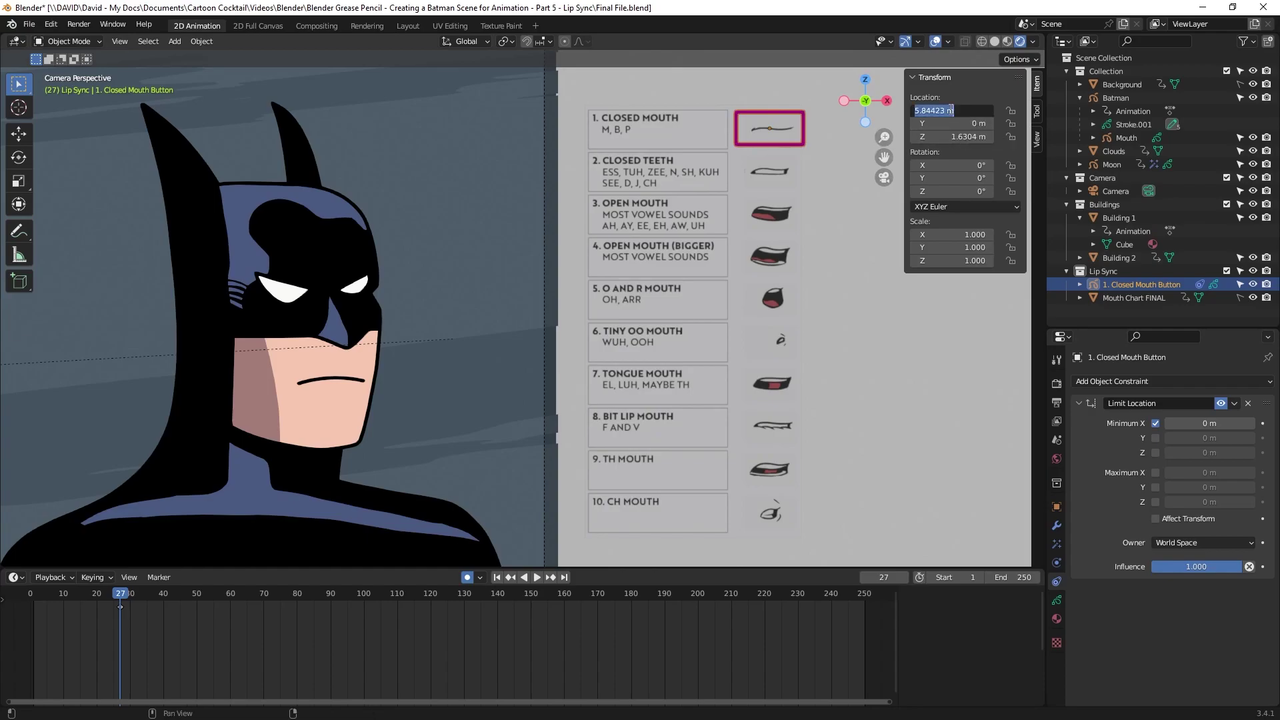
pyautogui.hotkey('ctrl', 'c')
pyautogui.doubleClick(1212, 422)
pyautogui.hotkey('ctrl', 'v')
pyautogui.press('Return')
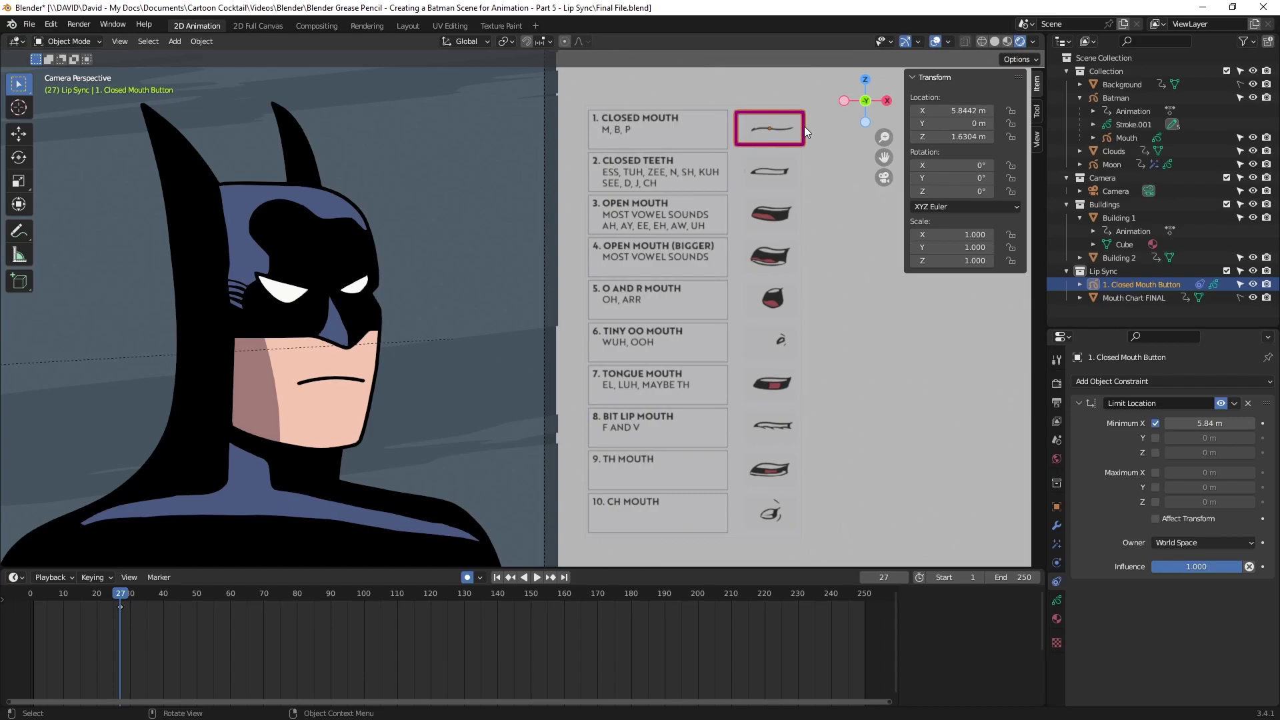
# Move the button along X, clear of the closed mouth drawing, to an X location of about 6.49 m
pyautogui.press('g')
pyautogui.press('x')
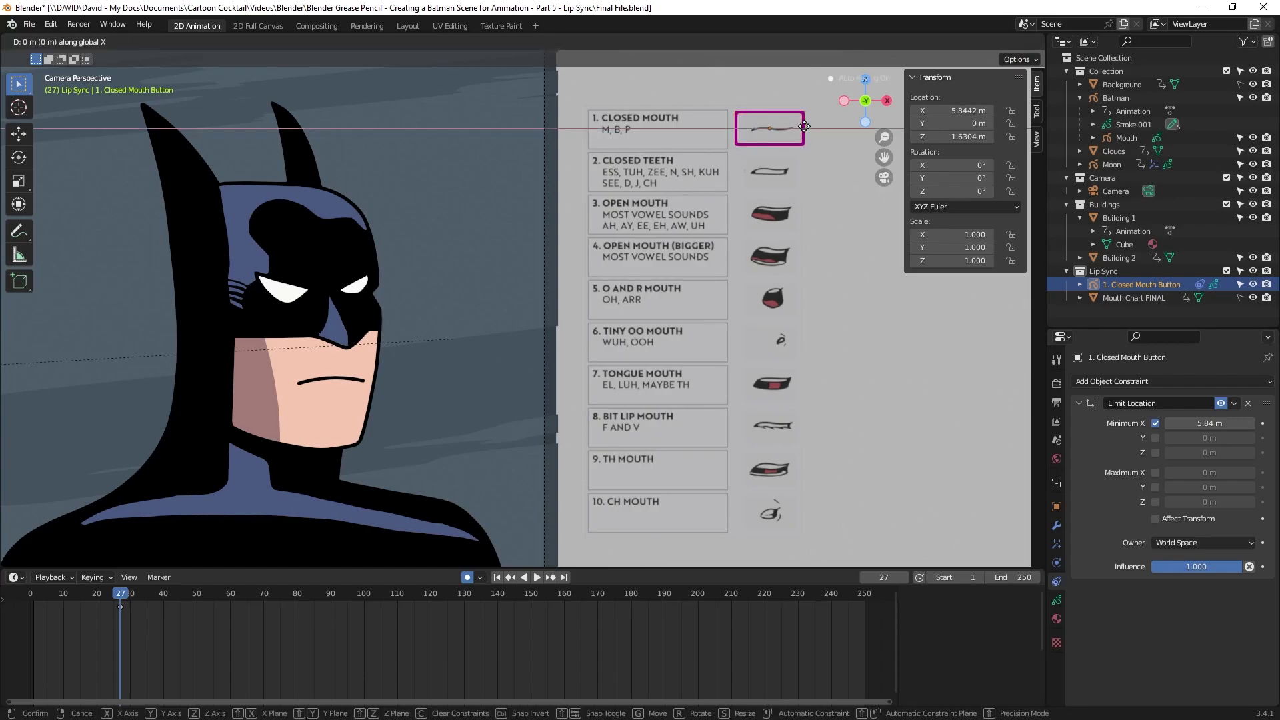
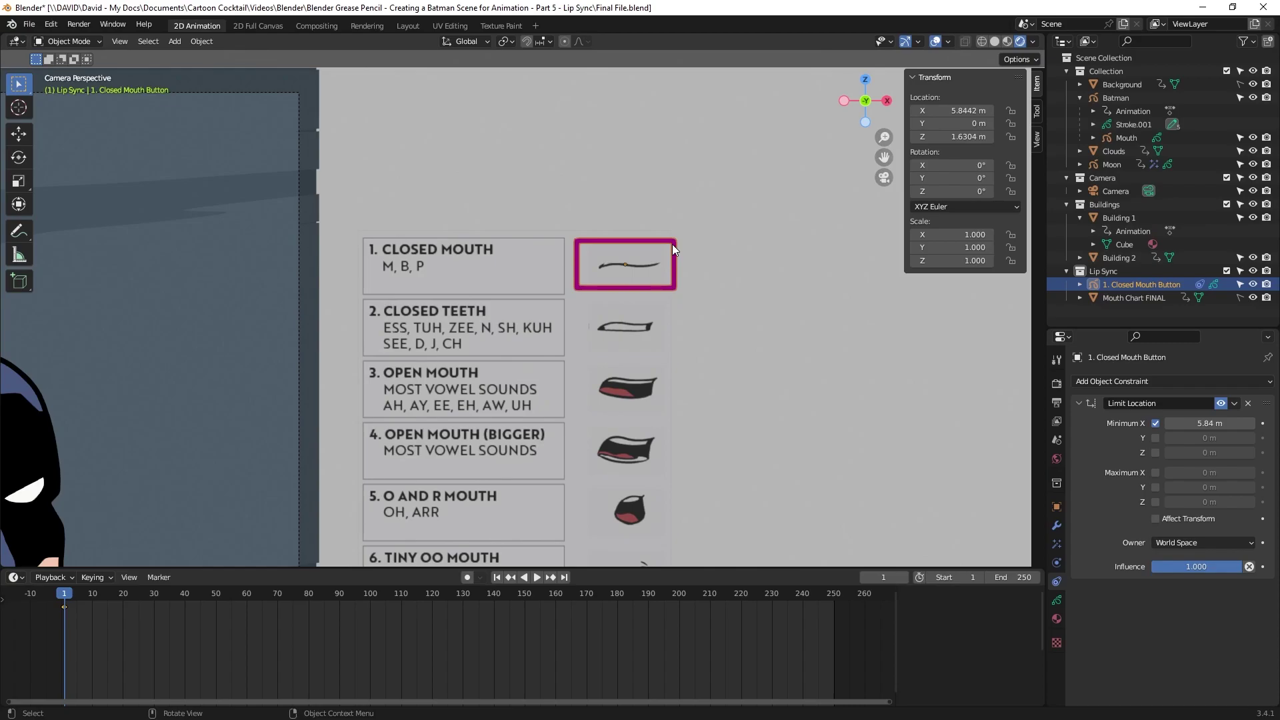
pyautogui.press('g')
pyautogui.press('x')
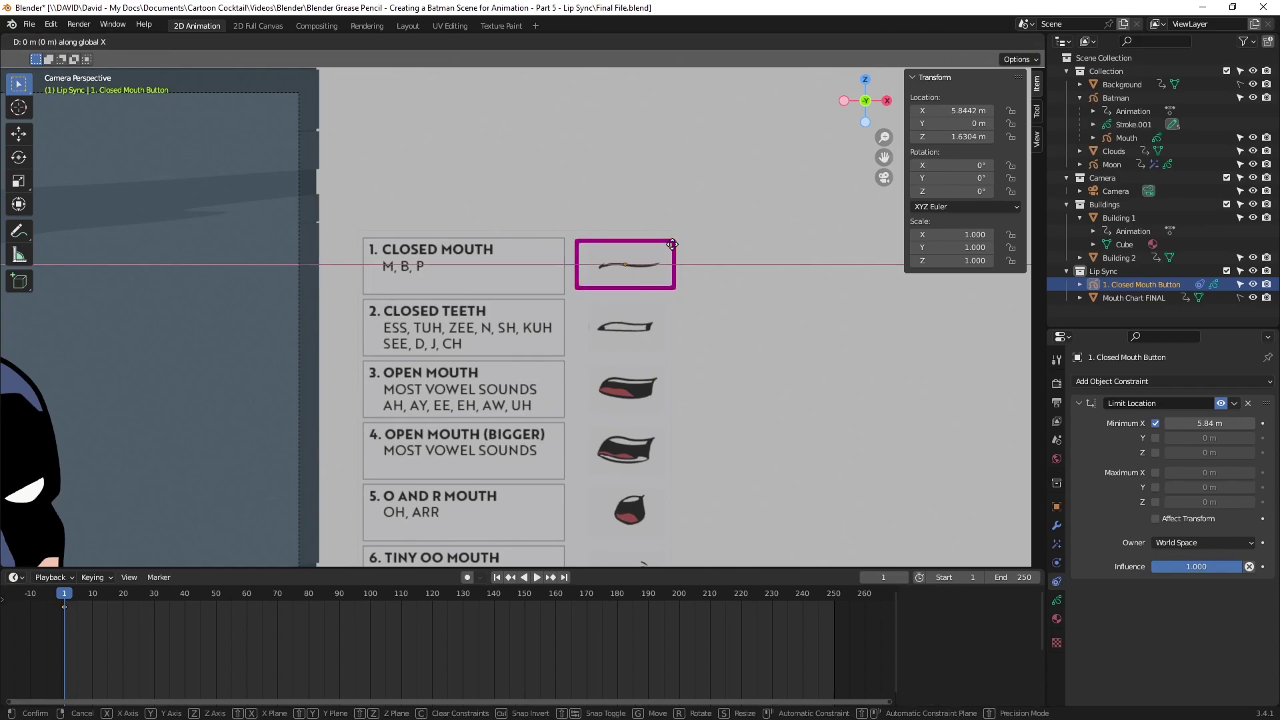
pyautogui.click(812, 288)
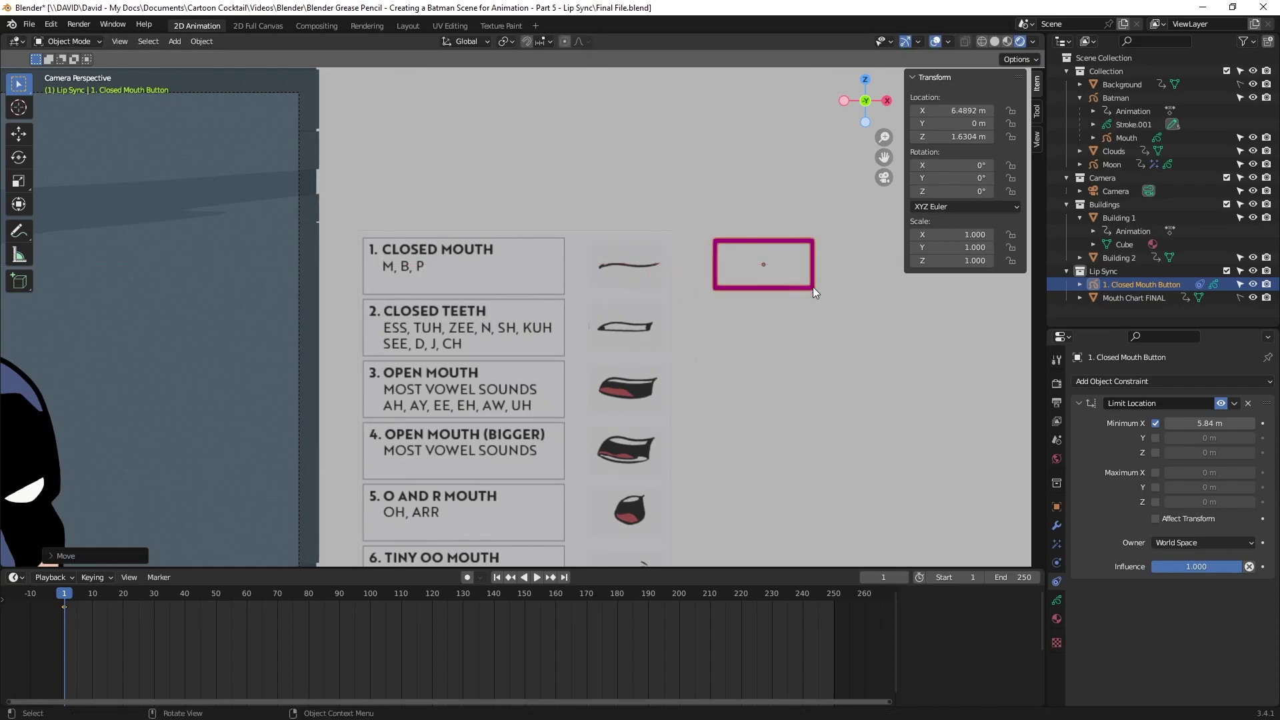
# Enable the constraint's Maximum X limit and set it to the button's X location, 6.49 m
pyautogui.click(960, 110)
pyautogui.hotkey('ctrl', 'c')
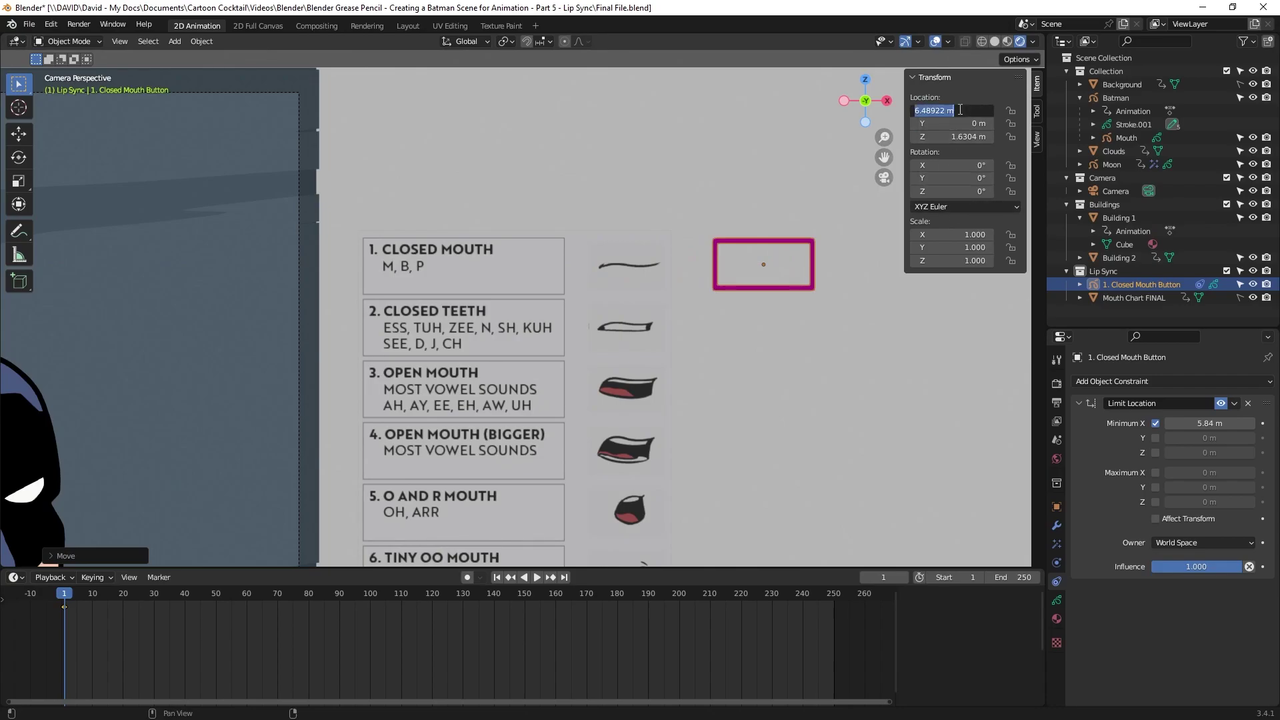
pyautogui.press('Return')
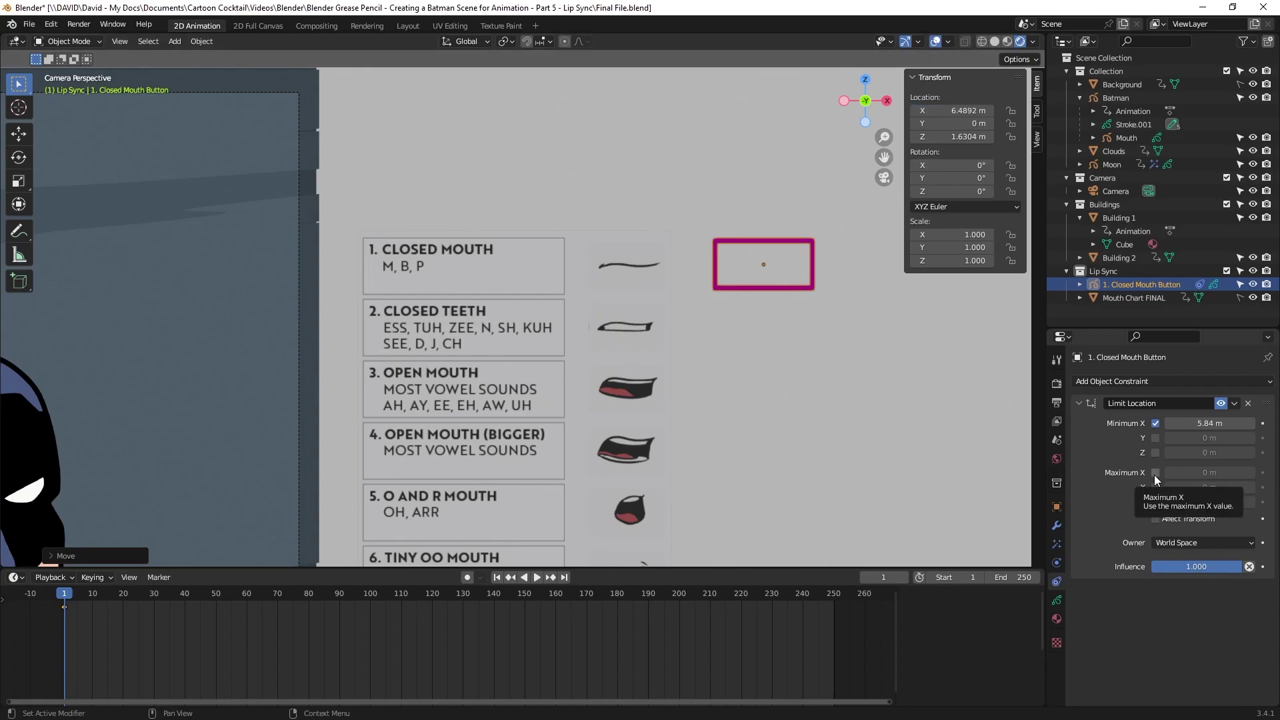
pyautogui.click(1155, 473)
pyautogui.click(1196, 471)
pyautogui.hotkey('ctrl', 'v')
pyautogui.press('Return')
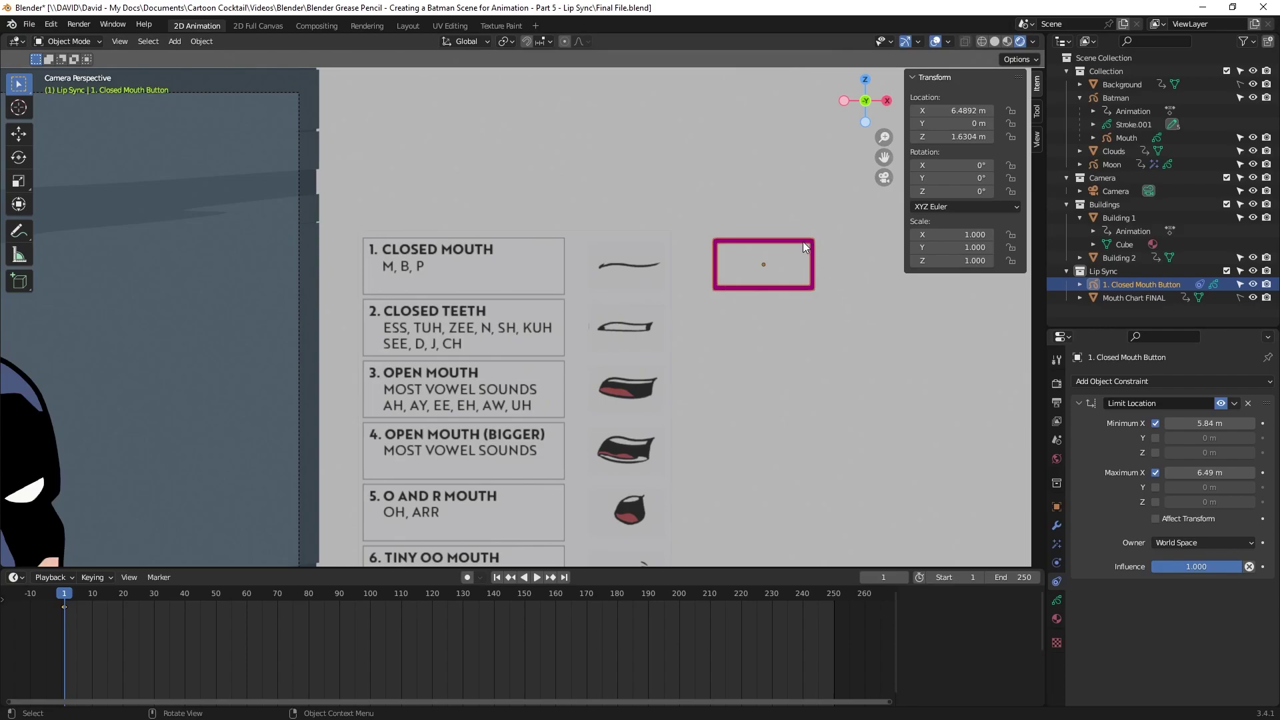
# Test the X limits by moving the button past both ends of its range, and undo both moves
pyautogui.press('g')
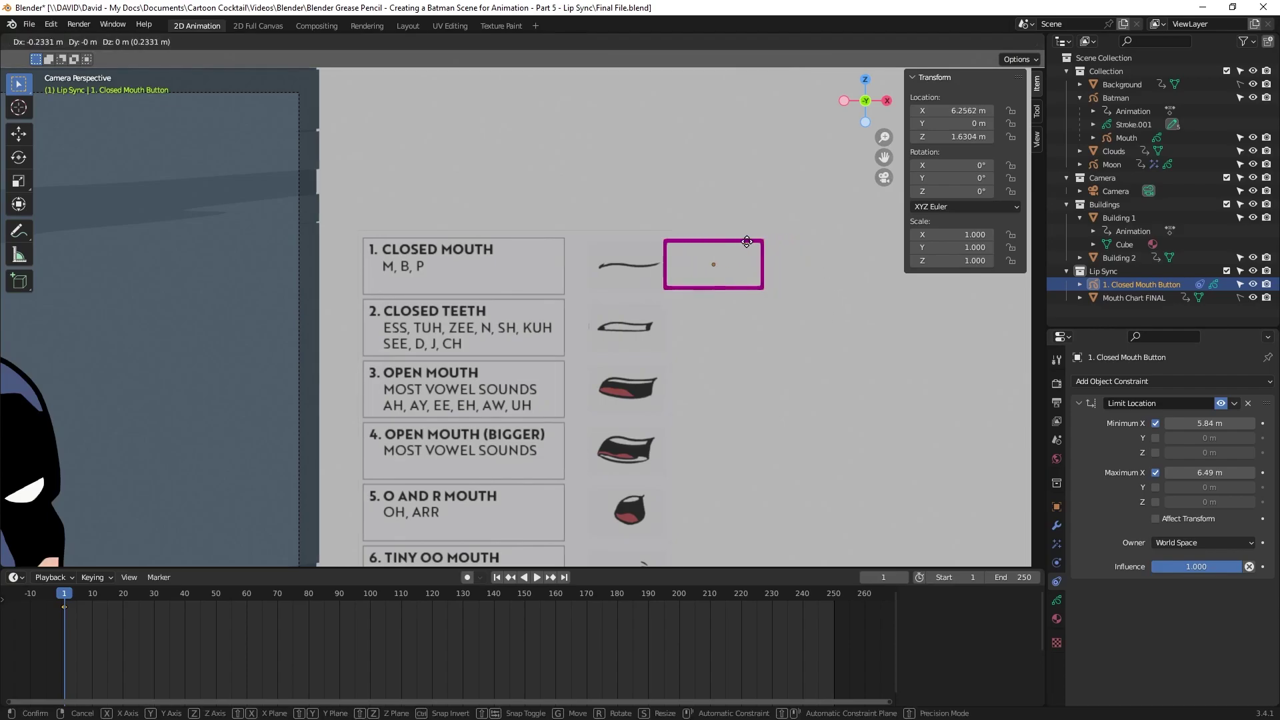
pyautogui.click(616, 247)
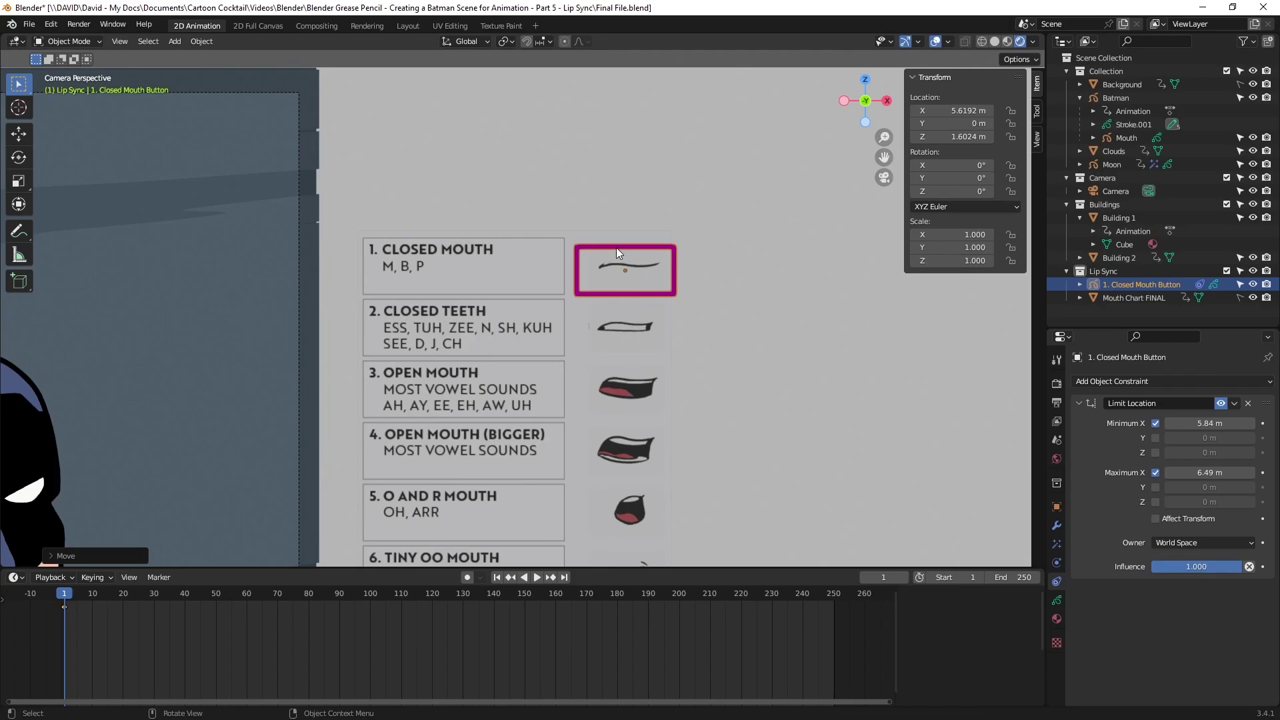
pyautogui.press('g')
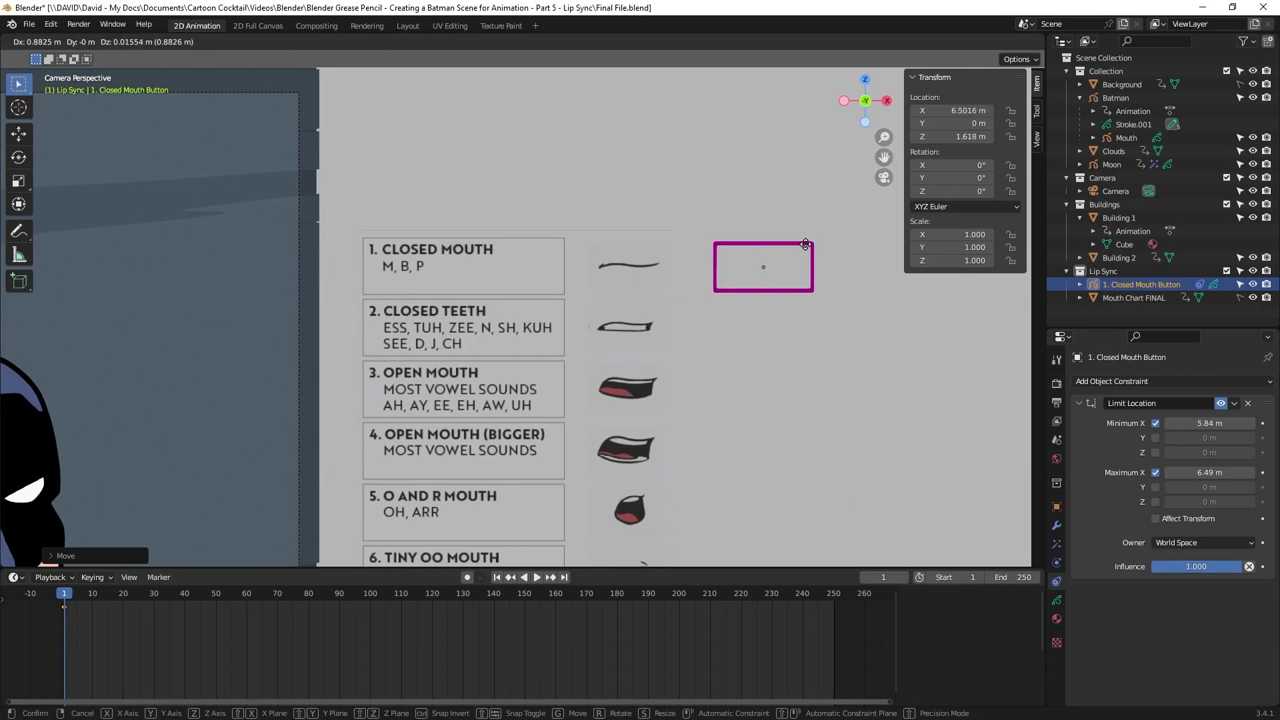
pyautogui.click(824, 244)
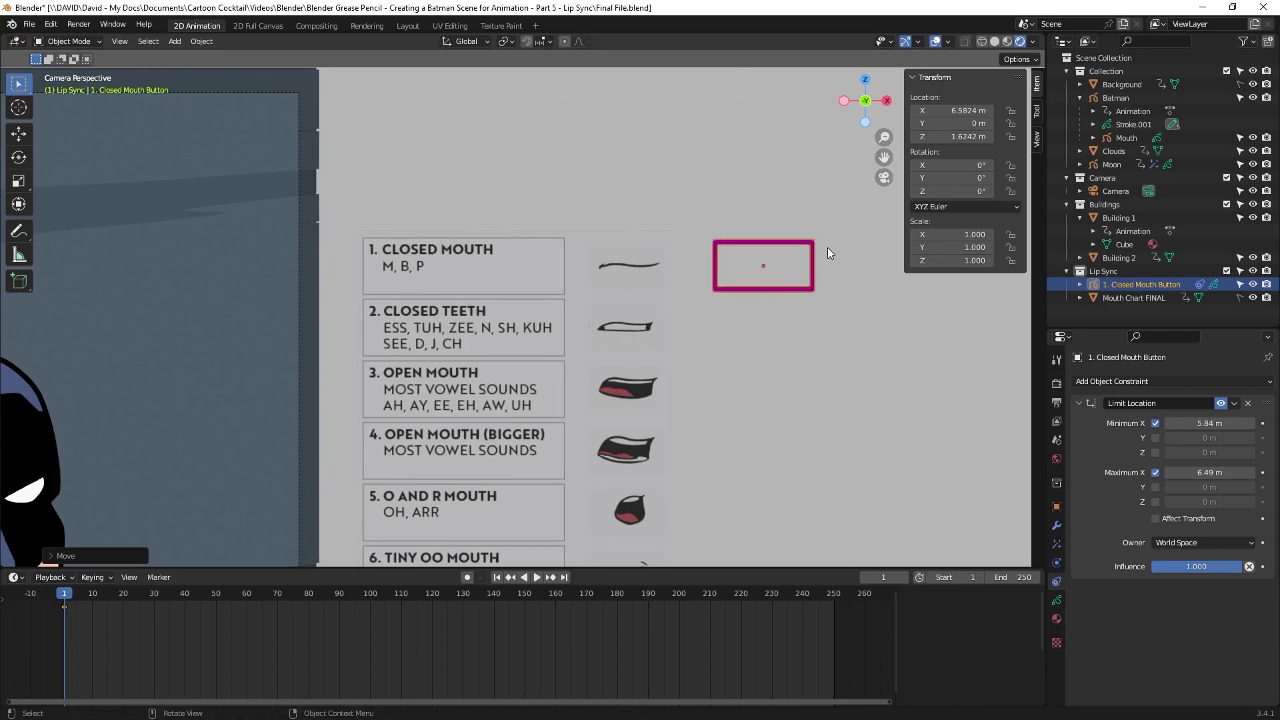
pyautogui.hotkey('ctrl', 'z')
pyautogui.hotkey('ctrl', 'z')
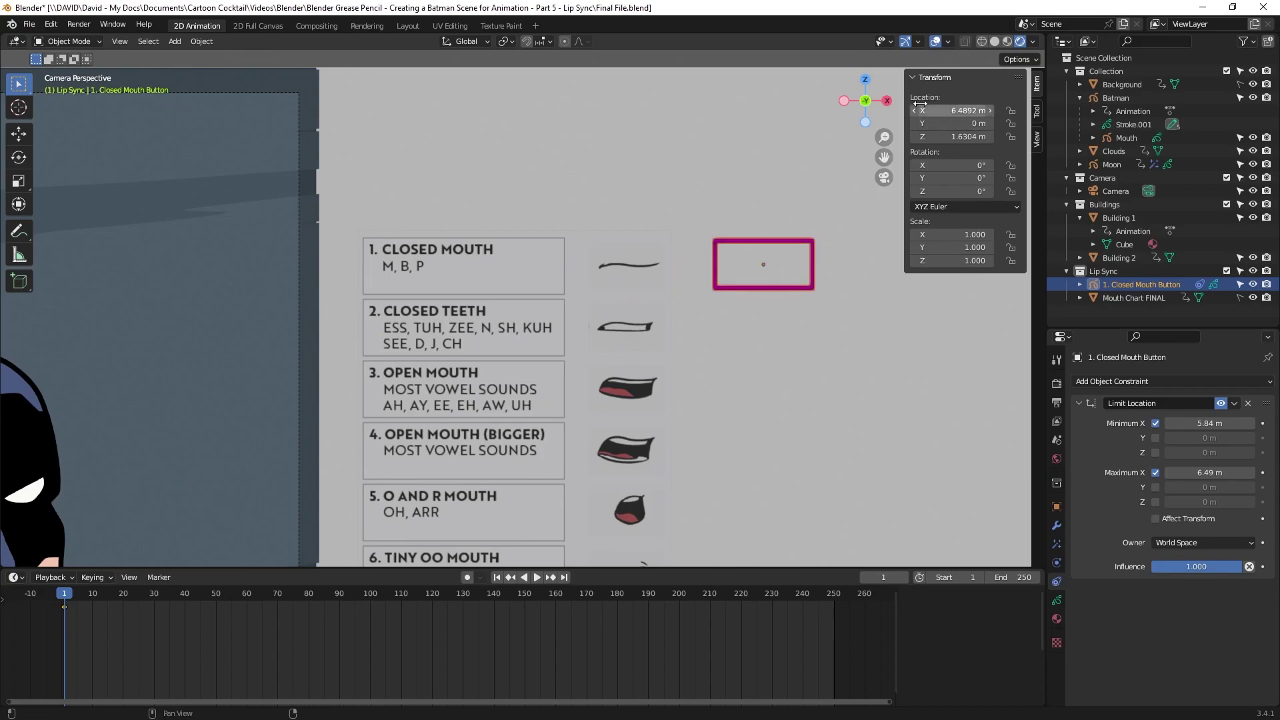
# Lock the button's Y and Z location, all rotation axes and all scale axes, leaving only X location free
pyautogui.click(1011, 123)
pyautogui.click(1011, 137)
pyautogui.click(1011, 165)
pyautogui.click(1011, 178)
pyautogui.click(1011, 192)
pyautogui.click(1012, 235)
pyautogui.click(1011, 248)
pyautogui.click(1011, 260)
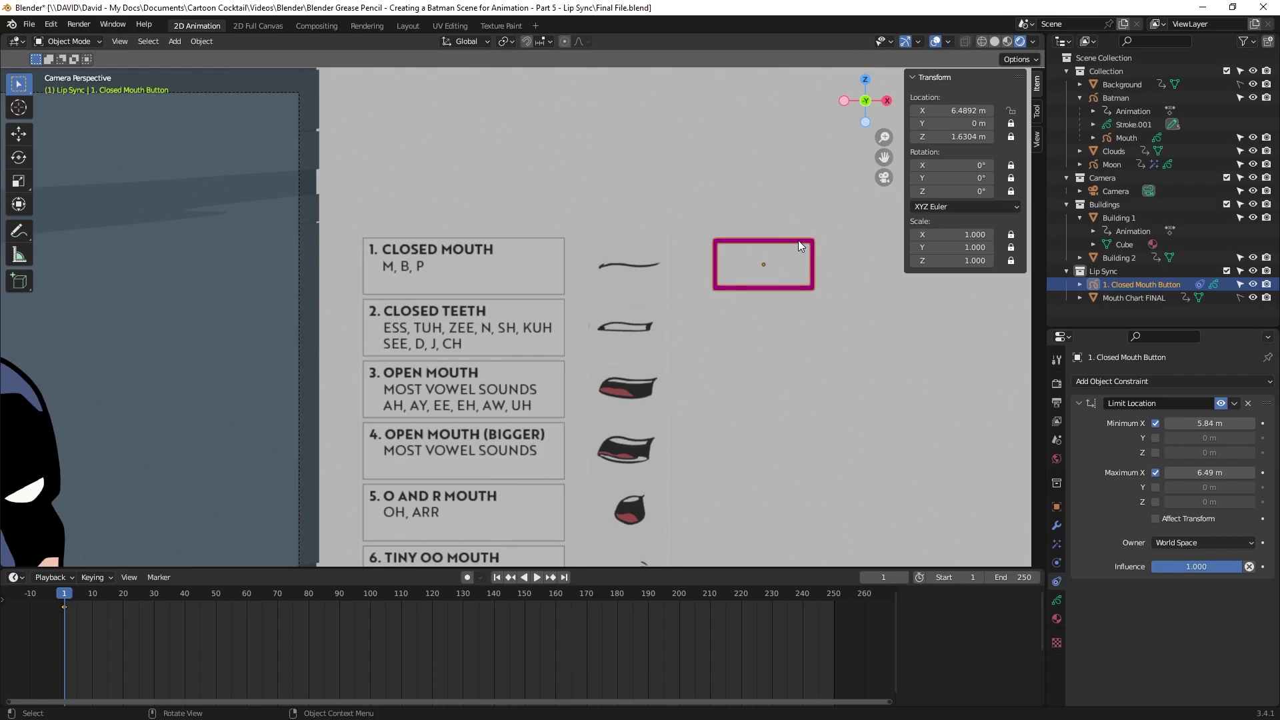
# Show the object Move gizmo and slide the button along X onto the closed mouth drawing and back out beside the chart
pyautogui.moveTo(799, 245)
pyautogui.mouseDown()
pyautogui.moveTo(640, 248)
pyautogui.moveTo(992, 252)
pyautogui.moveTo(666, 259)
pyautogui.moveTo(866, 260)
pyautogui.moveTo(796, 250)
pyautogui.mouseUp()
pyautogui.click(917, 42)
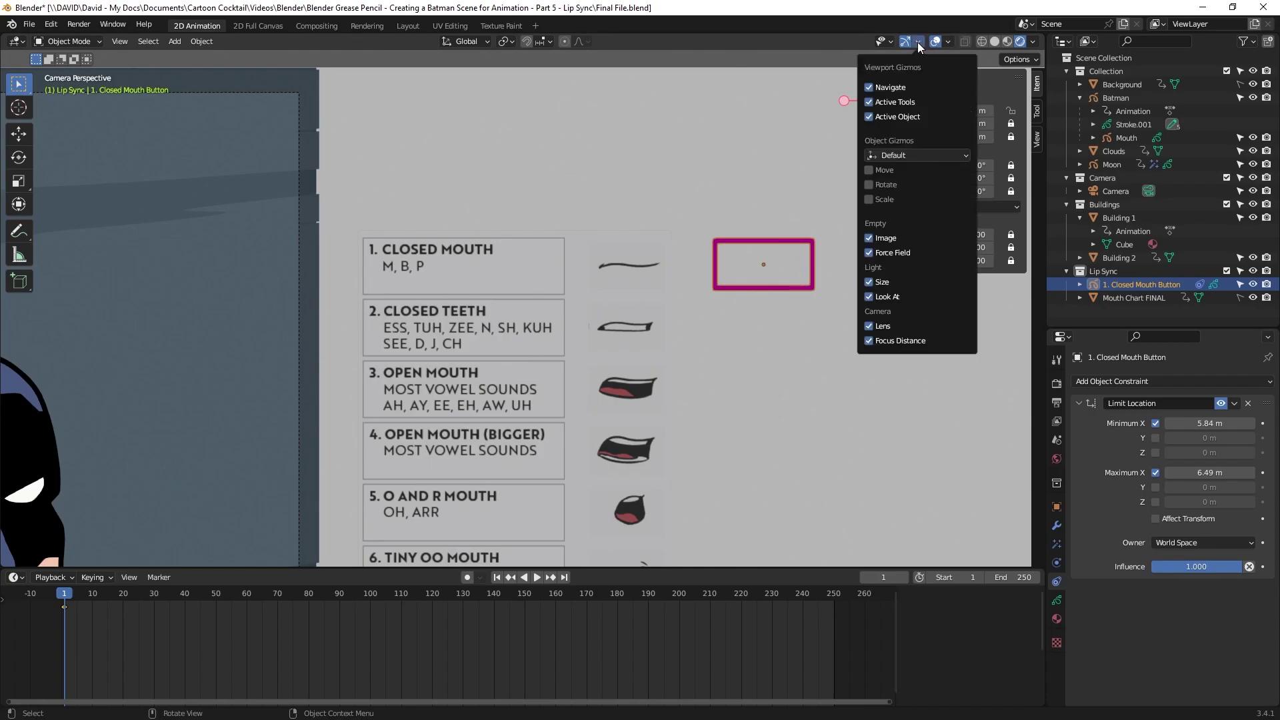
pyautogui.click(870, 170)
pyautogui.click(790, 287)
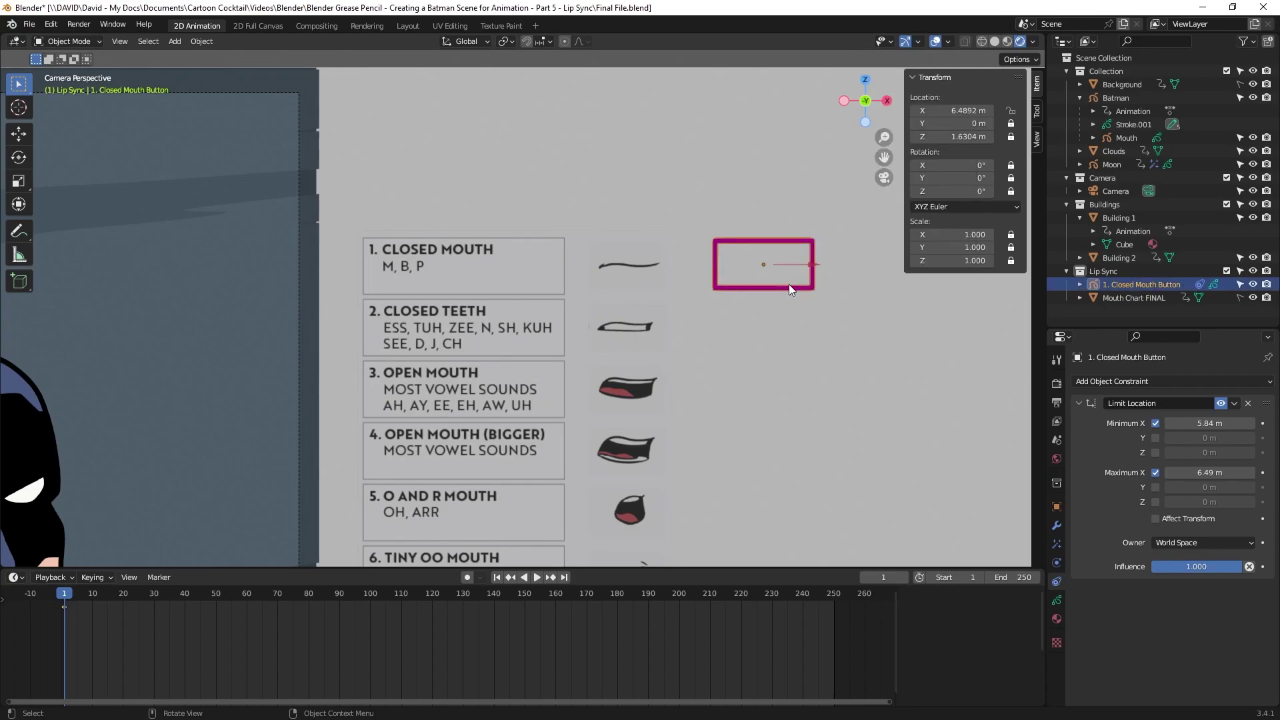
pyautogui.moveTo(806, 265); pyautogui.dragTo(639, 270)
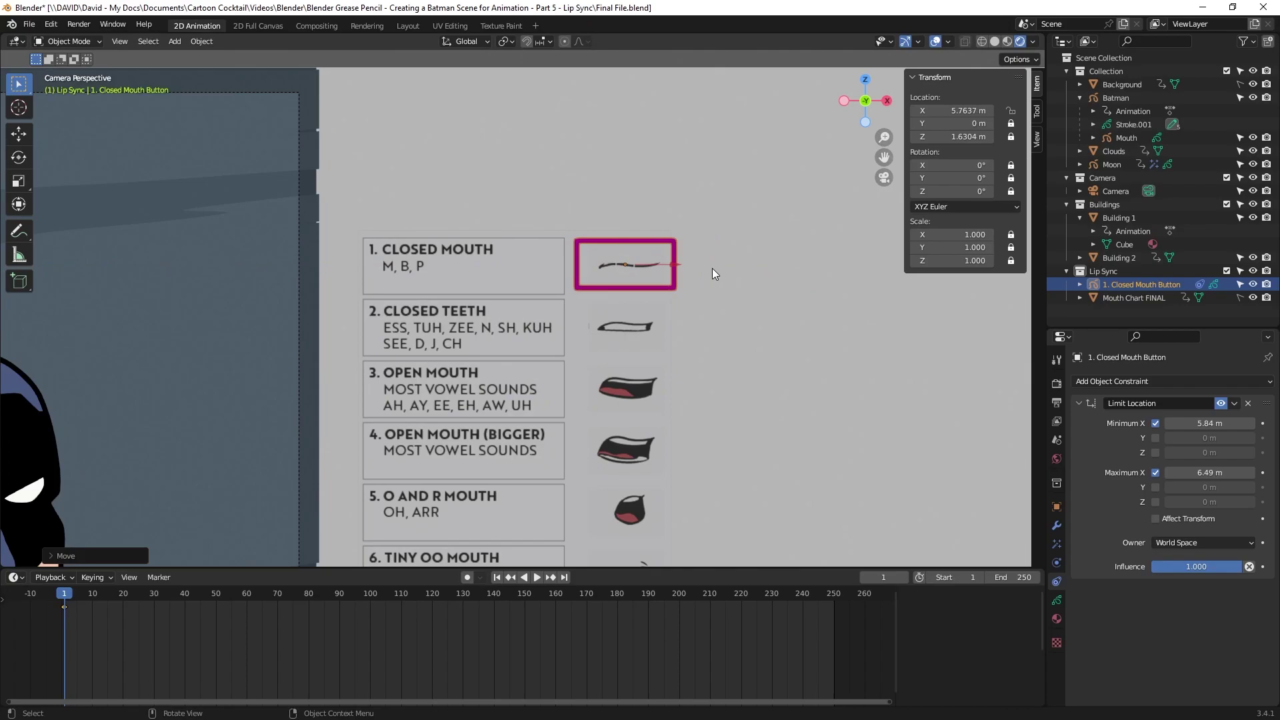
pyautogui.moveTo(674, 265); pyautogui.dragTo(857, 264)
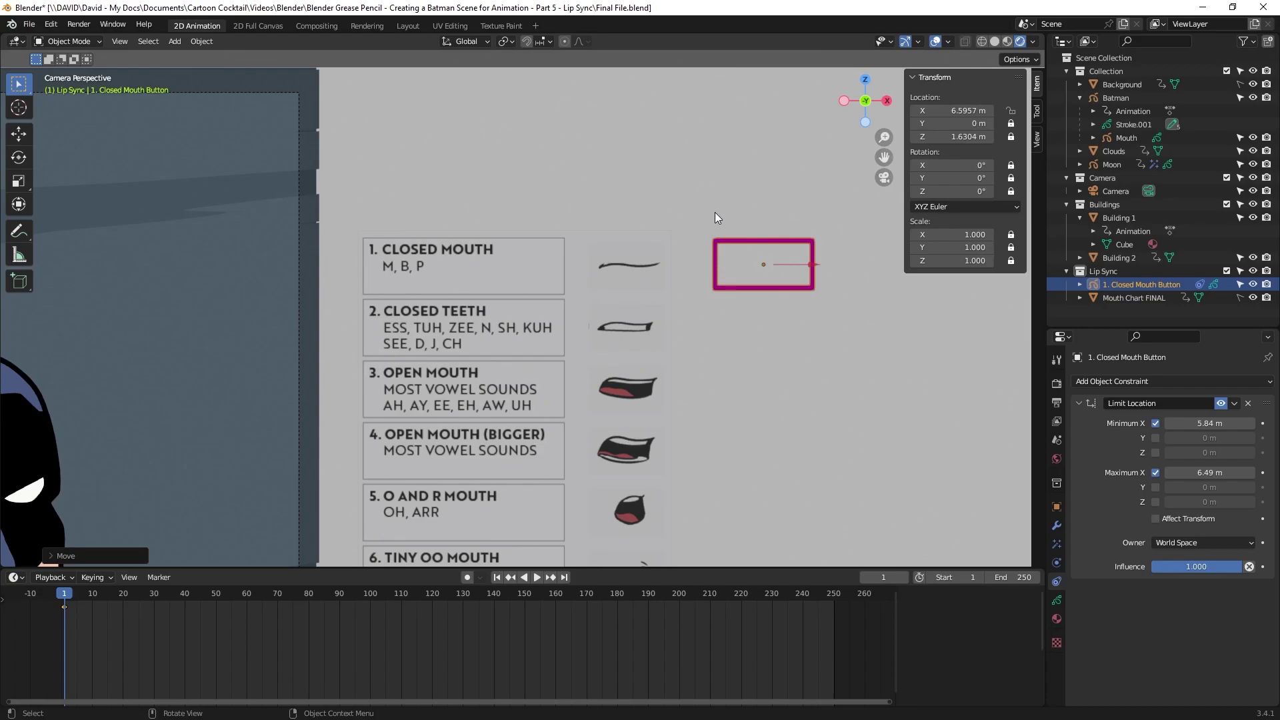
# Duplicate the closed mouth button in place and rename the copy "1. Closed Mouth Off"
pyautogui.hotkey('shift', 'd')
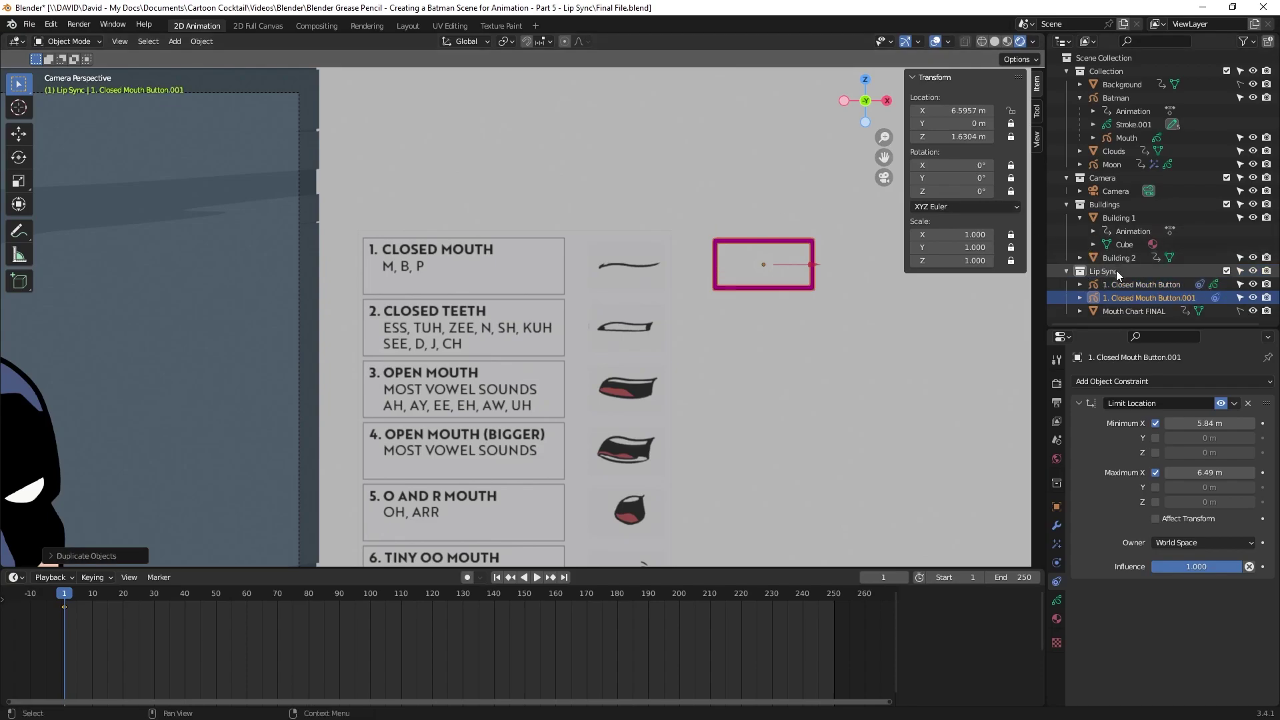
pyautogui.doubleClick(1143, 297)
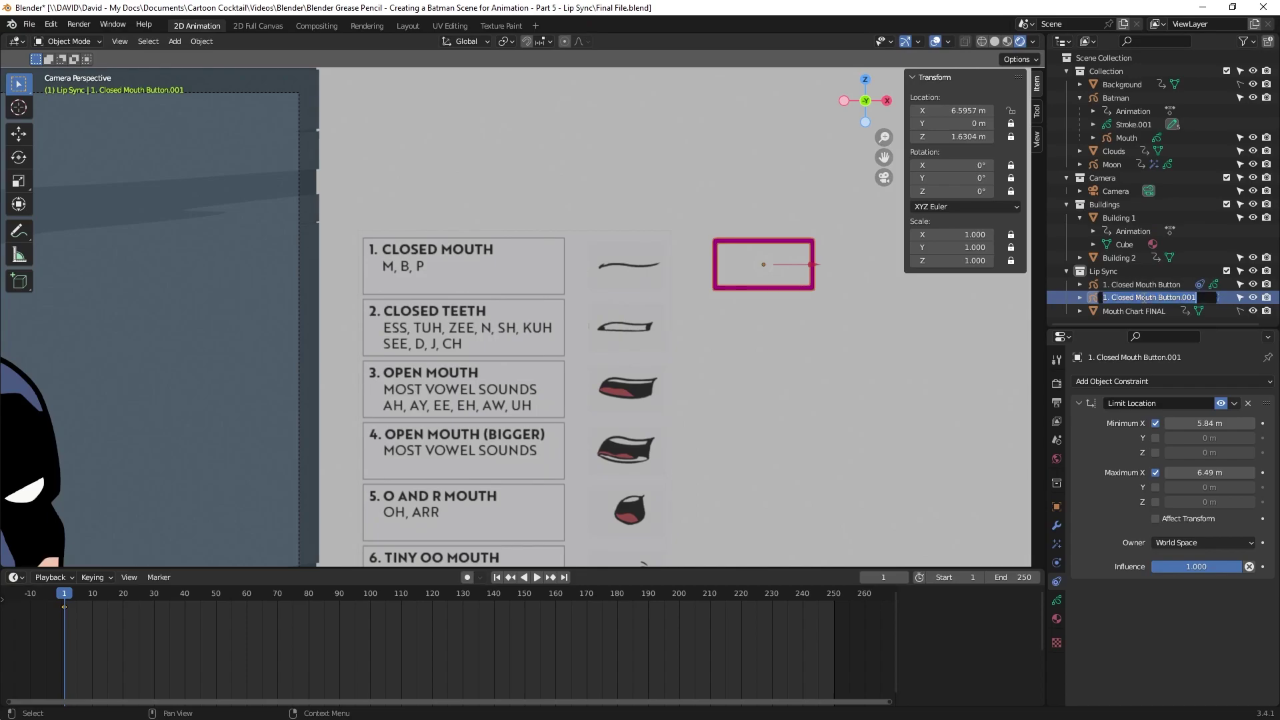
pyautogui.write('1. Closed Mouth Off')
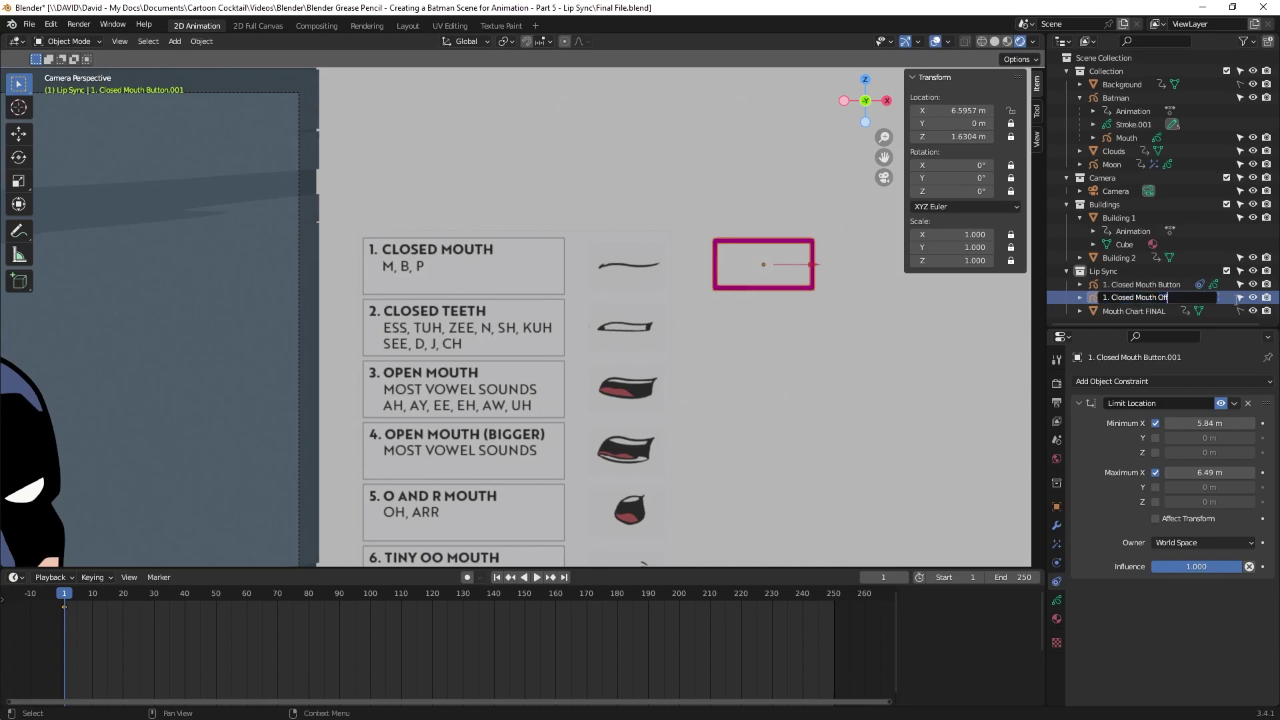
pyautogui.press('Return')
# Make the "1. Closed Mouth Off" copy unselectable, hide it in the viewport and select the original button
pyautogui.click(1238, 298)
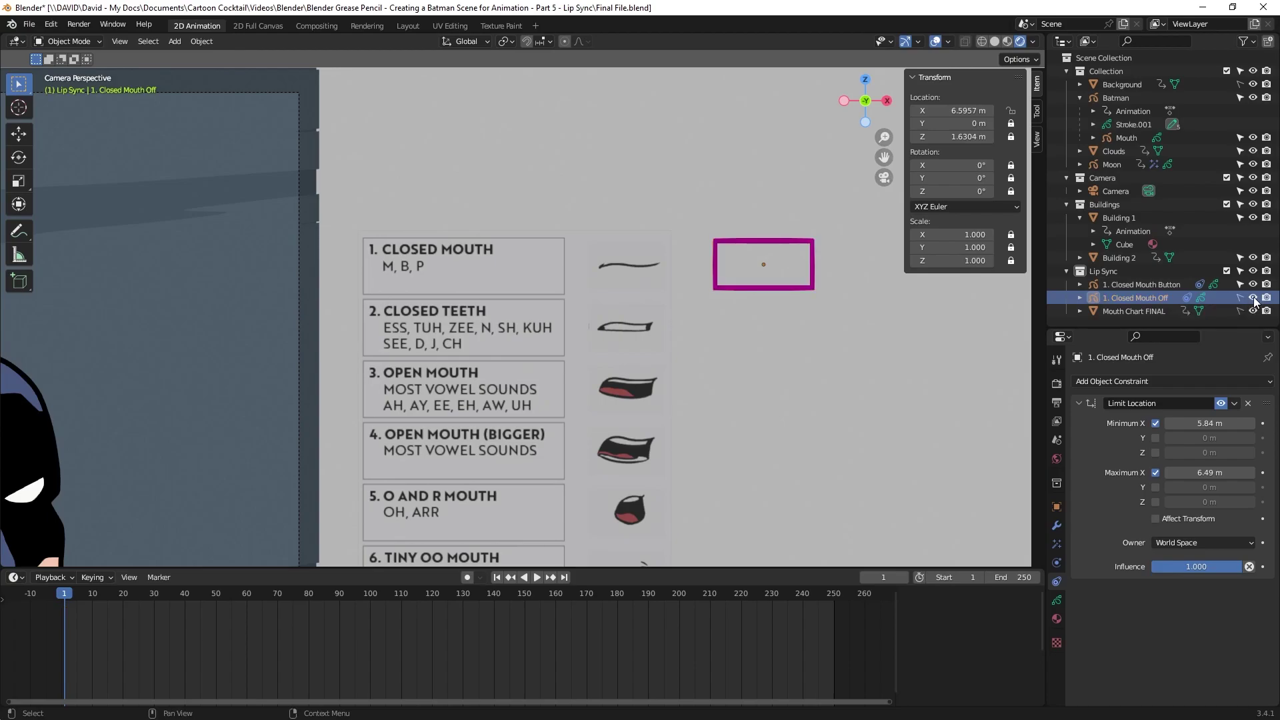
pyautogui.click(1253, 298)
pyautogui.click(746, 264)
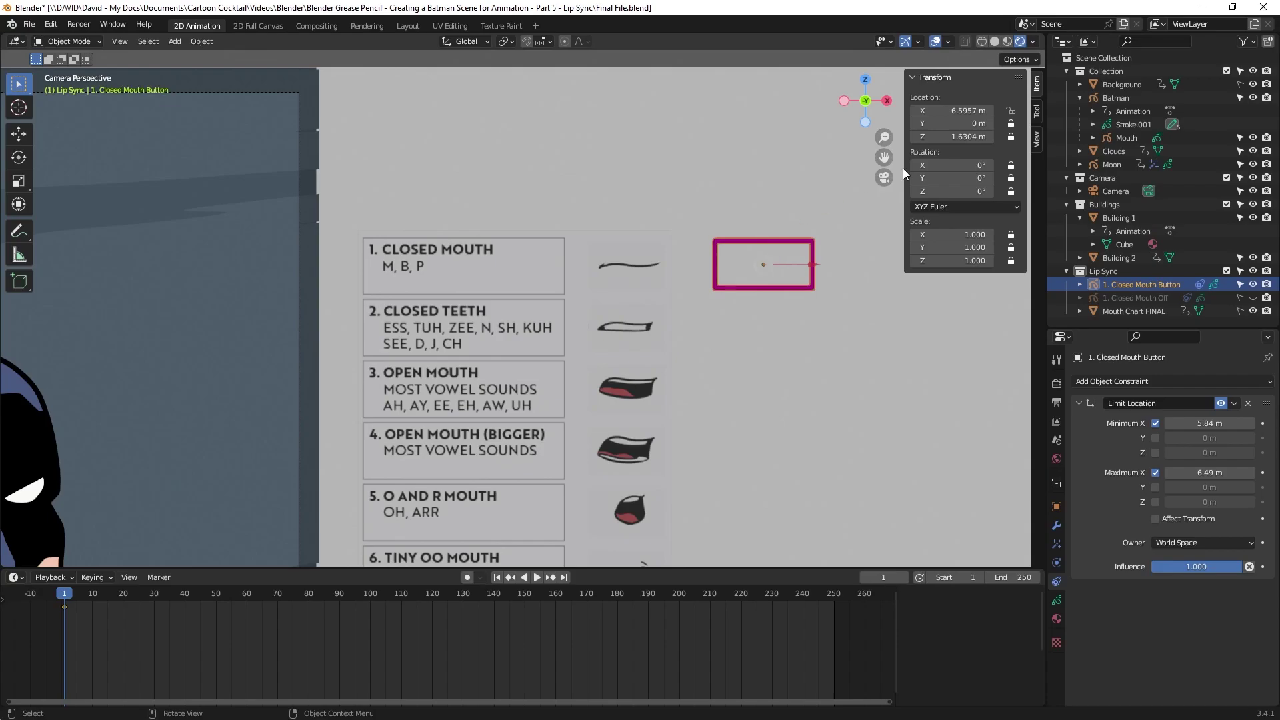
# Select Batman's Mouth object and delete the opacity keyframe of its "1. Closed Mouth" layer
pyautogui.click(1120, 138)
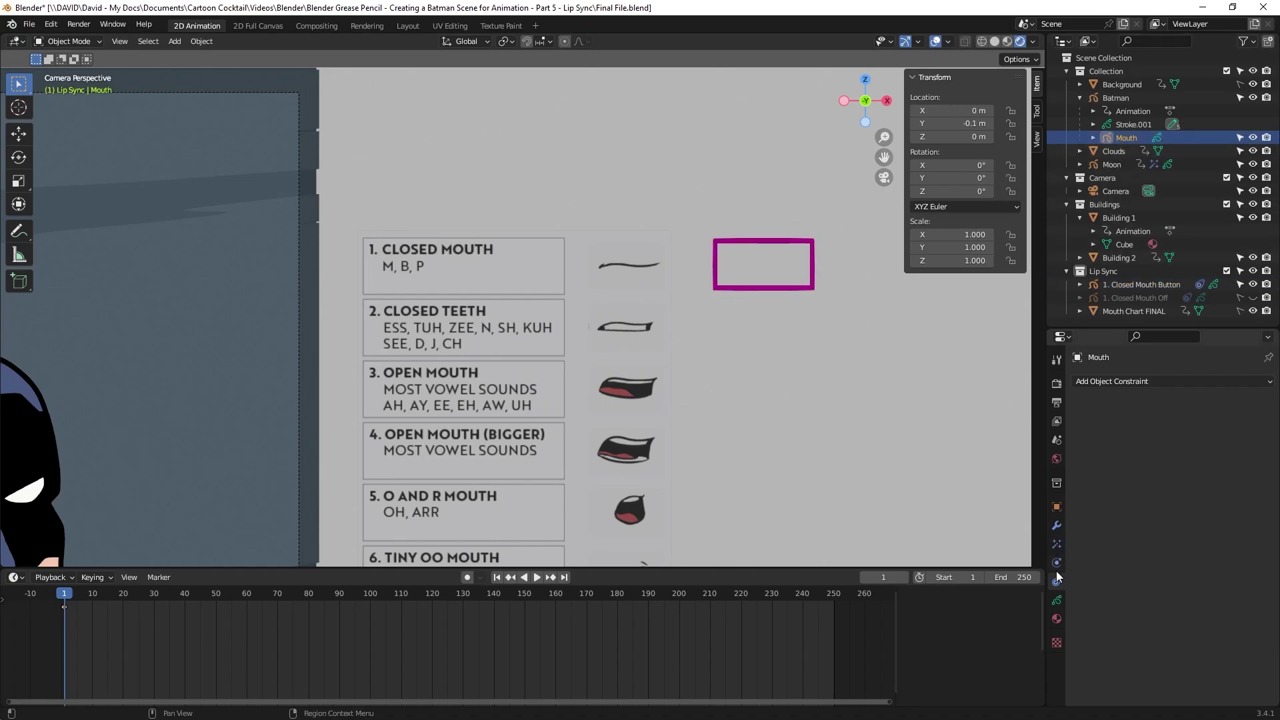
pyautogui.click(1057, 601)
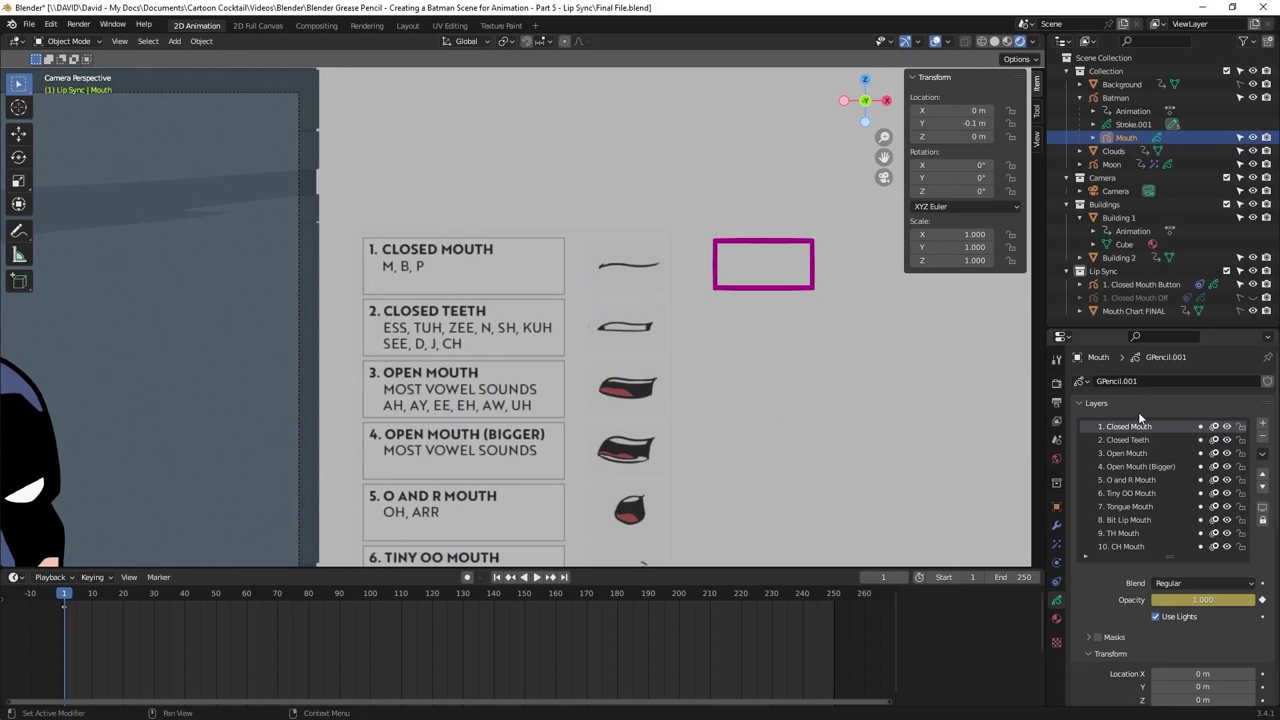
pyautogui.rightClick(1193, 600)
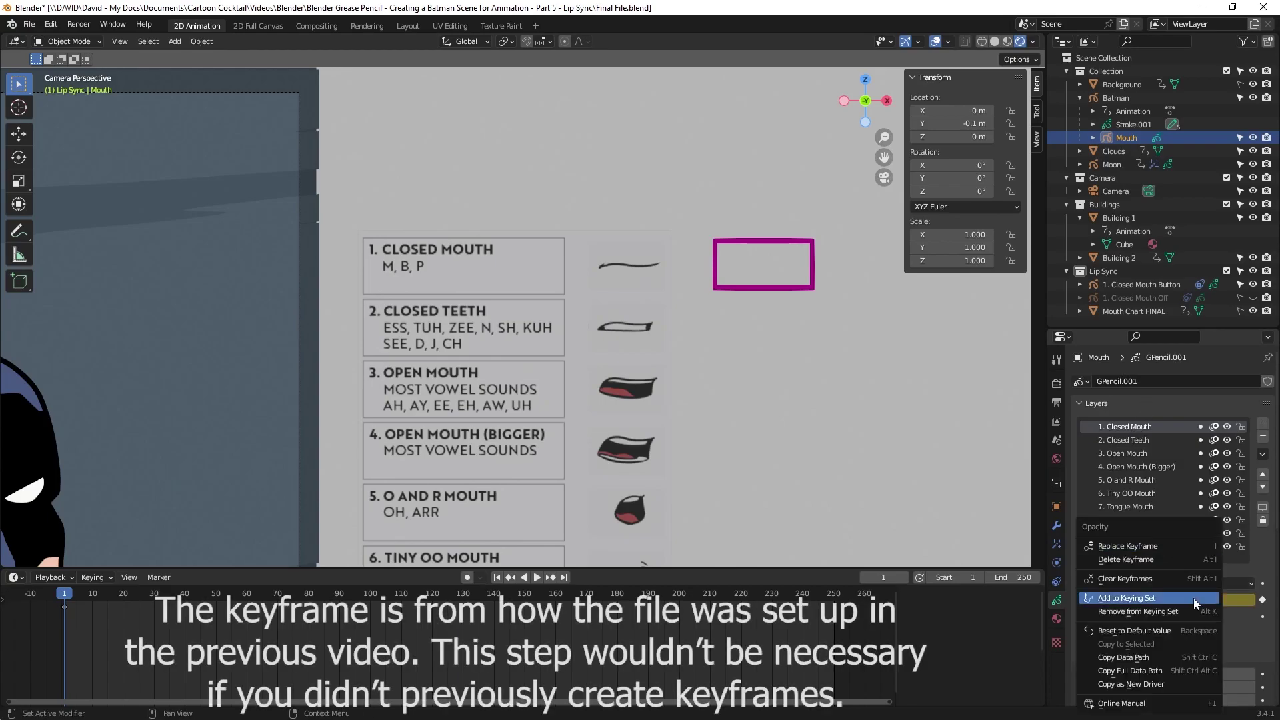
pyautogui.click(1159, 559)
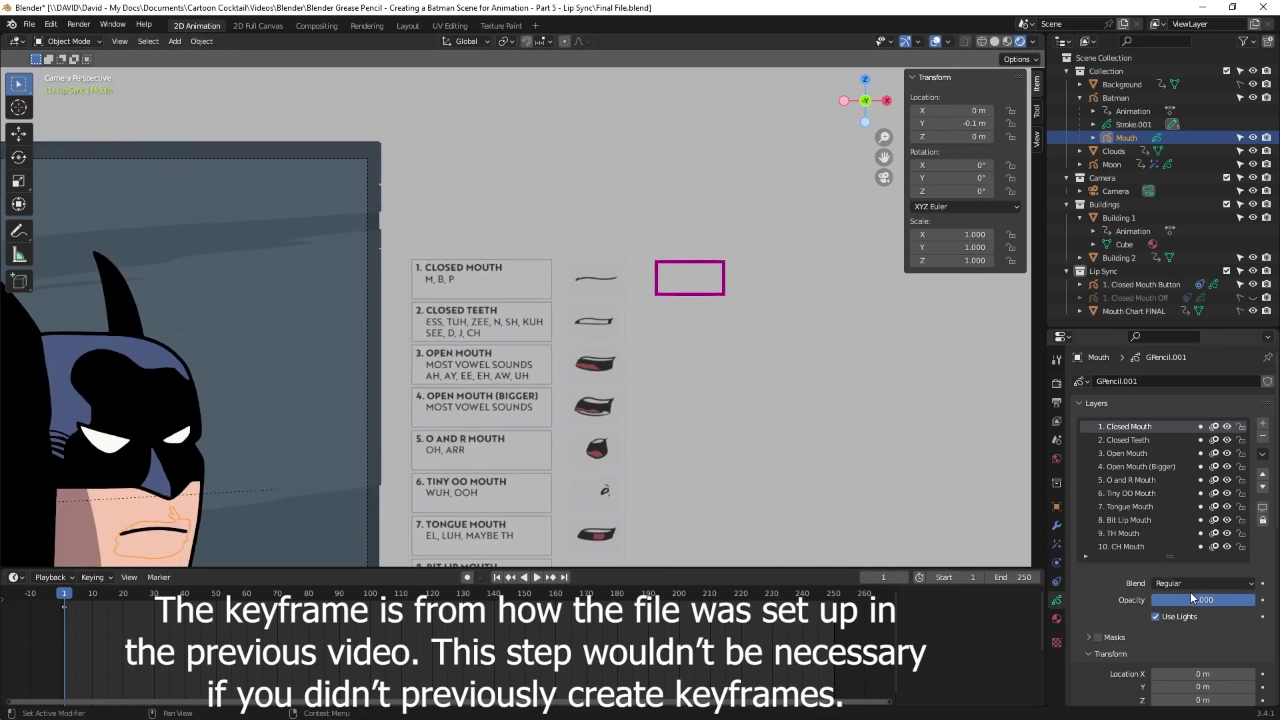
# Insert an opacity keyframe on the "1. Closed Mouth" layer and delete it again
pyautogui.rightClick(1191, 594)
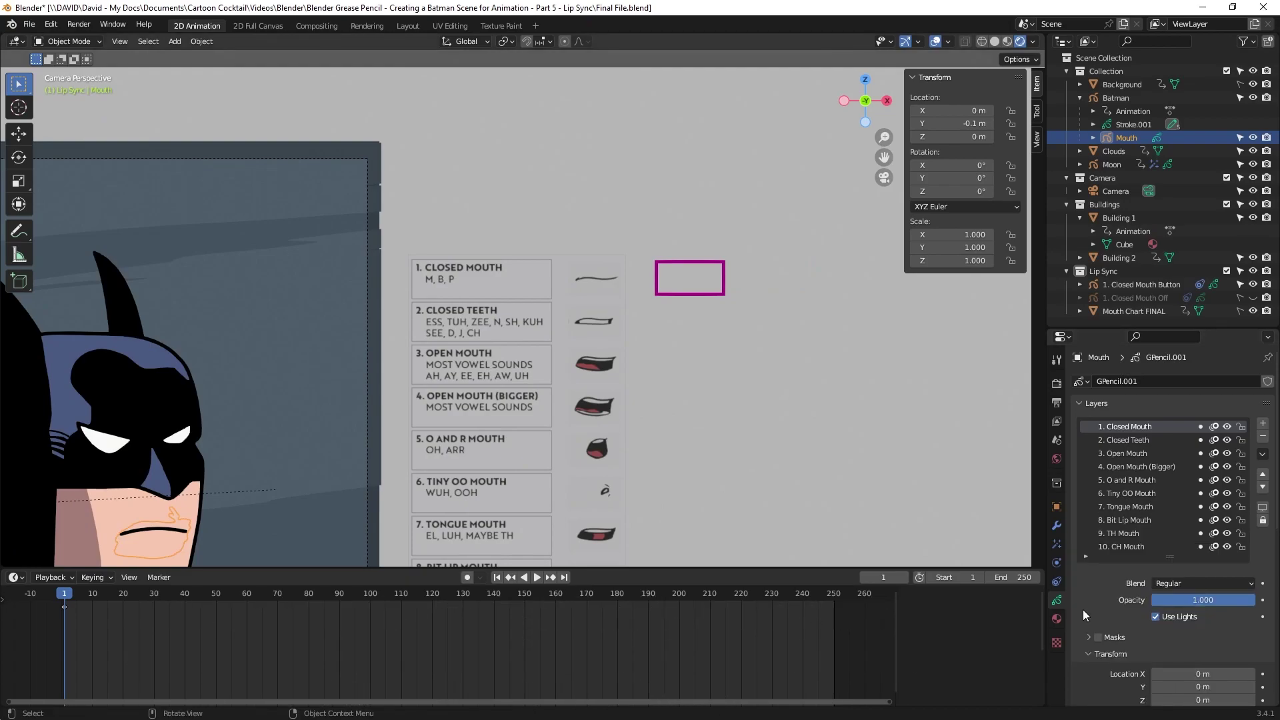
pyautogui.press('i')
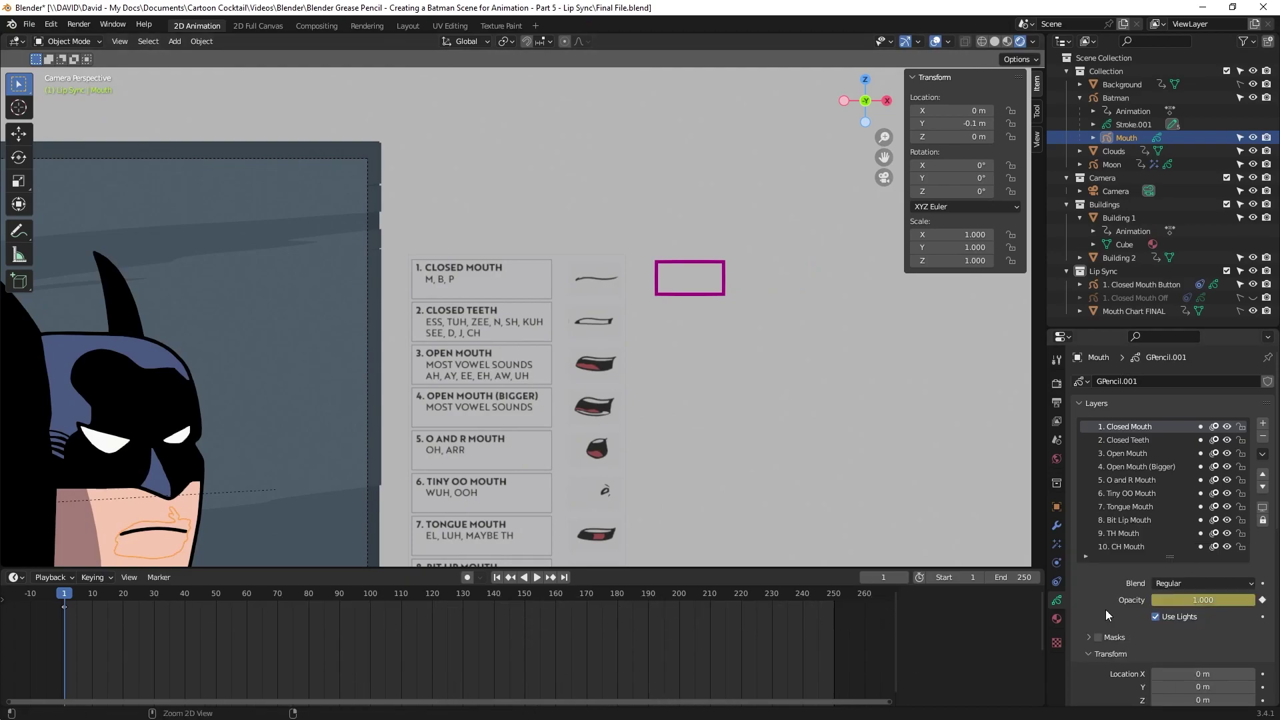
pyautogui.rightClick(1178, 599)
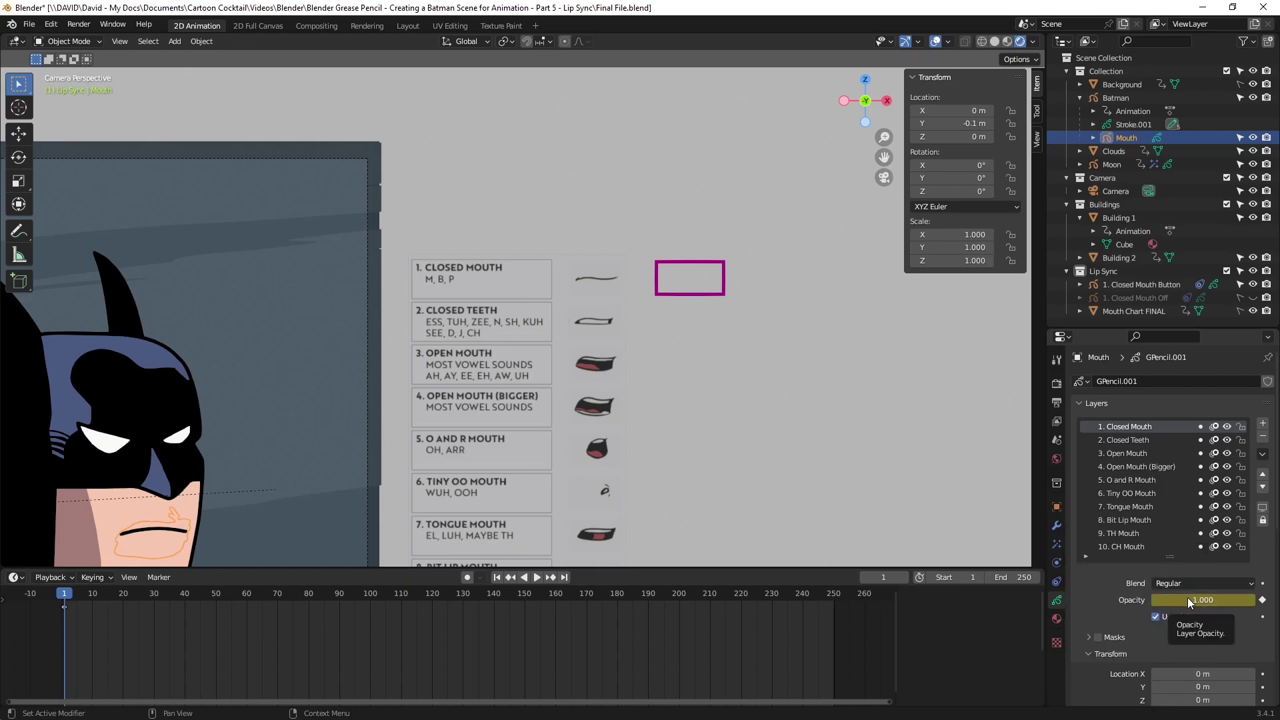
pyautogui.rightClick(1186, 598)
pyautogui.click(1172, 558)
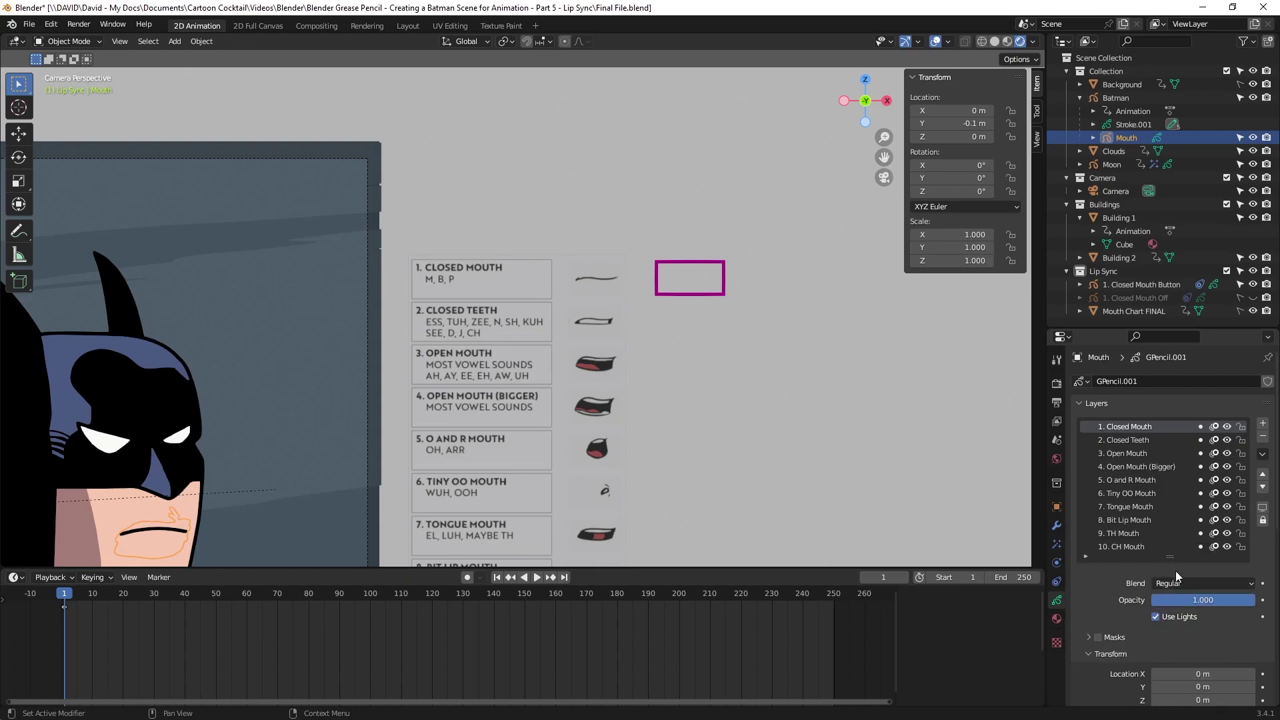
# Add a driver to the opacity of the Mouth object's "1. Closed Mouth" layer
pyautogui.rightClick(1187, 599)
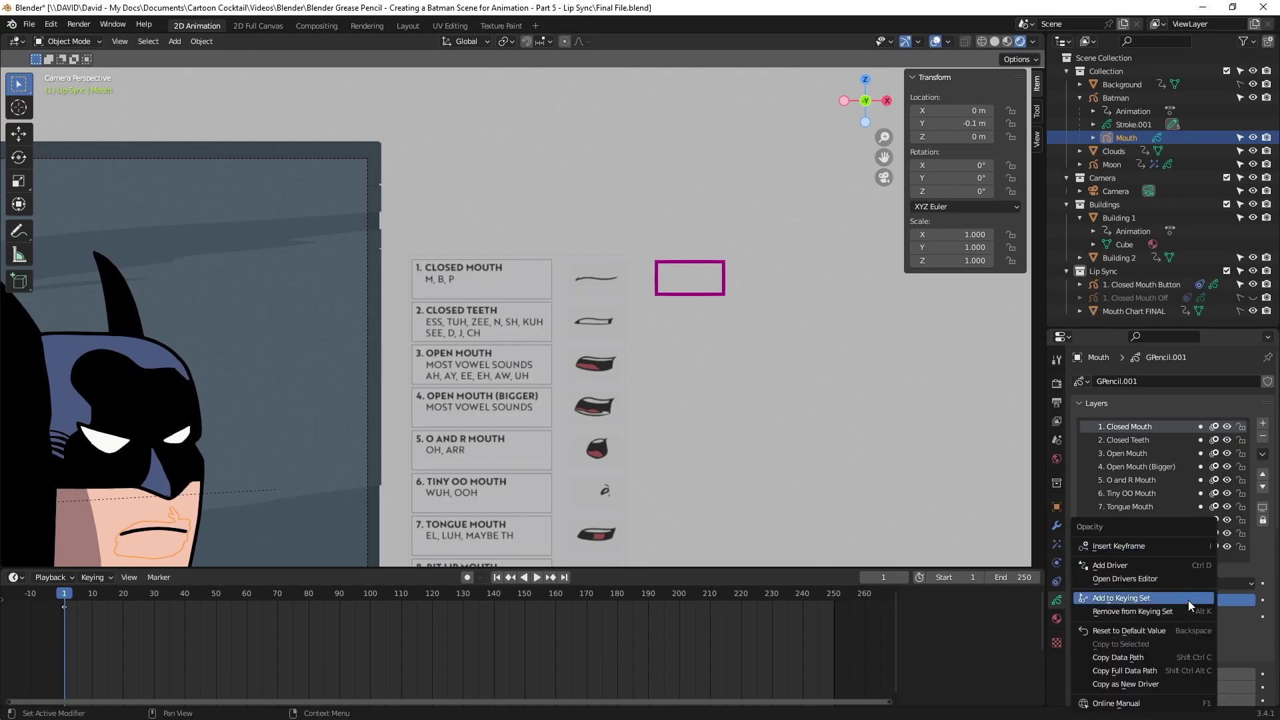
pyautogui.click(1172, 567)
pyautogui.press('Escape')
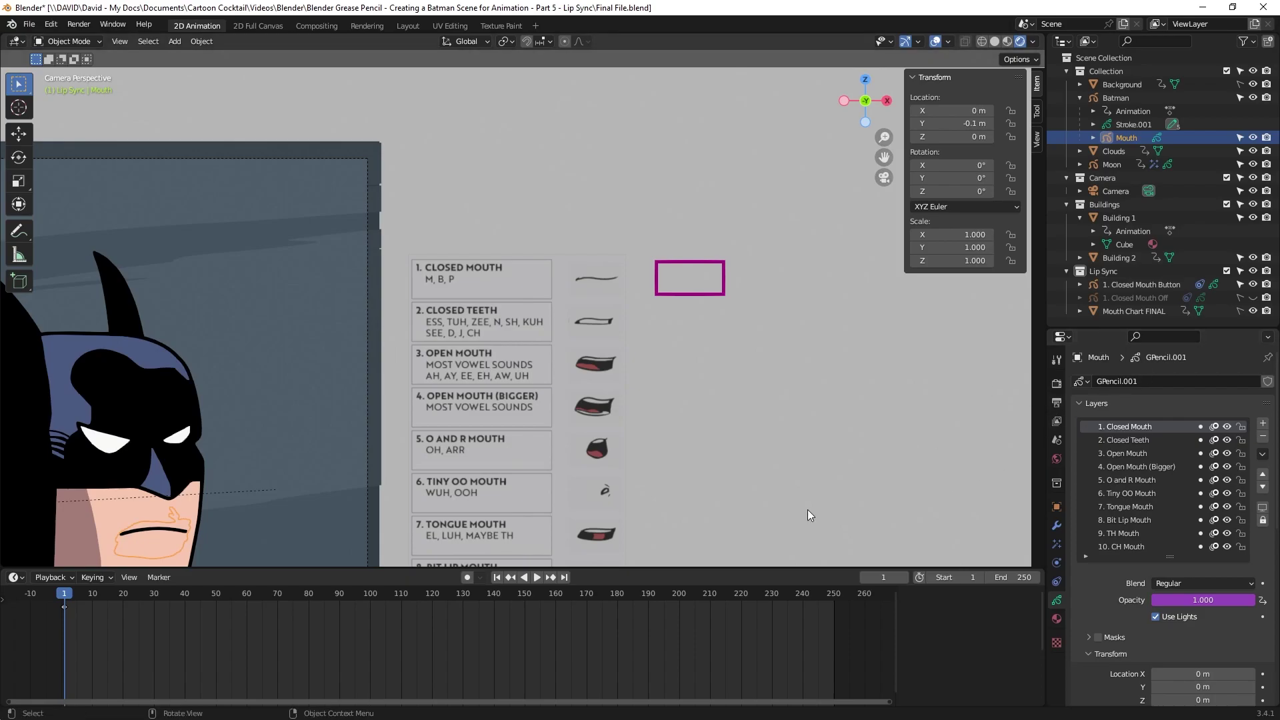
# Split the 3D viewport horizontally, make the new lower area a Drivers editor and widen its channel list to show the full channel name
pyautogui.moveTo(753, 567); pyautogui.dragTo(760, 555)
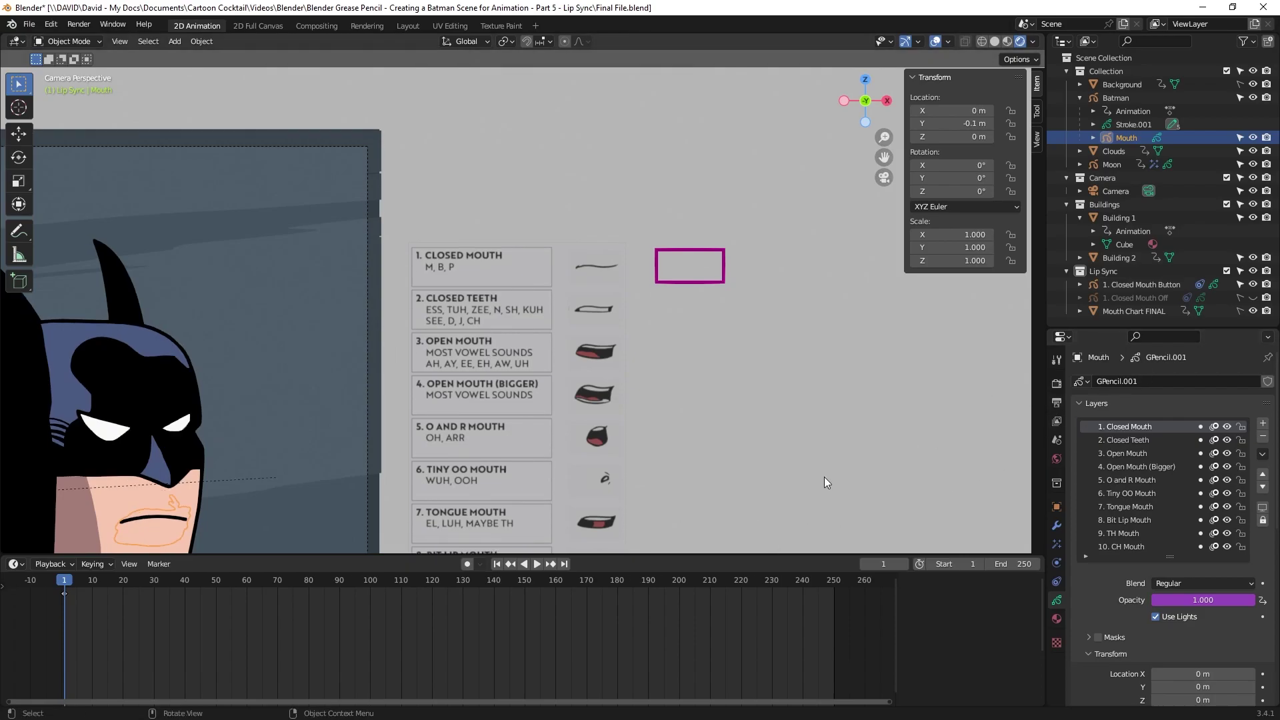
pyautogui.rightClick(697, 554)
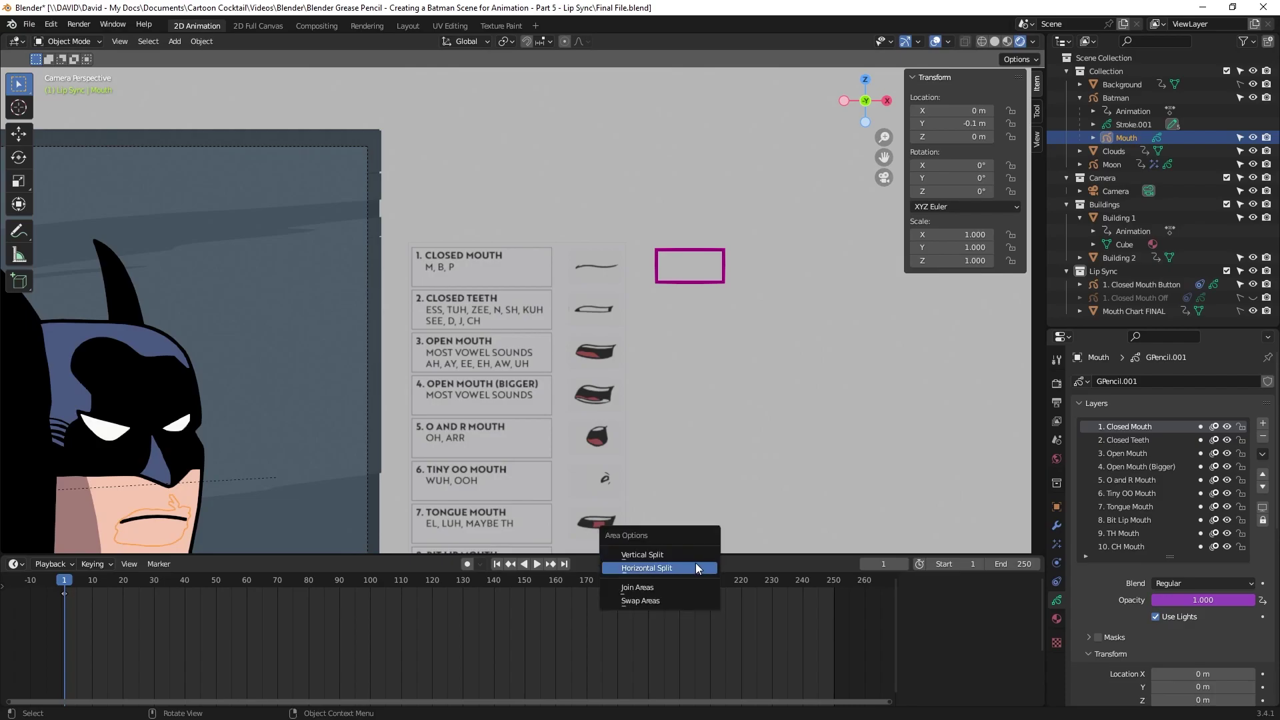
pyautogui.click(697, 567)
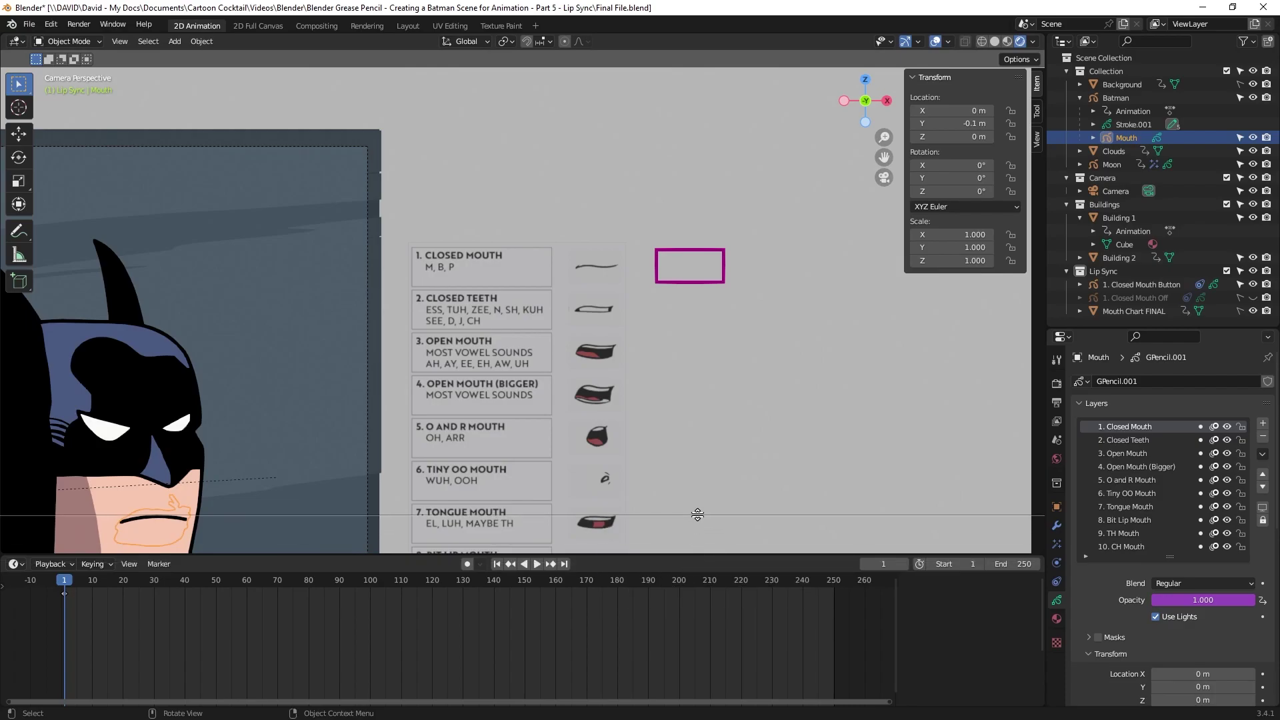
pyautogui.click(693, 507)
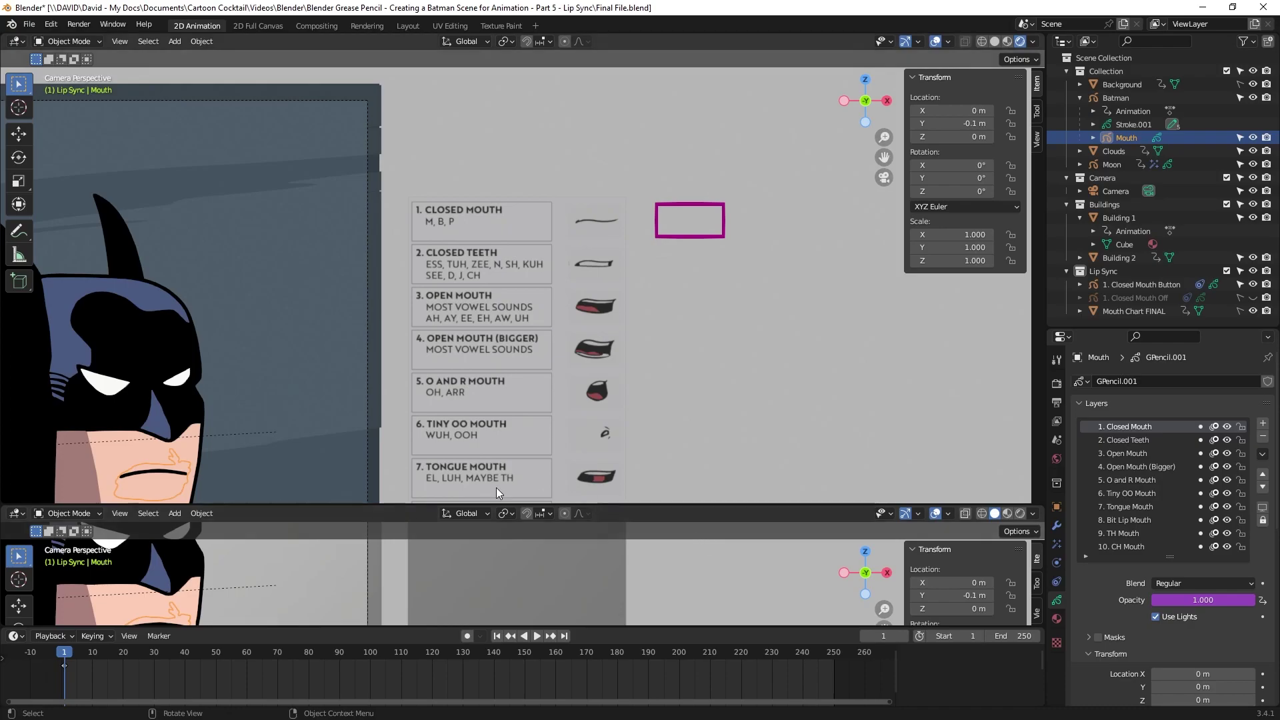
pyautogui.click(21, 513)
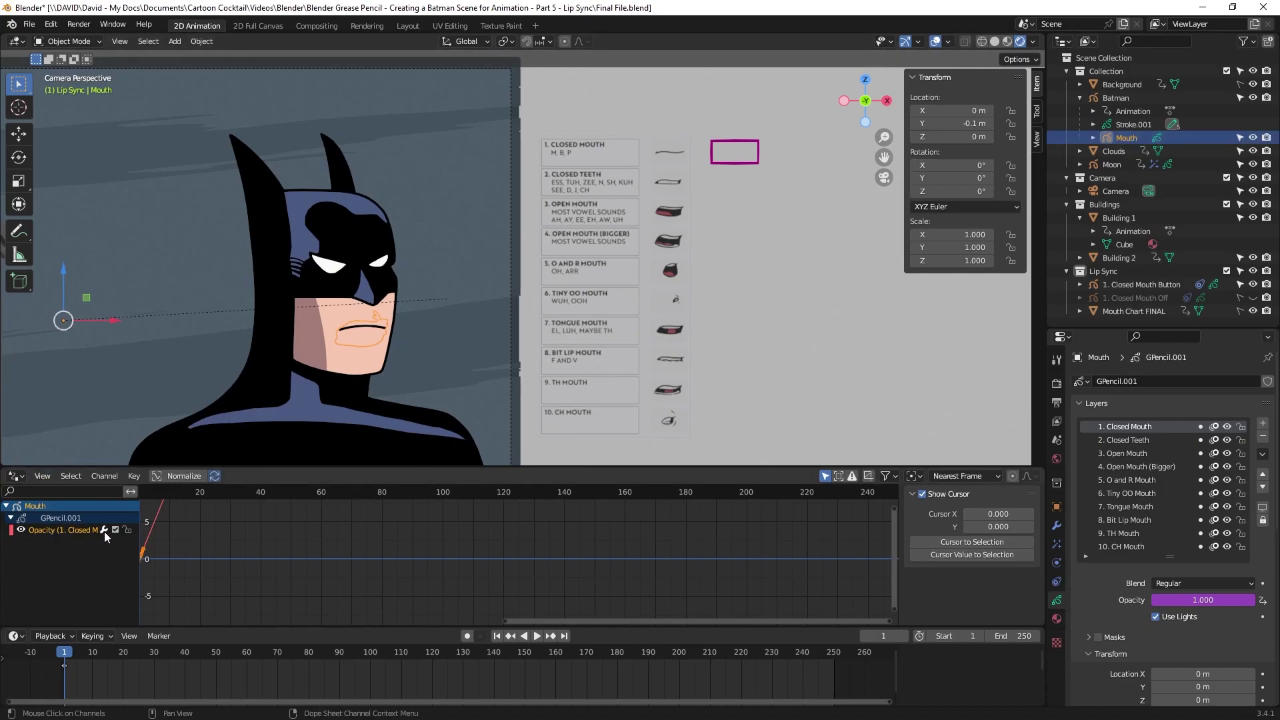
pyautogui.moveTo(141, 539); pyautogui.dragTo(186, 541)
# Check the default F-Curve interpolation in the Animation preferences and close the preferences window
pyautogui.click(29, 24)
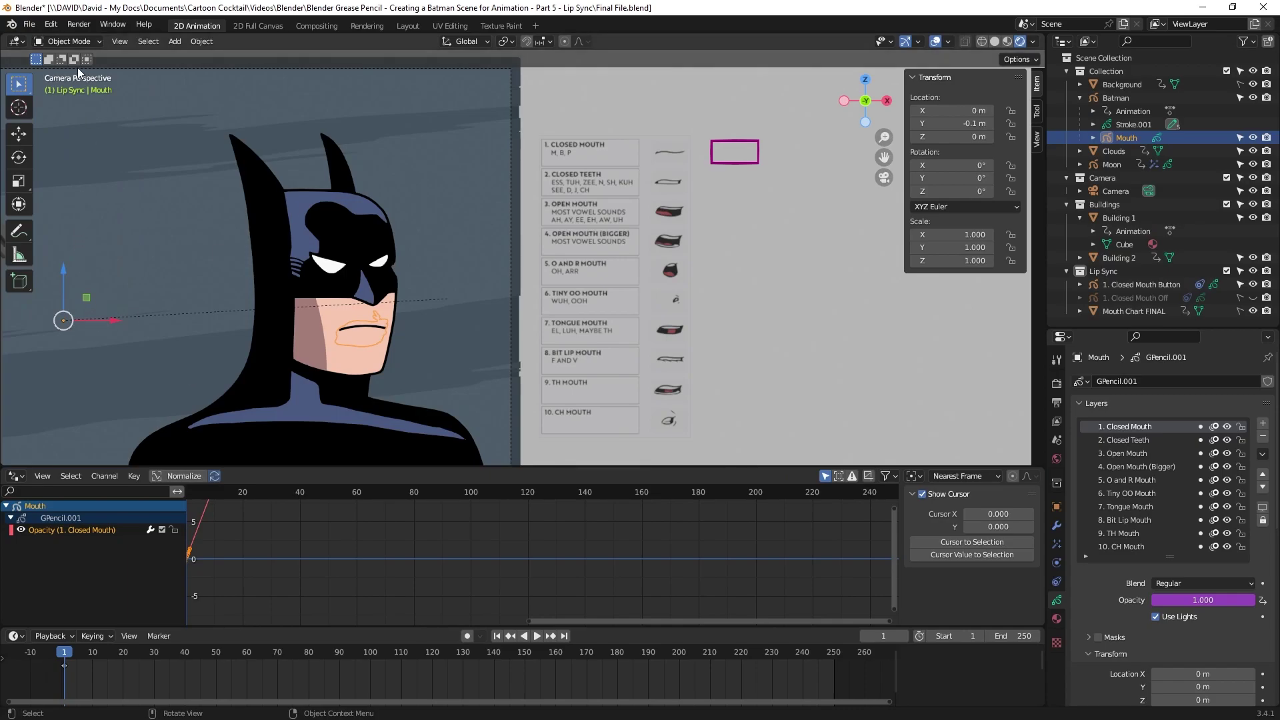
pyautogui.click(52, 26)
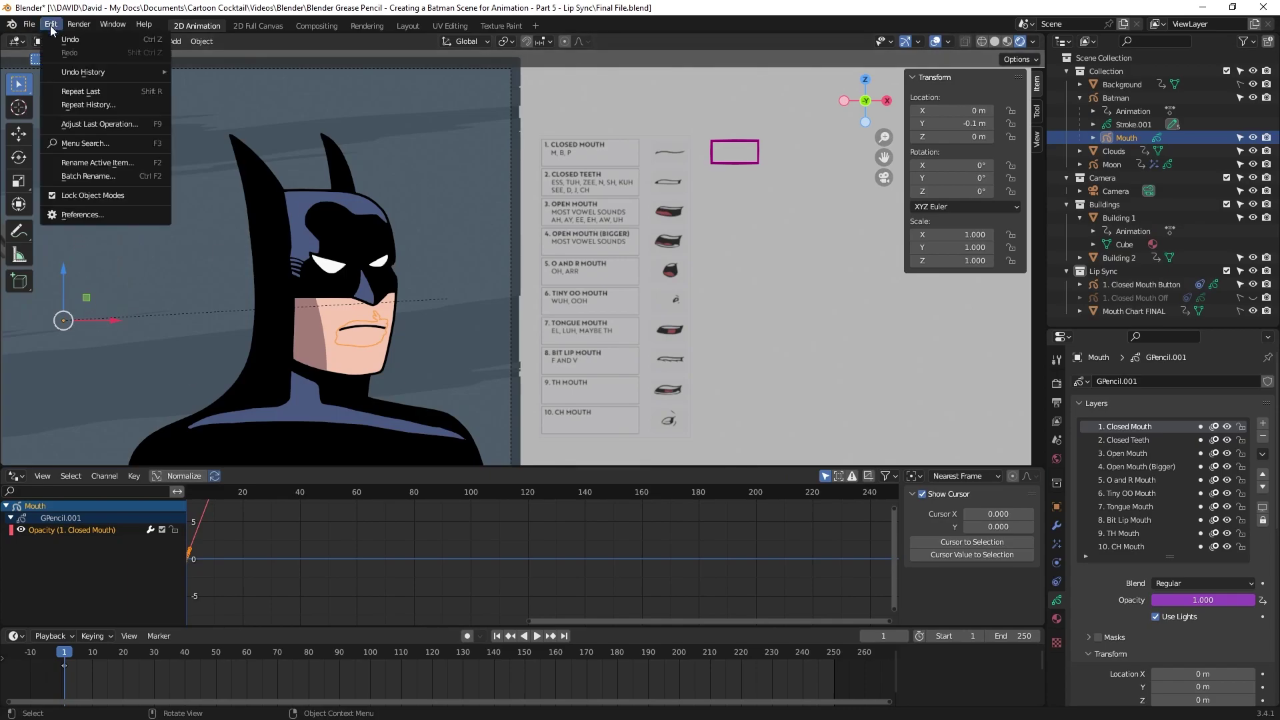
pyautogui.click(78, 218)
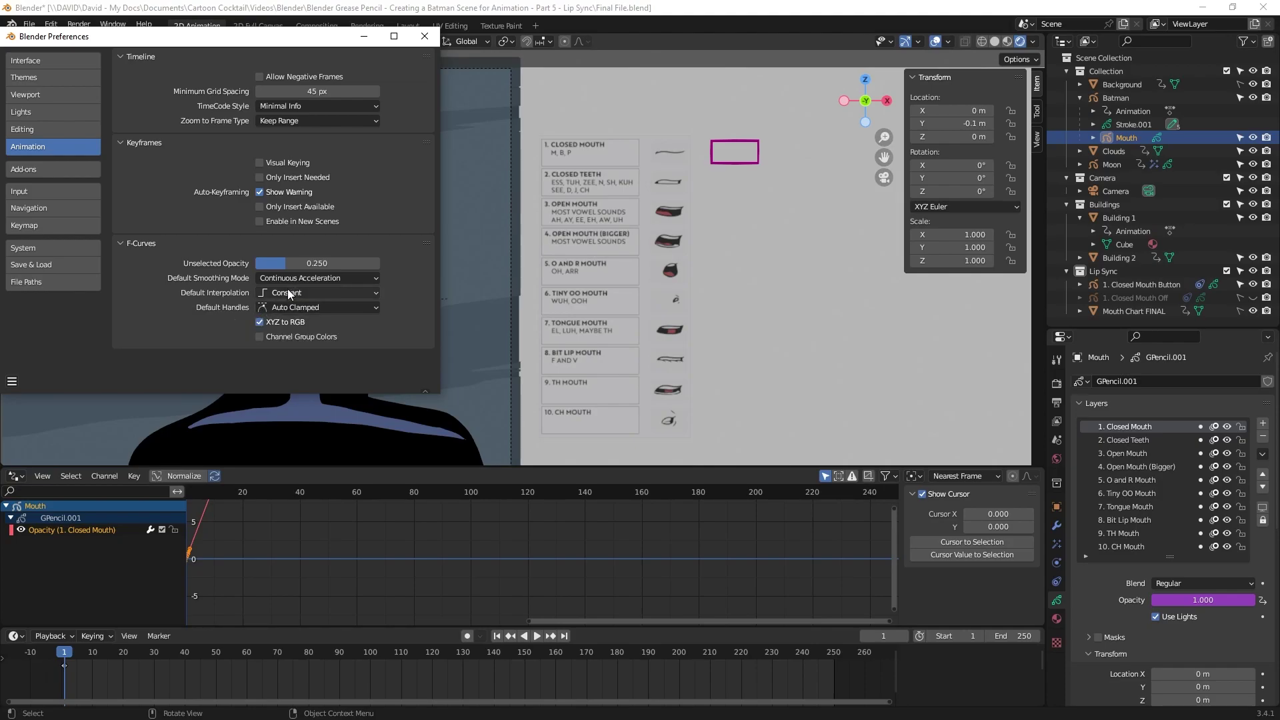
pyautogui.click(424, 37)
# Select the "1. Closed Mouth" opacity driver channel and enlarge the Drivers editor and its sidebar so the settings are readable
pyautogui.moveTo(771, 467); pyautogui.dragTo(770, 430)
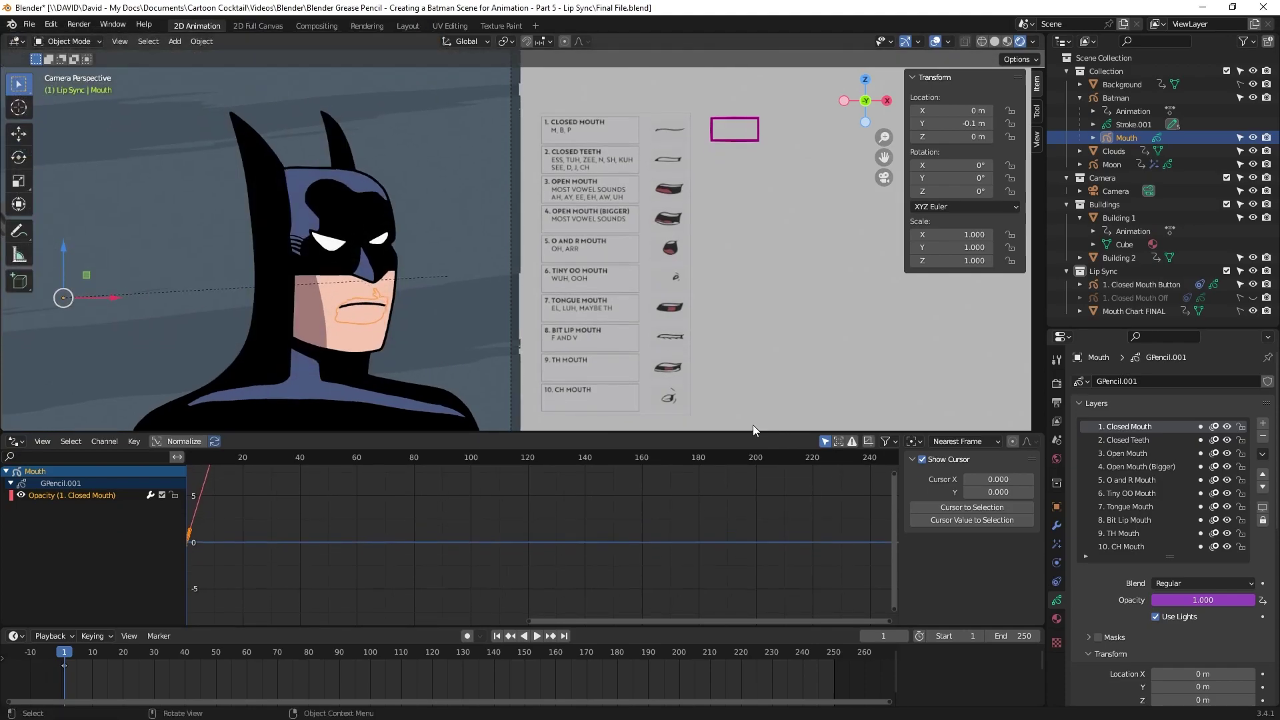
pyautogui.click(80, 497)
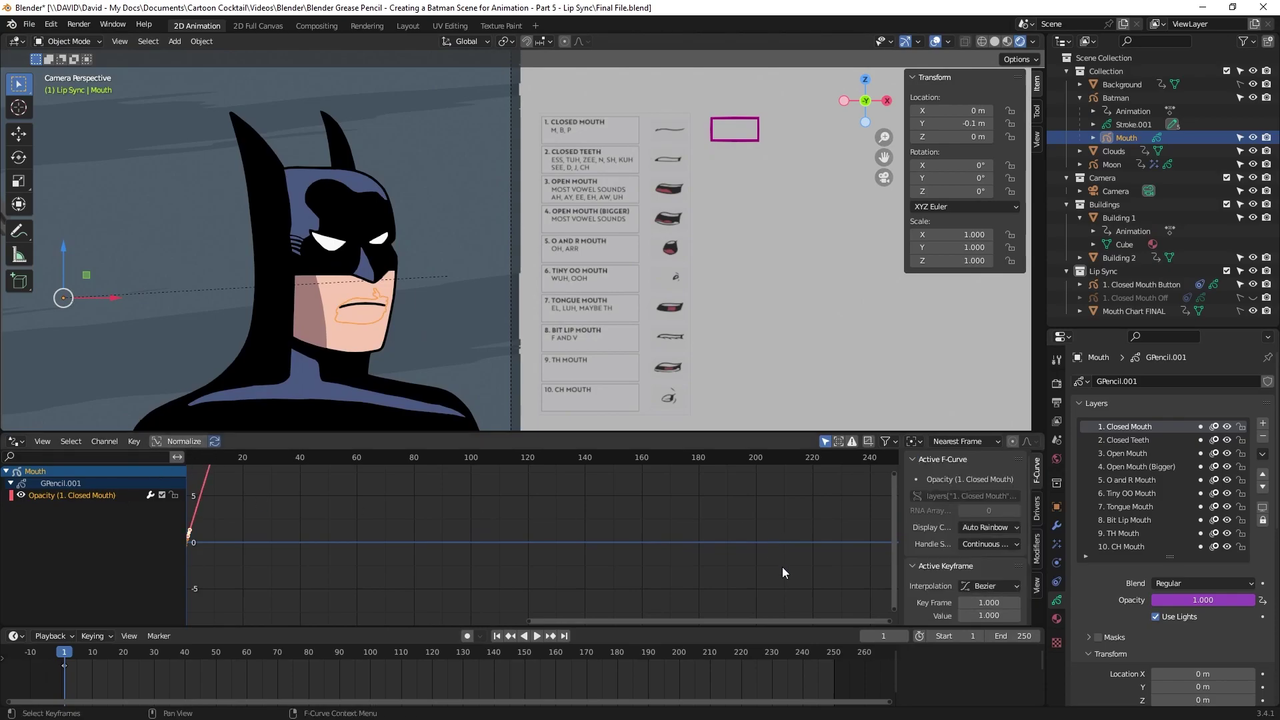
pyautogui.moveTo(948, 431); pyautogui.dragTo(948, 352)
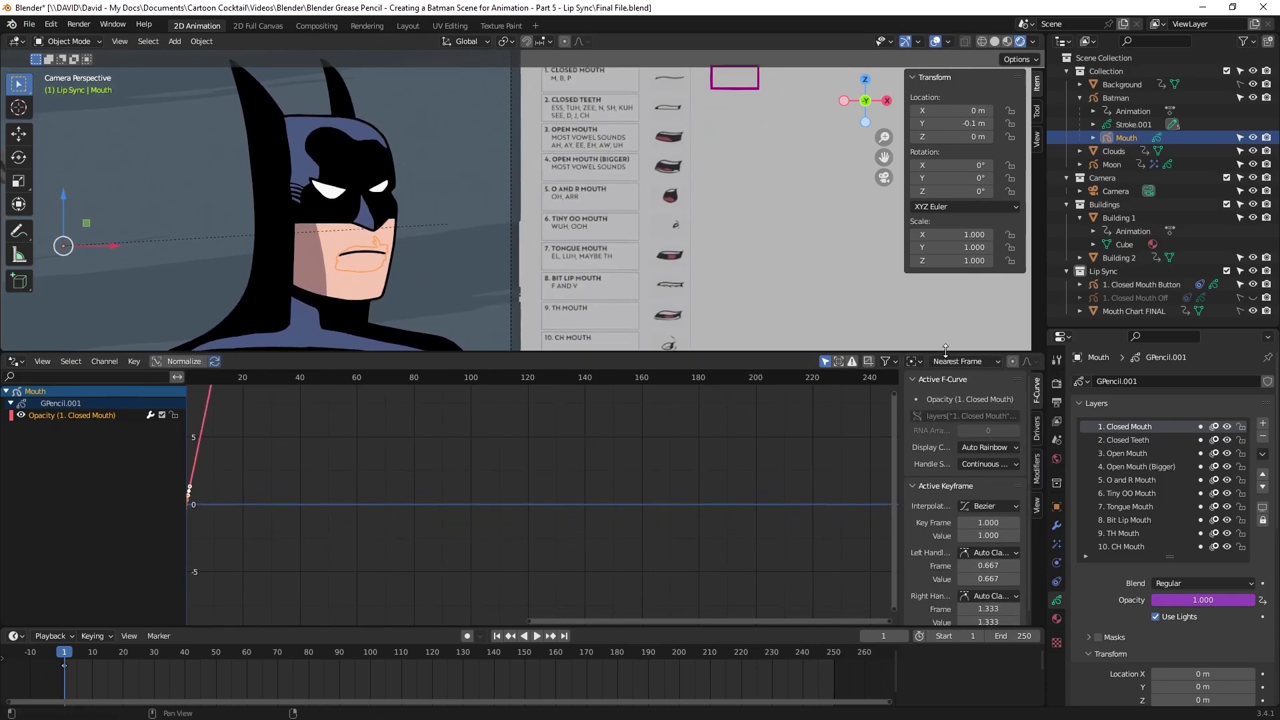
pyautogui.moveTo(901, 560); pyautogui.dragTo(796, 560)
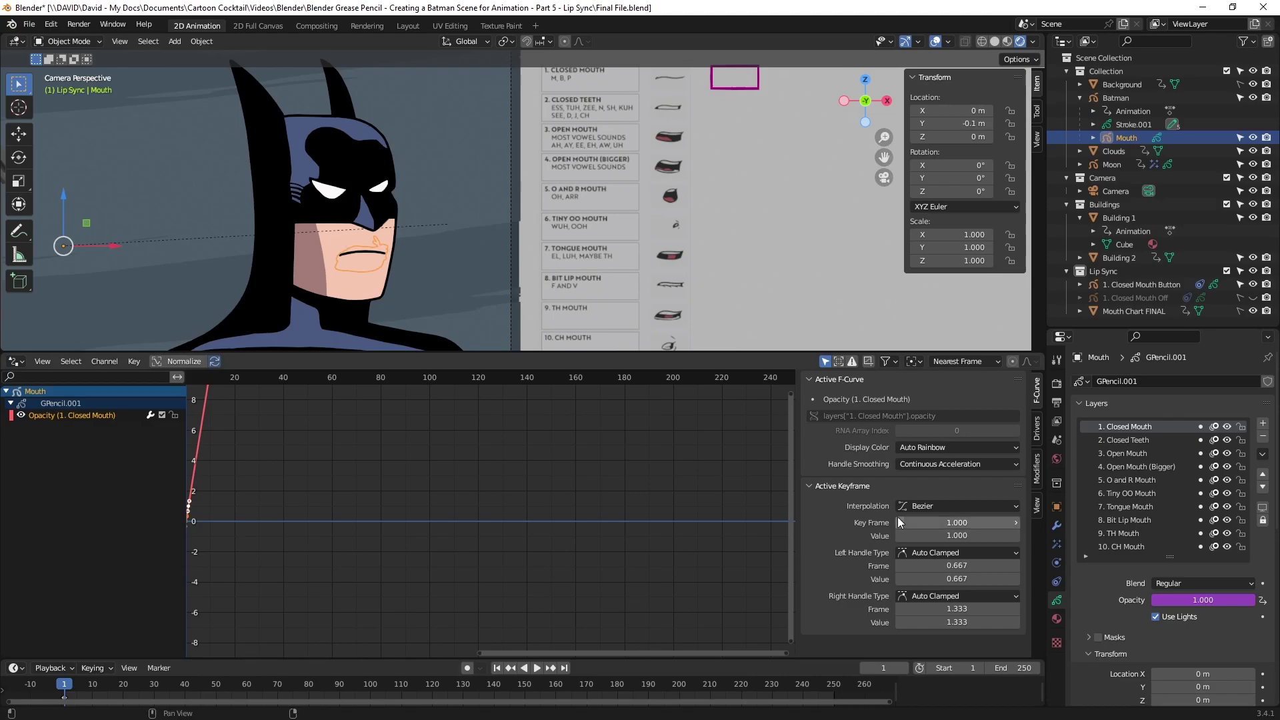
# Set the active keyframe of the closed mouth opacity driver curve to Constant interpolation
pyautogui.press('n')
pyautogui.press('n')
pyautogui.press('n')
pyautogui.moveTo(1041, 384); pyautogui.dragTo(797, 427)
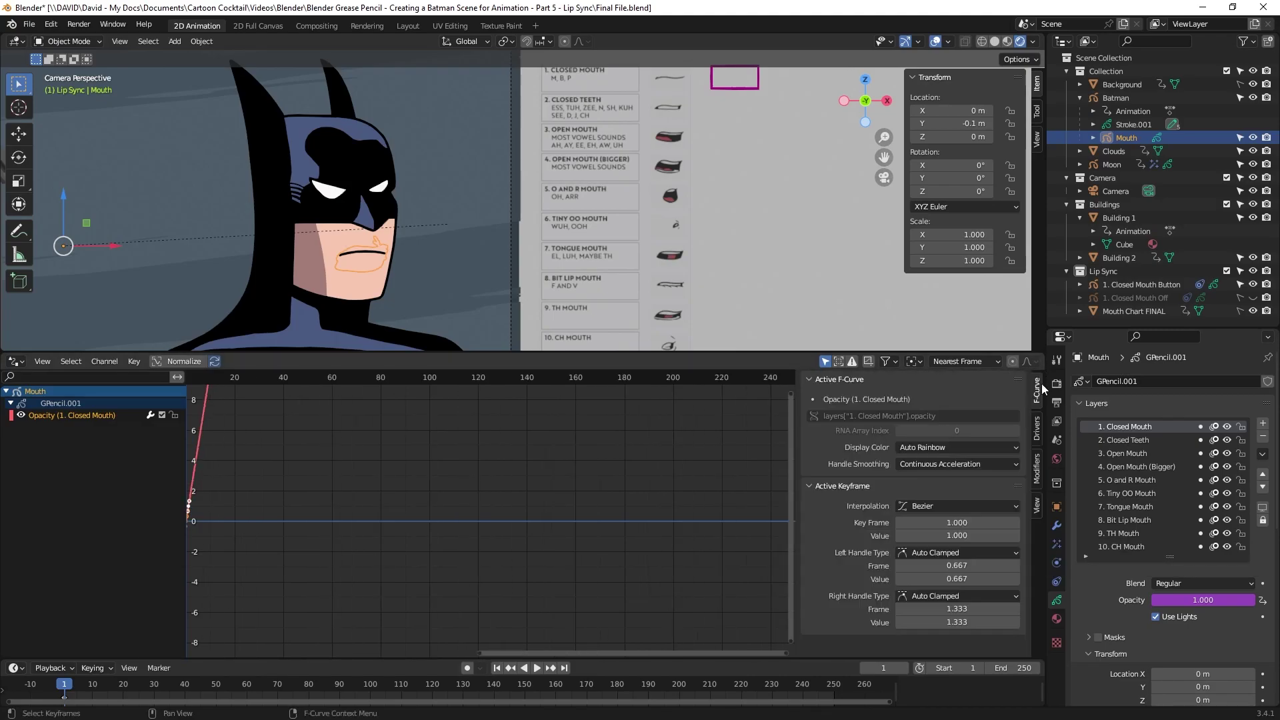
pyautogui.click(916, 507)
pyautogui.click(774, 542)
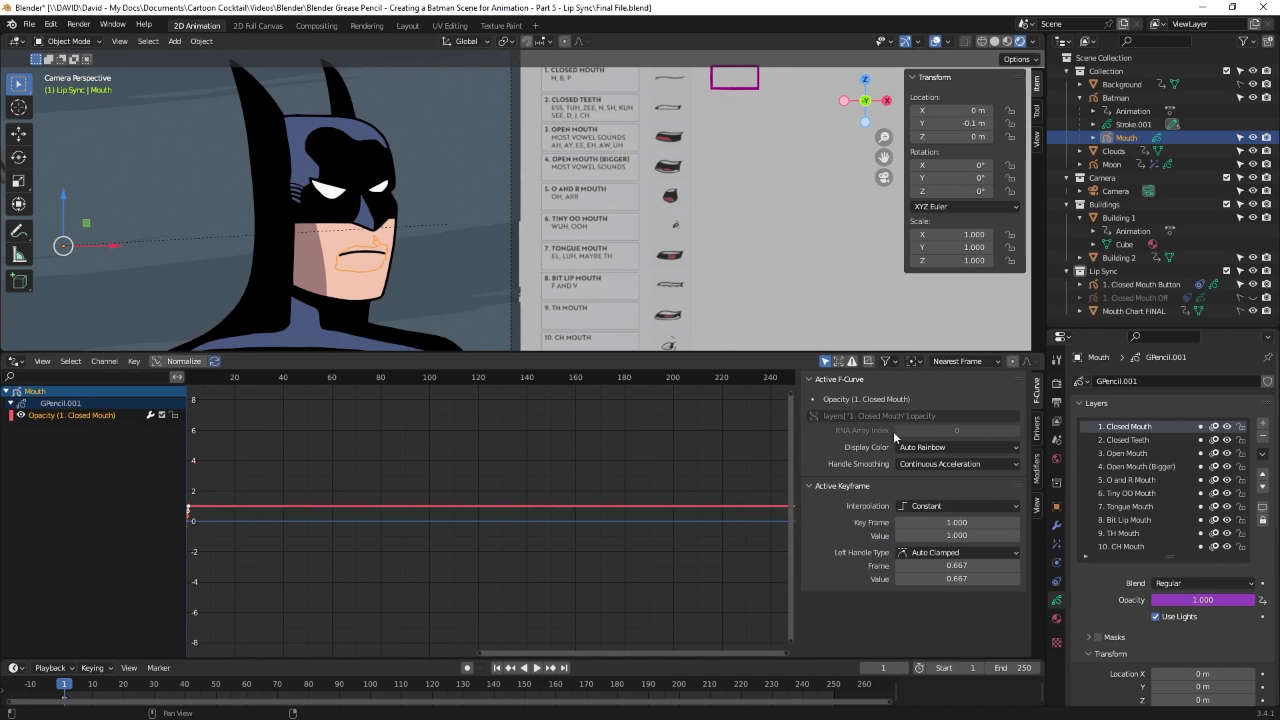
# Show the closed mouth opacity driver's settings and set its input variable "var" to the Distance type
pyautogui.click(1037, 432)
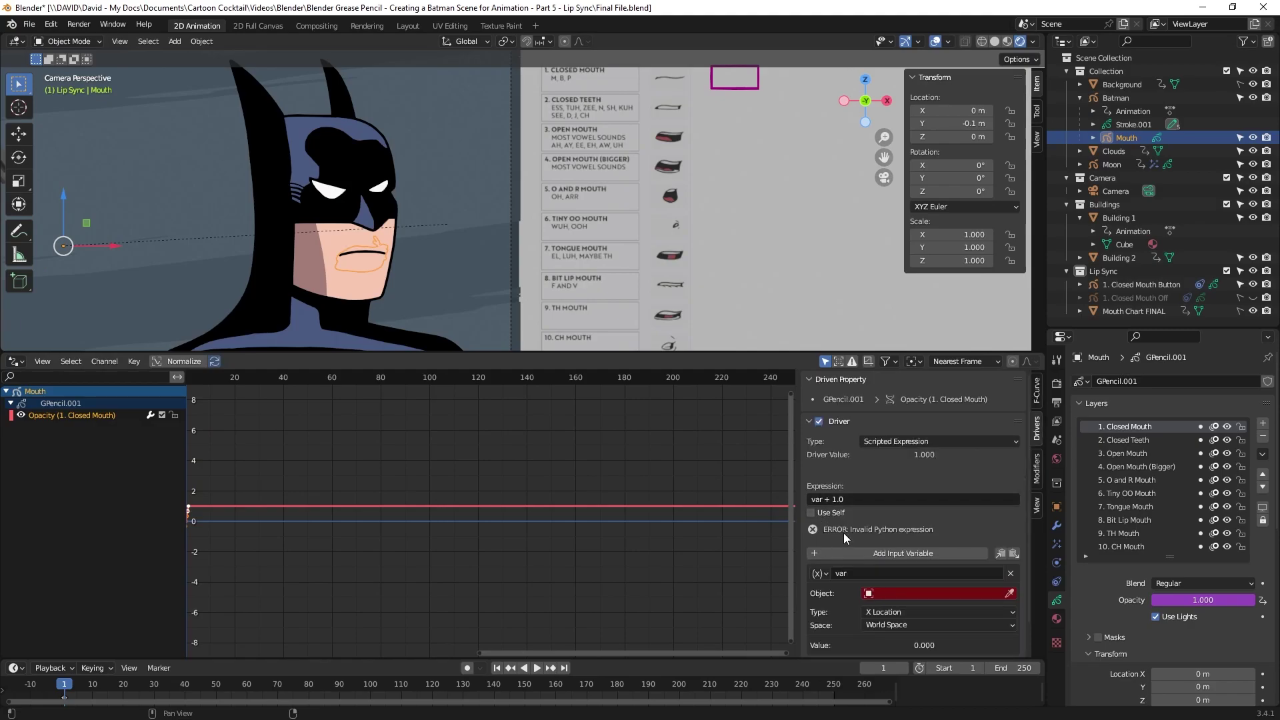
pyautogui.scroll(-2, 842, 550)
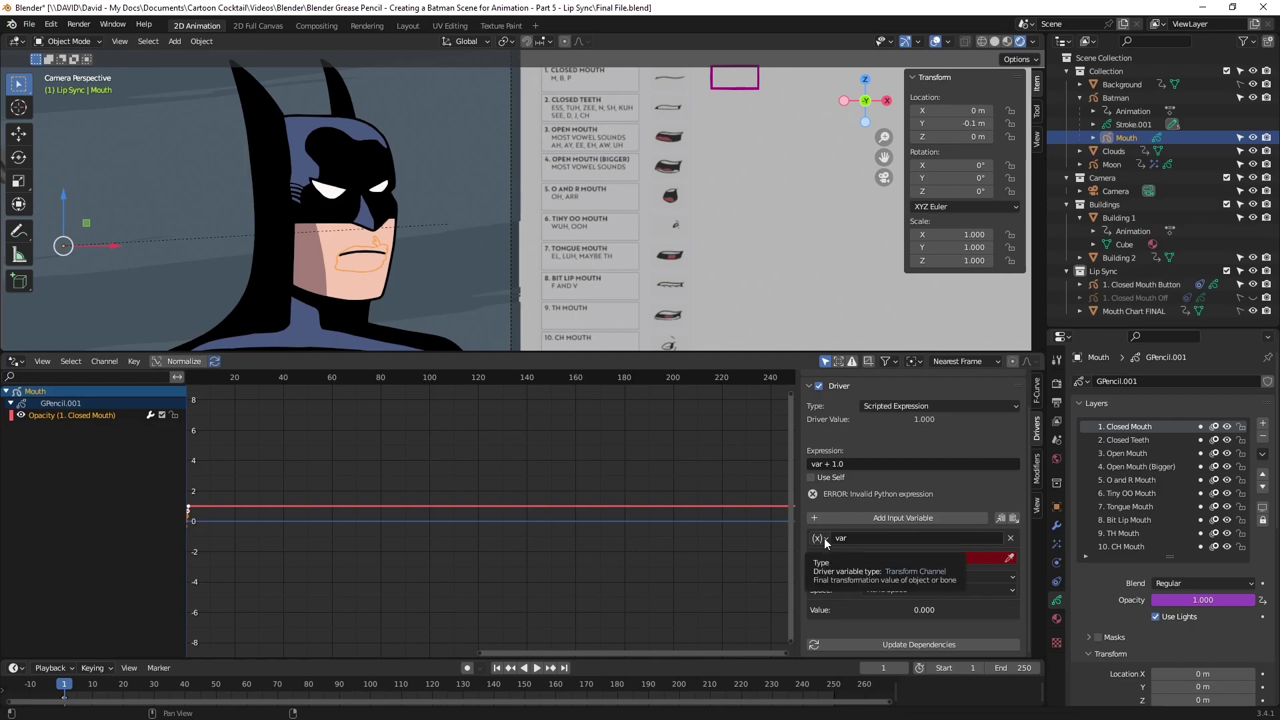
pyautogui.click(824, 538)
pyautogui.click(824, 539)
pyautogui.click(824, 538)
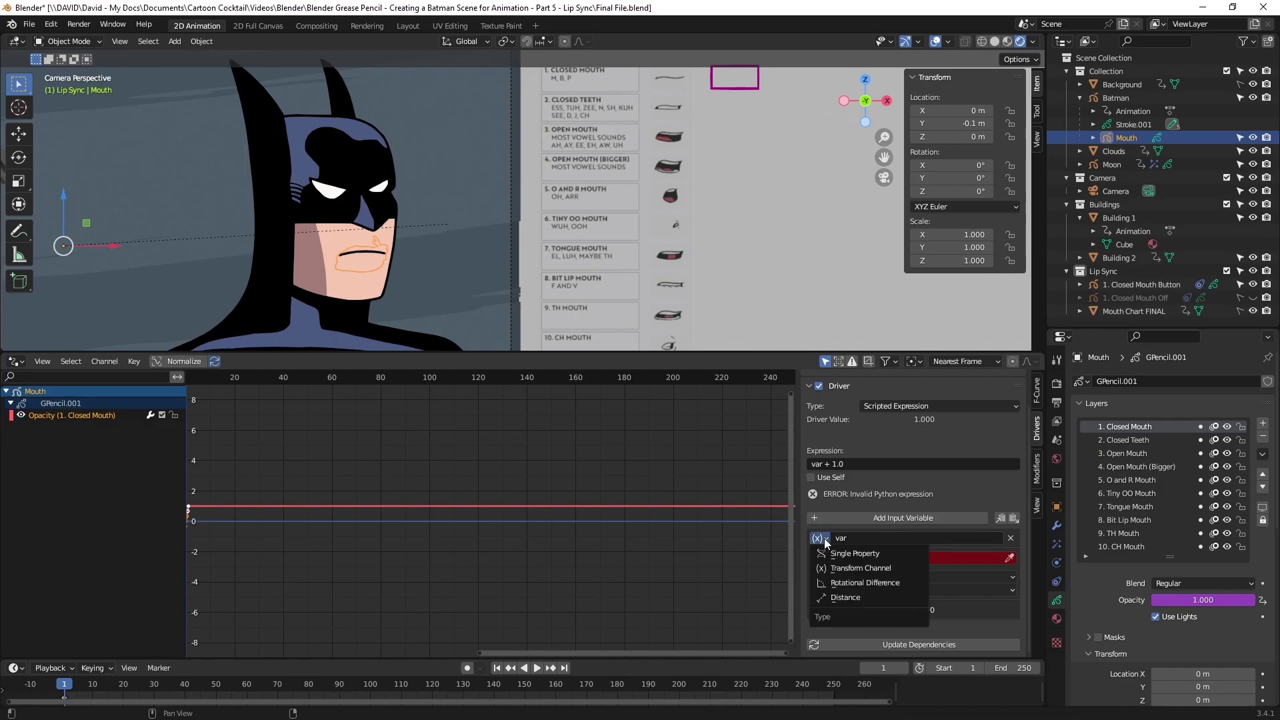
pyautogui.click(825, 538)
pyautogui.click(826, 539)
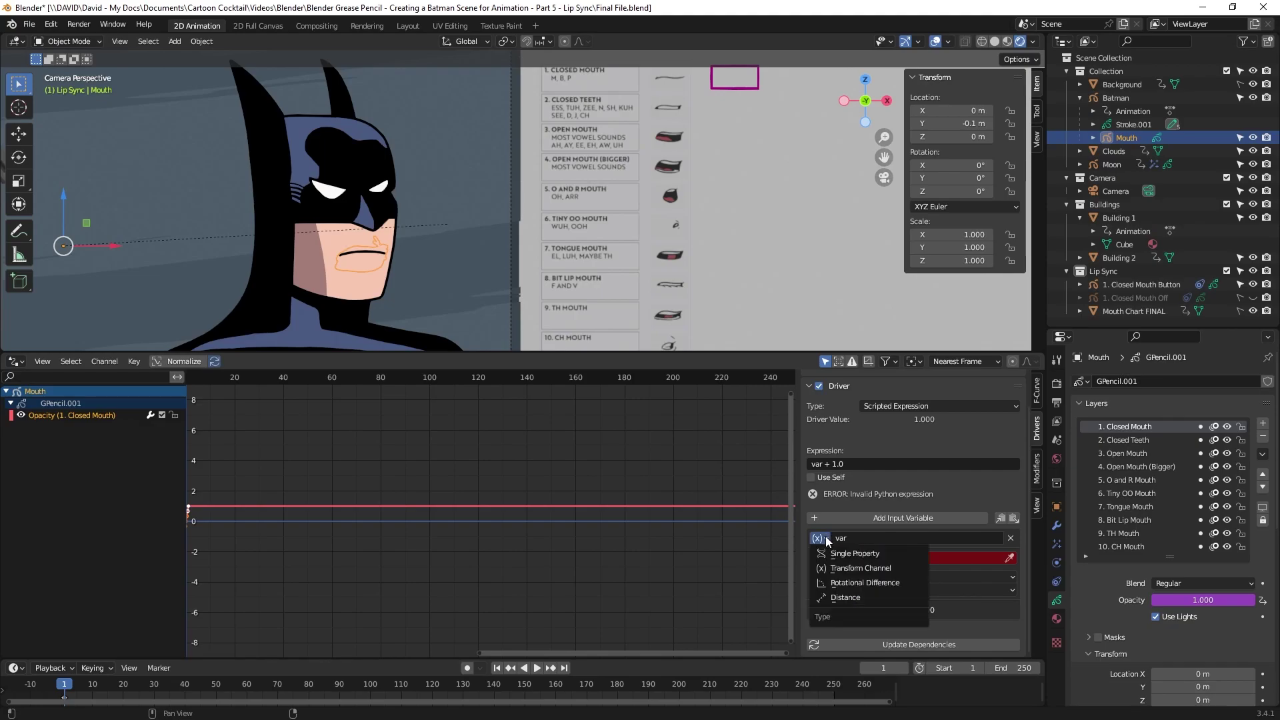
pyautogui.click(847, 596)
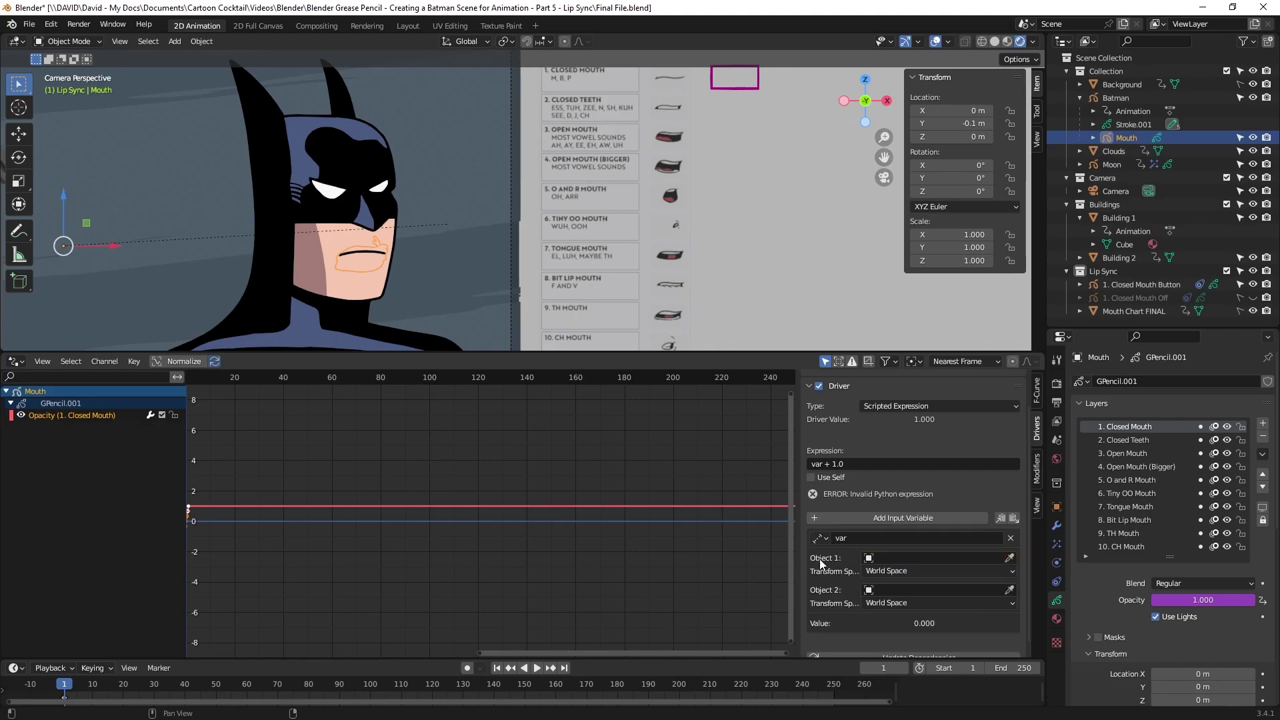
# Measure the driver's distance between "1. Closed Mouth Button" as Object 1 and "1. Closed Mouth Off" as Object 2
pyautogui.click(873, 558)
pyautogui.click(893, 557)
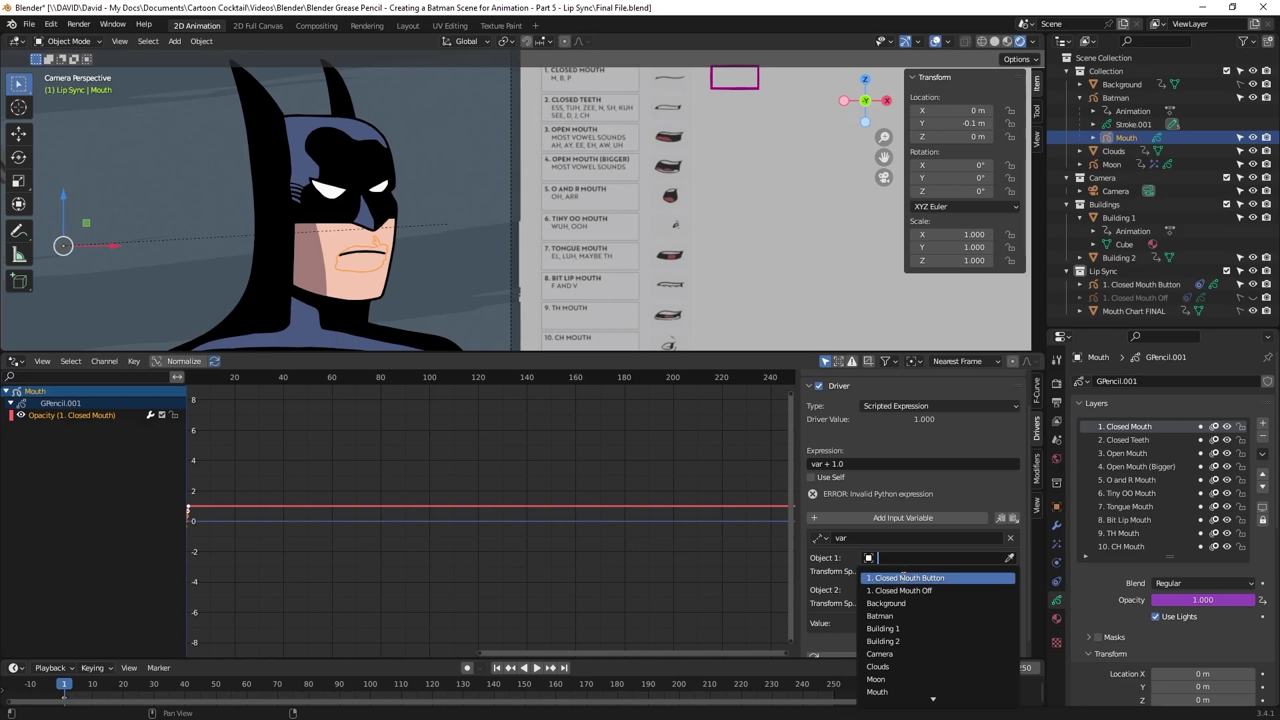
pyautogui.click(902, 578)
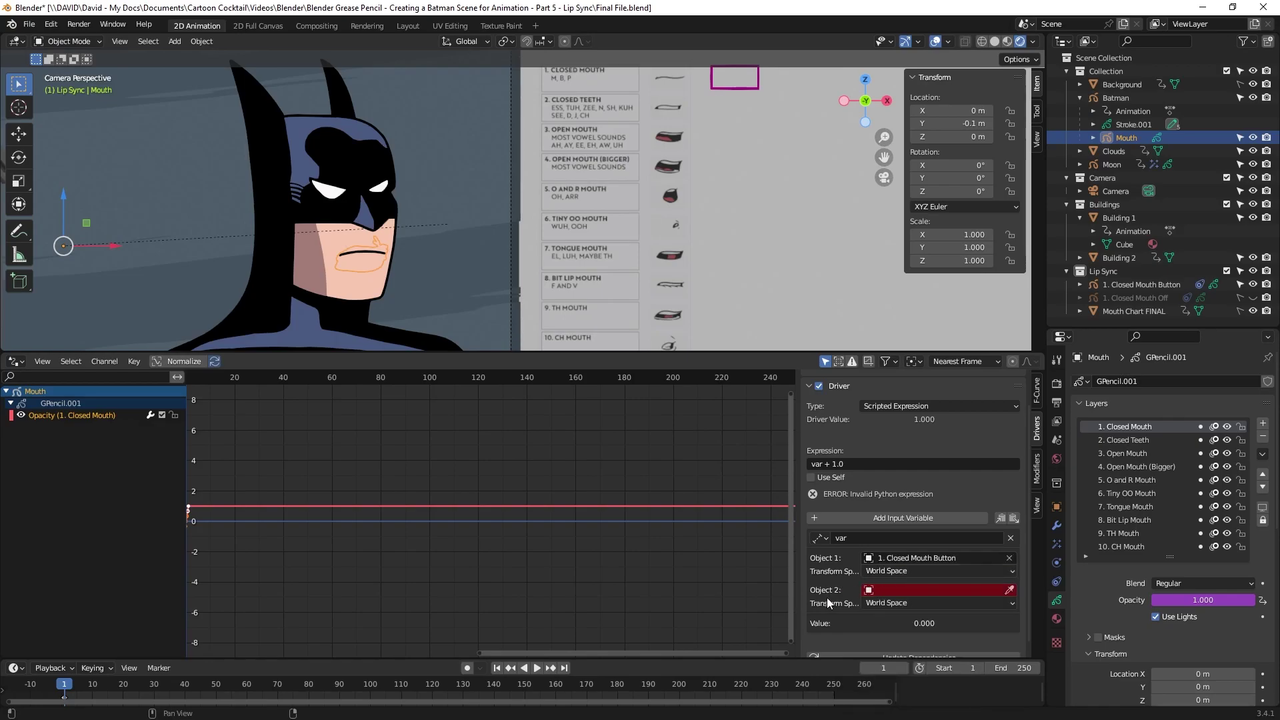
pyautogui.click(918, 589)
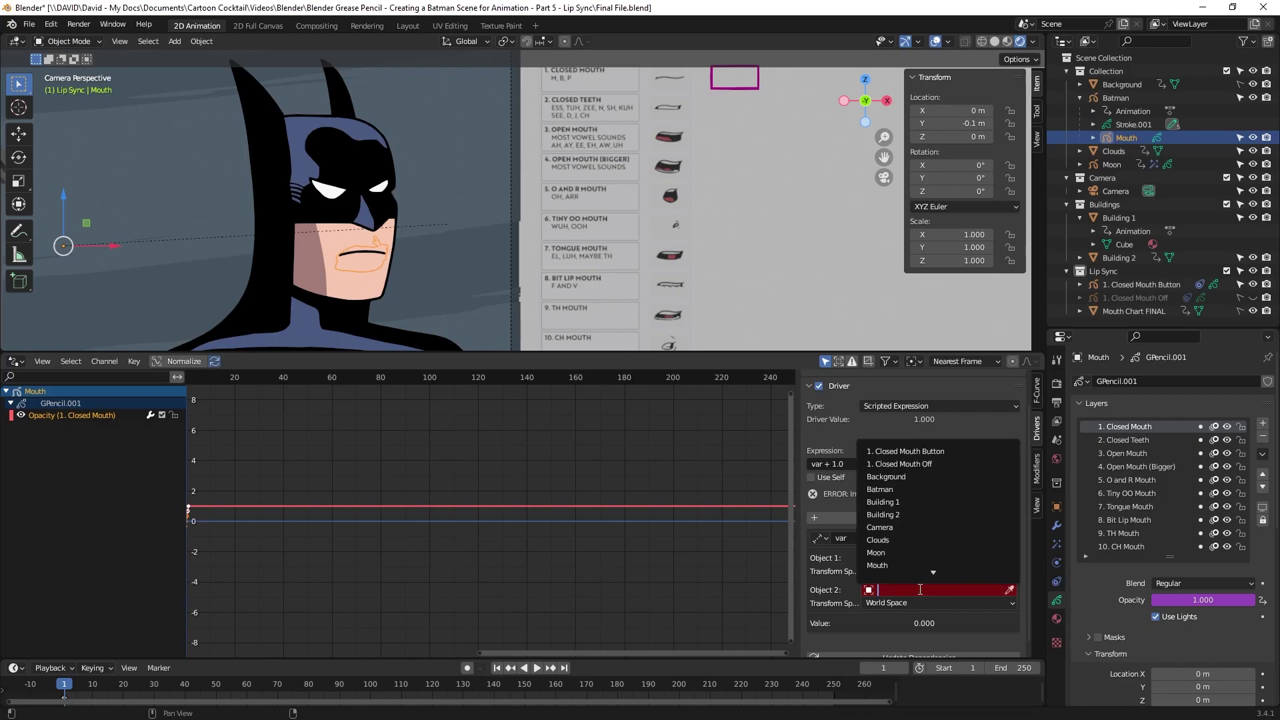
pyautogui.click(914, 465)
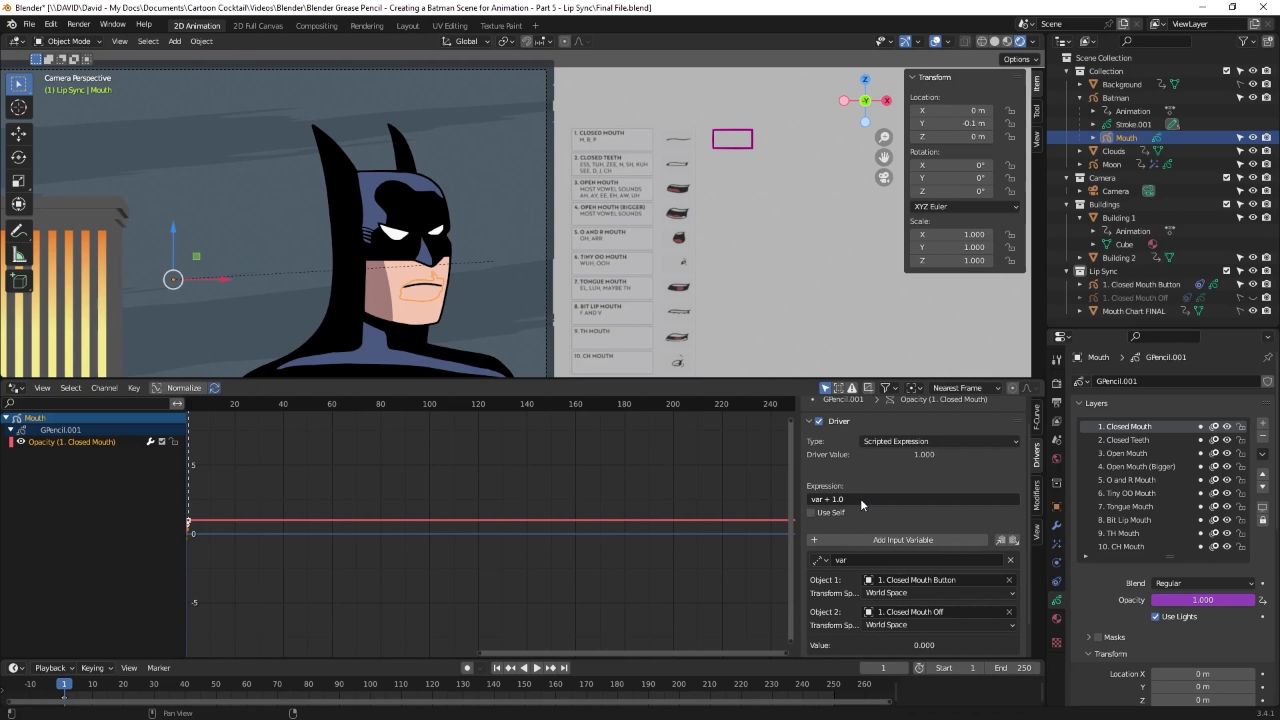
# Shorten the closed mouth driver's scripted expression to just "var"
pyautogui.click(824, 500)
pyautogui.moveTo(824, 499); pyautogui.dragTo(889, 491)
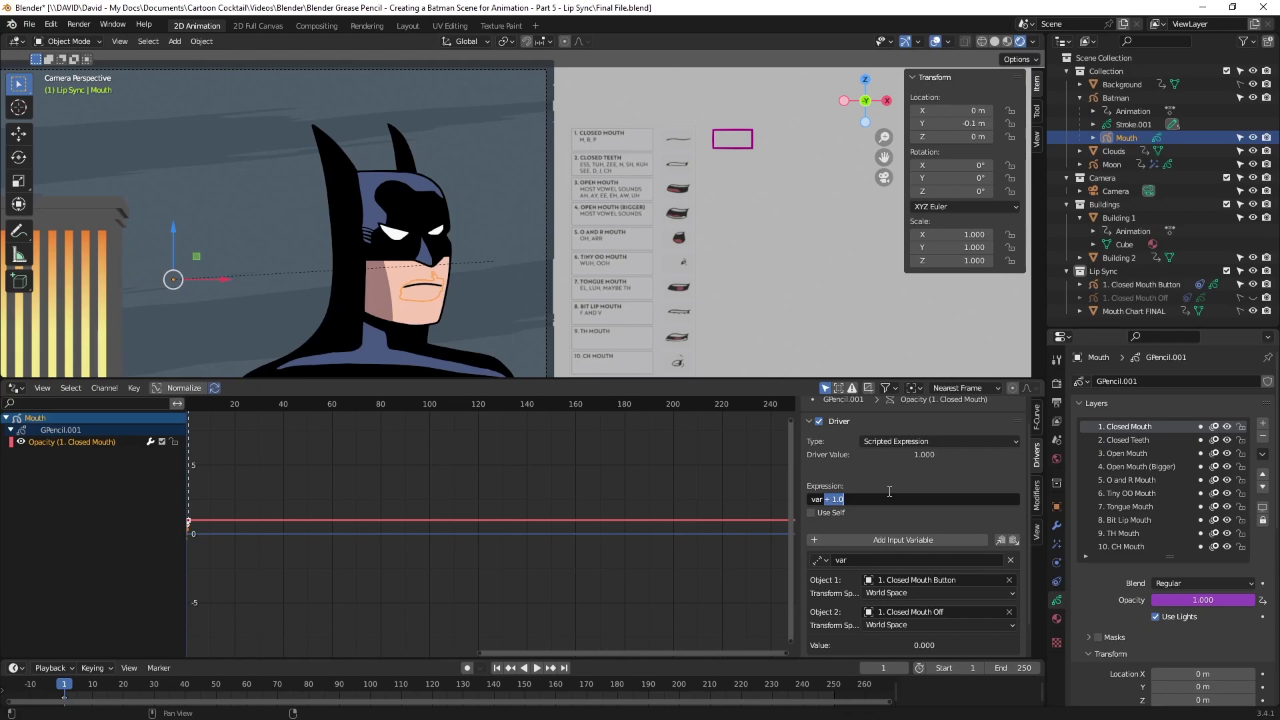
pyautogui.press('BackSpace')
pyautogui.press('Return')
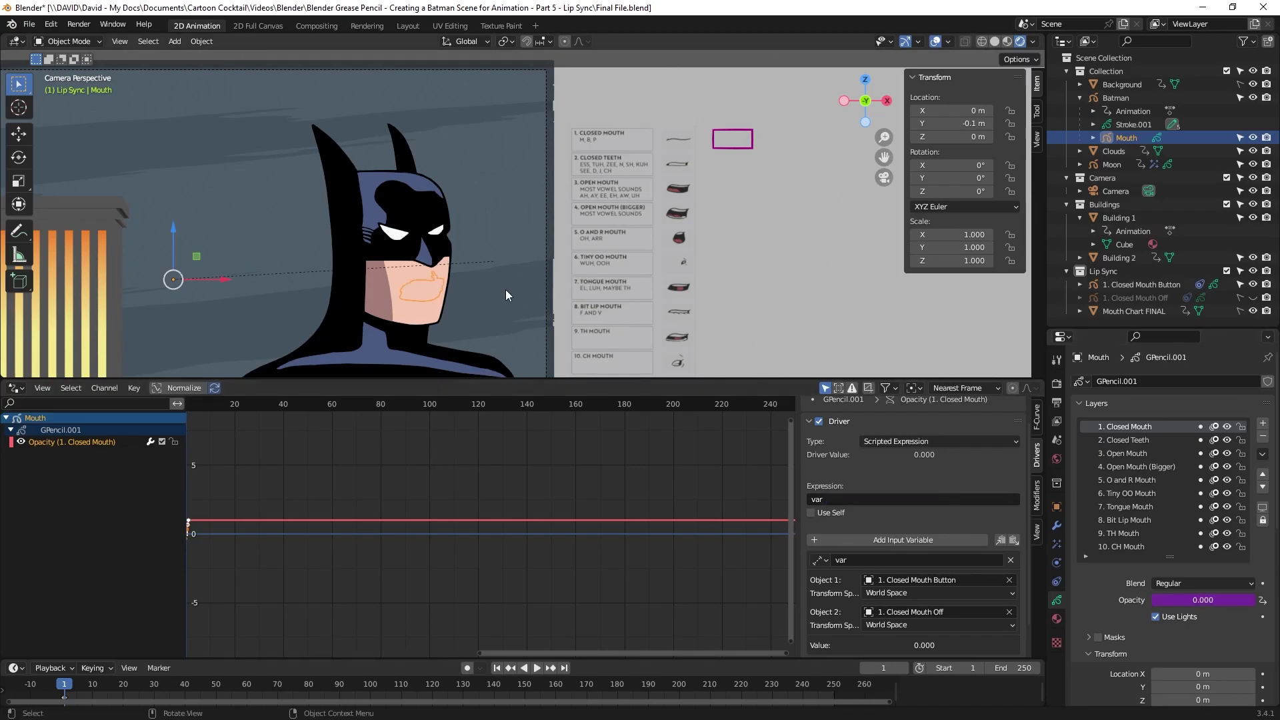
# Select the closed mouth button and move it along X onto the closed mouth drawing, at about X 5.77 m
pyautogui.scroll(1, 785, 158)
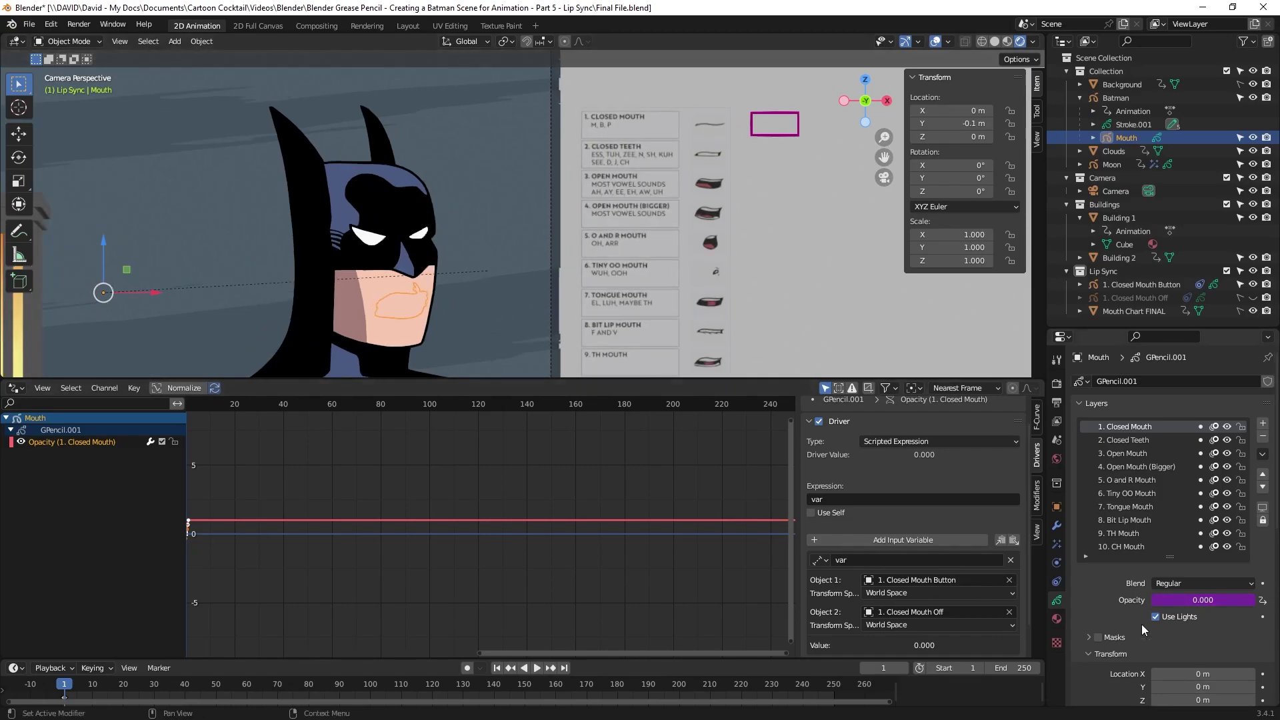
pyautogui.keyDown('shift'); pyautogui.scroll(3, 768, 252); pyautogui.keyUp('shift')
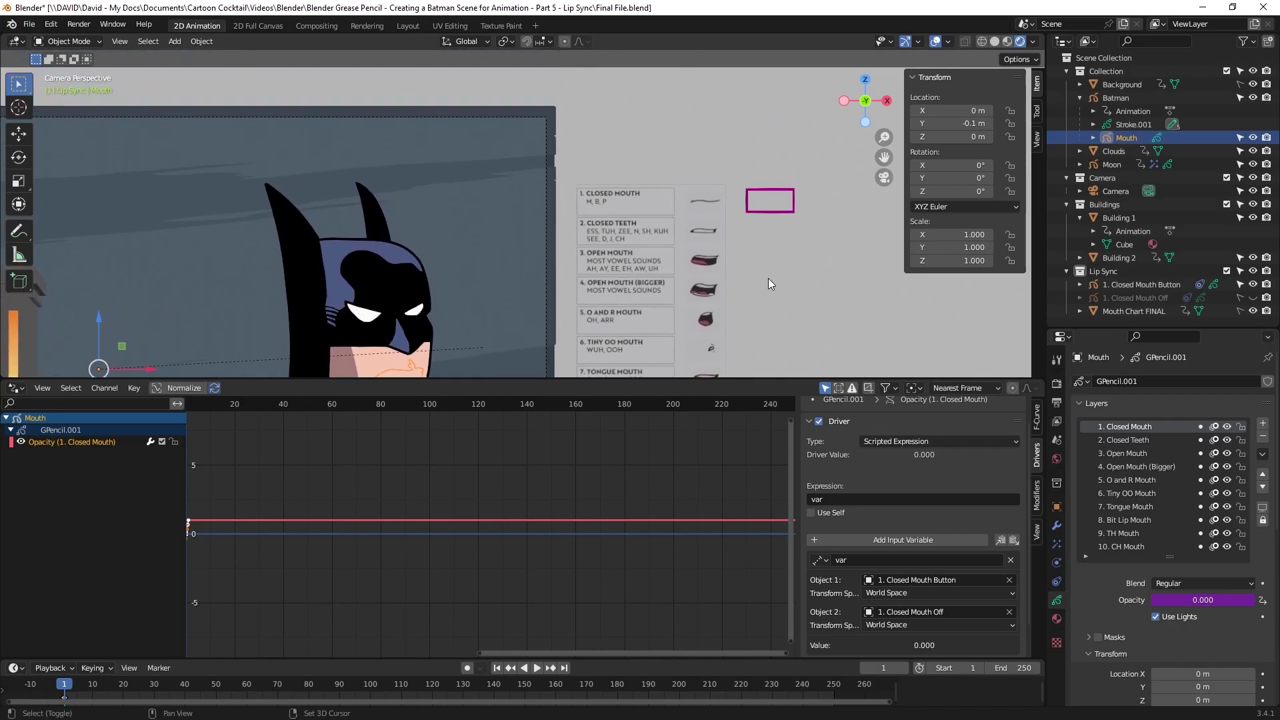
pyautogui.click(774, 191)
pyautogui.keyDown('shift'); pyautogui.moveTo(775, 190); pyautogui.dragTo(811, 134, button='middle'); pyautogui.keyUp('shift')
pyautogui.press('g')
pyautogui.press('x')
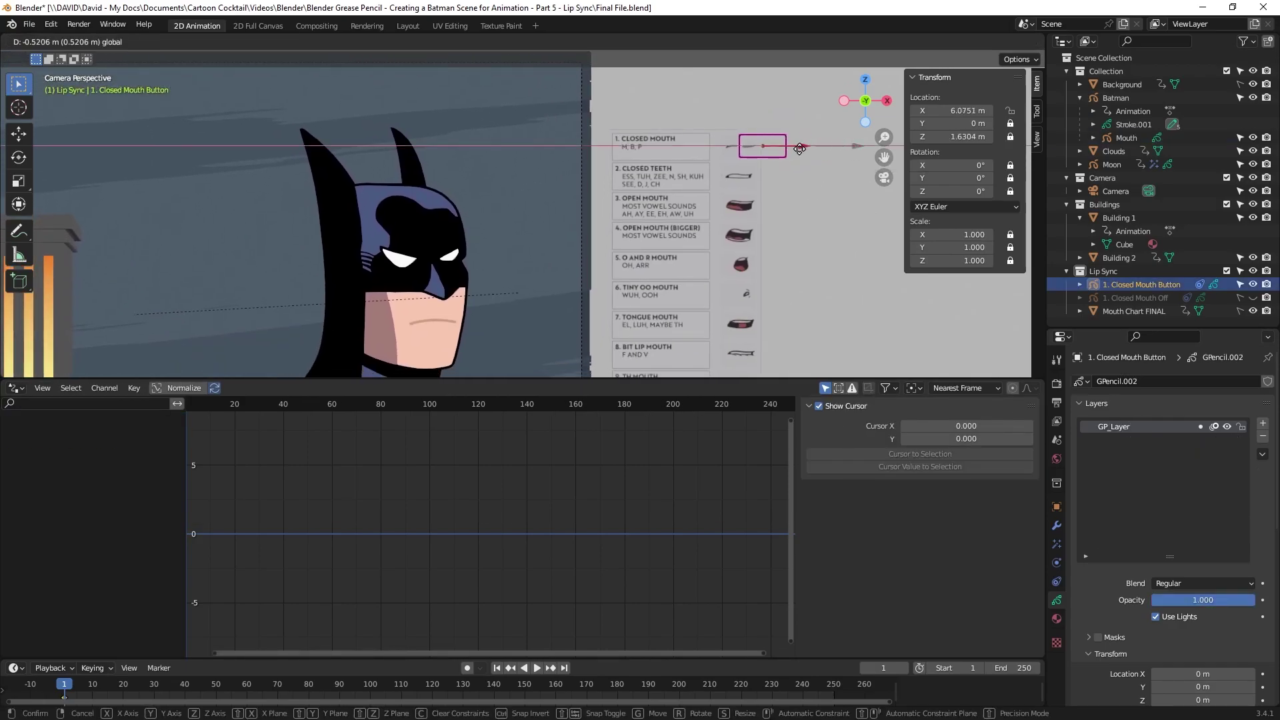
pyautogui.click(768, 152)
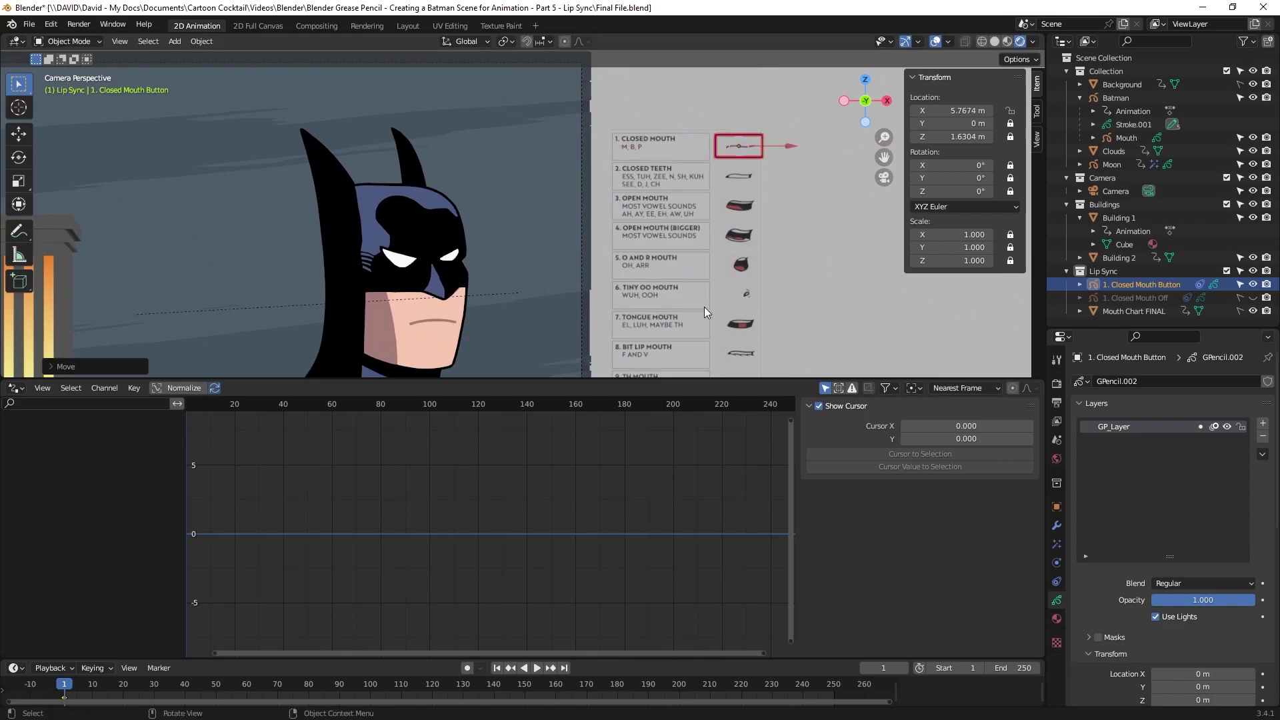
# Select Batman's Mouth object and set the closed mouth opacity driver's expression to "var*1.25"
pyautogui.click(1127, 138)
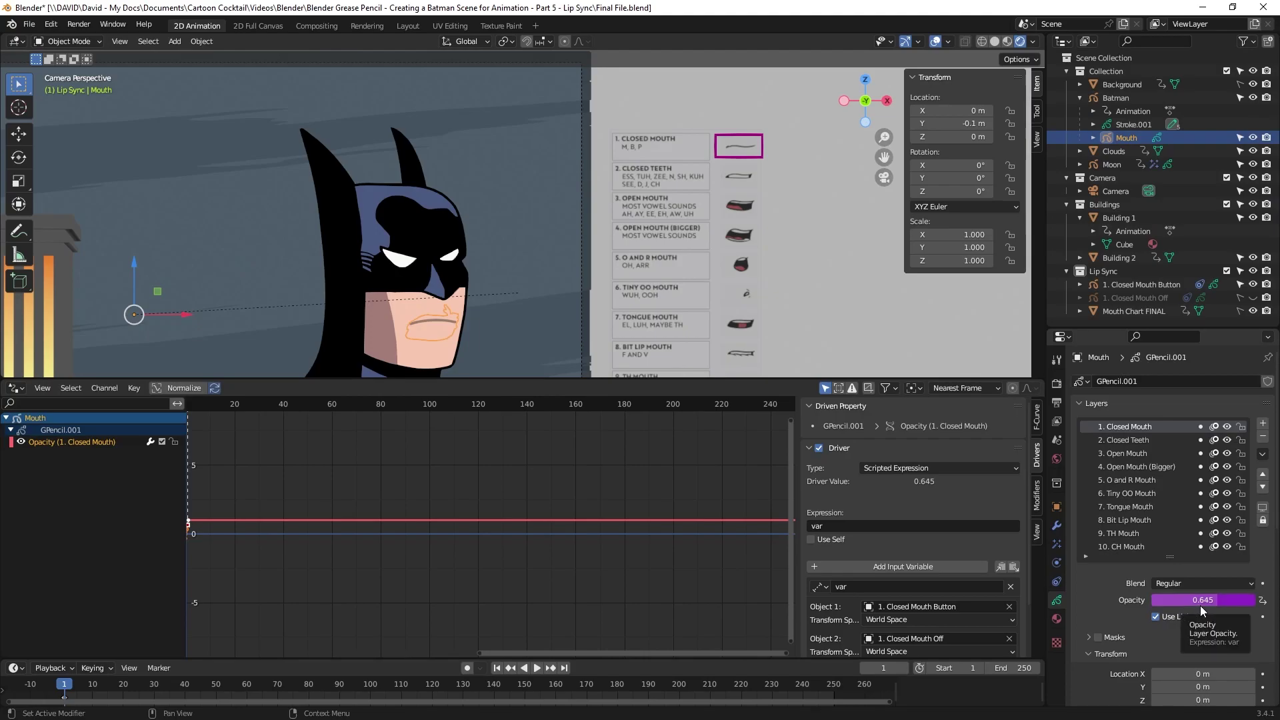
pyautogui.click(903, 526)
pyautogui.press('Left')
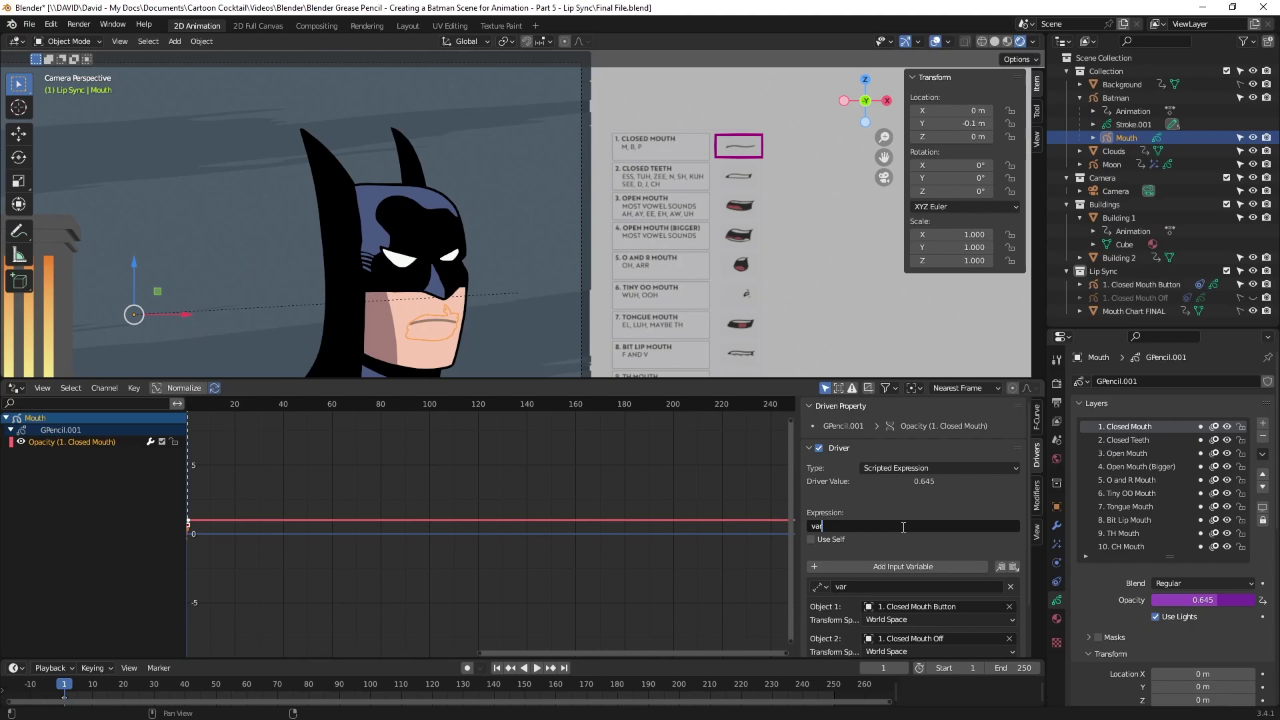
pyautogui.press('Right')
pyautogui.write('*1.25')
pyautogui.press('Return')
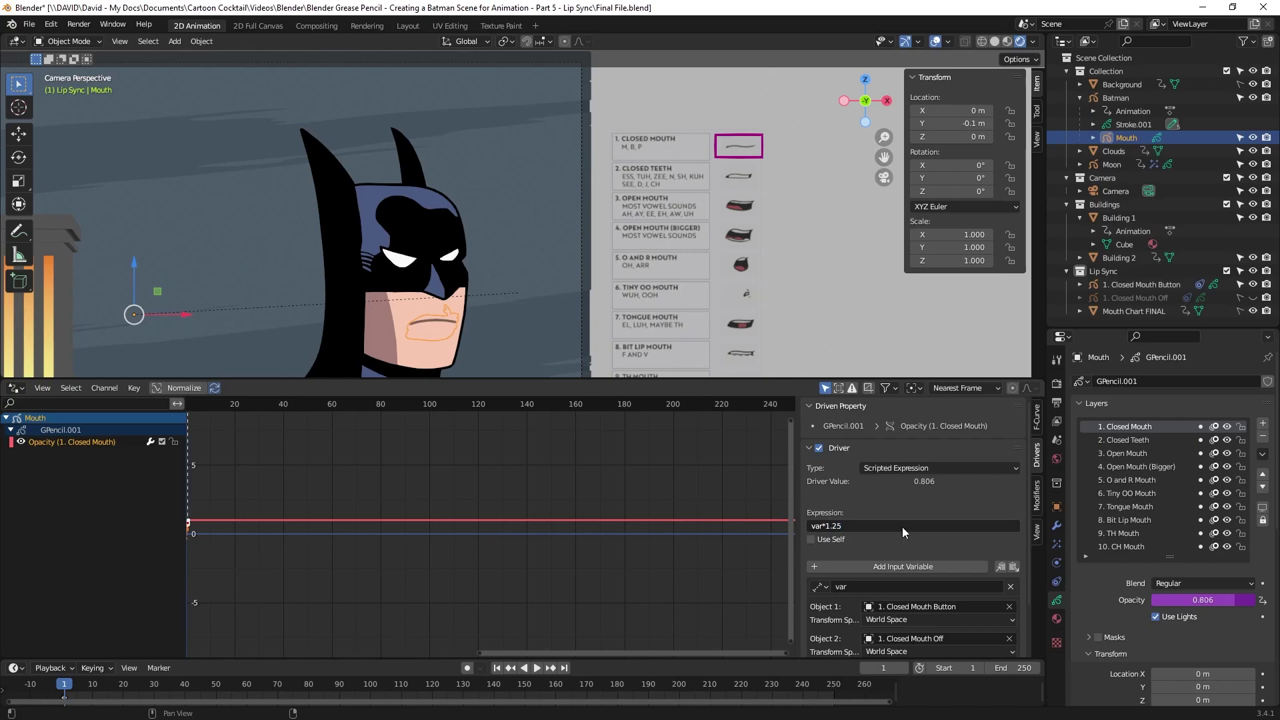
# Change the closed mouth driver's expression to "var*2" and test it by sliding the closed mouth button along X
pyautogui.click(902, 527)
pyautogui.click(903, 527)
pyautogui.press('BackSpace')
pyautogui.press('BackSpace')
pyautogui.press('BackSpace')
pyautogui.press('BackSpace')
pyautogui.write('2')
pyautogui.press('Return')
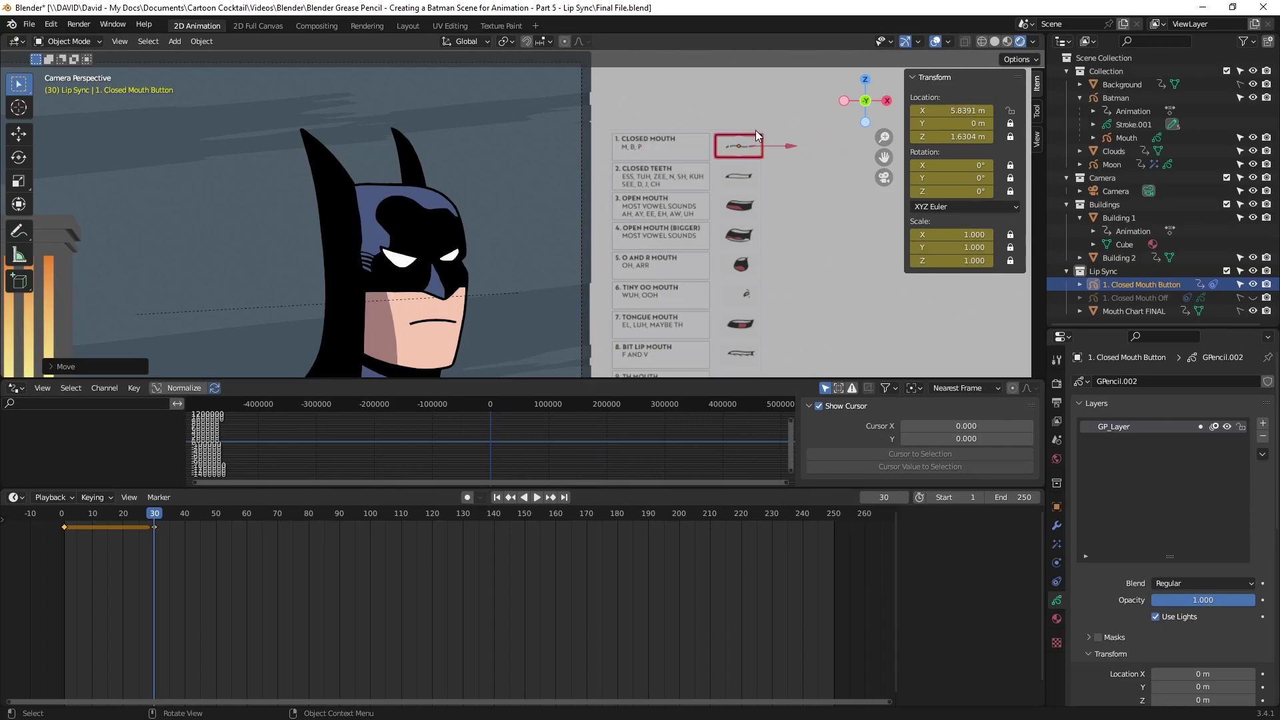
pyautogui.moveTo(777, 146); pyautogui.dragTo(795, 149)
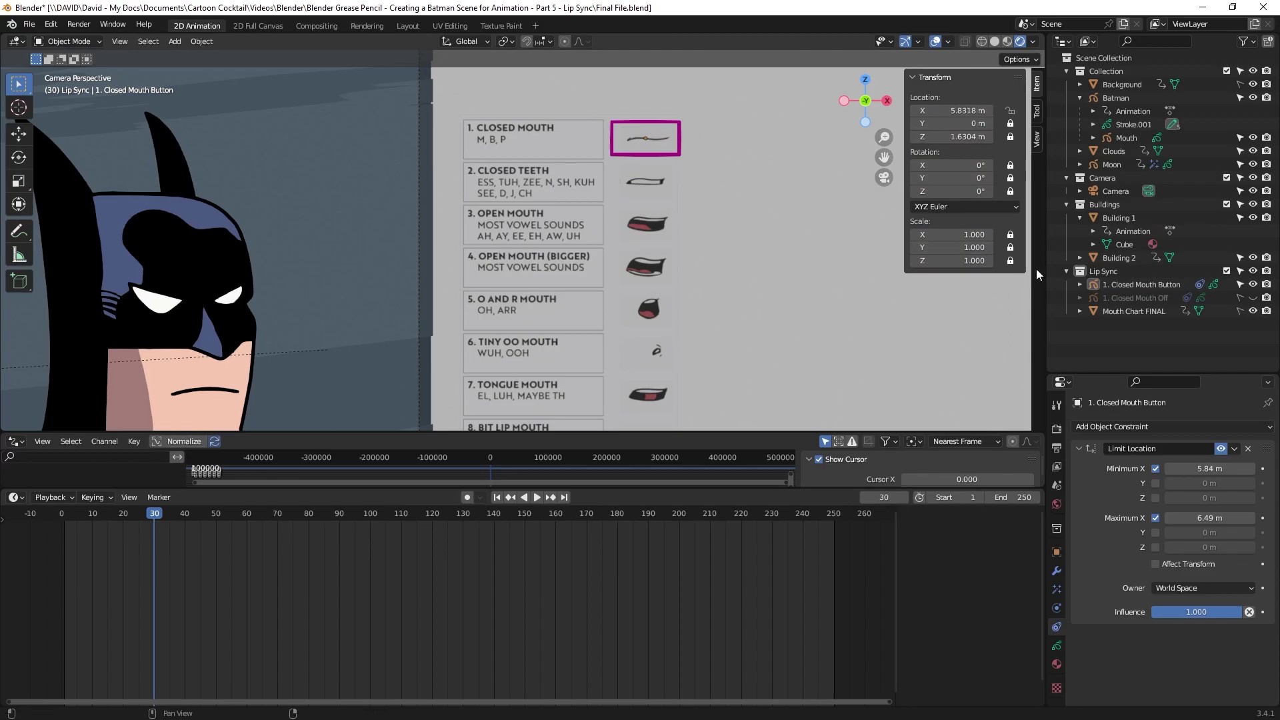
# Unhide "1. Closed Mouth Off" and place a duplicate of it in the closed teeth row, at about Z 1.344 m
pyautogui.click(1129, 299)
pyautogui.click(1253, 298)
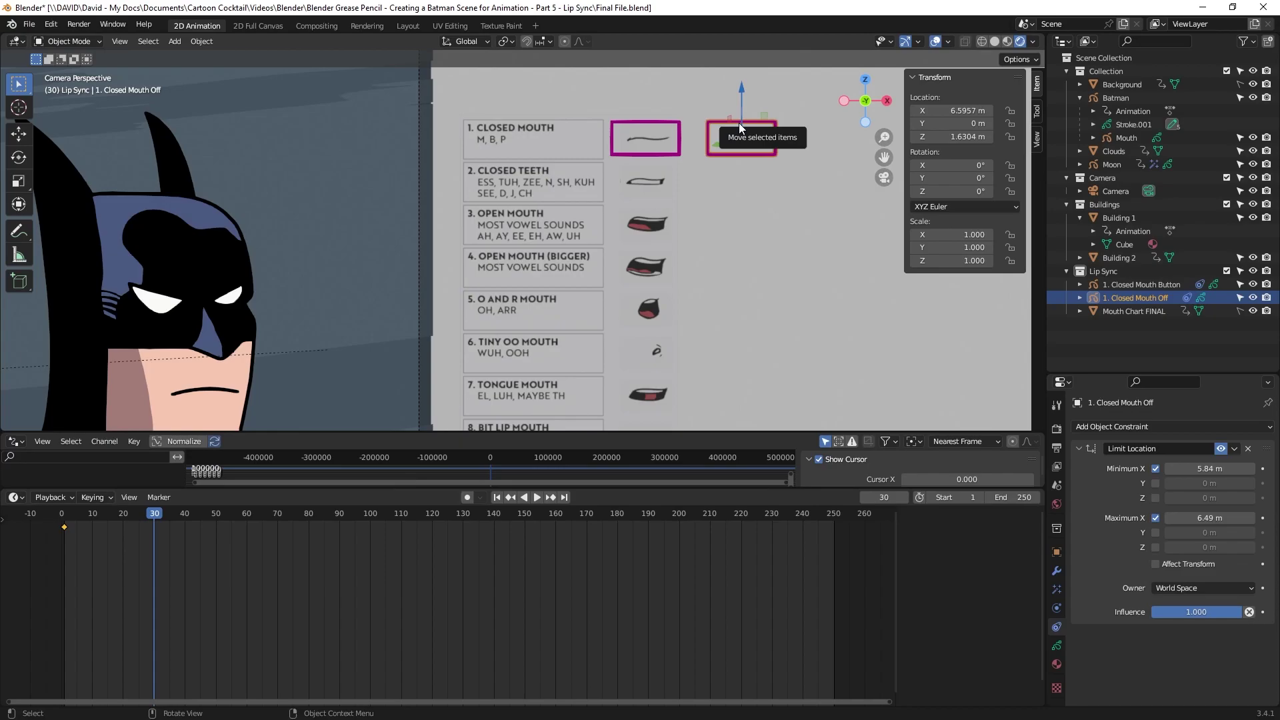
pyautogui.hotkey('shift', 'd')
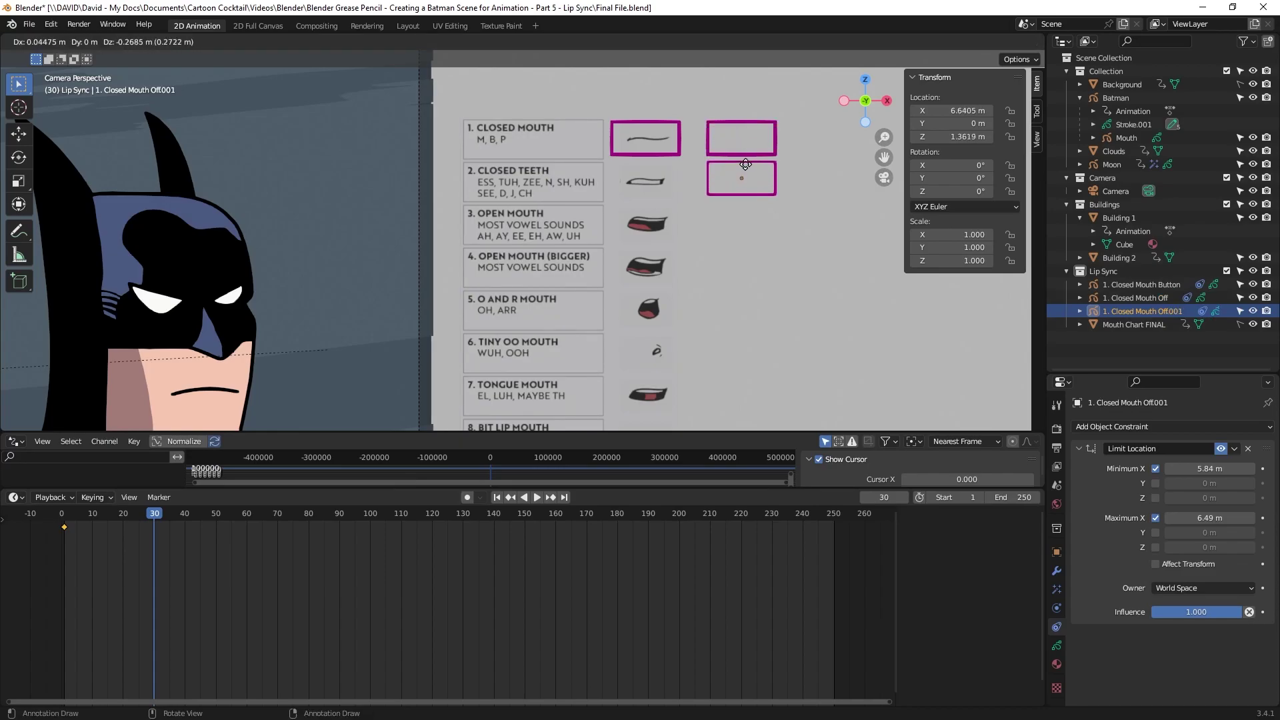
pyautogui.click(747, 165)
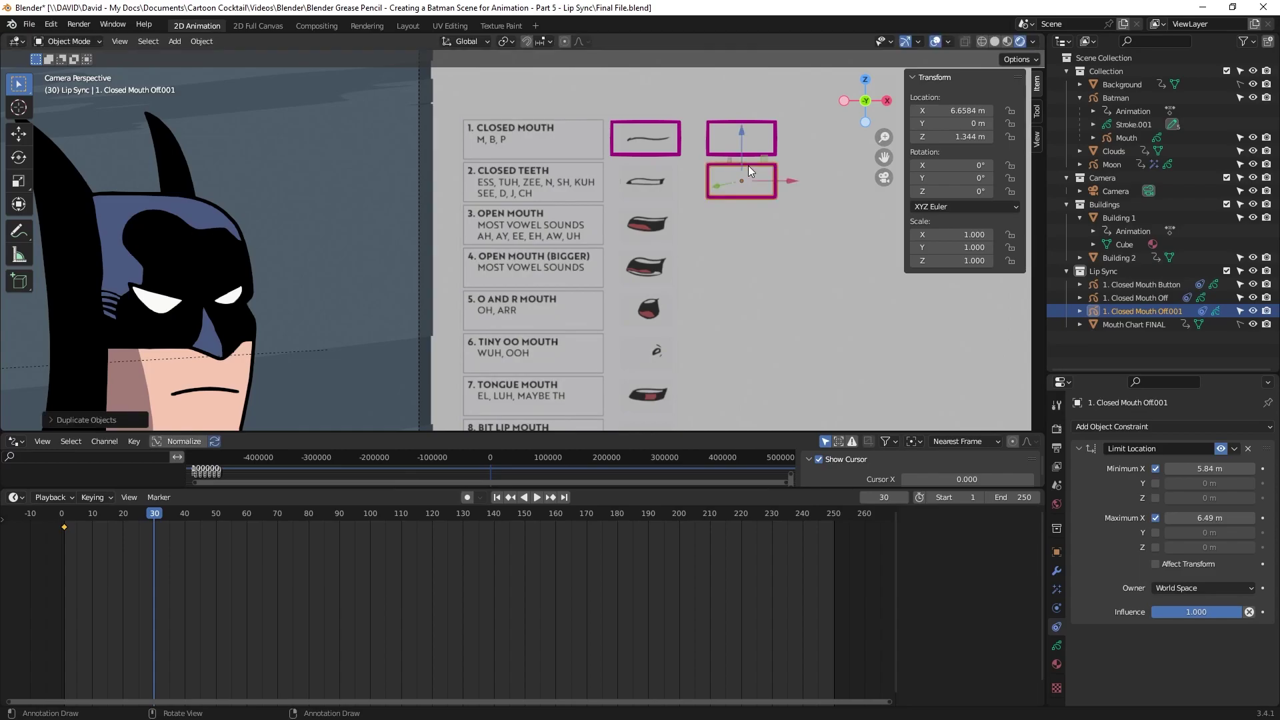
# Duplicate the closed teeth row's outline straight down along Z into the open mouth row, at about Z 1.047 m
pyautogui.scroll(-2, 748, 166)
pyautogui.keyDown('shift'); pyautogui.moveTo(748, 159); pyautogui.dragTo(737, 96, button='middle'); pyautogui.keyUp('shift')
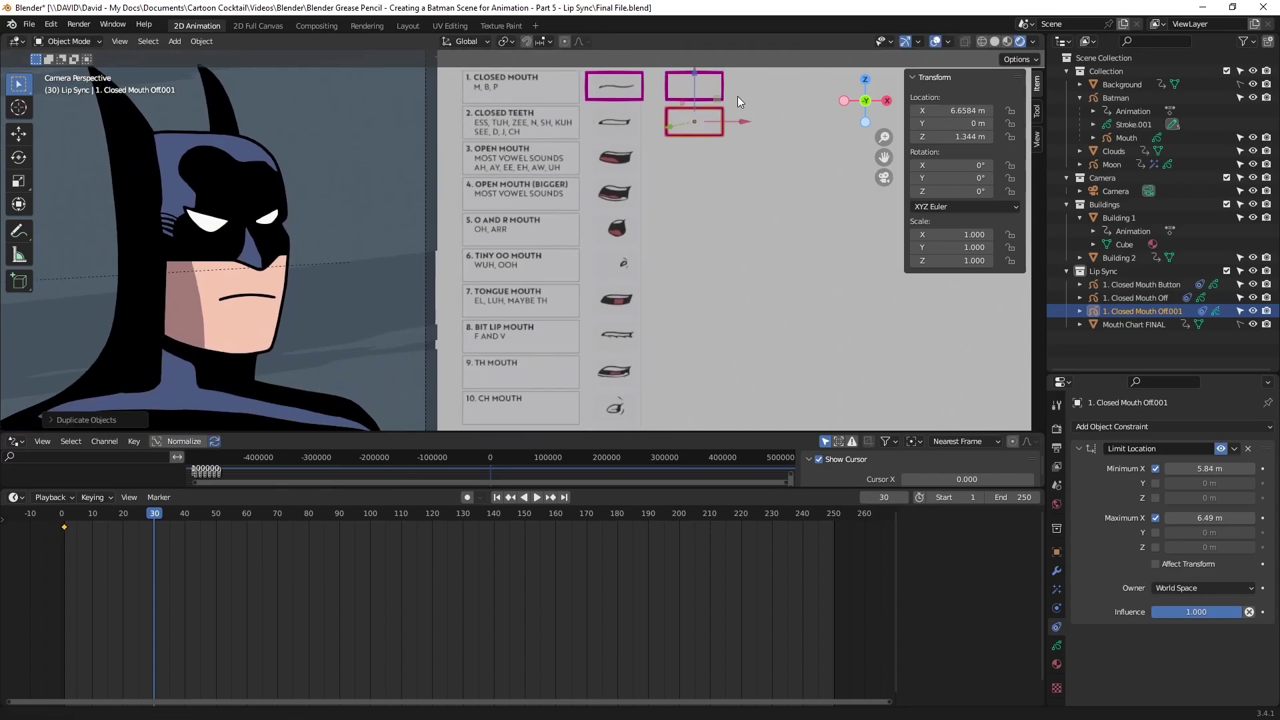
pyautogui.scroll(-1, 725, 114)
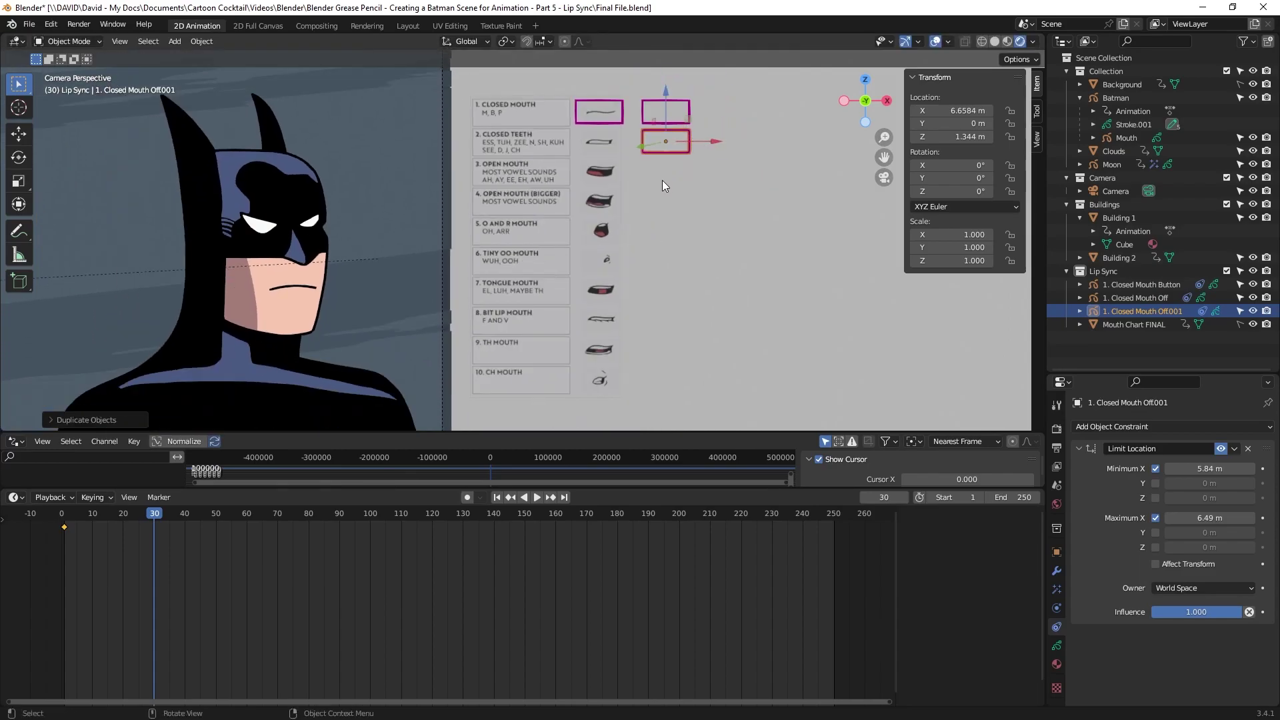
pyautogui.hotkey('shift', 'd')
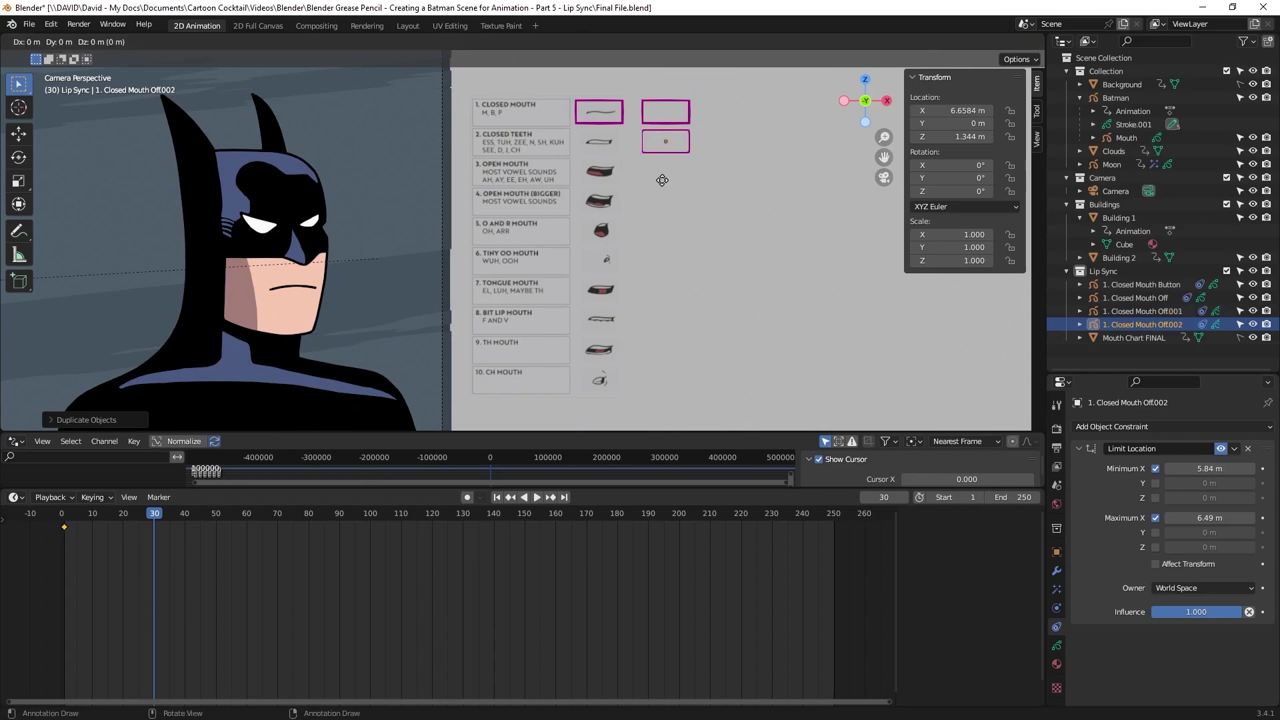
pyautogui.press('z')
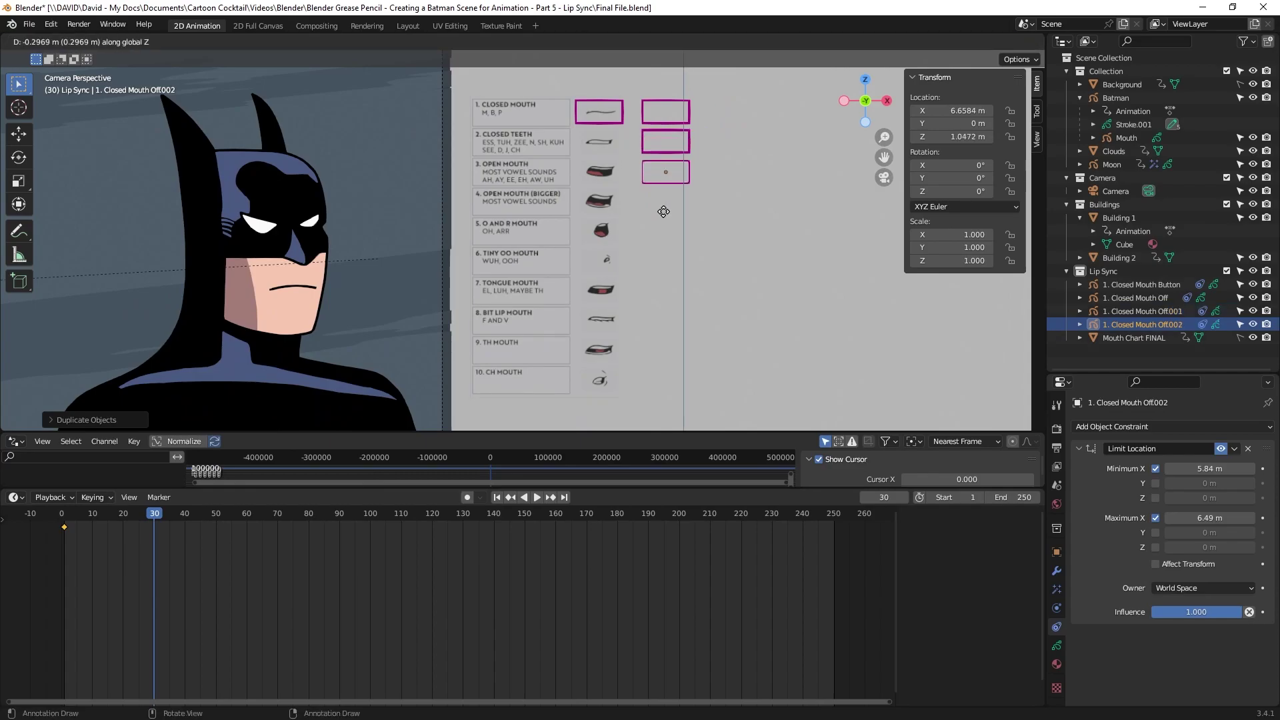
pyautogui.click(663, 212)
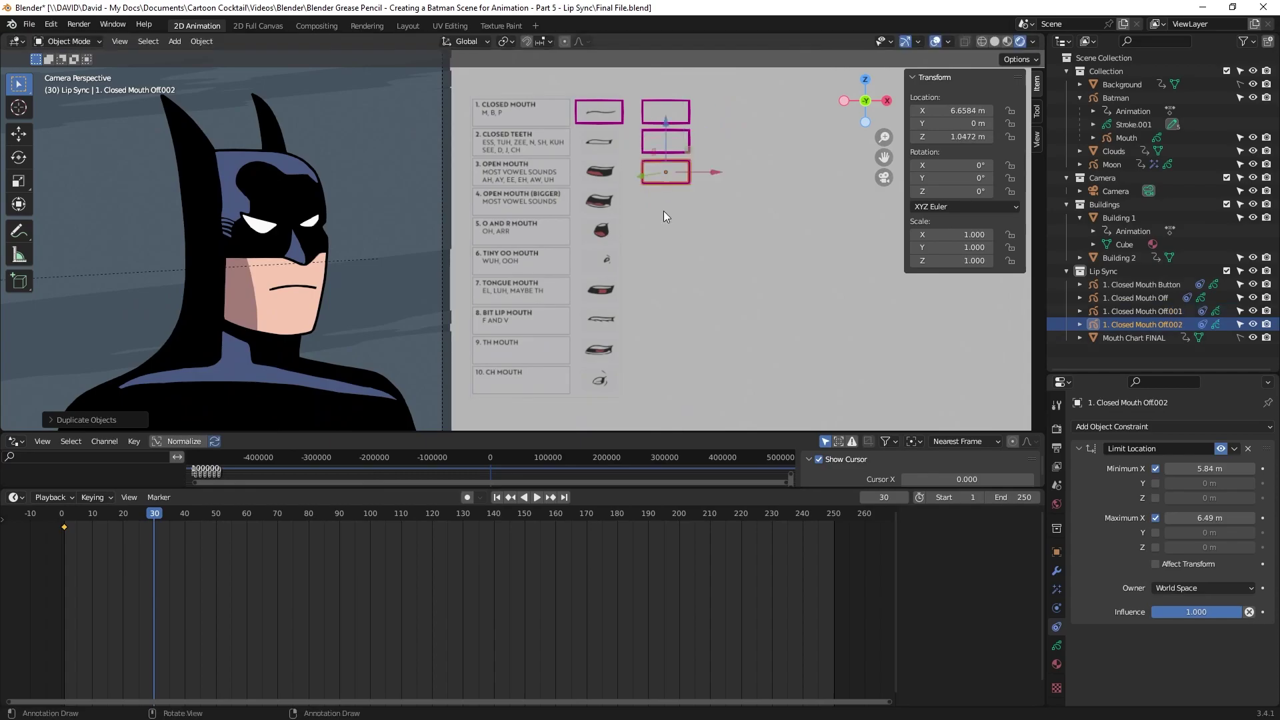
# Duplicate the outline down along Z into rows 4 and 5, ending at about Z 0.485 m
pyautogui.hotkey('shift', 'd')
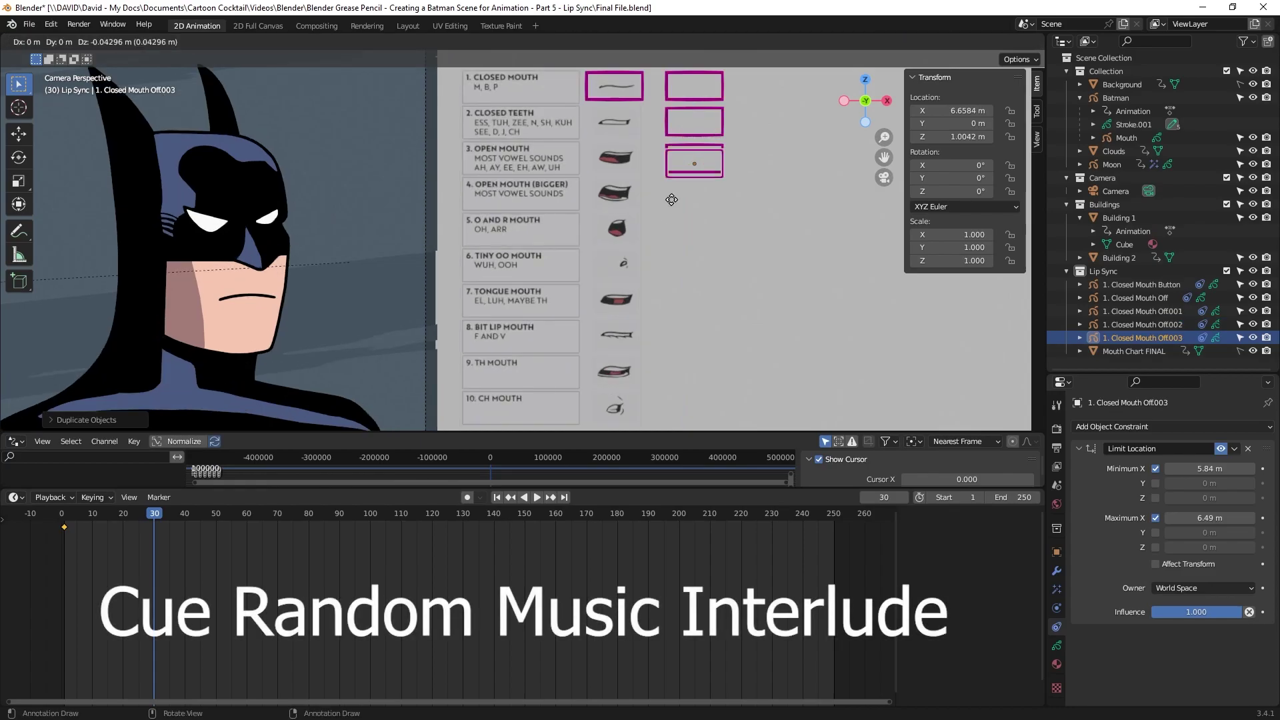
pyautogui.press('z')
pyautogui.click(666, 228)
pyautogui.hotkey('shift', 'd')
pyautogui.press('z')
pyautogui.click(664, 265)
pyautogui.press('z')
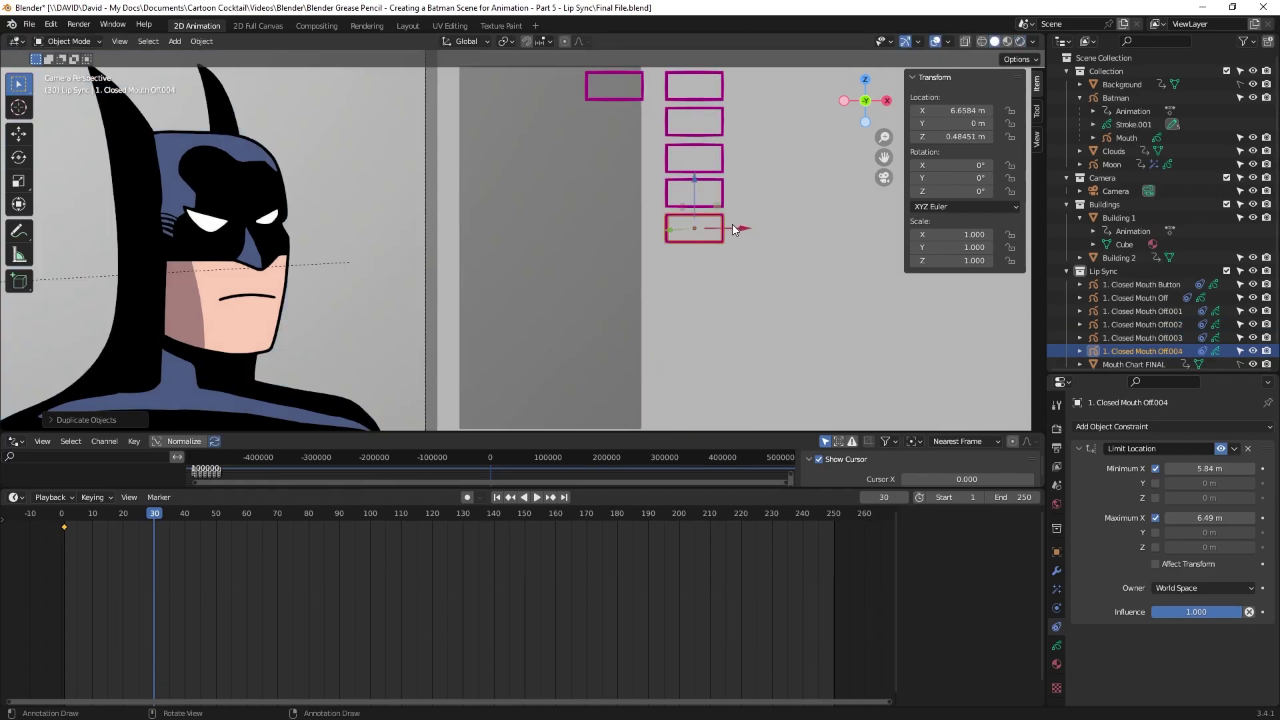
# Keep duplicating the outline down along Z through the remaining rows to 10. CH Mouth, at about Z -0.949 m
pyautogui.hotkey('shift', 'd')
pyautogui.press('z')
pyautogui.click(687, 256)
pyautogui.hotkey('shift', 'd')
pyautogui.press('z')
pyautogui.click(686, 292)
pyautogui.hotkey('shift', 'd')
pyautogui.press('z')
pyautogui.click(687, 360)
pyautogui.hotkey('shift', 'd')
pyautogui.press('z')
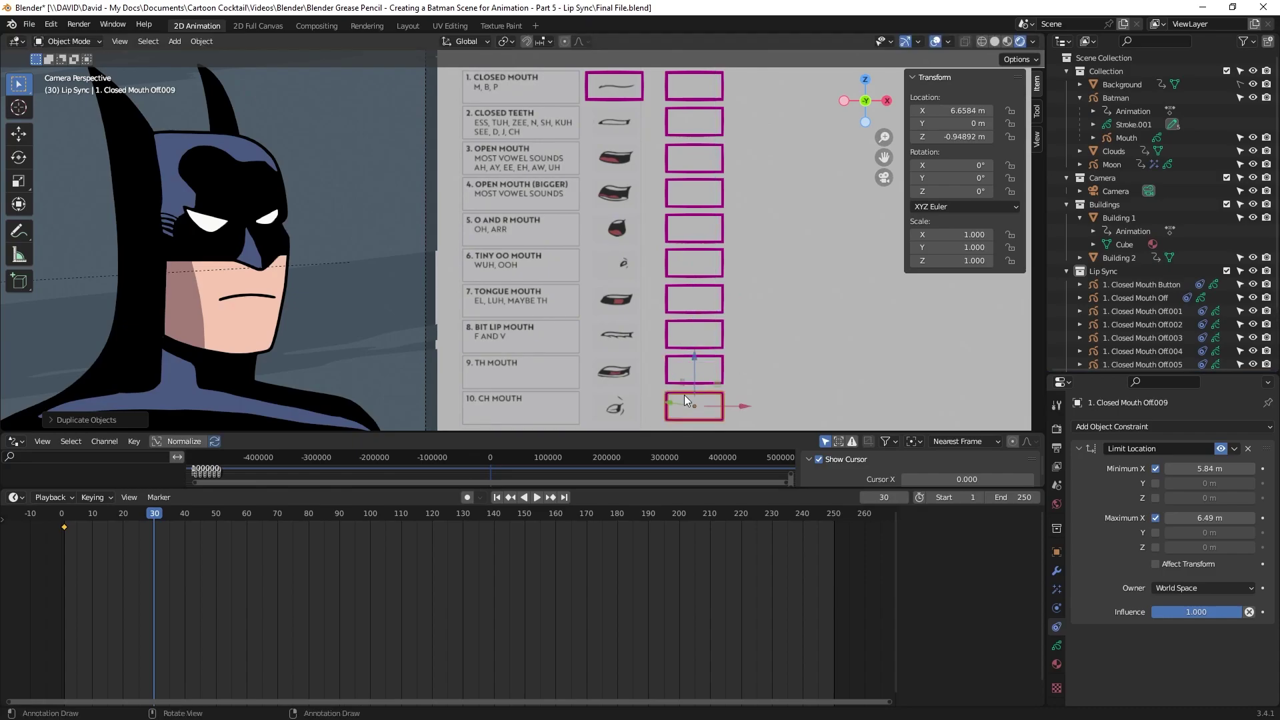
pyautogui.click(687, 400)
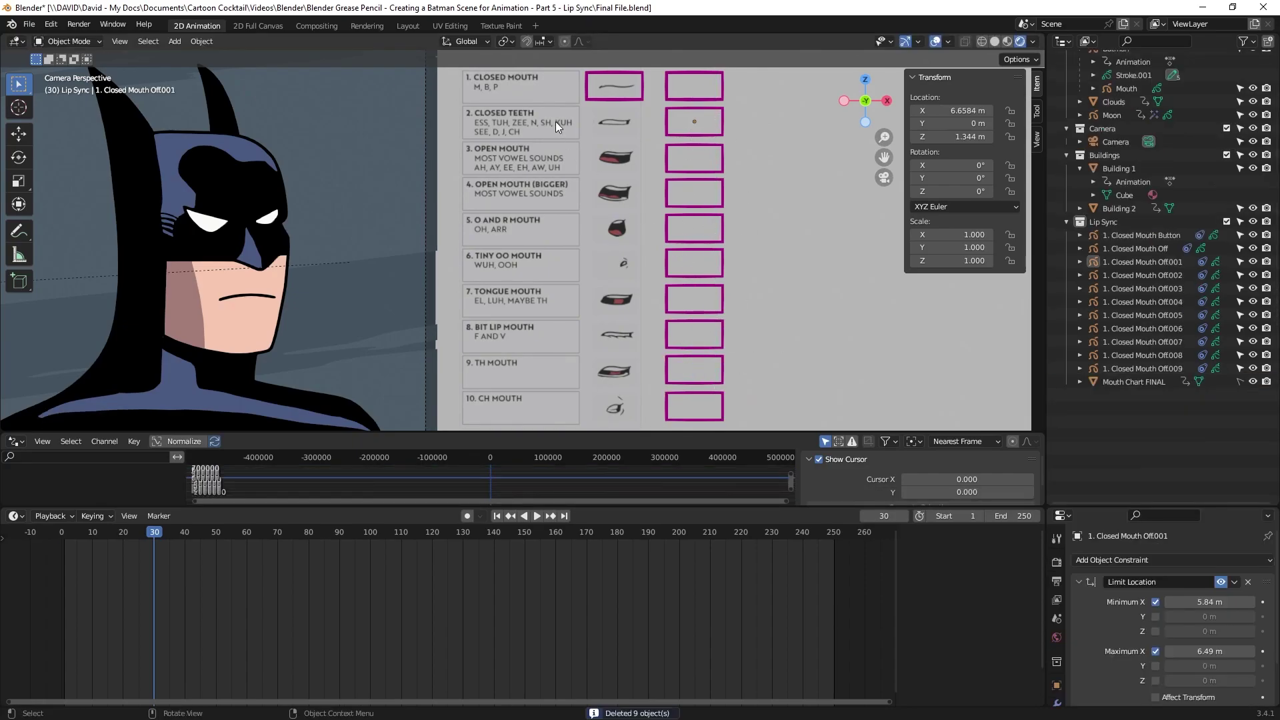
# Rename the duplicated outlines in rows 2 and 3 "2. Closed Teeth Off" and "3. Open Mouth Off"
pyautogui.click(710, 108)
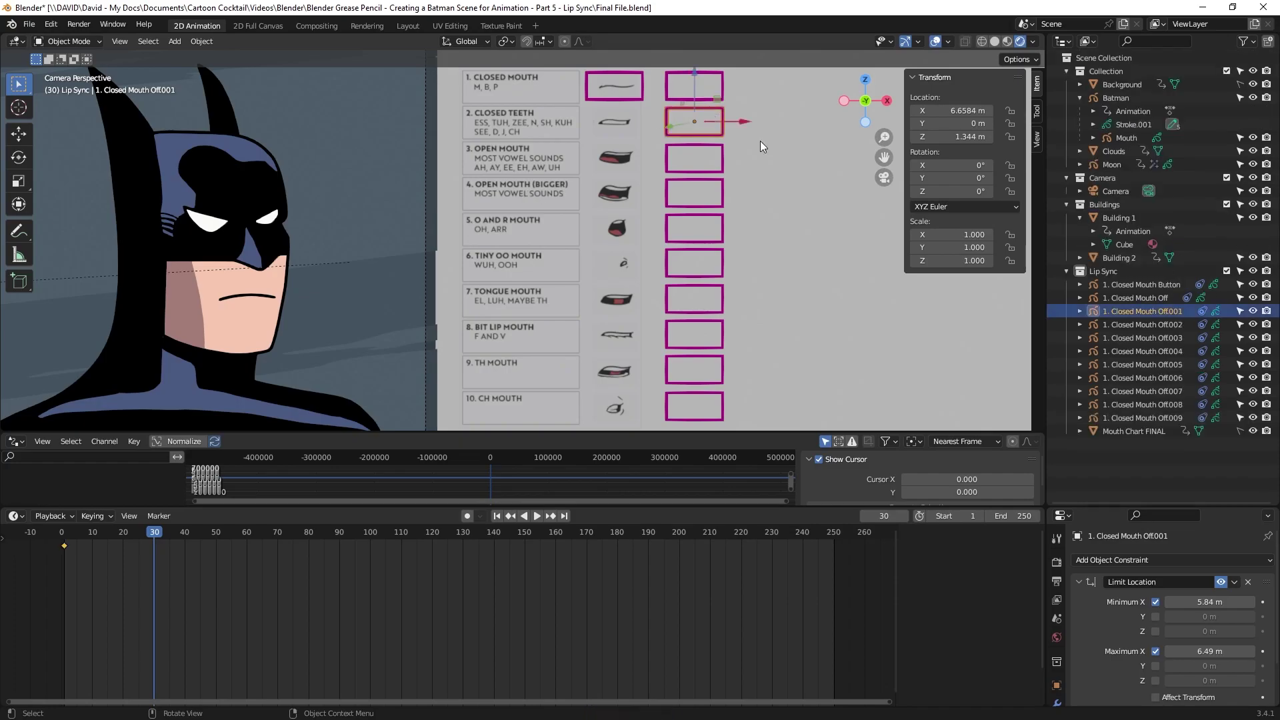
pyautogui.doubleClick(1130, 312)
pyautogui.write('2. Closed Teeth Off')
pyautogui.press('Return')
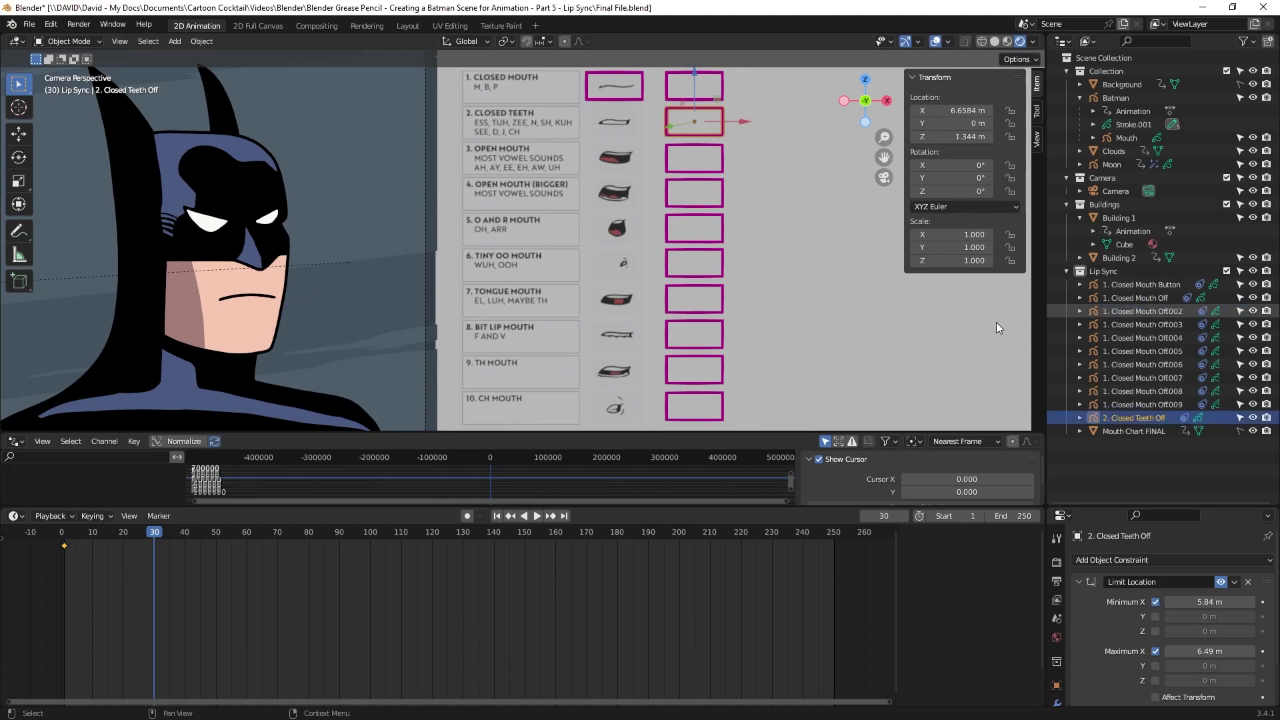
pyautogui.click(720, 145)
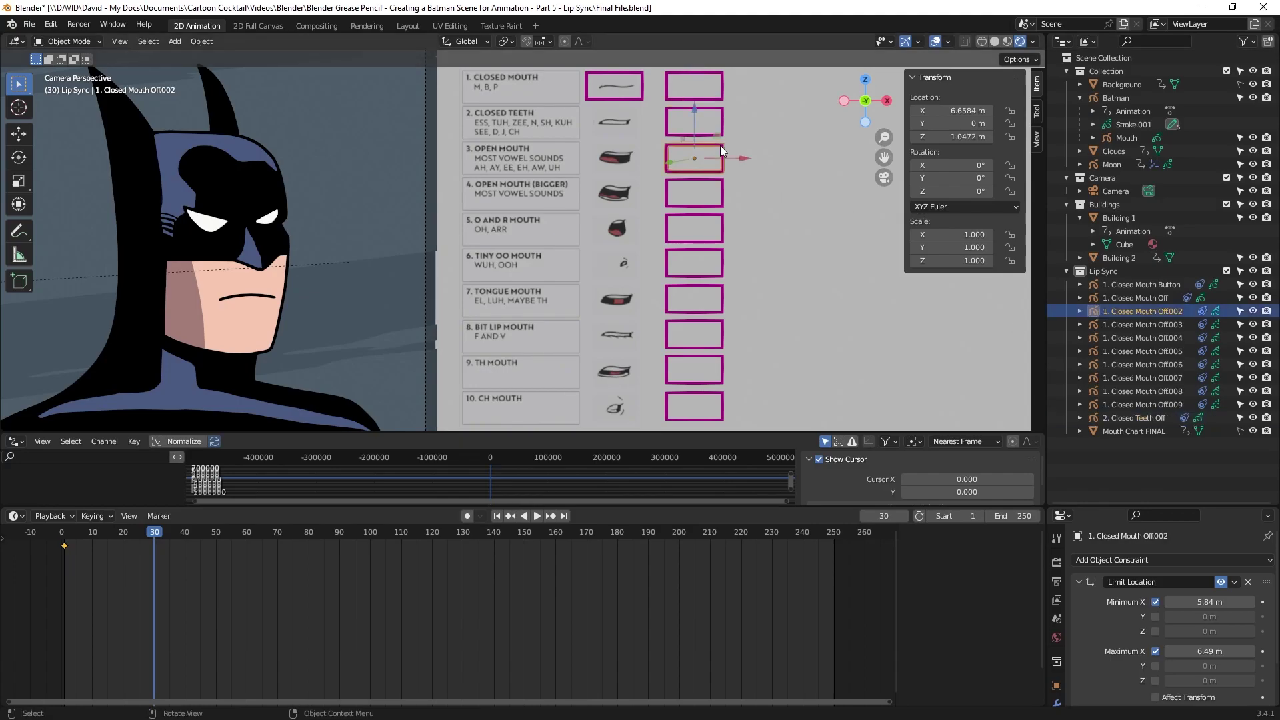
pyautogui.doubleClick(1159, 311)
pyautogui.write('3. Open Mouth Off')
pyautogui.press('Return')
# Select the duplicated outline in row 4 and rename it "4. Open Mouth (Bigger)"
pyautogui.moveTo(764, 187); pyautogui.dragTo(700, 200)
pyautogui.doubleClick(1134, 311)
pyautogui.write('4. Open Mouth (Bigger)')
pyautogui.press('Return')
# Rename the duplicated outline in row 5 "5. O AND R Mouth", correcting the mistyped letter
pyautogui.doubleClick(1124, 311)
pyautogui.write('5. ) AND R Mouth')
pyautogui.press('Return')
pyautogui.doubleClick(1126, 417)
pyautogui.hotkey('ctrl', 'Left')
pyautogui.hotkey('ctrl', 'Left')
pyautogui.hotkey('ctrl', 'Left')
pyautogui.press('BackSpace')
pyautogui.press('BackSpace')
pyautogui.press('BackSpace')
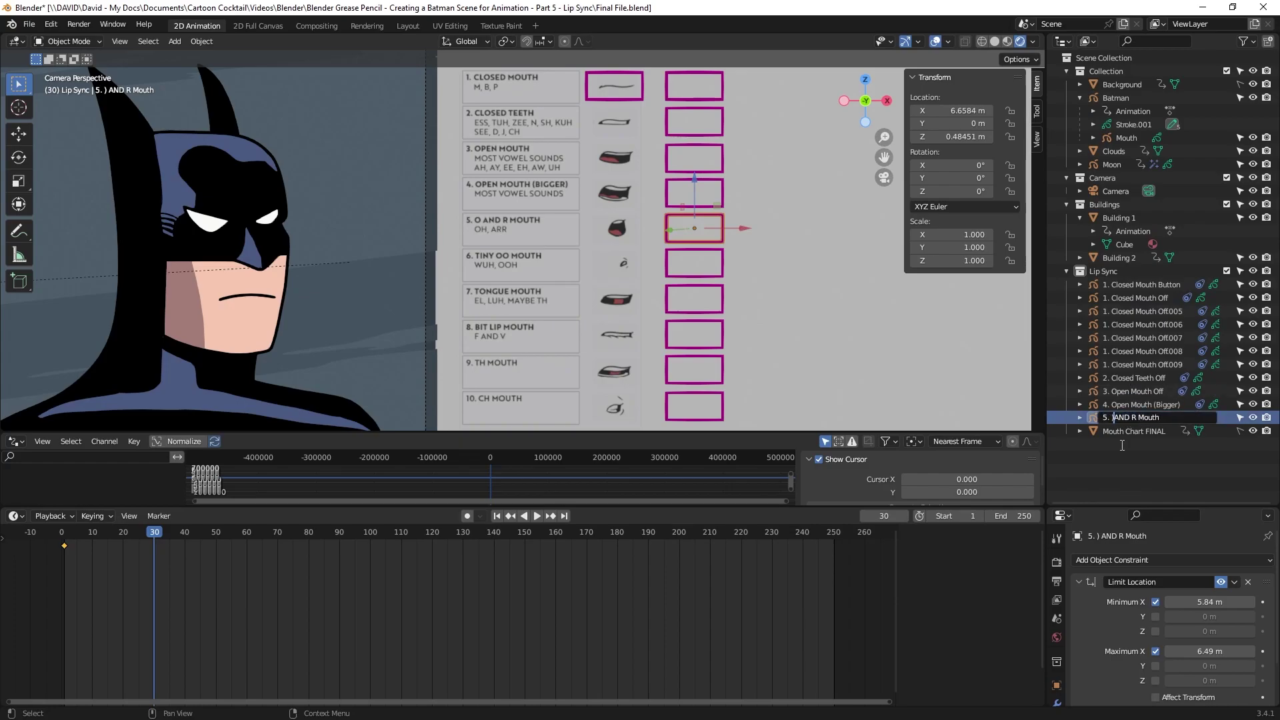
pyautogui.write('O')
pyautogui.press('Return')
# Rename the duplicated outlines in rows 6 and 7 "6. Tiny OO Mouth" and "7. Tongue Mouth"
pyautogui.moveTo(760, 257); pyautogui.dragTo(700, 337)
pyautogui.doubleClick(1133, 311)
pyautogui.write('6. Tiny OO Mouth')
pyautogui.press('Return')
pyautogui.doubleClick(1133, 311)
pyautogui.write('7. Tongue Mouth')
pyautogui.press('Return')
# Rename the duplicated outlines in rows 8 and 9 "8. Bit Lip Mouth" and "9. TH Mouth"
pyautogui.doubleClick(1125, 310)
pyautogui.write('8. Bit Lip Mouth')
pyautogui.press('Return')
pyautogui.click(1133, 311)
pyautogui.doubleClick(1126, 311)
pyautogui.write('9. TH Mouth')
pyautogui.press('Return')
# Select the duplicated outline in the last row and rename it "10. CH Mouth"
pyautogui.moveTo(760, 398); pyautogui.dragTo(700, 408)
pyautogui.doubleClick(1133, 310)
pyautogui.write('10. CH Mouth')
pyautogui.press('Return')
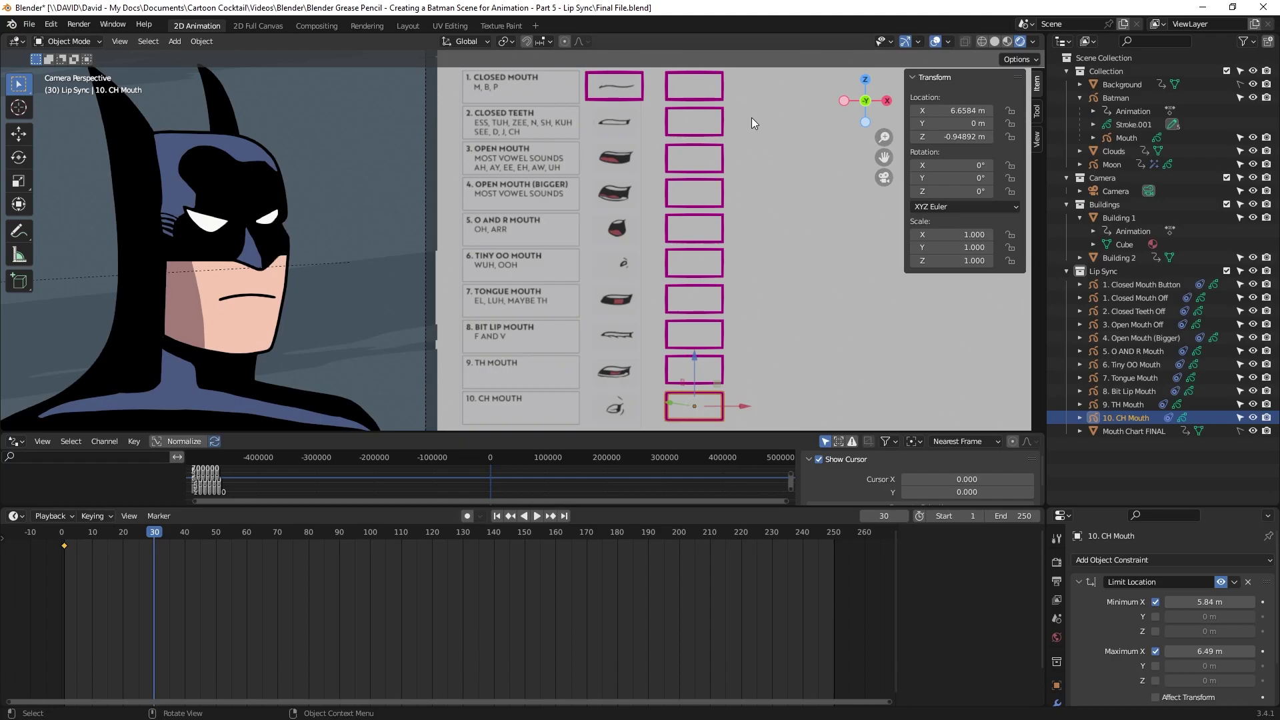
# Duplicate the nine outlines of rows 2 to 10 along X onto the mouth drawings, at about X 5.83 m
pyautogui.moveTo(750, 118); pyautogui.dragTo(673, 421)
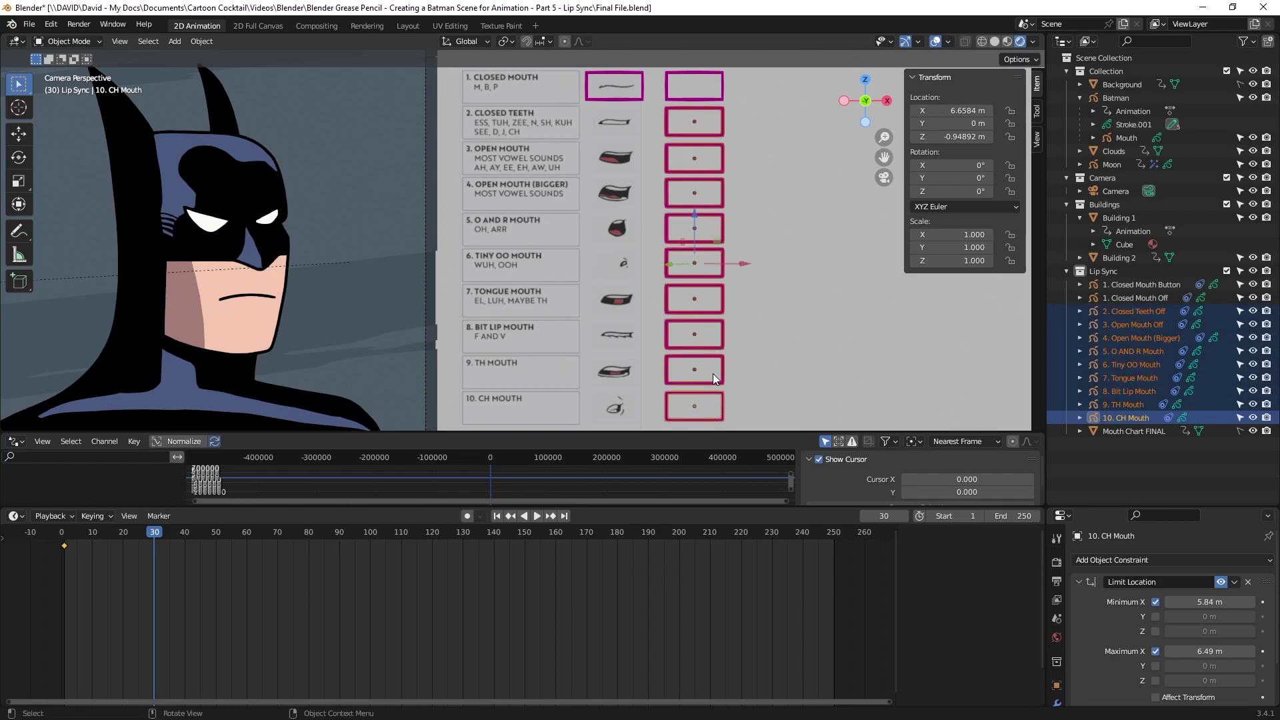
pyautogui.hotkey('shift', 'd')
pyautogui.press('x')
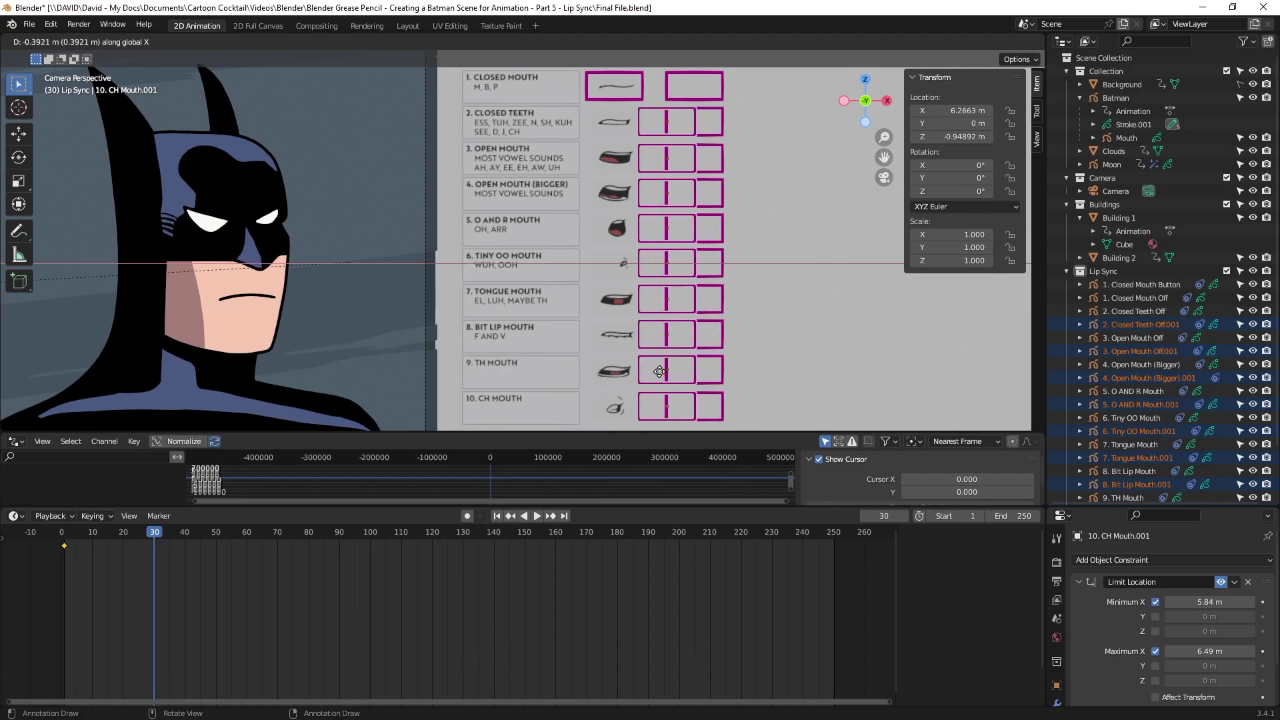
pyautogui.click(613, 372)
pyautogui.click(842, 353)
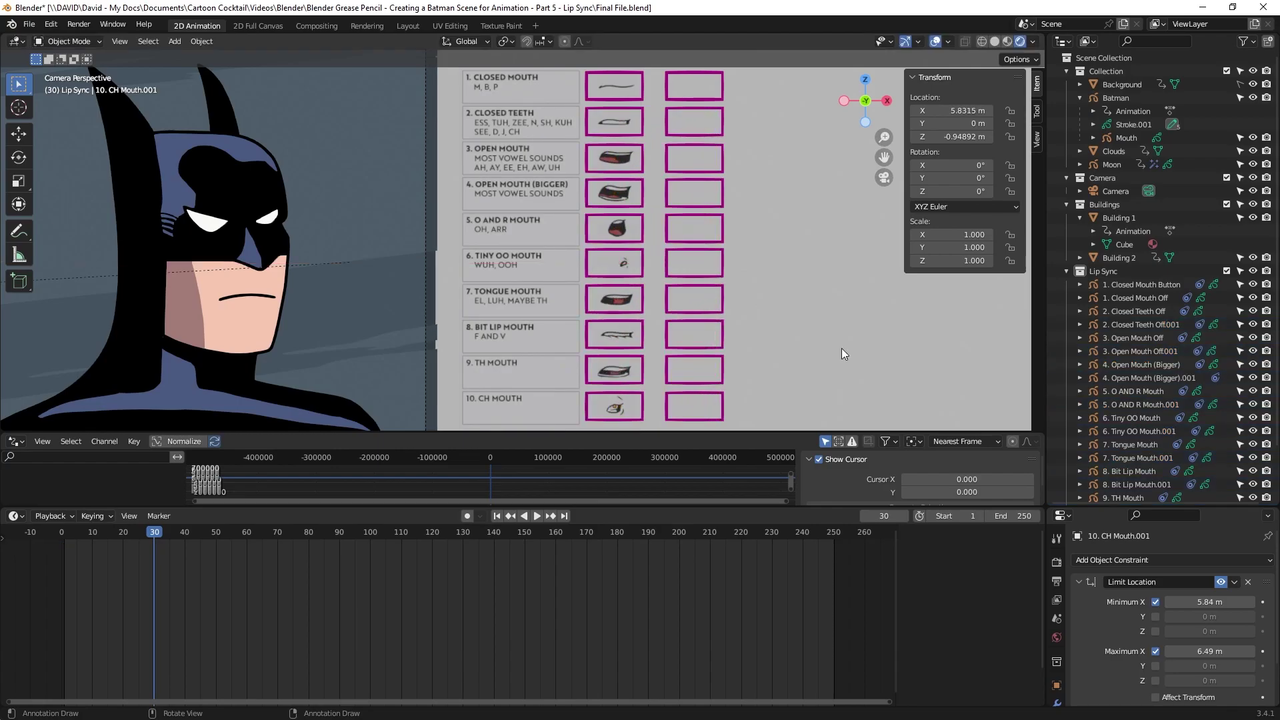
# Rename the outline over the closed teeth drawing "2. Closed Teeth Button"
pyautogui.doubleClick(1148, 324)
pyautogui.scroll(-2, 1148, 321)
pyautogui.press('End')
pyautogui.press('BackSpace')
pyautogui.press('BackSpace')
pyautogui.press('BackSpace')
pyautogui.press('BackSpace')
pyautogui.press('BackSpace')
pyautogui.press('BackSpace')
pyautogui.press('BackSpace')
pyautogui.press('BackSpace')
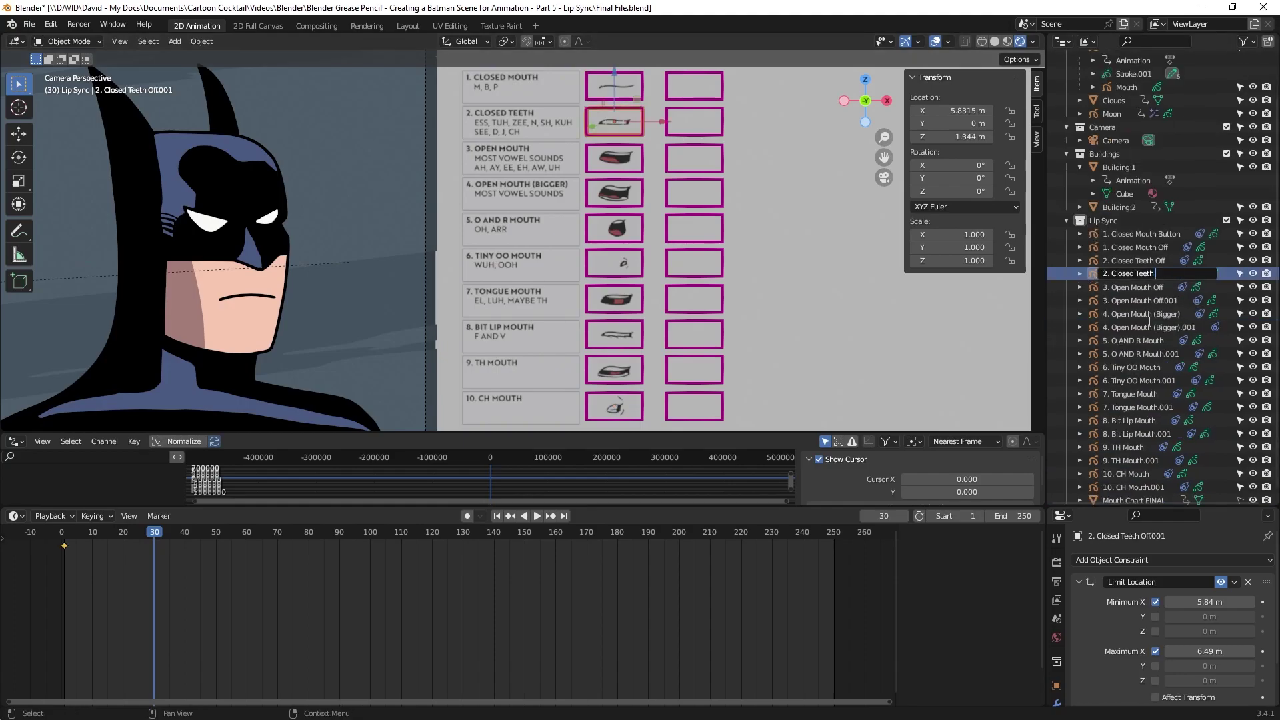
pyautogui.write('Button')
pyautogui.press('Return')
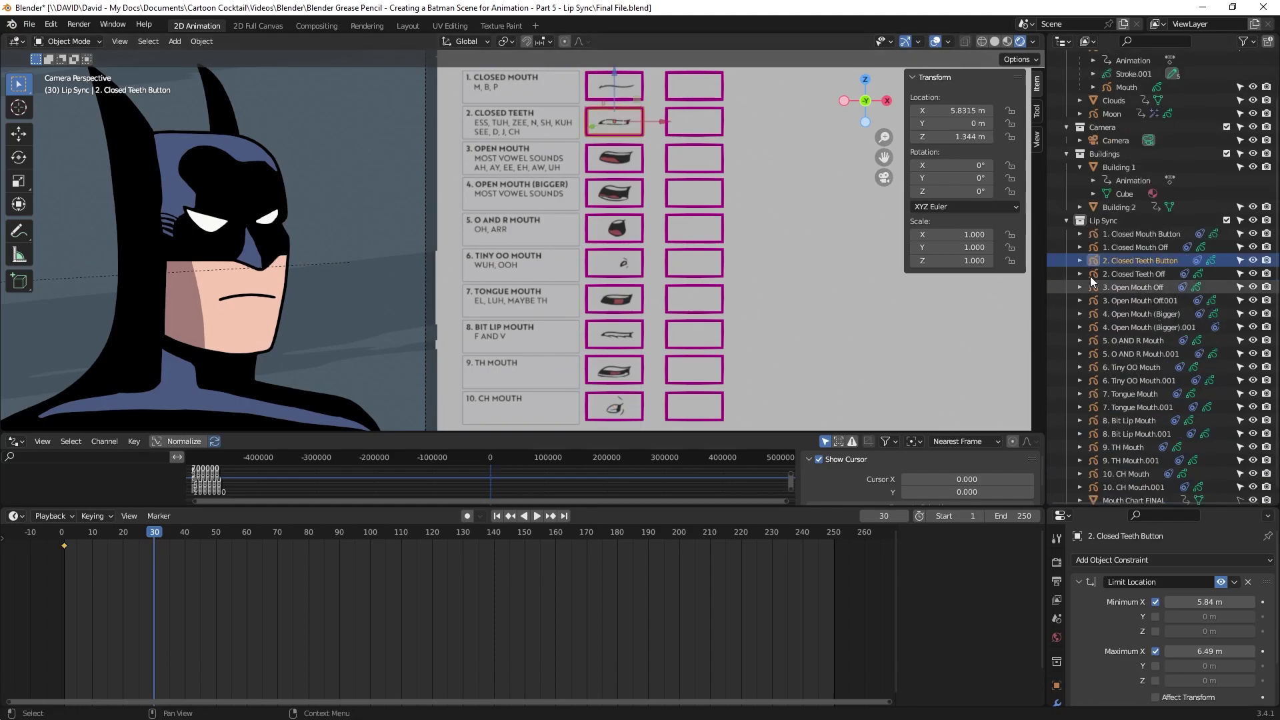
# Make "2. Closed Teeth Off" and "1. Closed Mouth Off" unselectable and hide both in the viewport
pyautogui.click(1151, 276)
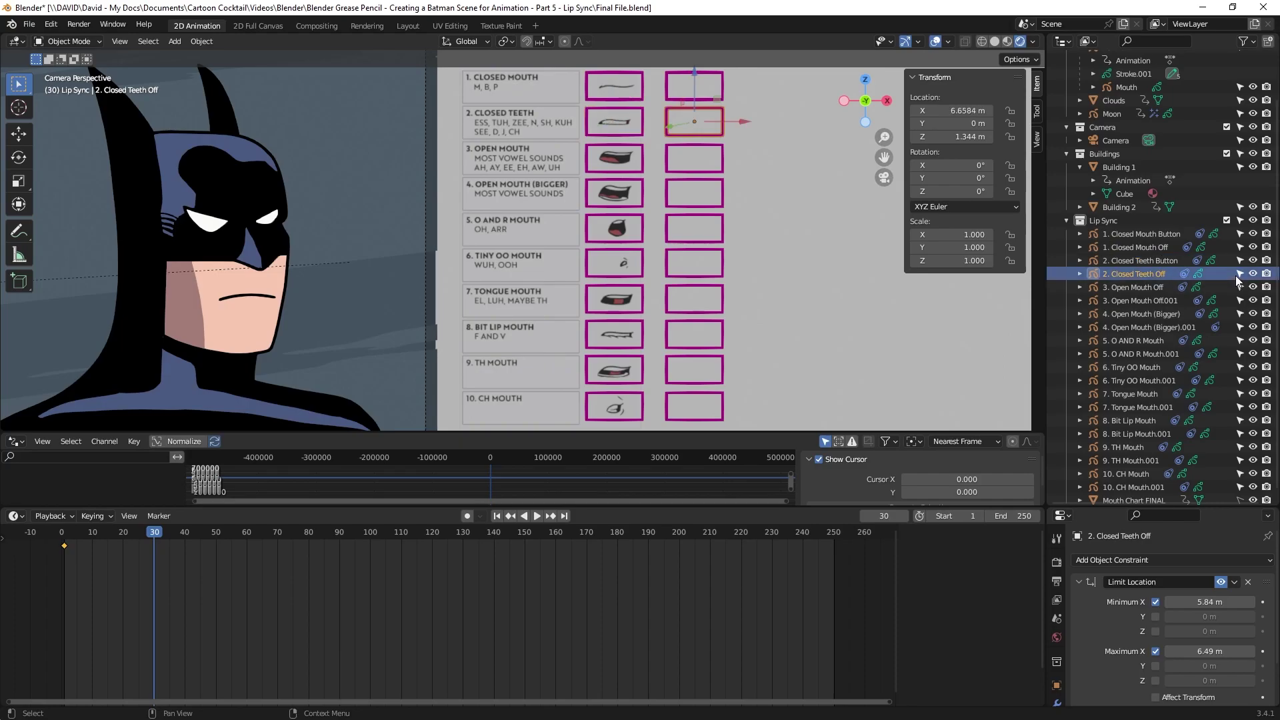
pyautogui.click(1238, 275)
pyautogui.click(1252, 274)
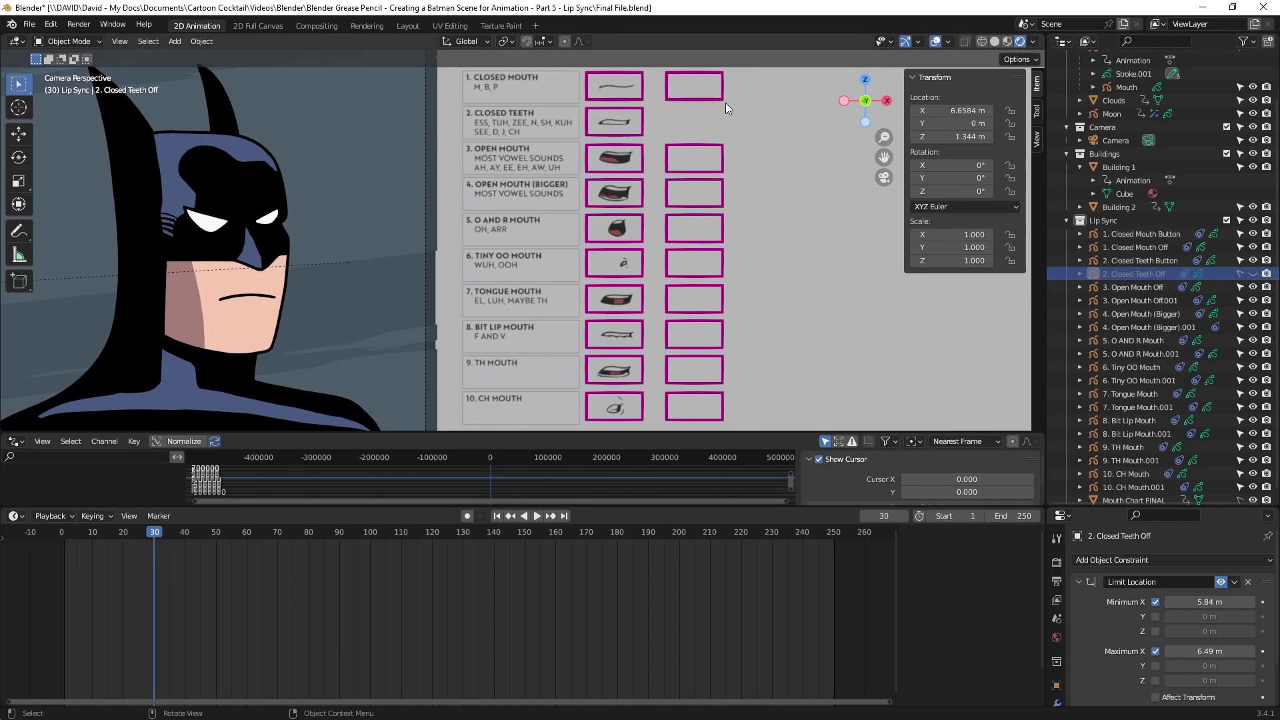
pyautogui.click(679, 99)
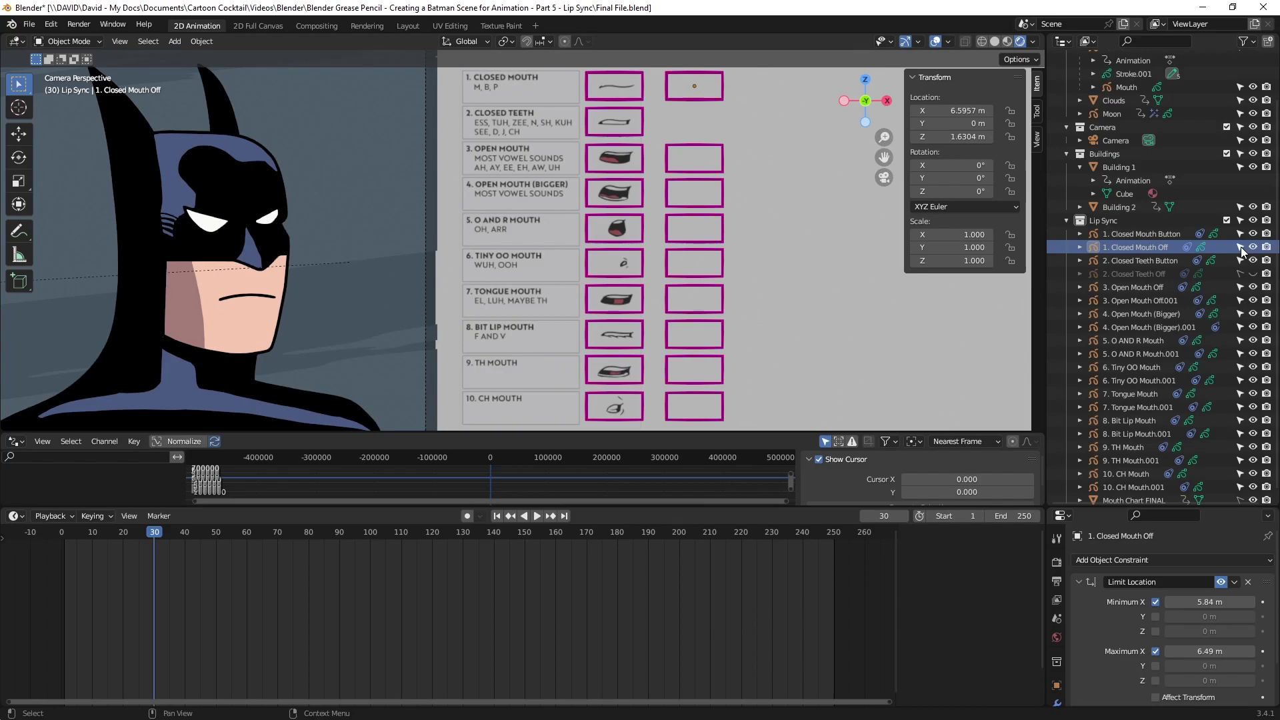
pyautogui.click(1253, 248)
# Rename the outline over the open mouth drawing "3. Open Mouth Button" and hide "3. Open Mouth Off" in the viewport
pyautogui.click(698, 170)
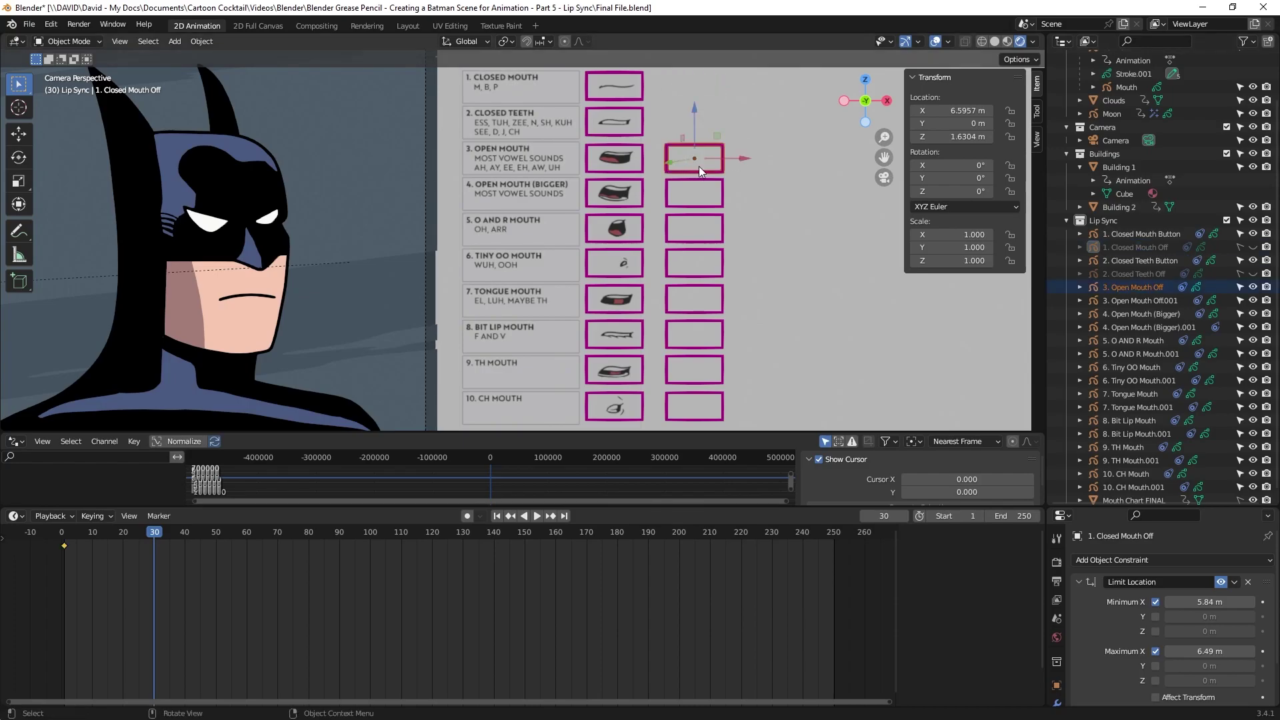
pyautogui.click(636, 153)
pyautogui.doubleClick(1164, 300)
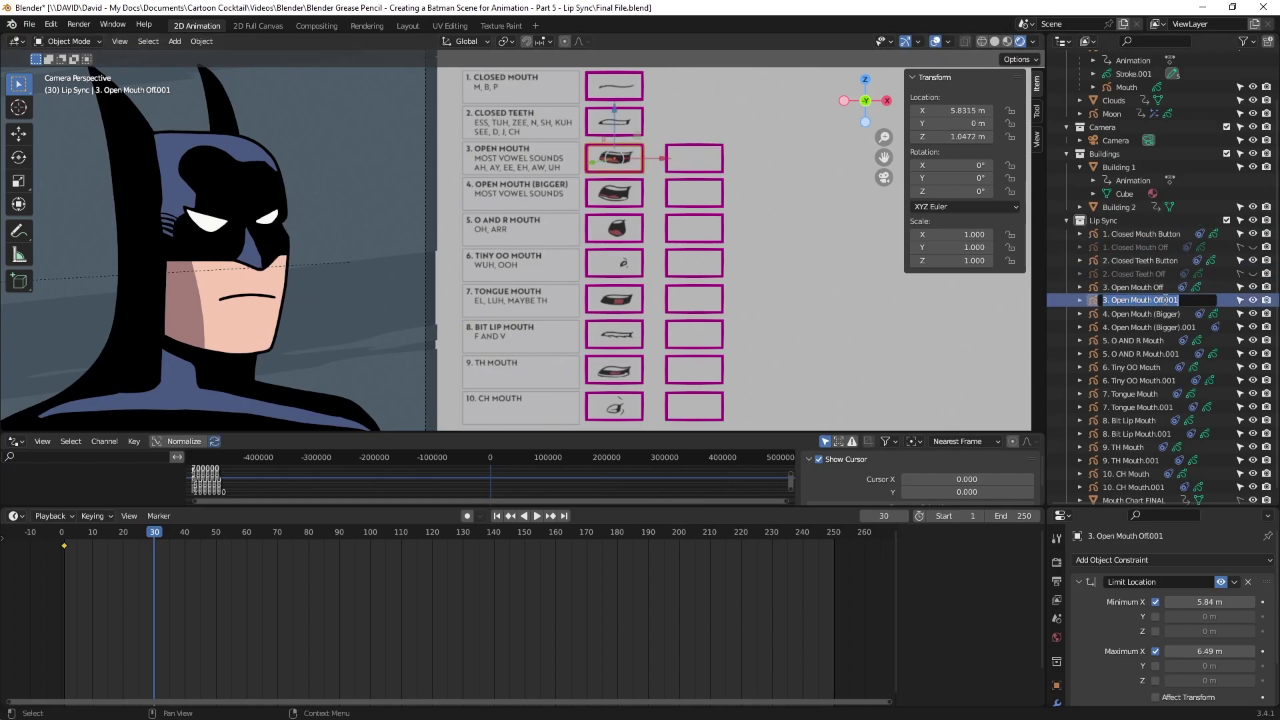
pyautogui.write('3. Open Mouth Button')
pyautogui.press('Return')
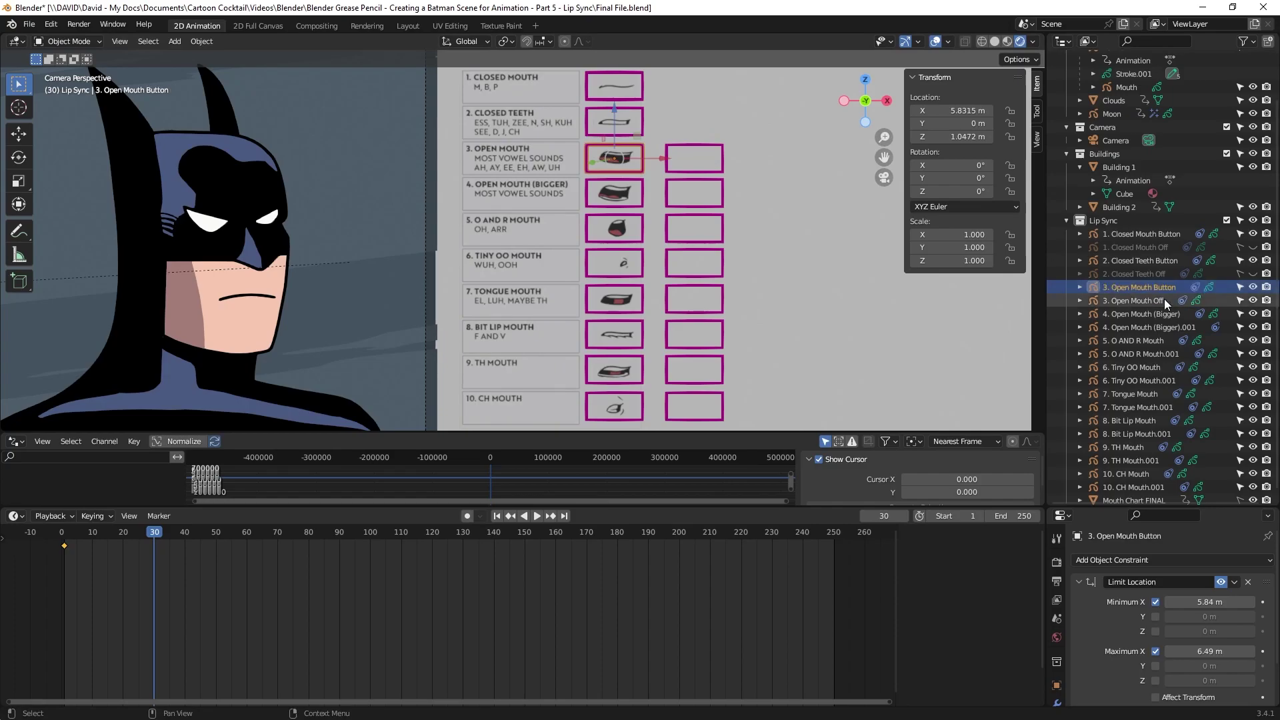
pyautogui.click(695, 154)
pyautogui.click(1251, 301)
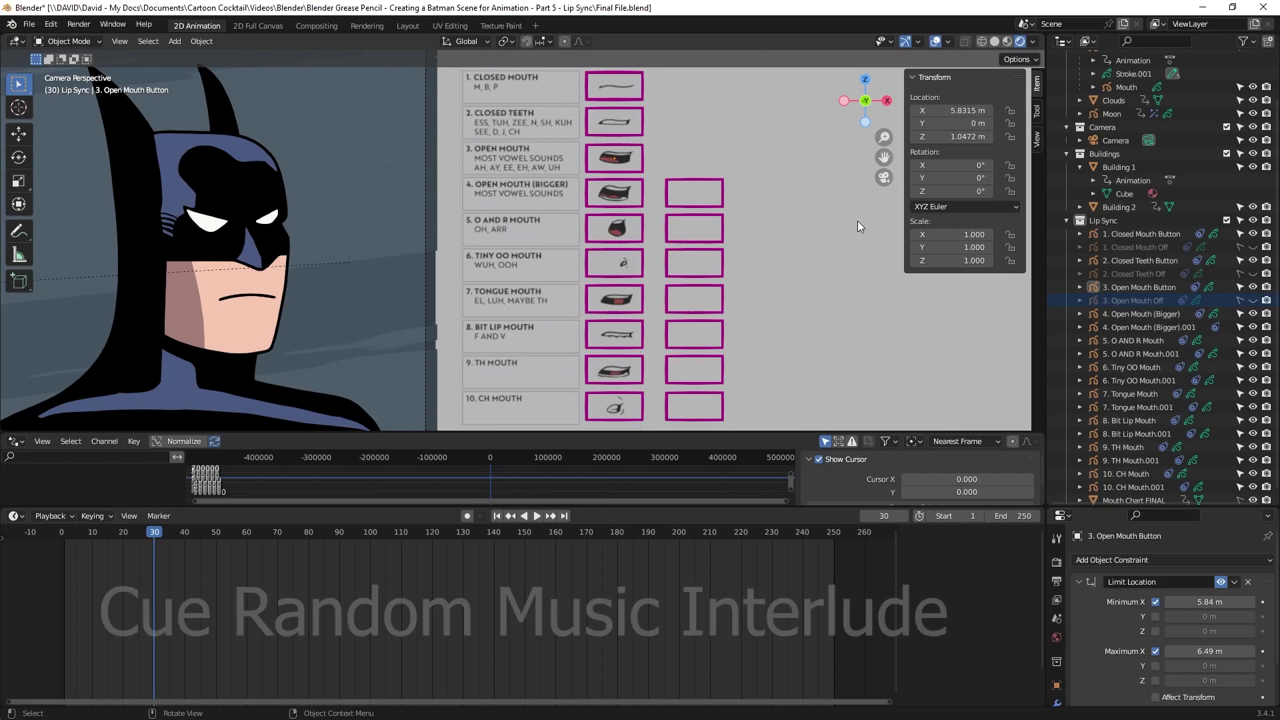
# Select the seven spare outlines of rows 4 to 10 beside the mouth chart and hide them in the viewport
pyautogui.moveTo(738, 171); pyautogui.dragTo(673, 427)
pyautogui.click(1252, 314)
pyautogui.click(1251, 340)
pyautogui.click(1251, 368)
pyautogui.click(1251, 394)
pyautogui.click(1251, 421)
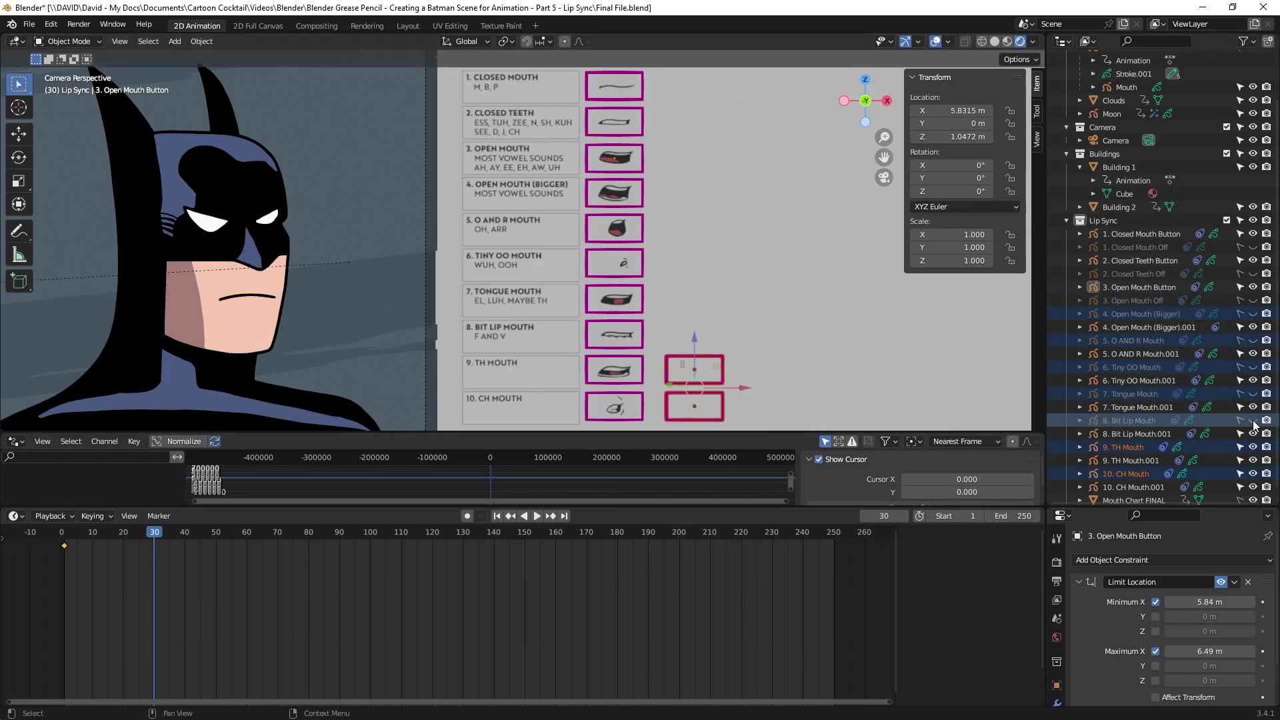
pyautogui.click(1251, 447)
pyautogui.click(1251, 474)
# Rename the outline over the bigger open mouth drawing "4. Open Mouth (Bigger) Button"
pyautogui.click(1140, 286)
pyautogui.doubleClick(1166, 286)
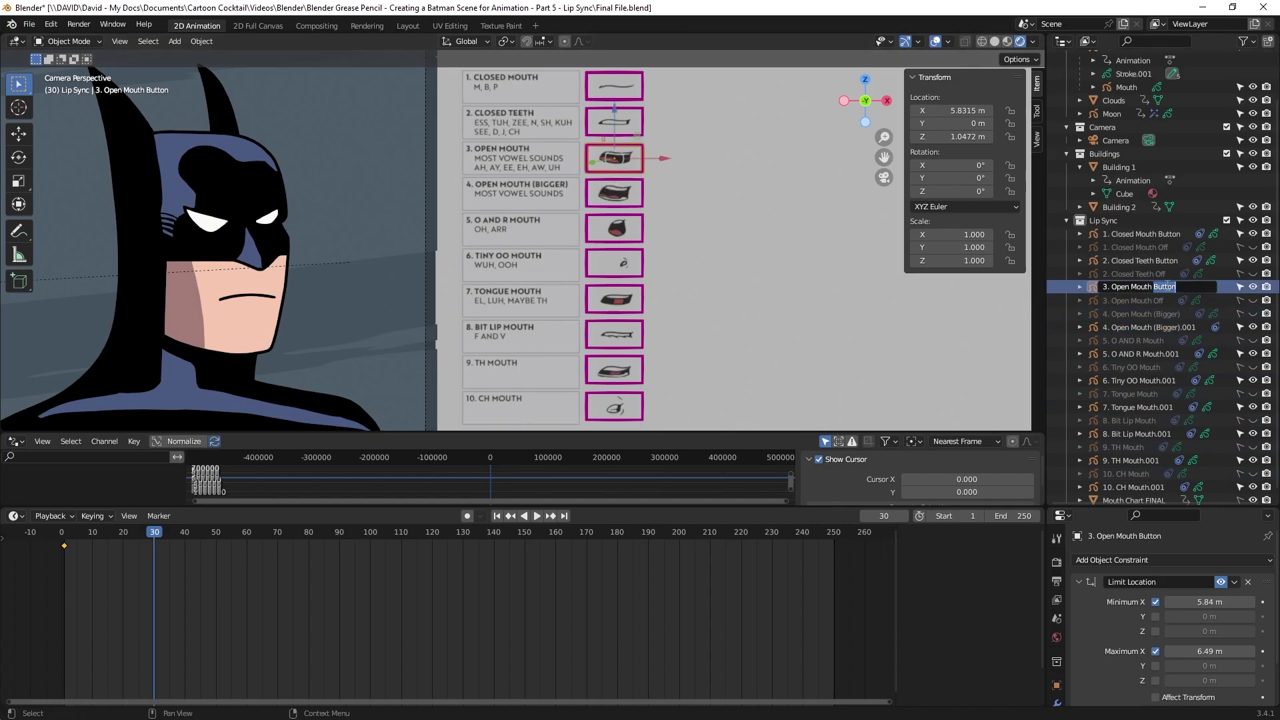
pyautogui.doubleClick(1165, 327)
pyautogui.press('BackSpace')
pyautogui.press('BackSpace')
pyautogui.press('BackSpace')
pyautogui.press('BackSpace')
pyautogui.write('Button')
pyautogui.press('Return')
# Rename the outline over the O and R mouth drawing "5. O AND R Mouth Button"
pyautogui.doubleClick(1166, 354)
pyautogui.press('BackSpace')
pyautogui.press('BackSpace')
pyautogui.press('BackSpace')
pyautogui.press('BackSpace')
pyautogui.write('Button')
pyautogui.press('Return')
# Rename the outline over the tiny OO mouth drawing "6. Tiny OO Mouth Button"
pyautogui.doubleClick(1158, 381)
pyautogui.press('BackSpace')
pyautogui.press('BackSpace')
pyautogui.press('BackSpace')
pyautogui.press('BackSpace')
pyautogui.write('Button')
pyautogui.press('Return')
# Rename the outline over the tongue mouth drawing "7. Tongue Mouth Button"
pyautogui.doubleClick(1158, 408)
pyautogui.press('BackSpace')
pyautogui.press('BackSpace')
pyautogui.press('BackSpace')
pyautogui.press('BackSpace')
pyautogui.write('Button')
pyautogui.press('Return')
# Rename the outline over the bit lip drawing "8. Bit Lip Mouth Button"
pyautogui.doubleClick(1158, 434)
pyautogui.press('BackSpace')
pyautogui.press('BackSpace')
pyautogui.press('BackSpace')
pyautogui.press('BackSpace')
pyautogui.write('Button')
pyautogui.press('Return')
# Rename the outlines over the TH and CH drawings "9. TH Mouth Button" and "10. CH Mouth Button"
pyautogui.doubleClick(1158, 460)
pyautogui.press('BackSpace')
pyautogui.press('BackSpace')
pyautogui.press('BackSpace')
pyautogui.press('BackSpace')
pyautogui.write('Button')
pyautogui.hotkey('alt', 'a')
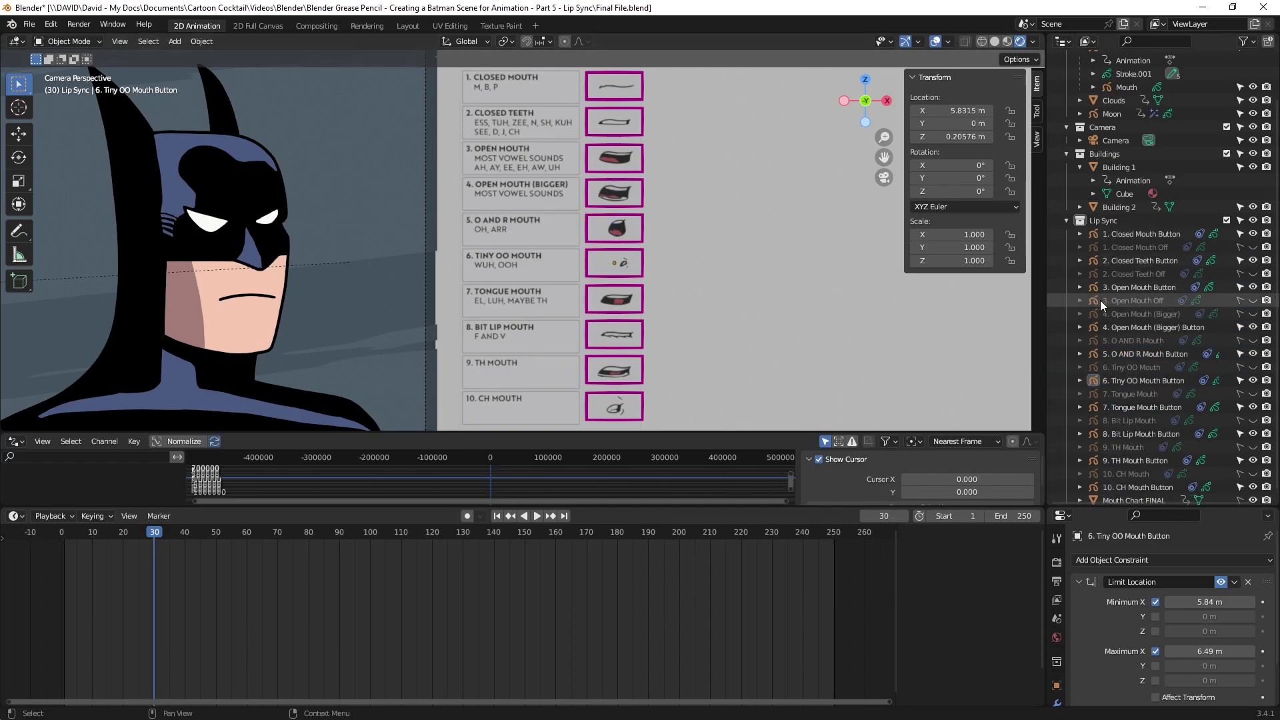
# Rename the hidden outline of row 4 "4. Open Mouth (Bigger) Off" and copy its " Off" suffix for reuse
pyautogui.doubleClick(1141, 313)
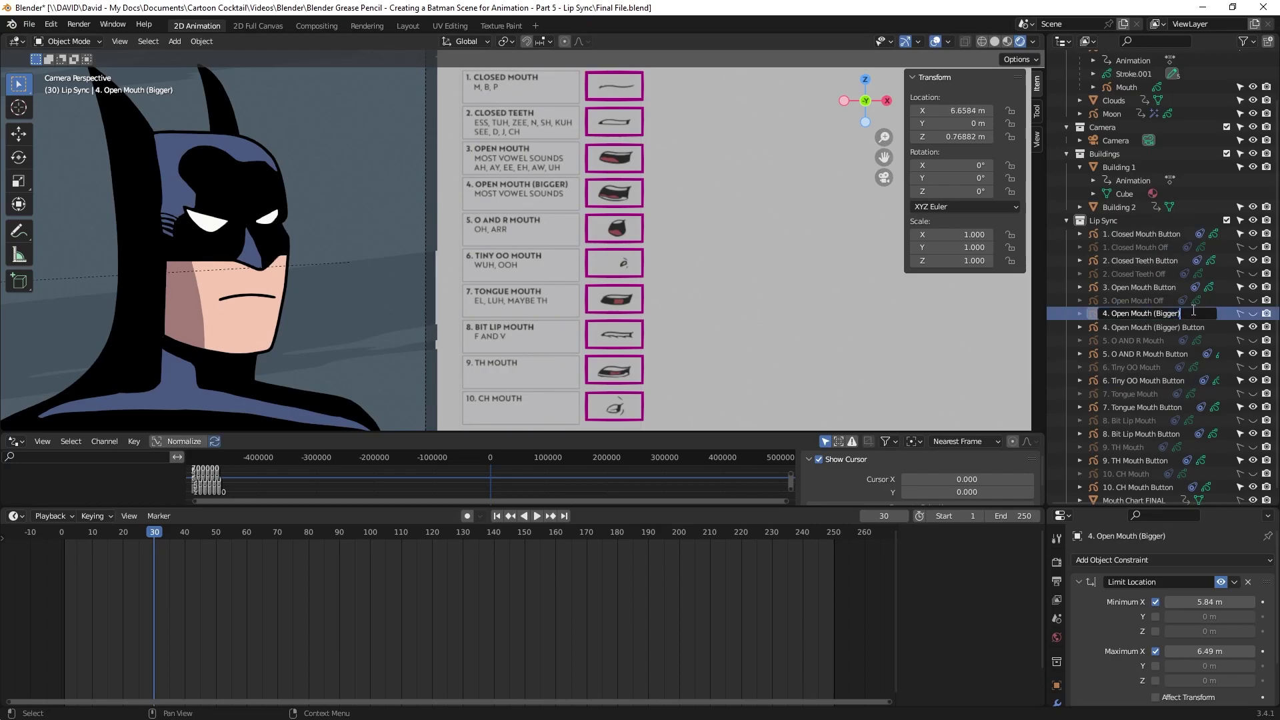
pyautogui.write('Of')
pyautogui.hotkey('shift', 'Left')
pyautogui.hotkey('shift', 'Left')
pyautogui.hotkey('shift', 'Left')
pyautogui.hotkey('shift', 'Left')
pyautogui.hotkey('ctrl', 'c')
pyautogui.press('Return')
# Rename the hidden outlines of rows 5 and 6 "5. O AND R Mouth Off" and "6. Tiny OO Mouth Off"
pyautogui.doubleClick(1162, 340)
pyautogui.click(1173, 343)
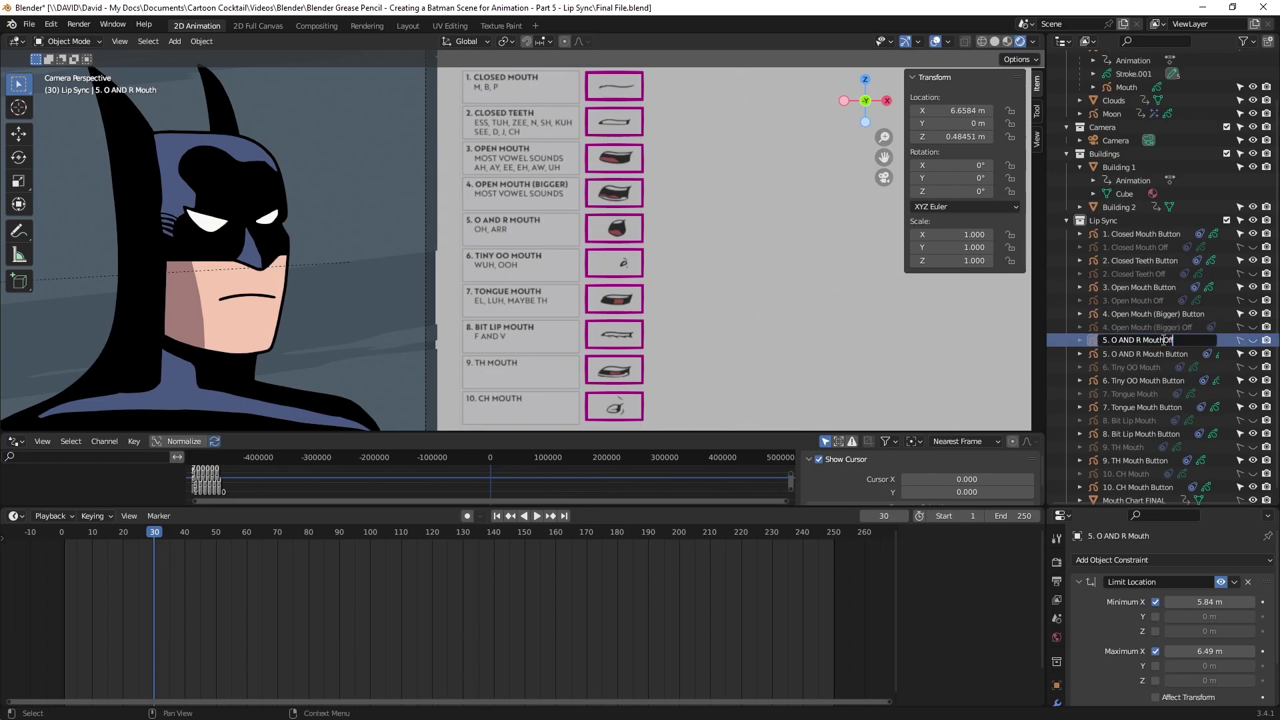
pyautogui.hotkey('ctrl', 'v')
pyautogui.press('Return')
pyautogui.doubleClick(1161, 366)
pyautogui.hotkey('ctrl', 'v')
pyautogui.press('Return')
# Rename the hidden outlines of rows 7 and 8 "7. Tongue Mouth Off" and "8. Bit Lip Mouth Off"
pyautogui.doubleClick(1164, 393)
pyautogui.hotkey('ctrl', 'v')
pyautogui.press('Return')
pyautogui.doubleClick(1156, 420)
pyautogui.hotkey('ctrl', 'v')
pyautogui.press('Return')
# Rename the last two hidden outlines "9. TH Mouth Off" and "10. CH Mouth Off", and collapse the Lip Sync collection
pyautogui.doubleClick(1148, 447)
pyautogui.hotkey('ctrl', 'v')
pyautogui.press('Return')
pyautogui.doubleClick(1148, 474)
pyautogui.hotkey('ctrl', 'v')
pyautogui.press('Return')
pyautogui.scroll(-1, 1173, 374)
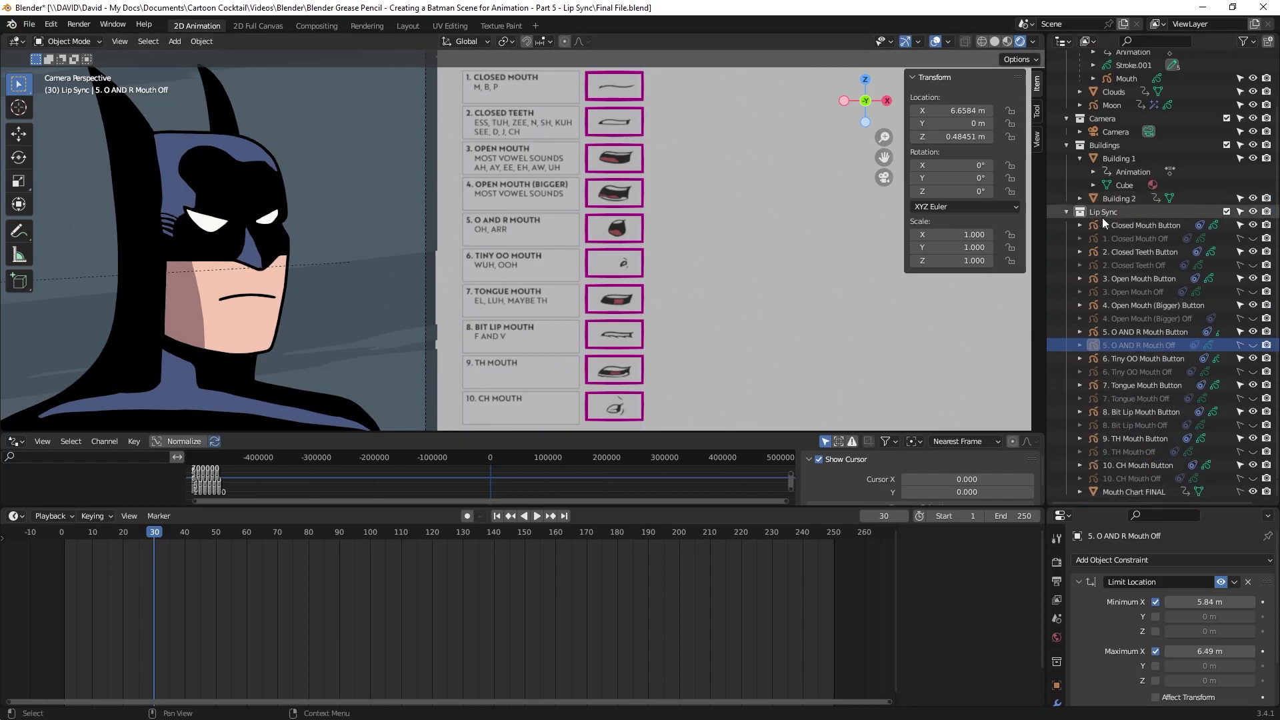
pyautogui.scroll(1, 1102, 218)
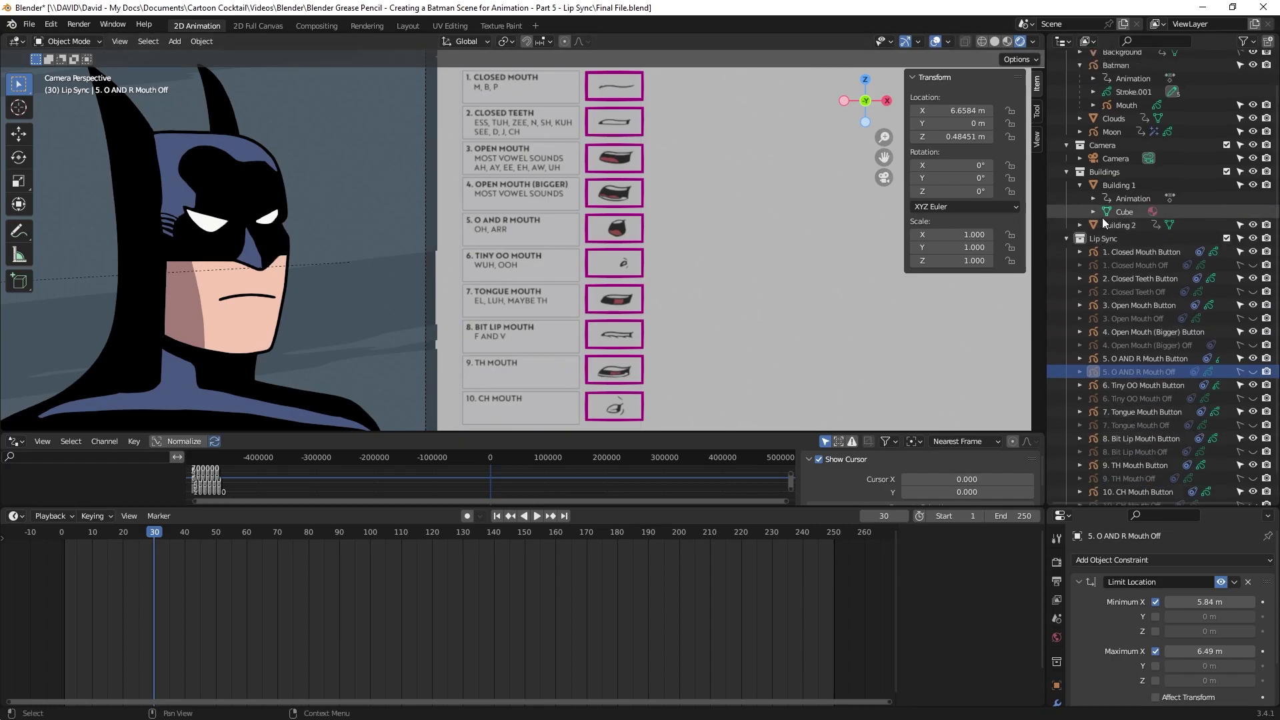
pyautogui.click(1065, 238)
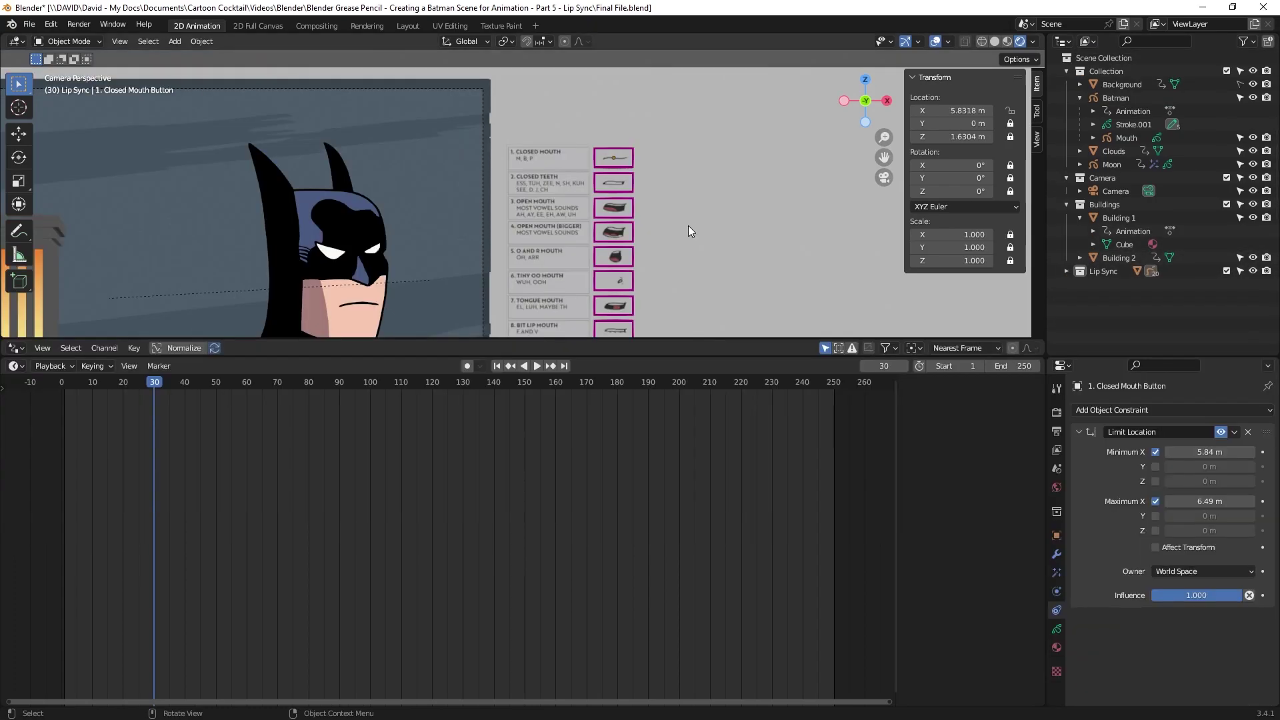
# Test sliding the tiny OO mouth outline along X
pyautogui.keyDown('shift'); pyautogui.moveTo(688, 225); pyautogui.dragTo(692, 172, button='middle'); pyautogui.keyUp('shift')
pyautogui.click(614, 237)
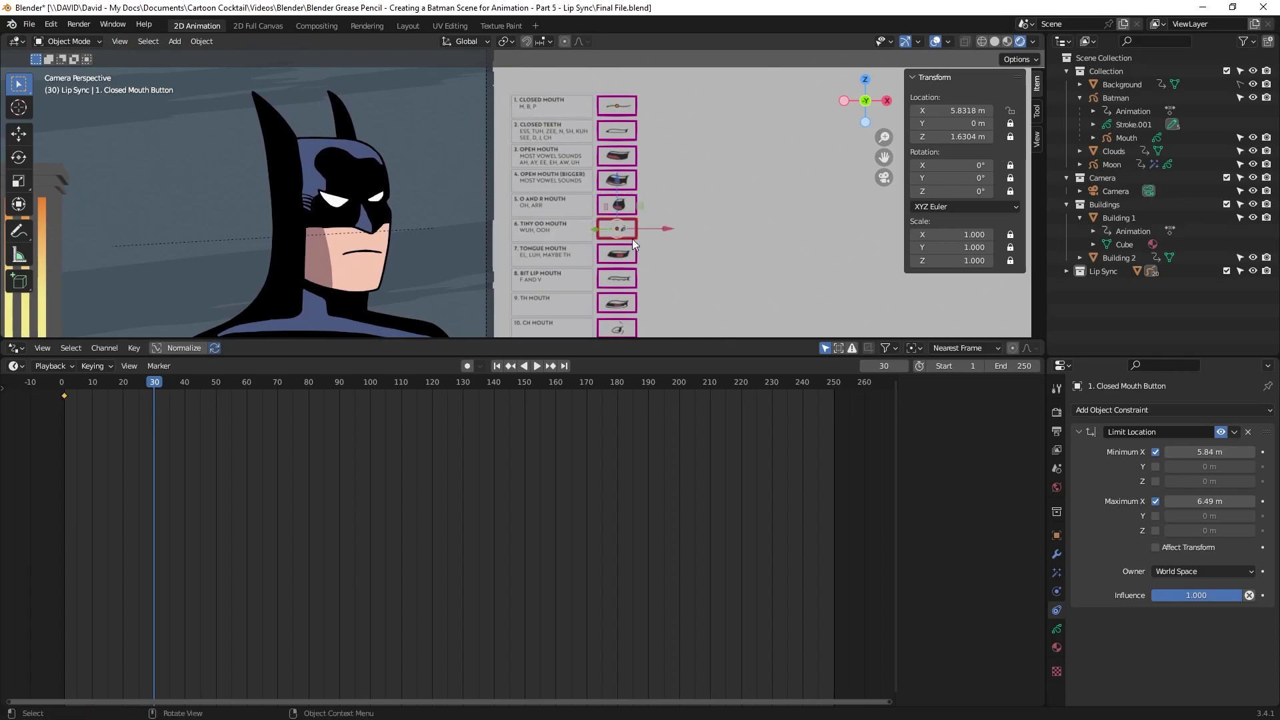
pyautogui.moveTo(666, 227); pyautogui.dragTo(688, 278)
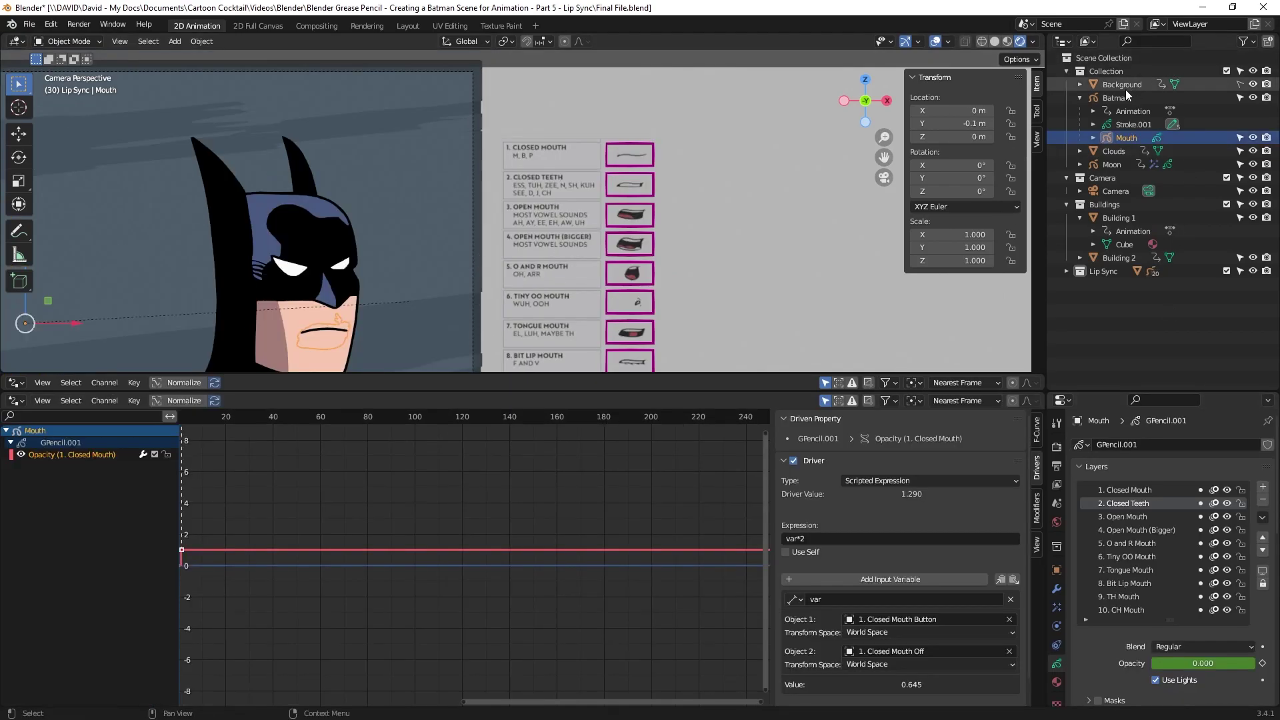
# Clear the opacity keyframes of the Mouth object's "2. Closed Teeth" layer
pyautogui.click(1130, 124)
pyautogui.click(1126, 136)
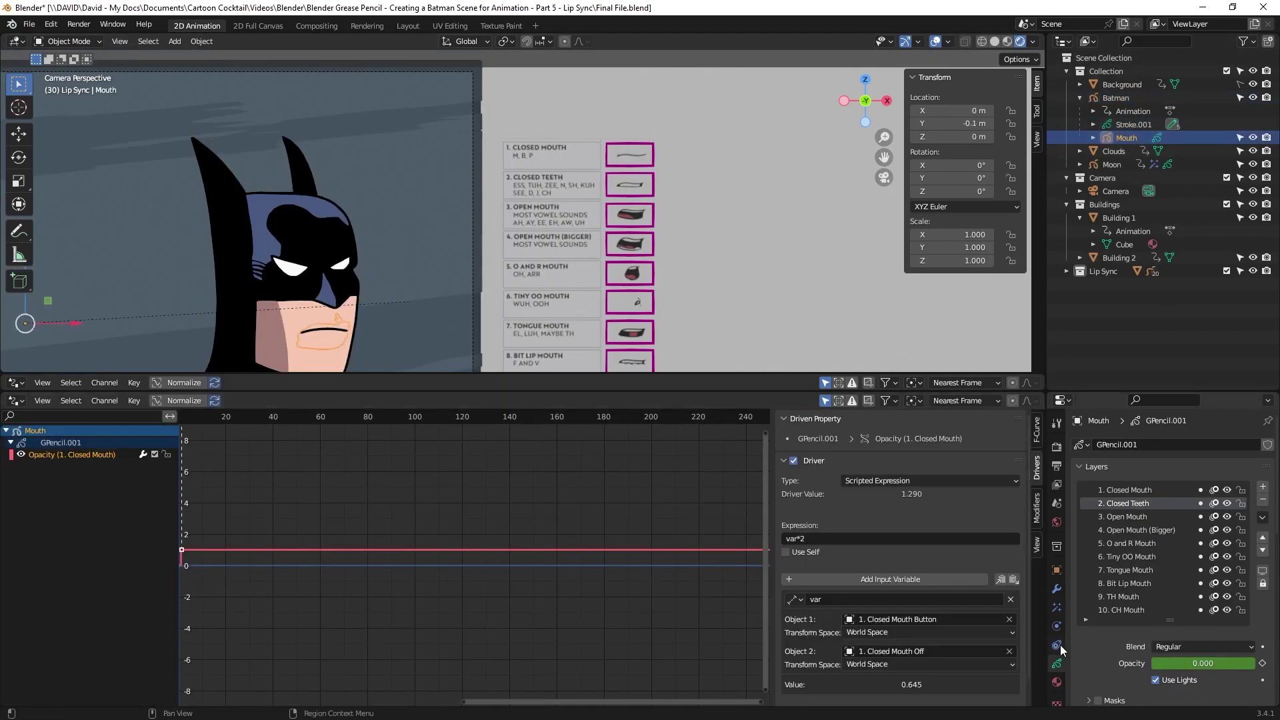
pyautogui.click(1123, 491)
pyautogui.click(1122, 502)
pyautogui.click(1121, 489)
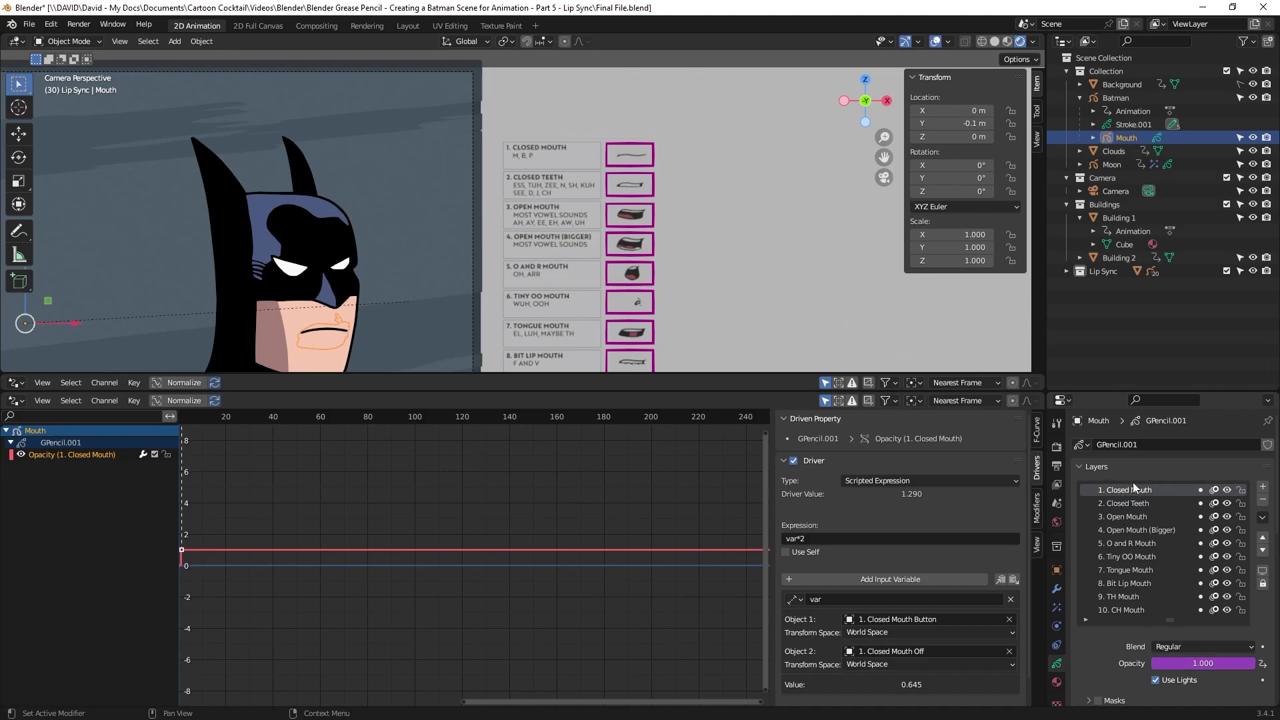
pyautogui.click(1125, 503)
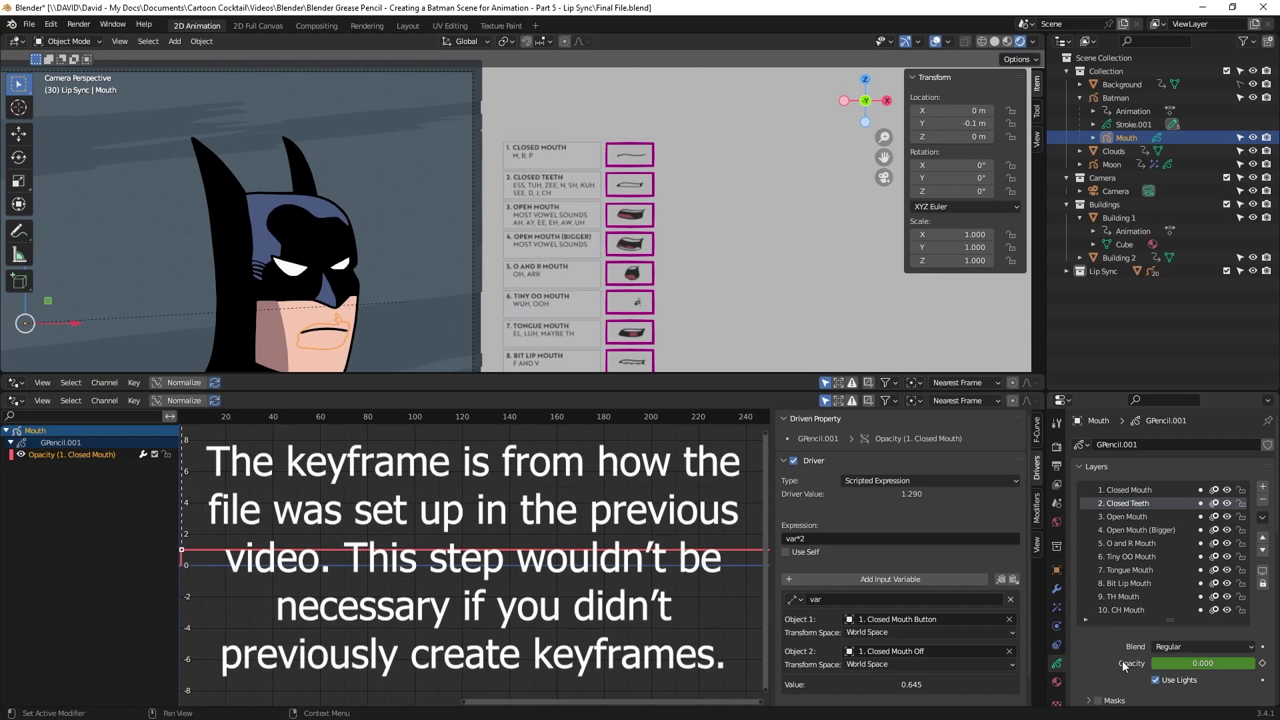
pyautogui.rightClick(1180, 659)
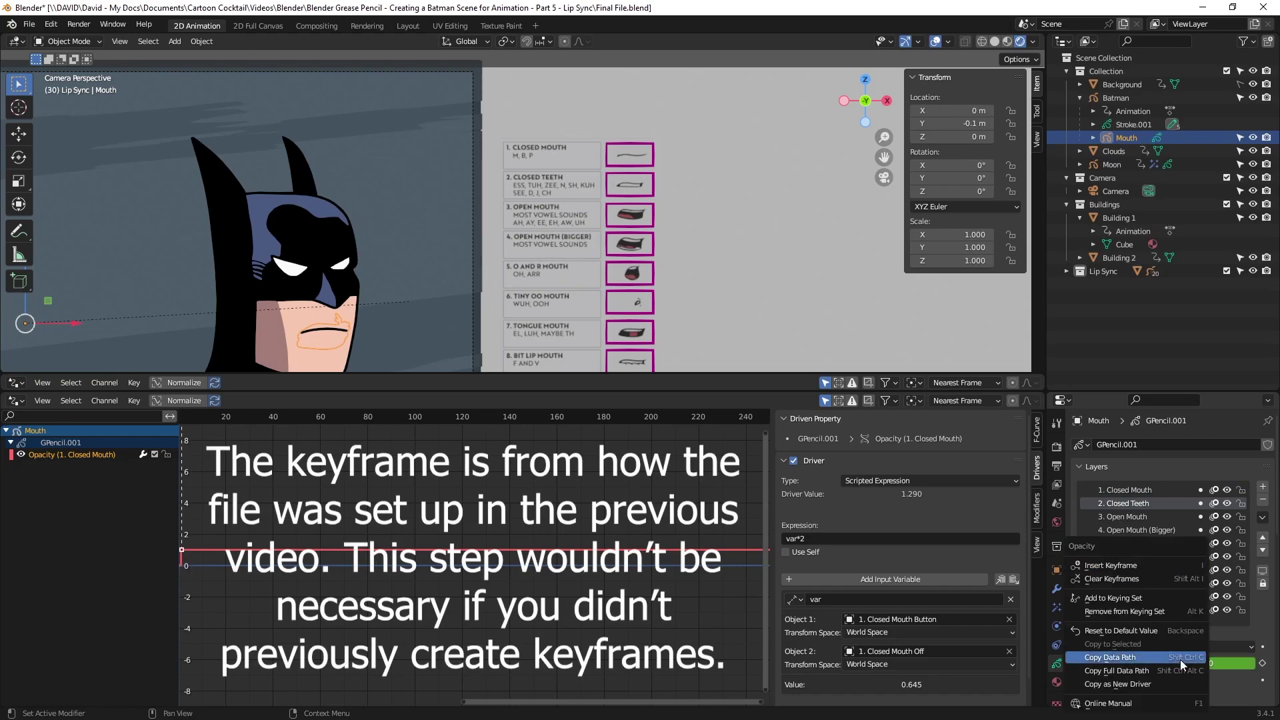
pyautogui.click(1127, 579)
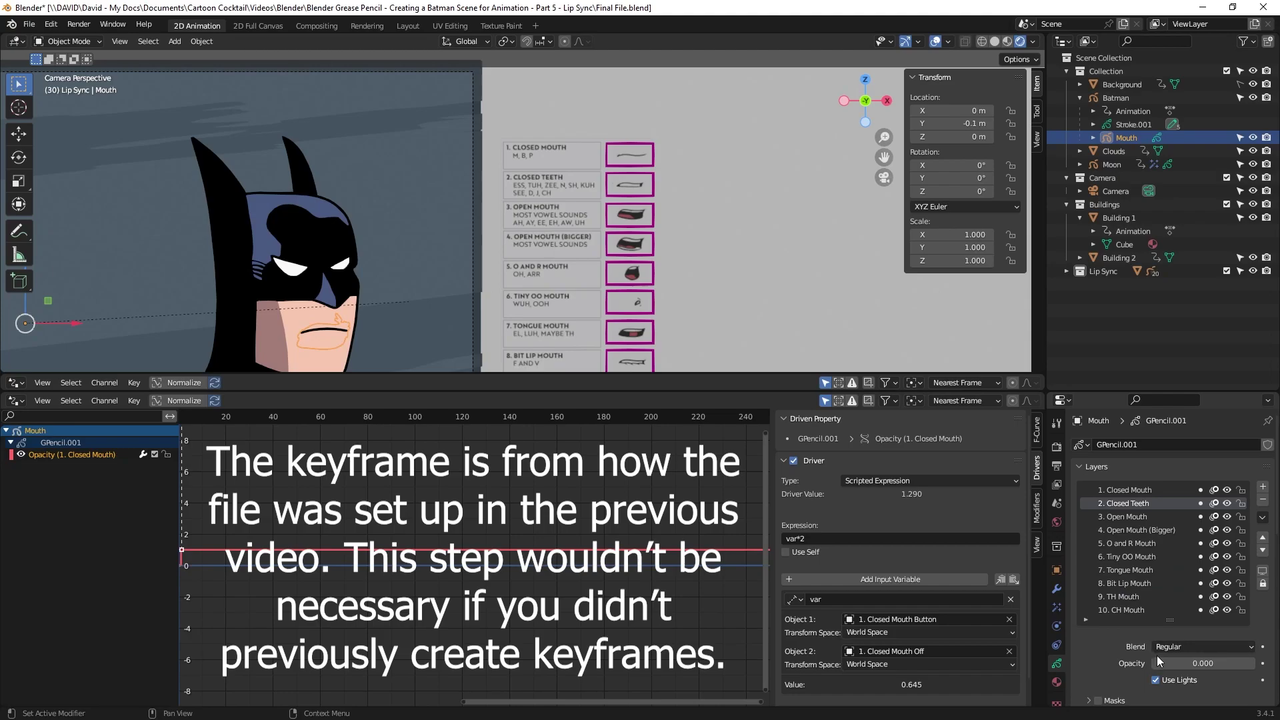
# Add a driver to the "2. Closed Teeth" layer's opacity and select its channel for editing
pyautogui.rightClick(1166, 662)
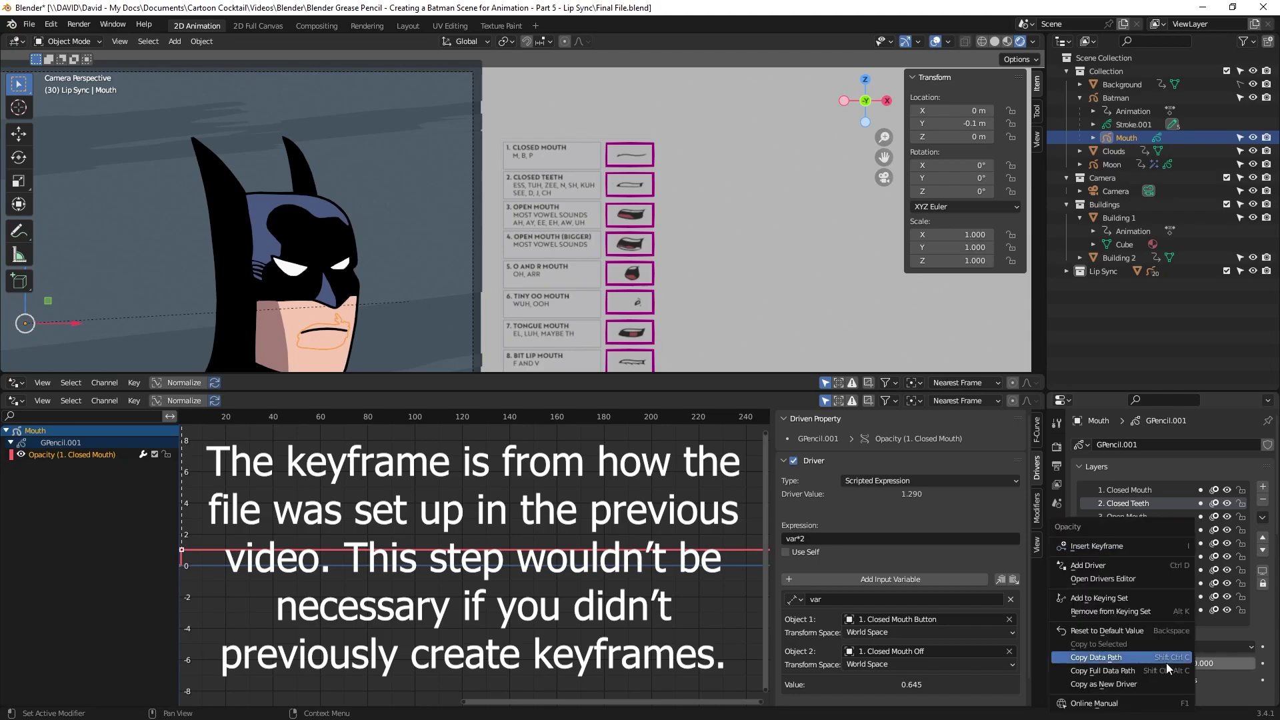
pyautogui.click(1103, 565)
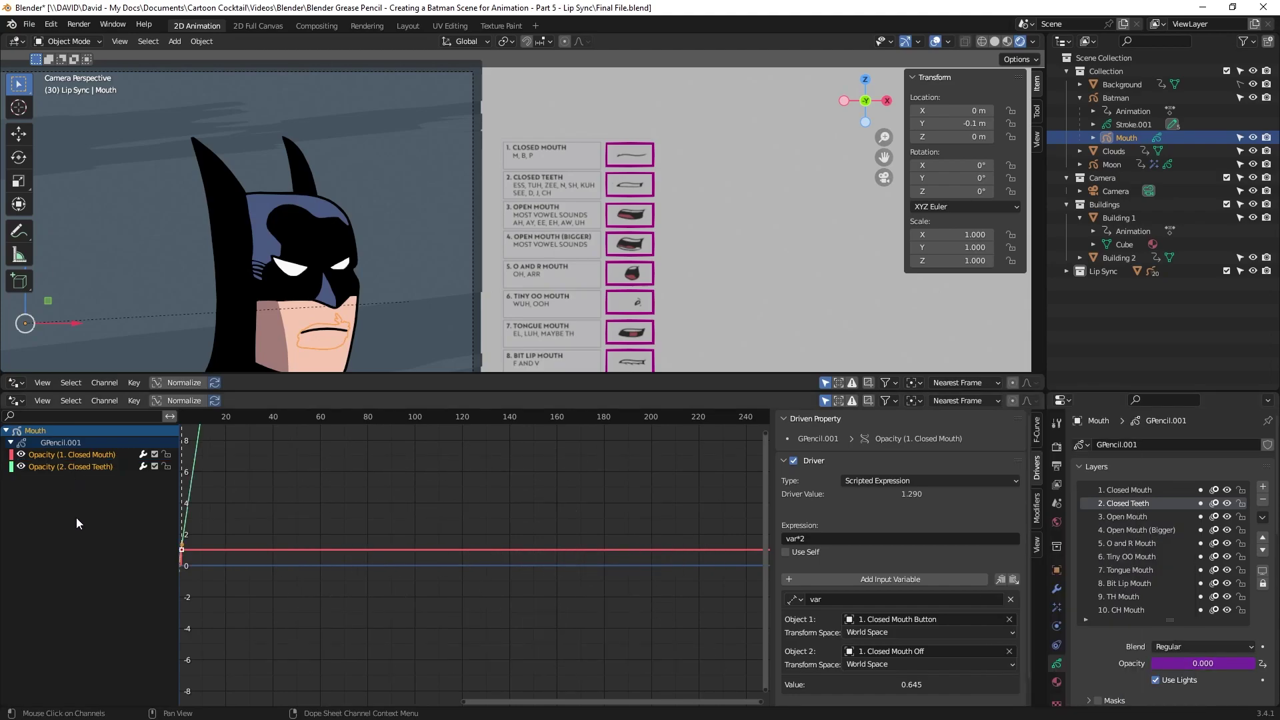
pyautogui.click(64, 468)
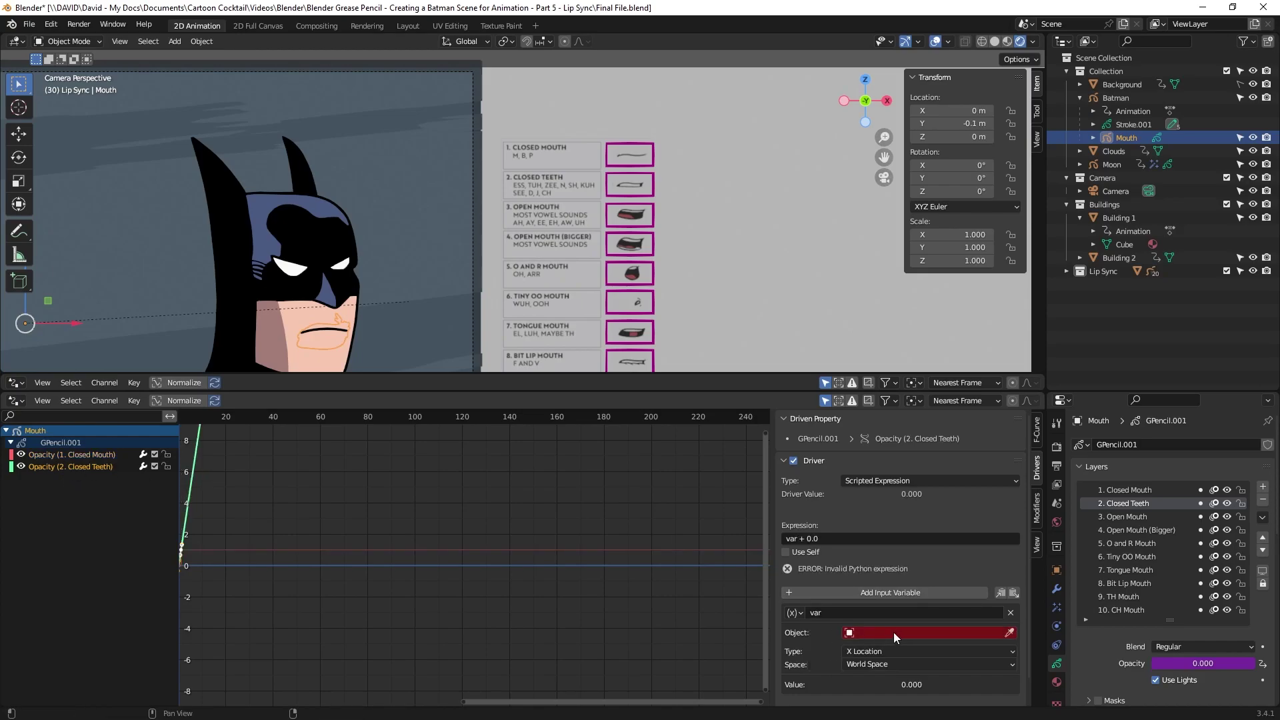
# Make the closed teeth driver's variable the Distance between "2. Closed Teeth Button" and "2. Closed Teeth Off"
pyautogui.click(795, 613)
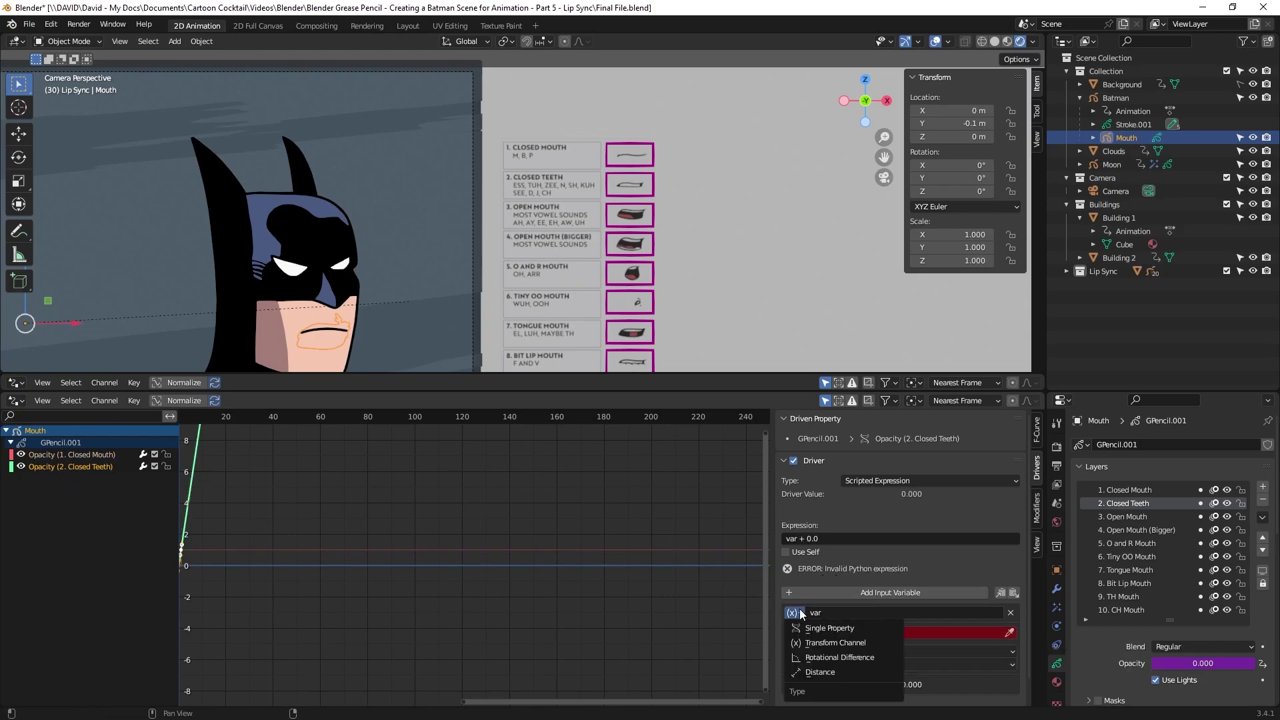
pyautogui.click(821, 671)
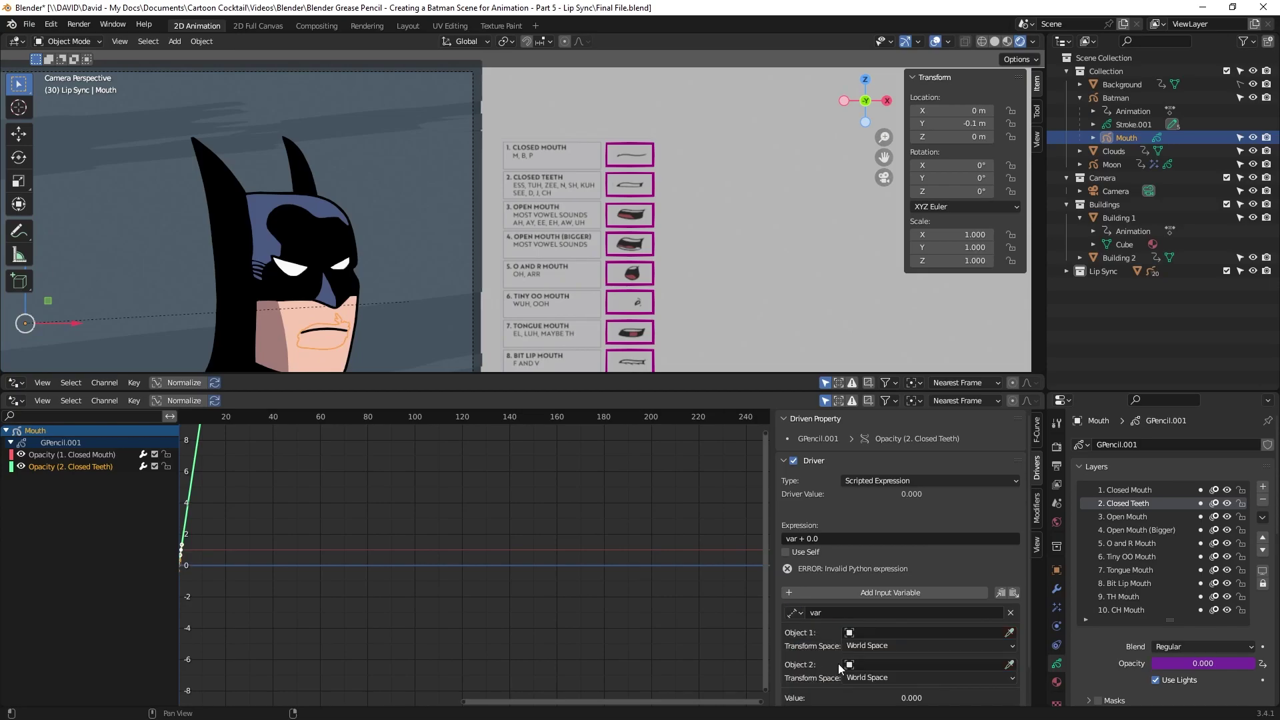
pyautogui.click(886, 633)
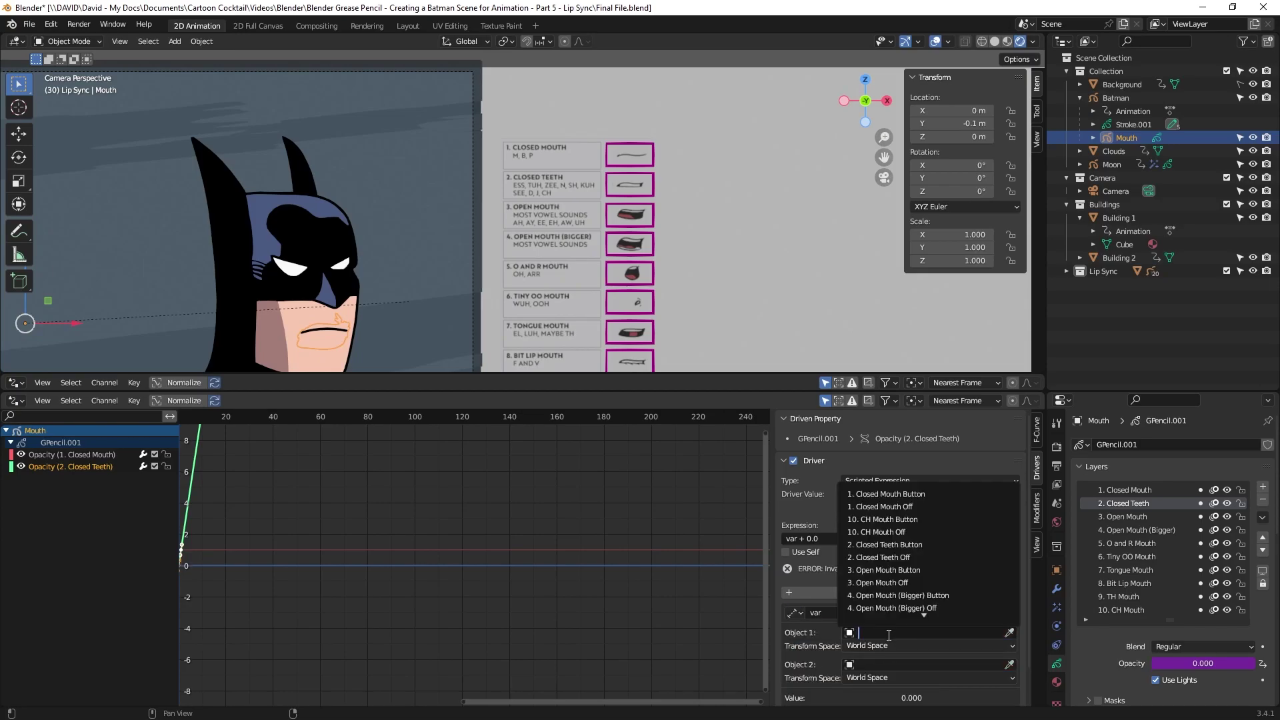
pyautogui.click(896, 544)
pyautogui.click(875, 662)
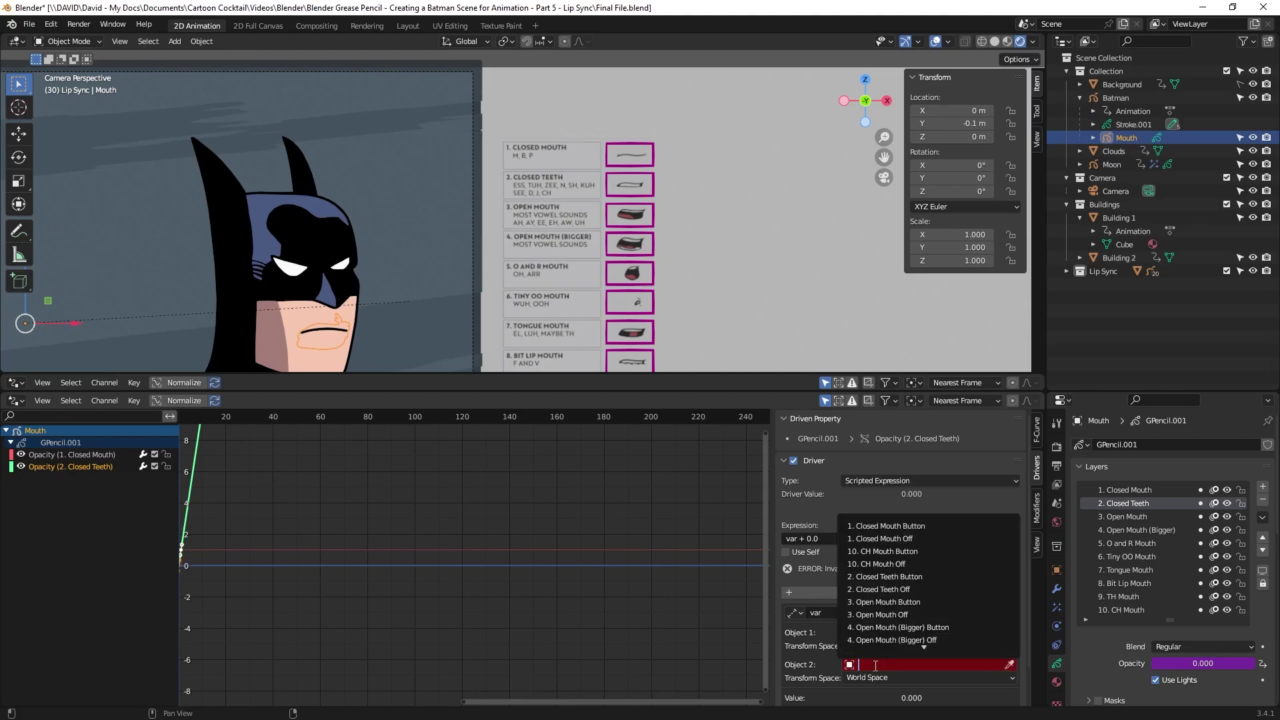
pyautogui.click(892, 588)
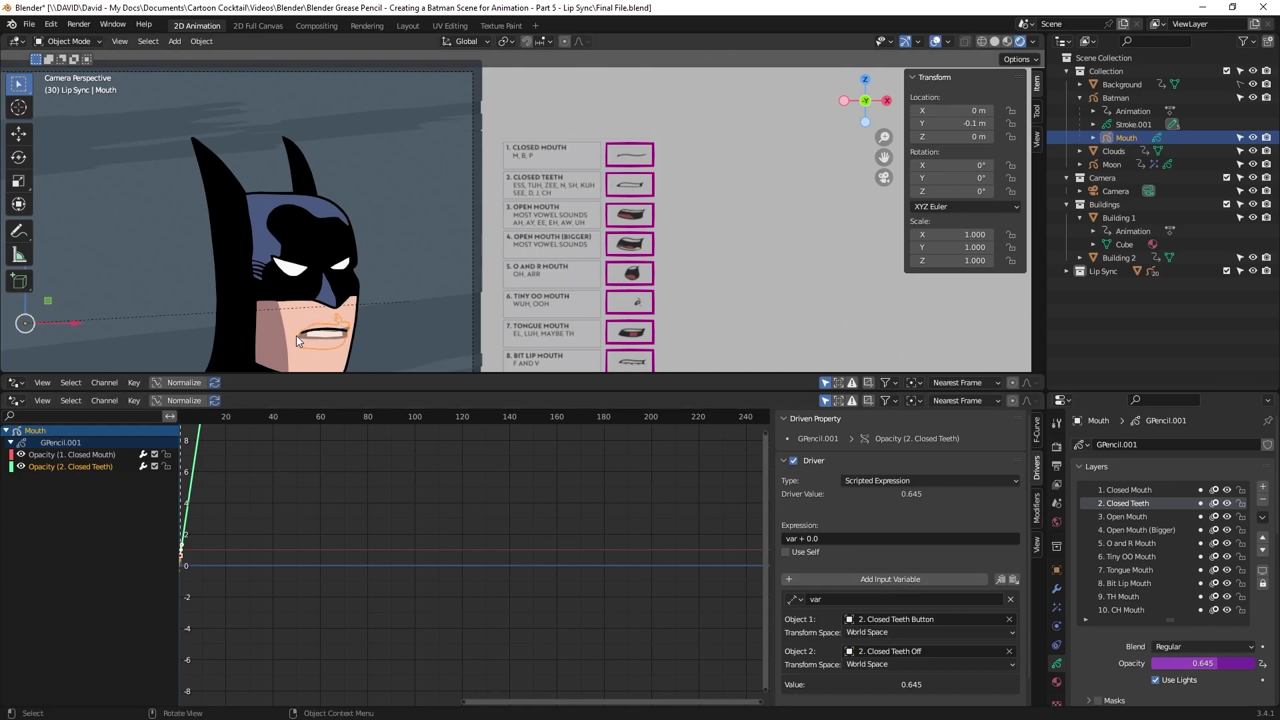
# Set the closed teeth opacity driver's expression to var *2
pyautogui.click(844, 537)
pyautogui.click(838, 538)
pyautogui.moveTo(838, 538); pyautogui.dragTo(800, 541)
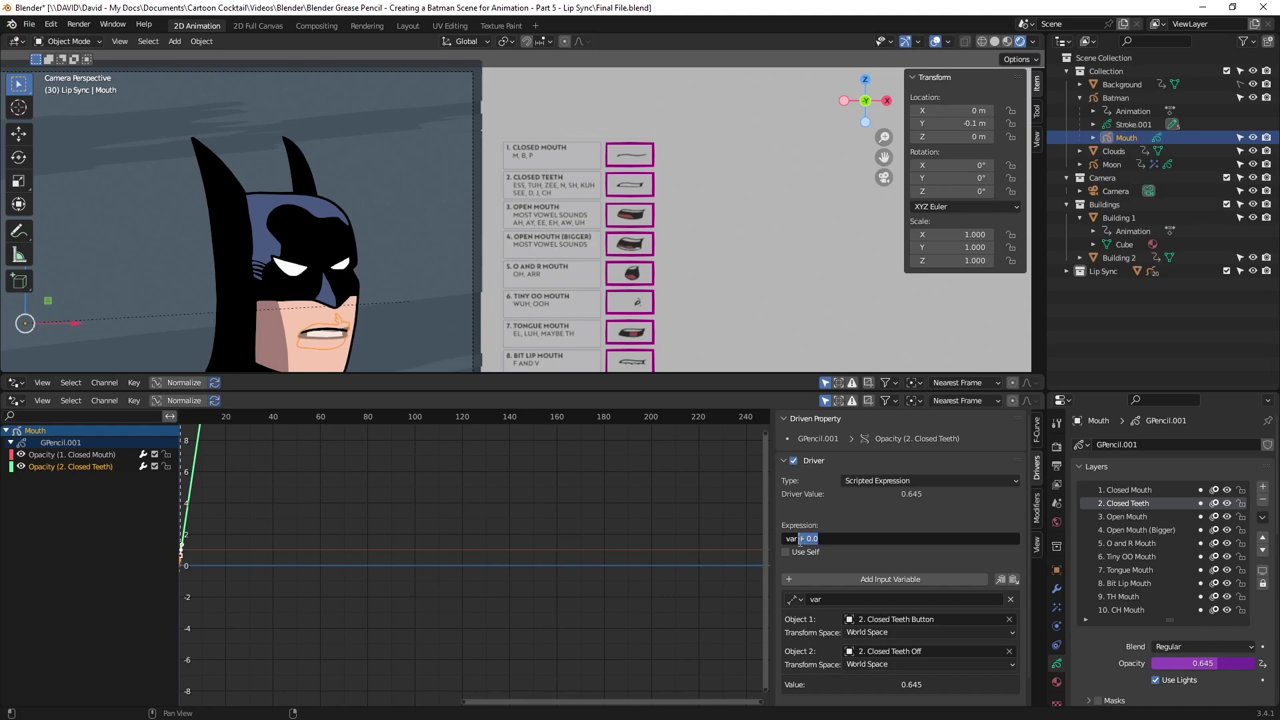
pyautogui.press('BackSpace')
pyautogui.write('*2')
pyautogui.press('Return')
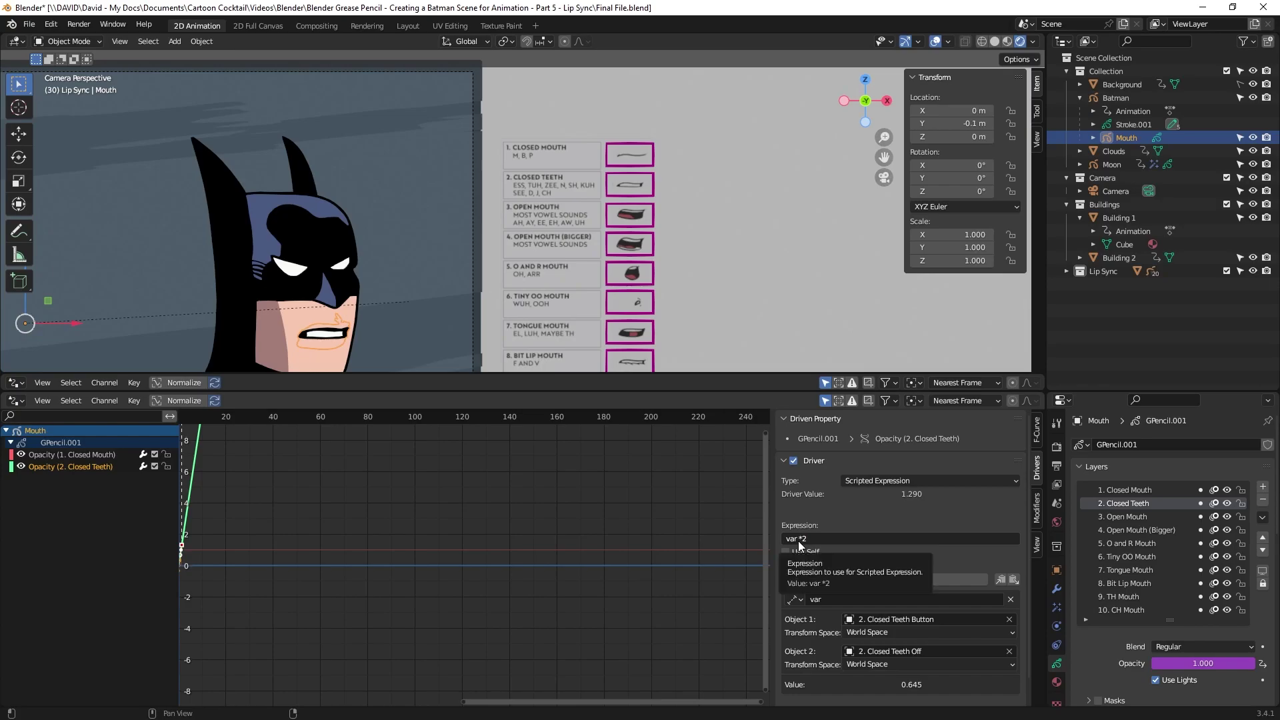
# Clear the opacity keyframes of the "3. Open Mouth" layer and add a driver to its opacity
pyautogui.click(1130, 517)
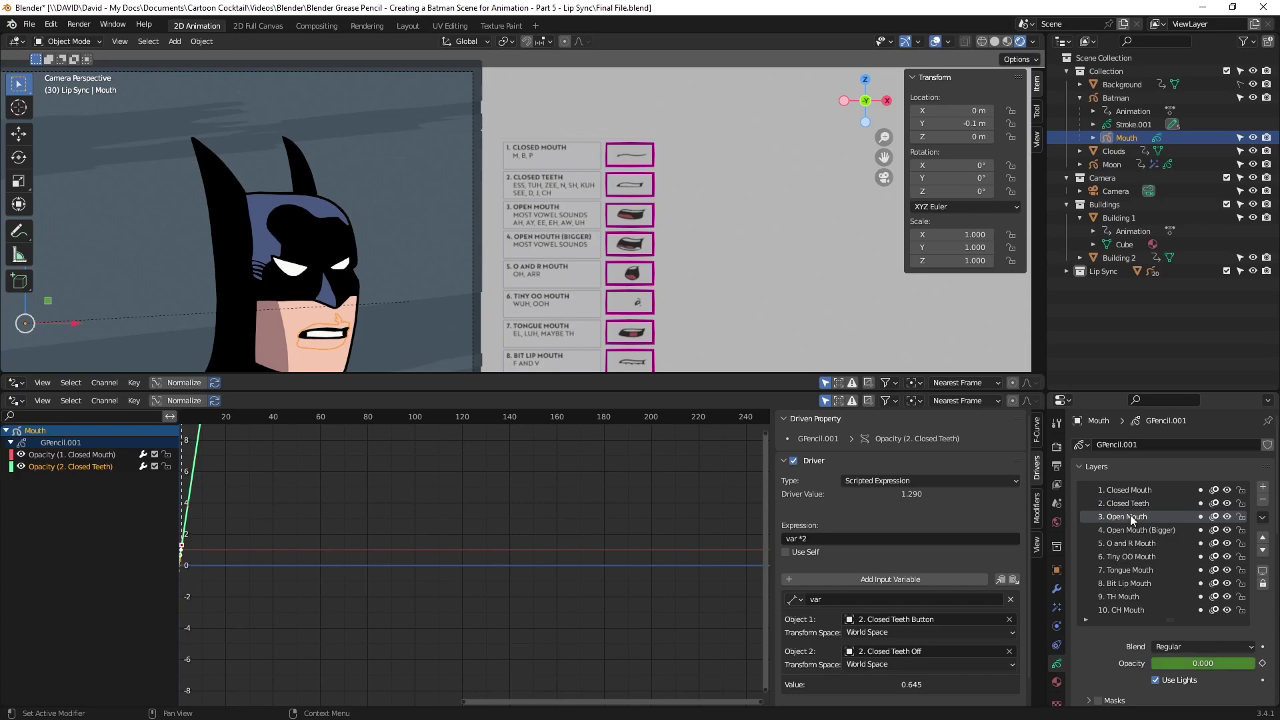
pyautogui.rightClick(1193, 664)
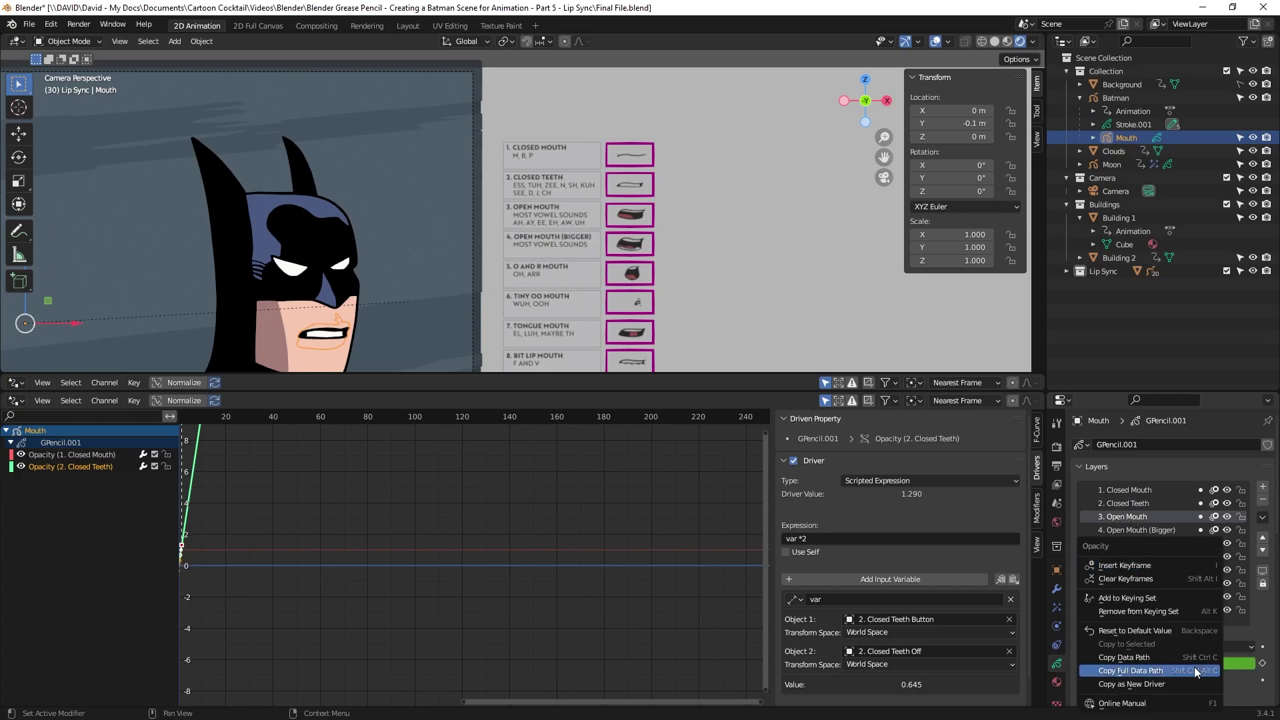
pyautogui.click(1168, 578)
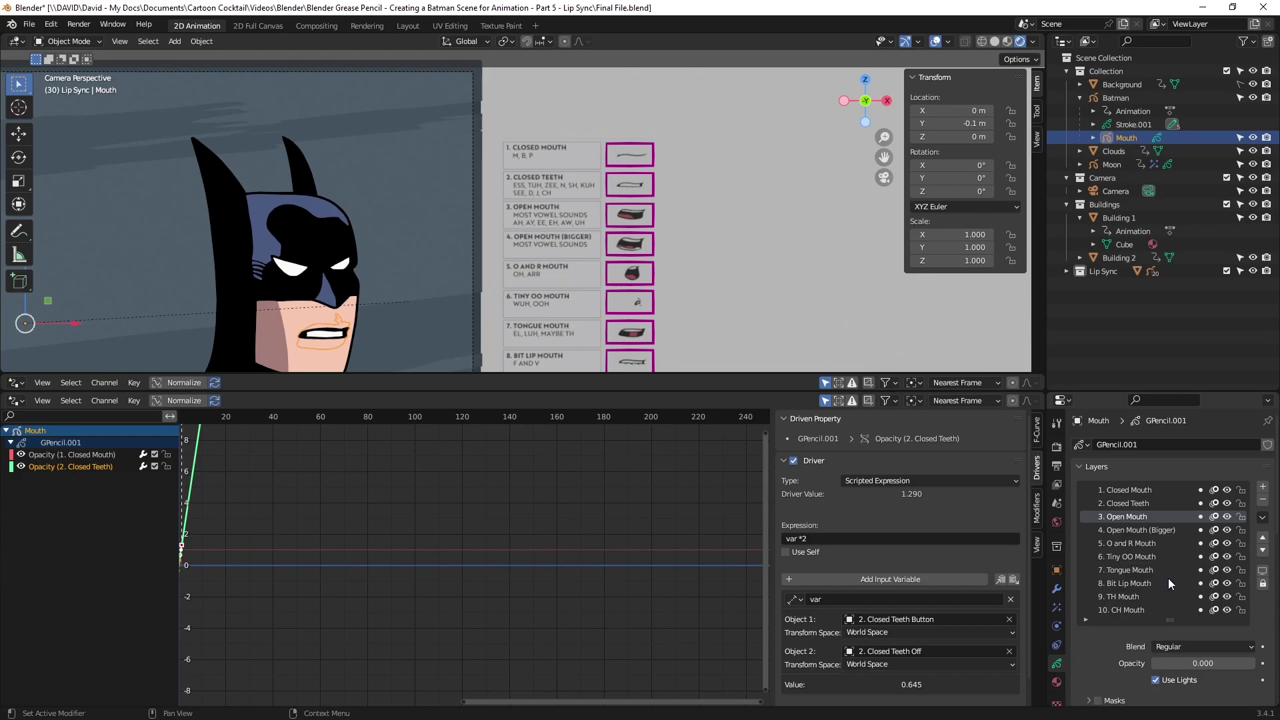
pyautogui.rightClick(1209, 663)
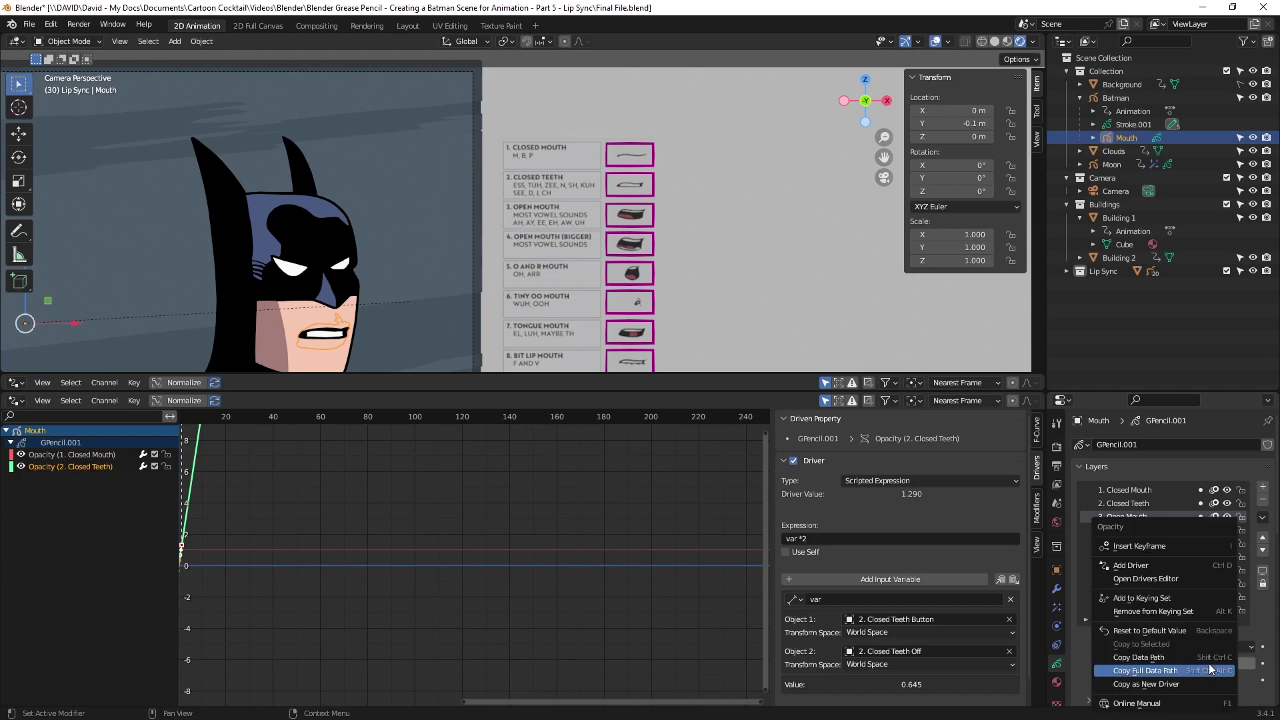
pyautogui.click(1163, 565)
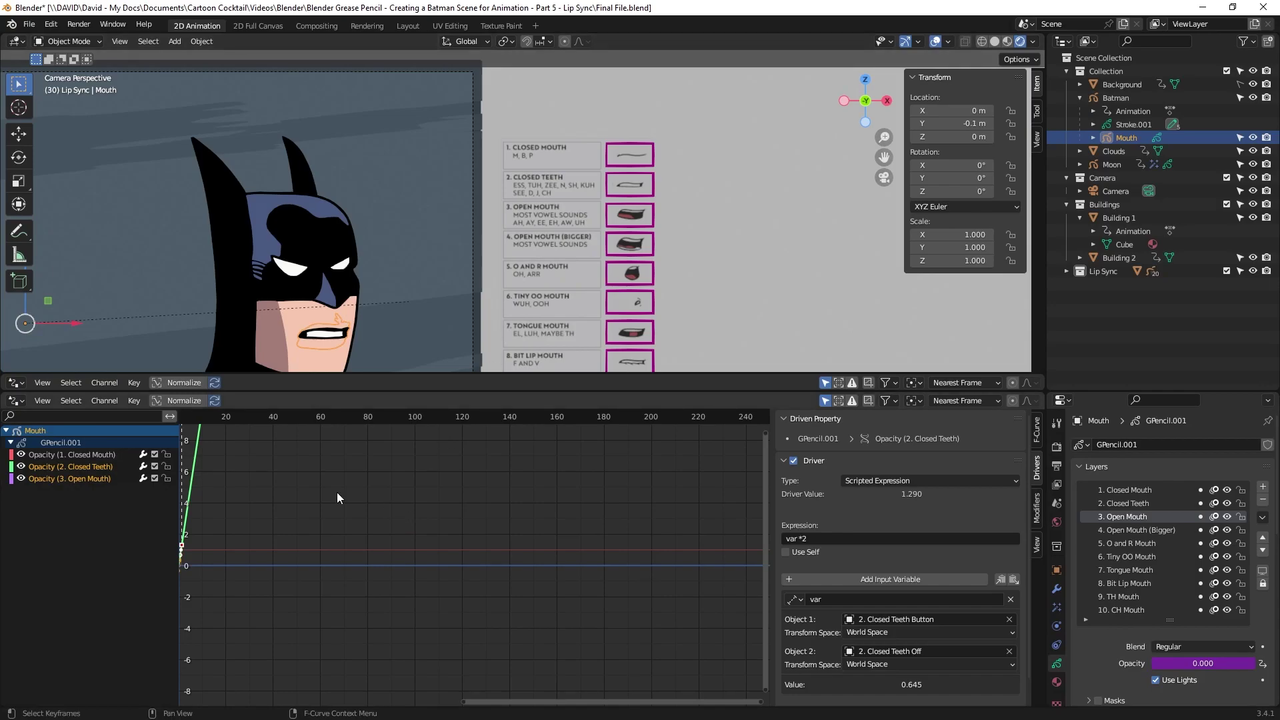
# Make the open mouth driver's variable the Distance between "3. Open Mouth Button" and "3. Open Mouth Off"
pyautogui.click(70, 454)
pyautogui.click(71, 479)
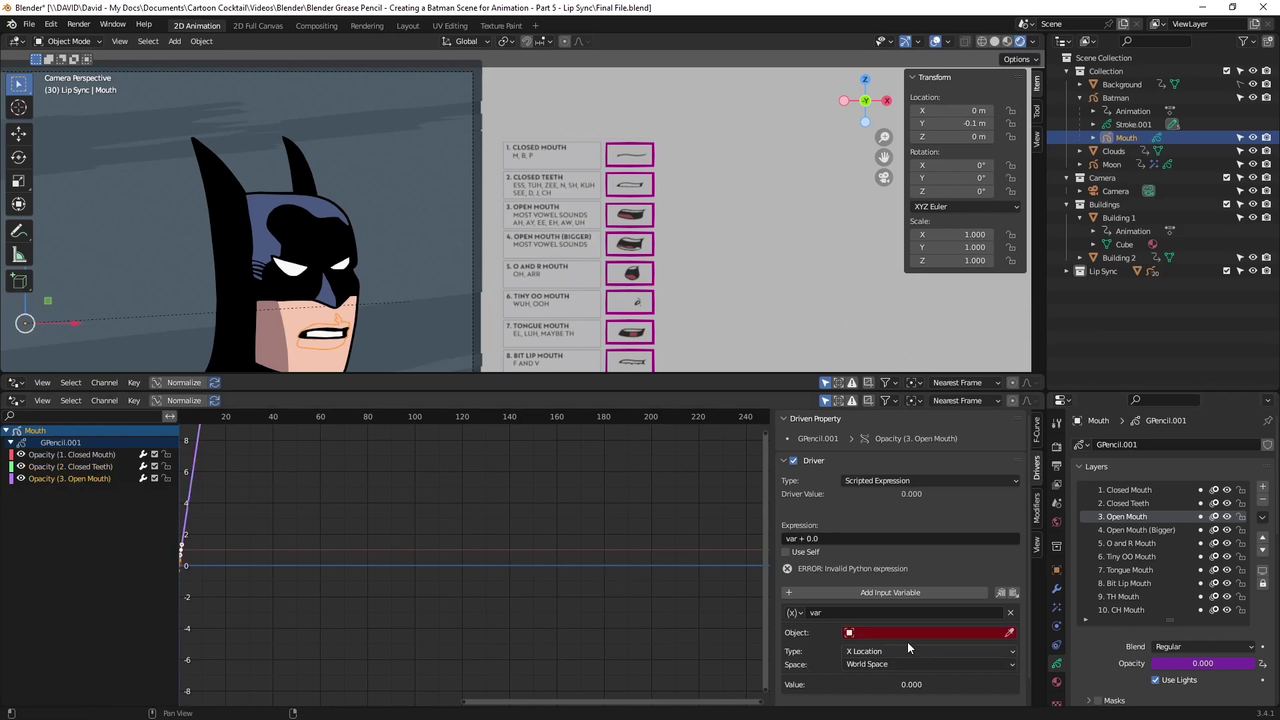
pyautogui.click(790, 614)
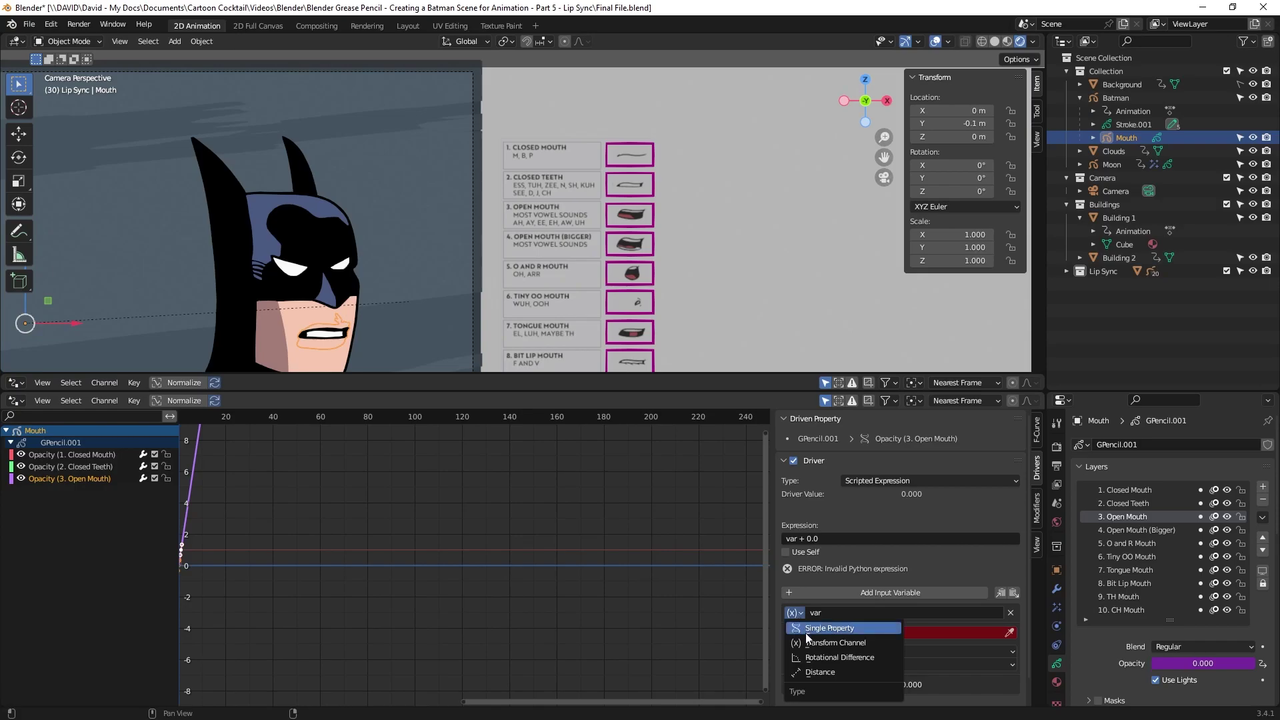
pyautogui.click(812, 677)
pyautogui.click(889, 633)
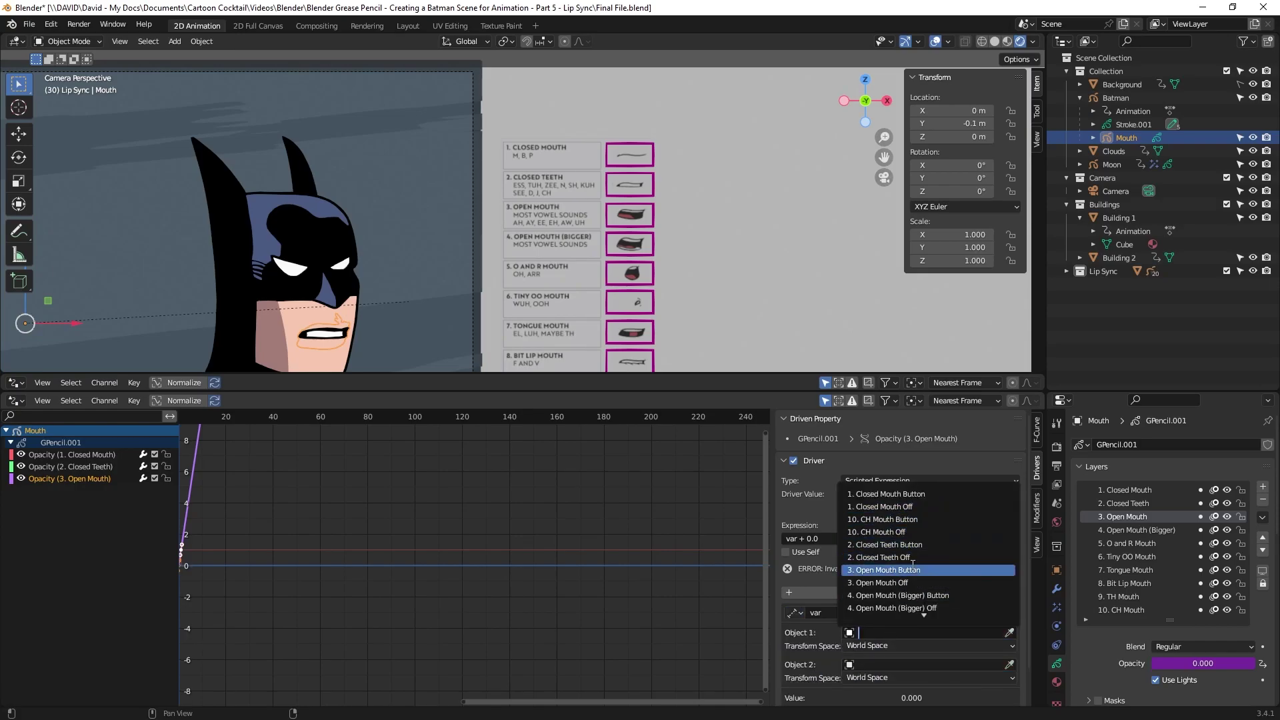
pyautogui.click(915, 570)
pyautogui.click(890, 661)
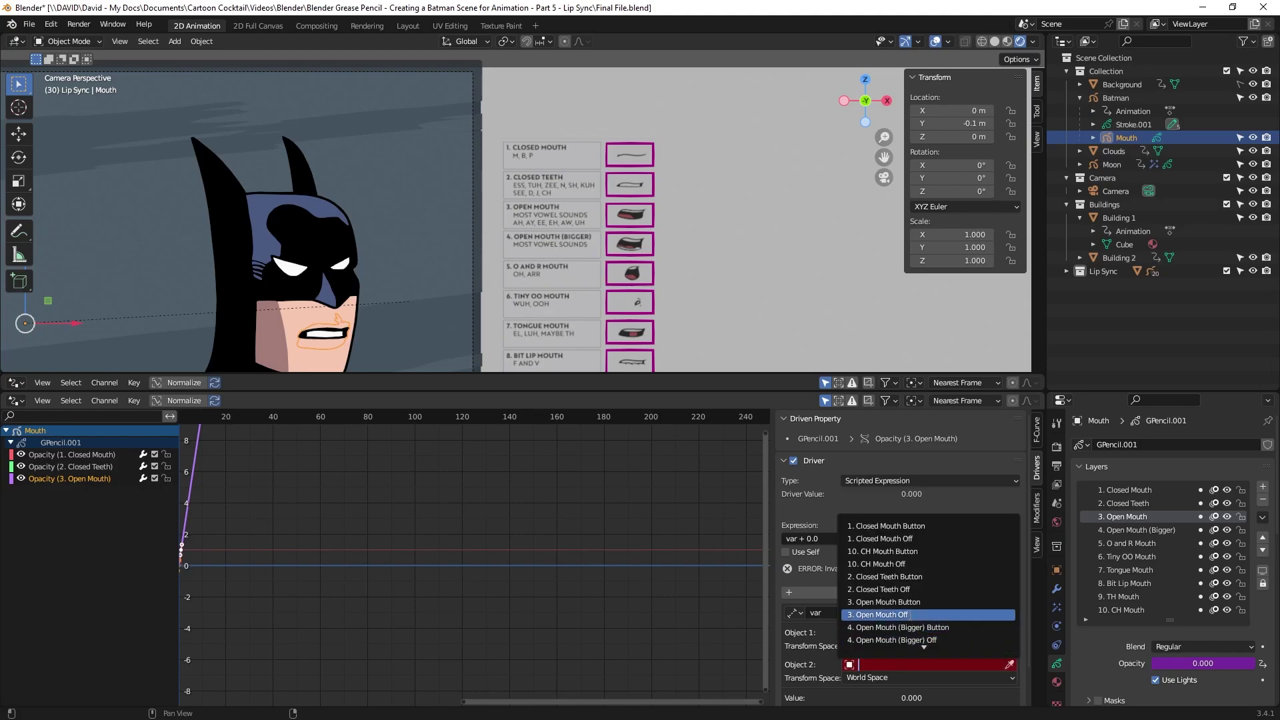
pyautogui.click(910, 614)
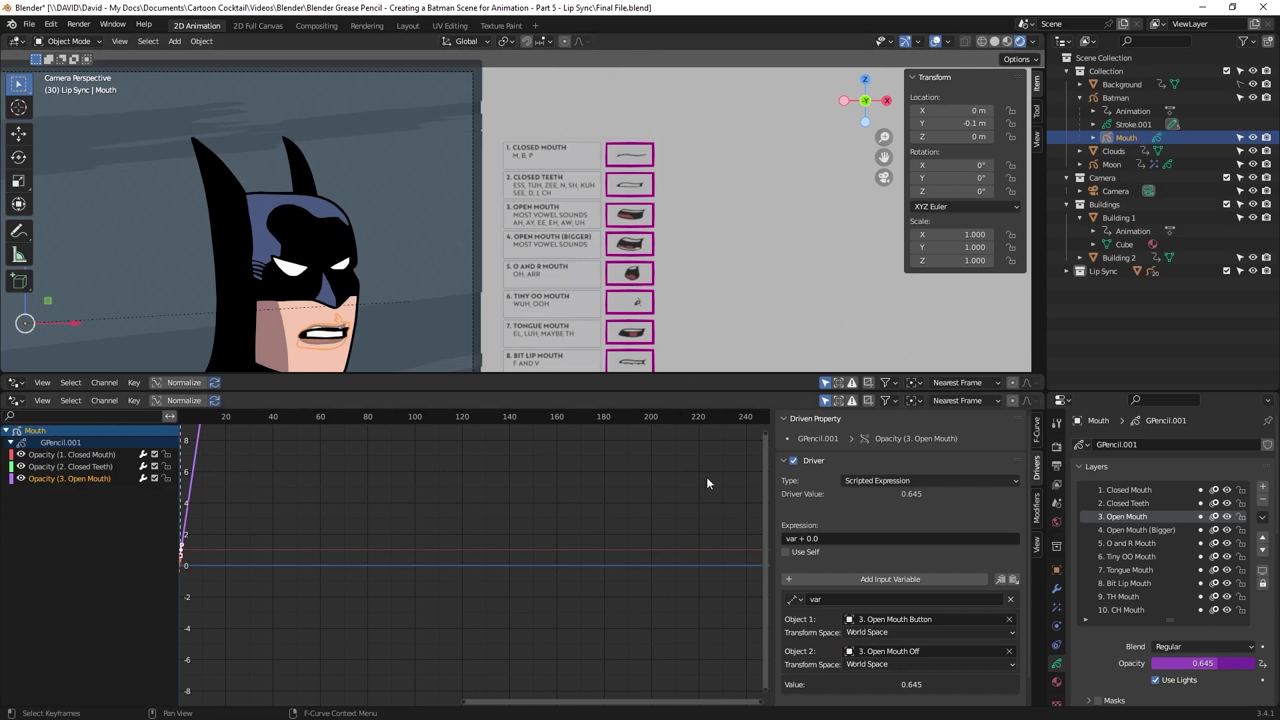
# Set the open mouth opacity driver's expression to var*2
pyautogui.click(793, 538)
pyautogui.moveTo(798, 540); pyautogui.dragTo(856, 541)
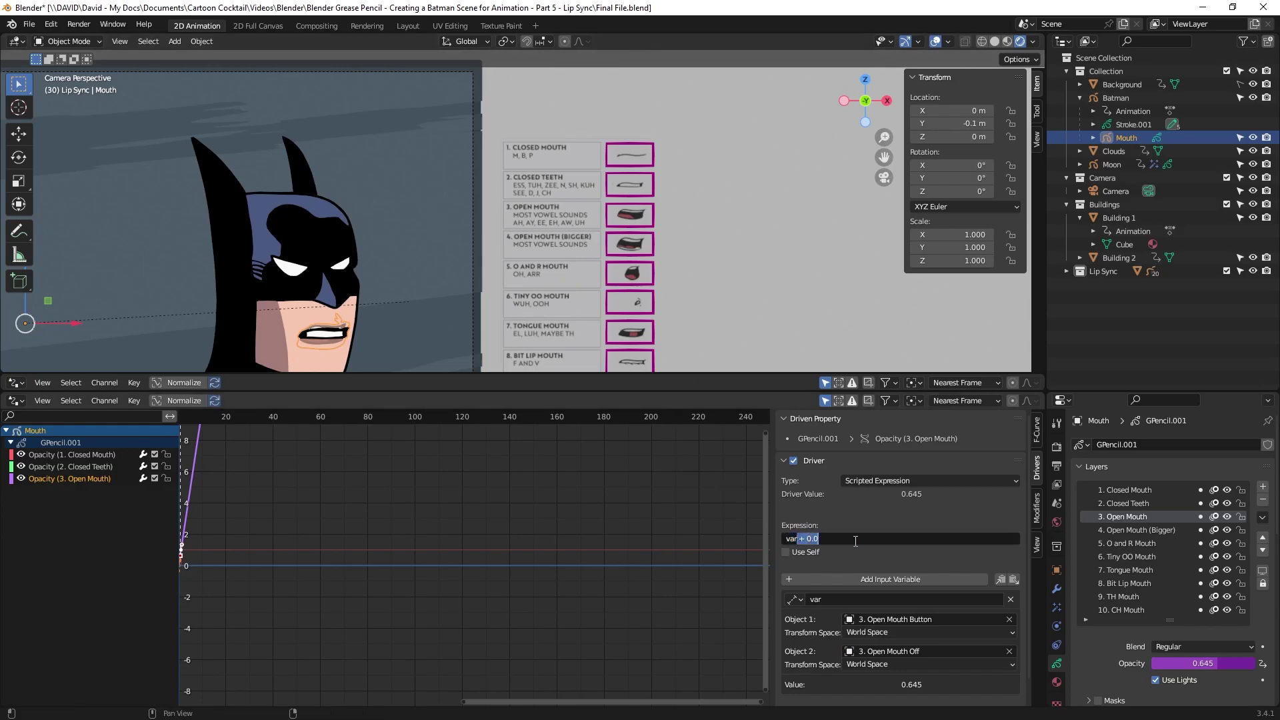
pyautogui.write('*2')
pyautogui.press('Return')
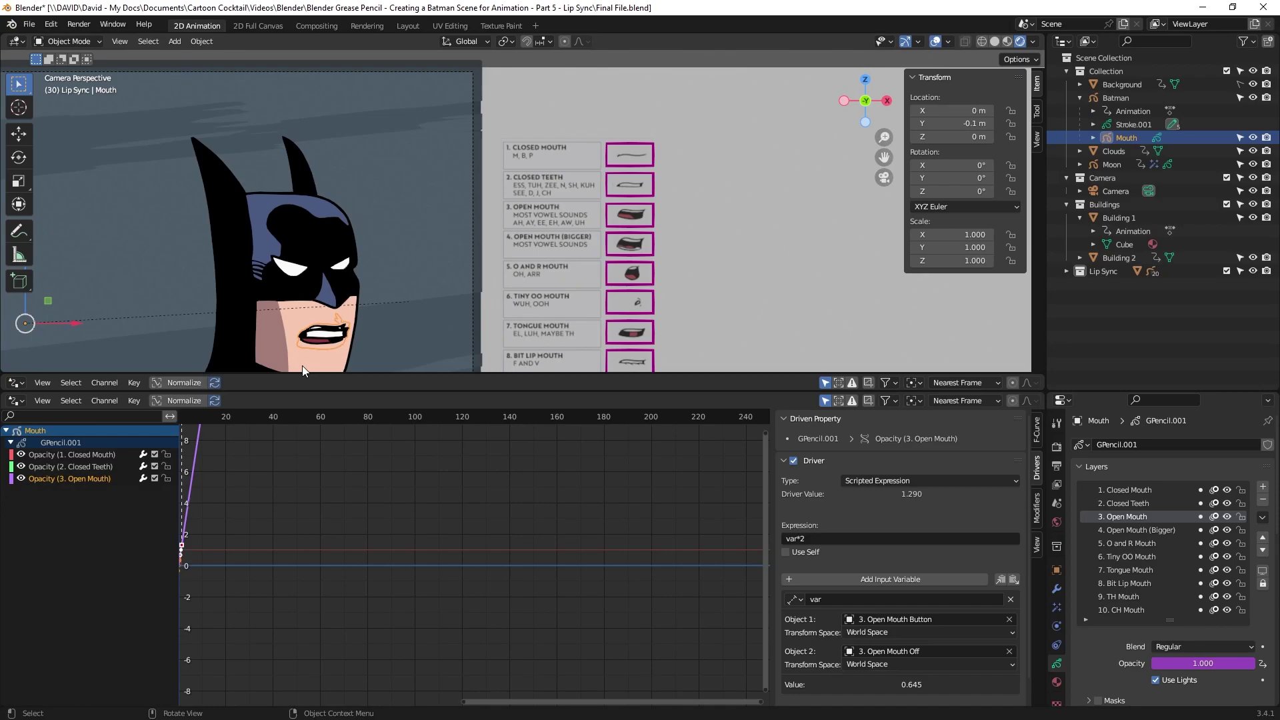
# Drive the "4. Open Mouth (Bigger)" layer's opacity with var*2, using the distance between its Button and Off objects
pyautogui.click(1138, 529)
pyautogui.rightClick(1203, 663)
pyautogui.click(1166, 569)
pyautogui.click(926, 632)
# Drive the "5. O and R Mouth" layer's opacity with var*2, using the distance between its Button and Off objects
pyautogui.click(1130, 543)
pyautogui.rightClick(1193, 666)
pyautogui.click(1193, 665)
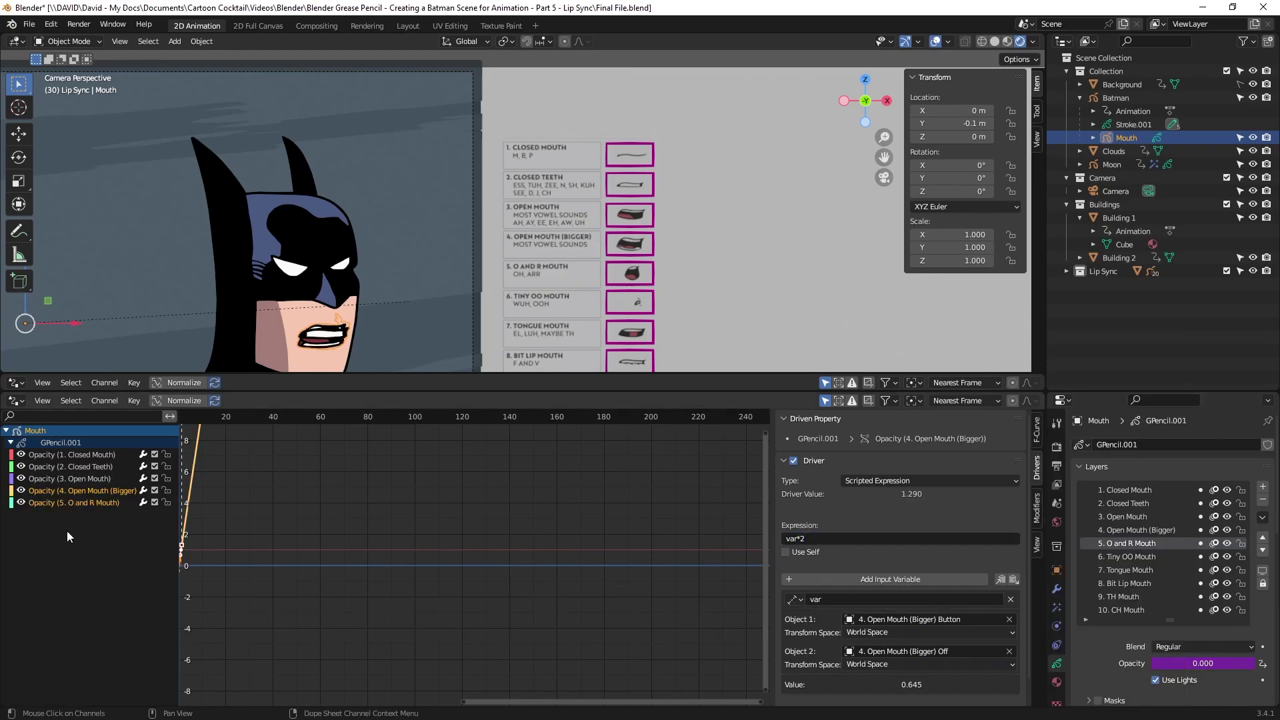
pyautogui.click(846, 539)
pyautogui.write('*2')
pyautogui.press('Return')
pyautogui.click(795, 612)
pyautogui.click(878, 632)
pyautogui.click(906, 663)
# Drive the "6. Tiny OO Mouth" layer's opacity with var*2, using the distance between its Button and Off objects
pyautogui.click(1131, 557)
pyautogui.rightClick(1195, 666)
pyautogui.click(1166, 569)
pyautogui.click(67, 515)
pyautogui.click(899, 539)
pyautogui.write('*2')
pyautogui.click(927, 620)
pyautogui.click(886, 603)
pyautogui.click(926, 651)
pyautogui.click(886, 634)
# Drive the "7. Tongue Mouth" layer's opacity with var*2, using the distance between "7. Tongue Mouth Button" and "7. Tongue Mouth Off"
pyautogui.click(1131, 570)
pyautogui.rightClick(1197, 658)
pyautogui.click(1167, 565)
pyautogui.click(67, 527)
pyautogui.write('*2')
pyautogui.click(927, 620)
pyautogui.click(926, 652)
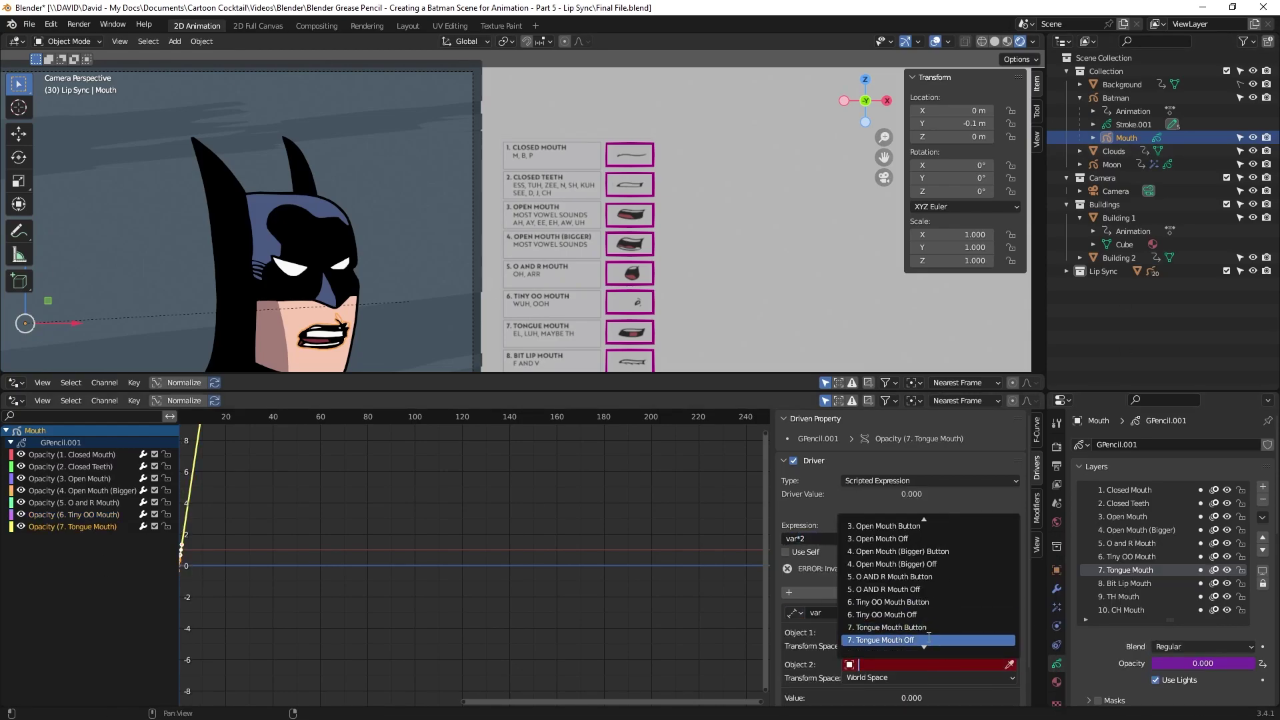
# Drive the "8. Bit Lip Mouth" layer's opacity with var*2, using the distance between its Button and Off objects
pyautogui.click(1131, 583)
pyautogui.rightClick(1169, 659)
pyautogui.click(1110, 565)
pyautogui.click(67, 539)
pyautogui.write('*2')
pyautogui.click(926, 620)
pyautogui.click(887, 604)
pyautogui.click(926, 652)
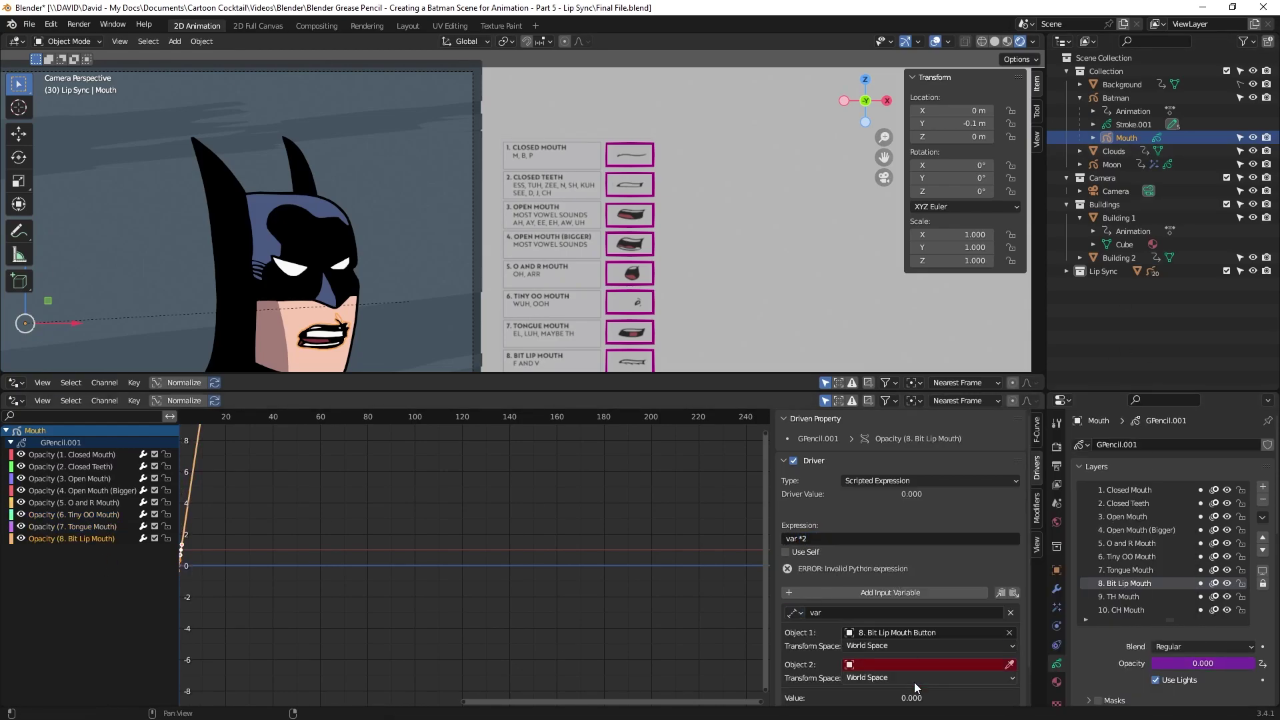
pyautogui.click(886, 635)
# Drive the "9. TH Mouth" layer's opacity with var*2, using the distance between its Button and Off objects
pyautogui.click(1122, 596)
pyautogui.rightClick(1197, 663)
pyautogui.click(1110, 565)
pyautogui.click(67, 551)
pyautogui.click(900, 539)
pyautogui.write('*2')
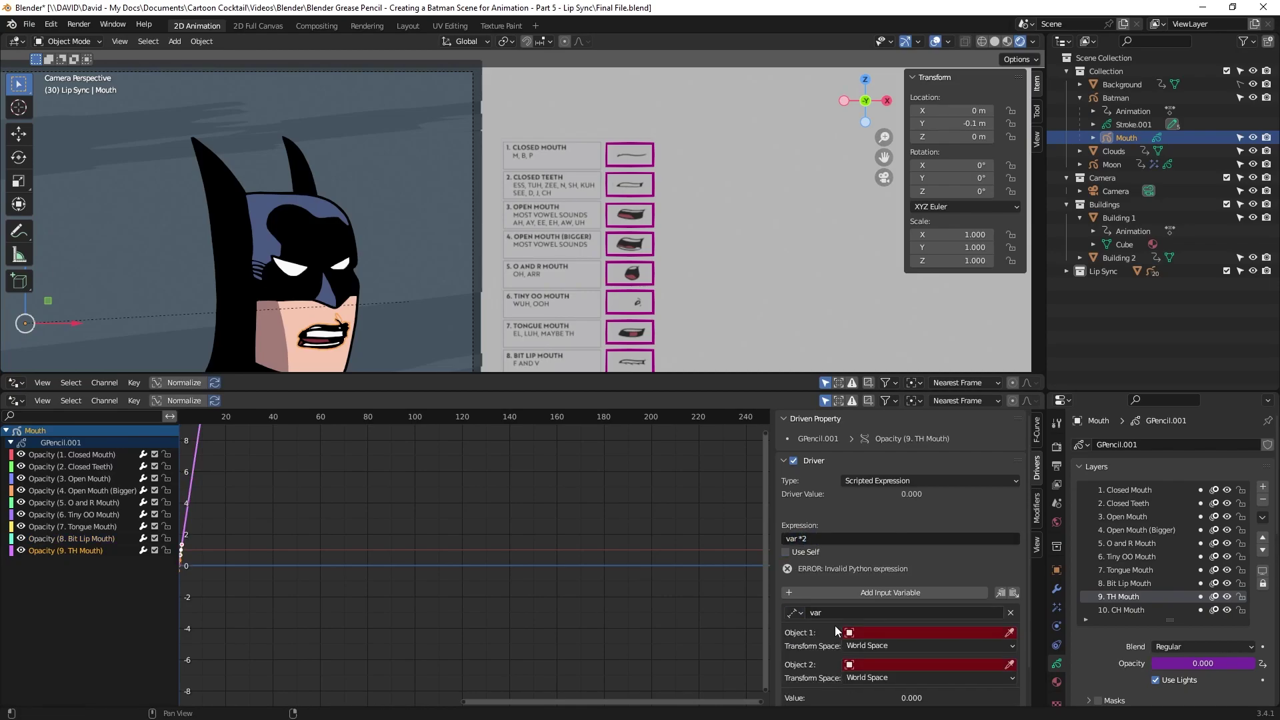
pyautogui.click(927, 664)
pyautogui.click(927, 640)
# Drive the "10. CH Mouth" layer's opacity with var*2, using the distance between its Button and Off objects
pyautogui.click(1123, 610)
pyautogui.rightClick(1197, 663)
pyautogui.click(1156, 576)
pyautogui.click(67, 562)
pyautogui.click(900, 538)
pyautogui.write('*2')
pyautogui.click(927, 619)
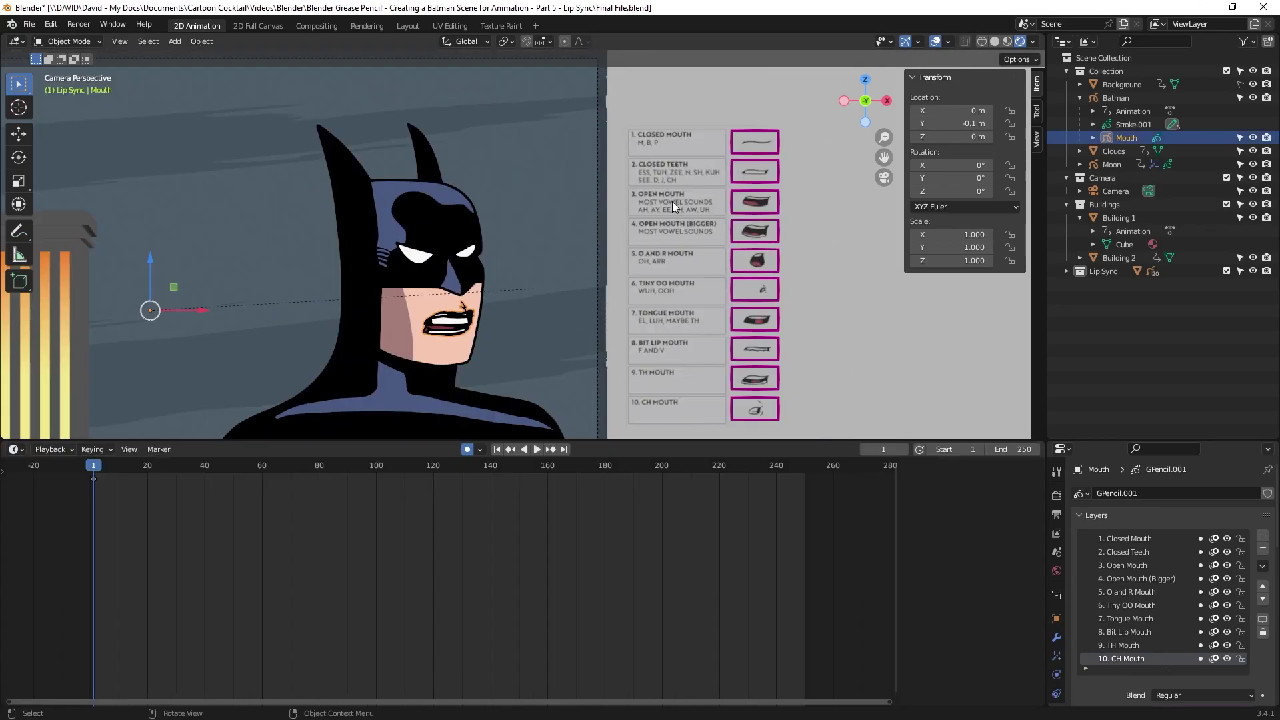
# Slide the closed teeth, open mouth, bigger open mouth, and O and R buttons along X to their off positions at frame 1
pyautogui.click(761, 178)
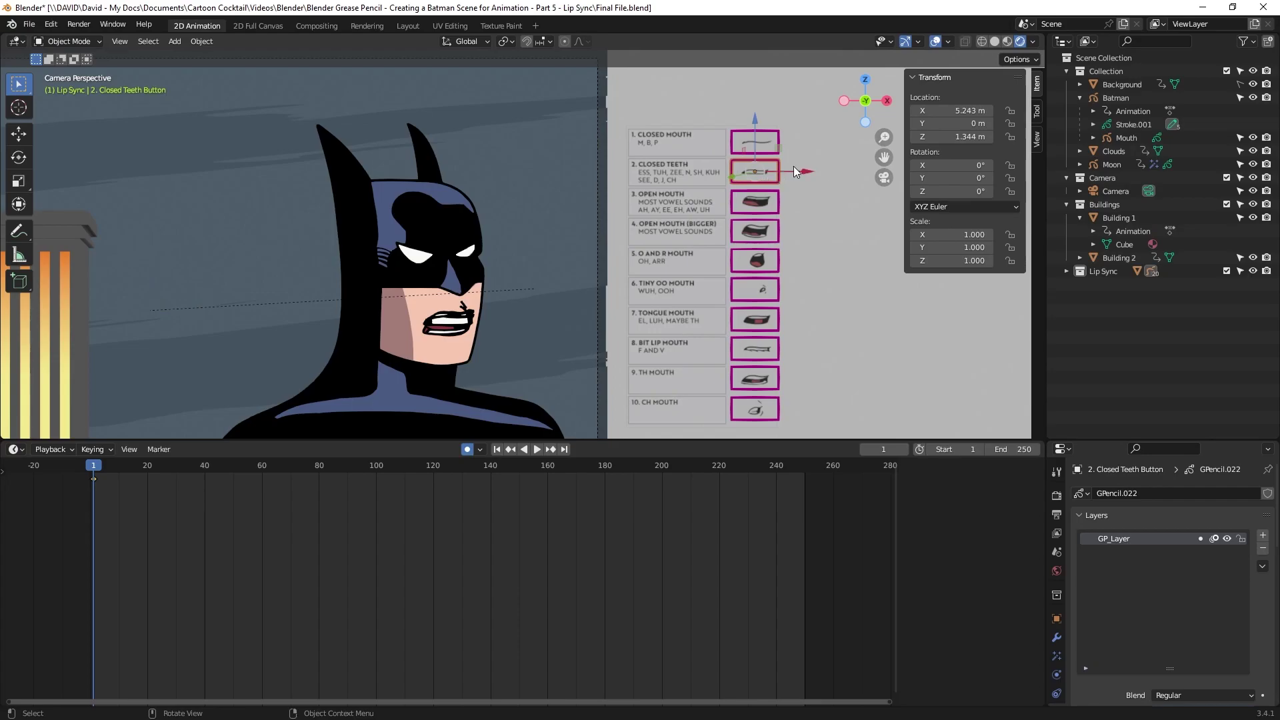
pyautogui.moveTo(801, 173); pyautogui.dragTo(879, 175)
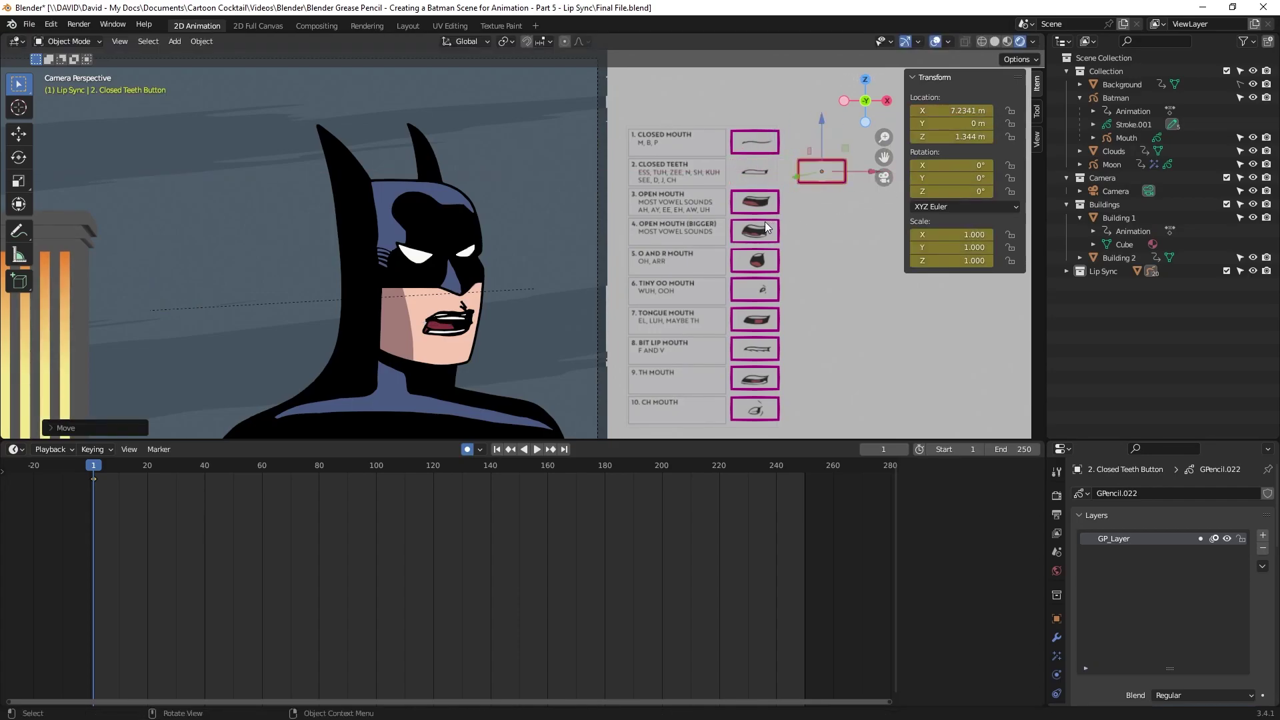
pyautogui.click(777, 206)
pyautogui.moveTo(801, 202); pyautogui.dragTo(868, 203)
pyautogui.click(756, 230)
pyautogui.moveTo(801, 230); pyautogui.dragTo(868, 230)
pyautogui.click(756, 260)
pyautogui.moveTo(799, 258); pyautogui.dragTo(866, 259)
# Slide the tiny OO, tongue, bit lip, TH and CH mouth buttons along X to their off positions at frame 1
pyautogui.click(762, 289)
pyautogui.moveTo(802, 288); pyautogui.dragTo(869, 288)
pyautogui.click(756, 320)
pyautogui.moveTo(801, 319); pyautogui.dragTo(868, 319)
pyautogui.click(756, 348)
pyautogui.moveTo(801, 348); pyautogui.dragTo(867, 348)
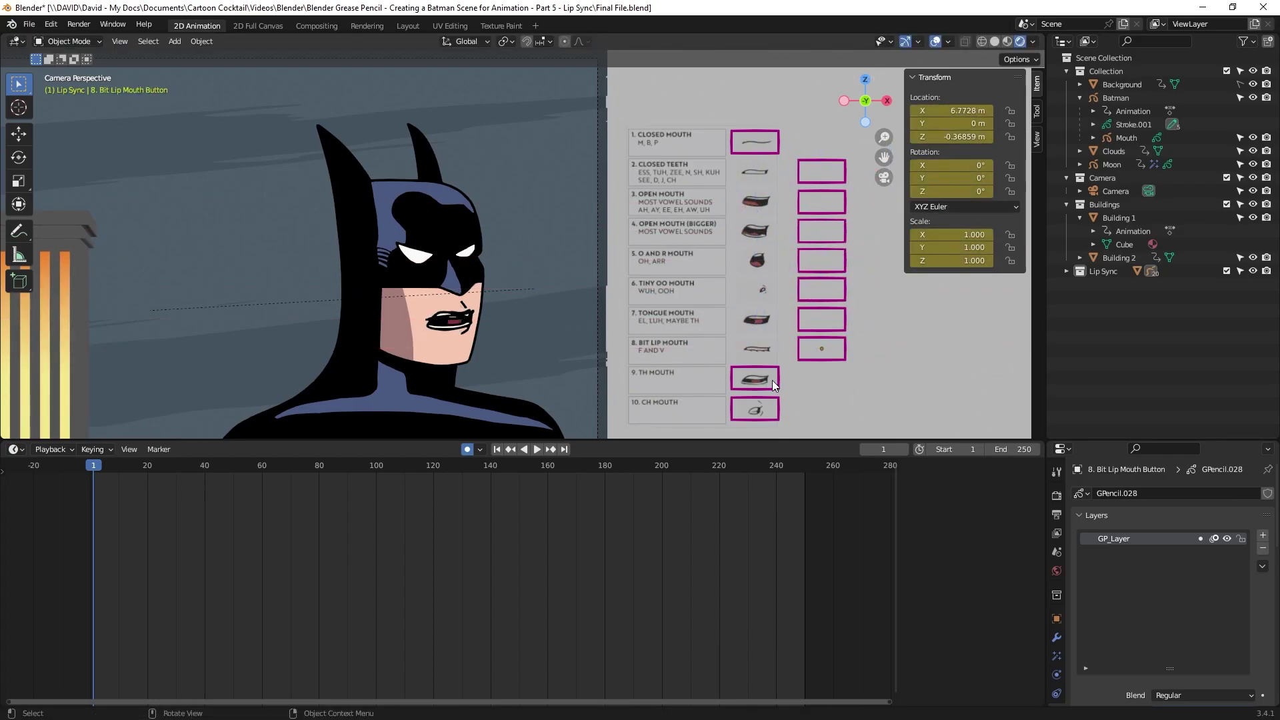
pyautogui.click(774, 380)
pyautogui.moveTo(807, 377); pyautogui.dragTo(885, 374)
pyautogui.moveTo(803, 414); pyautogui.dragTo(870, 414)
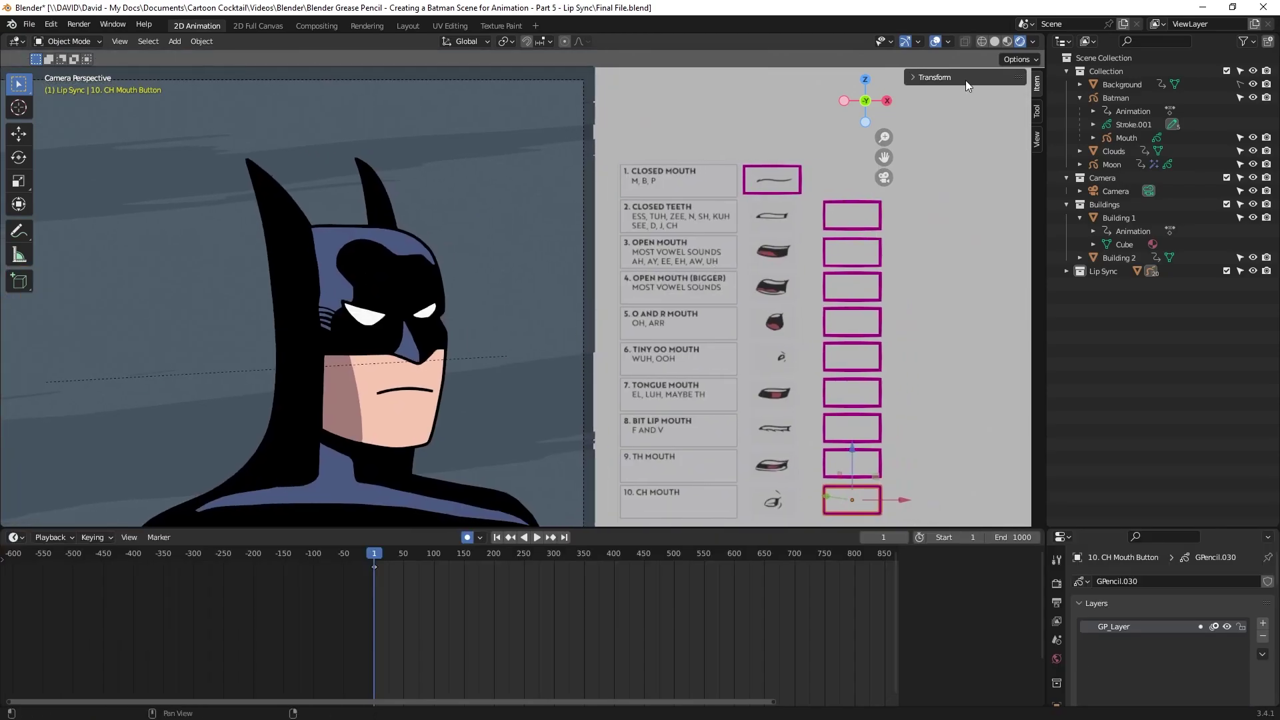
# Hide the transform sidebar and slide the closed mouth button to its off position at frame 14
pyautogui.press('n')
pyautogui.click(376, 557)
pyautogui.press('space')
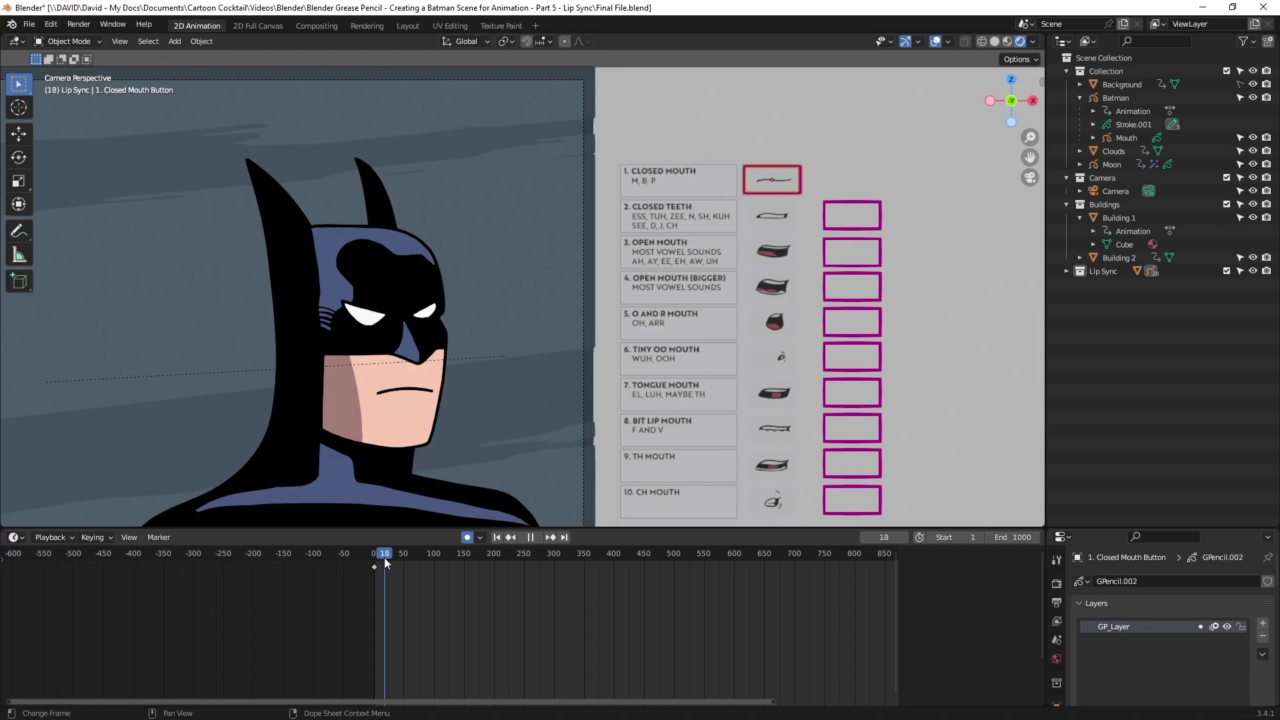
pyautogui.press('space')
pyautogui.press('Left')
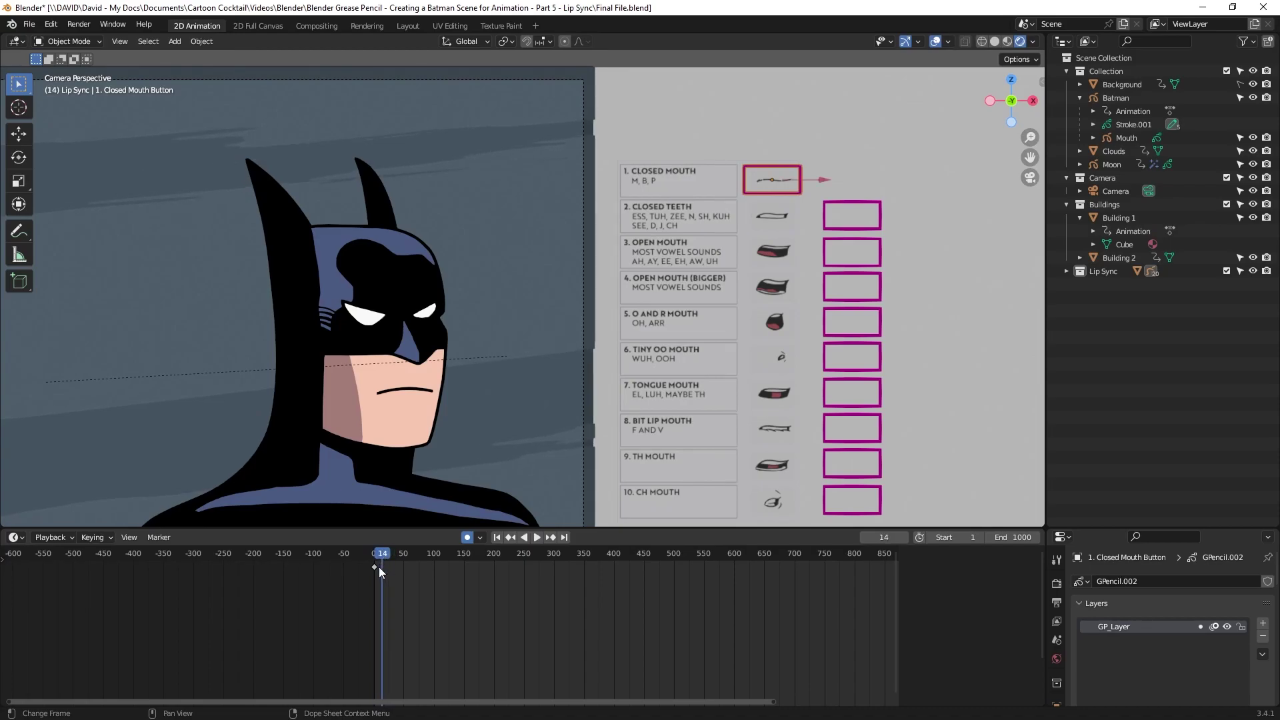
pyautogui.moveTo(828, 178); pyautogui.dragTo(907, 181)
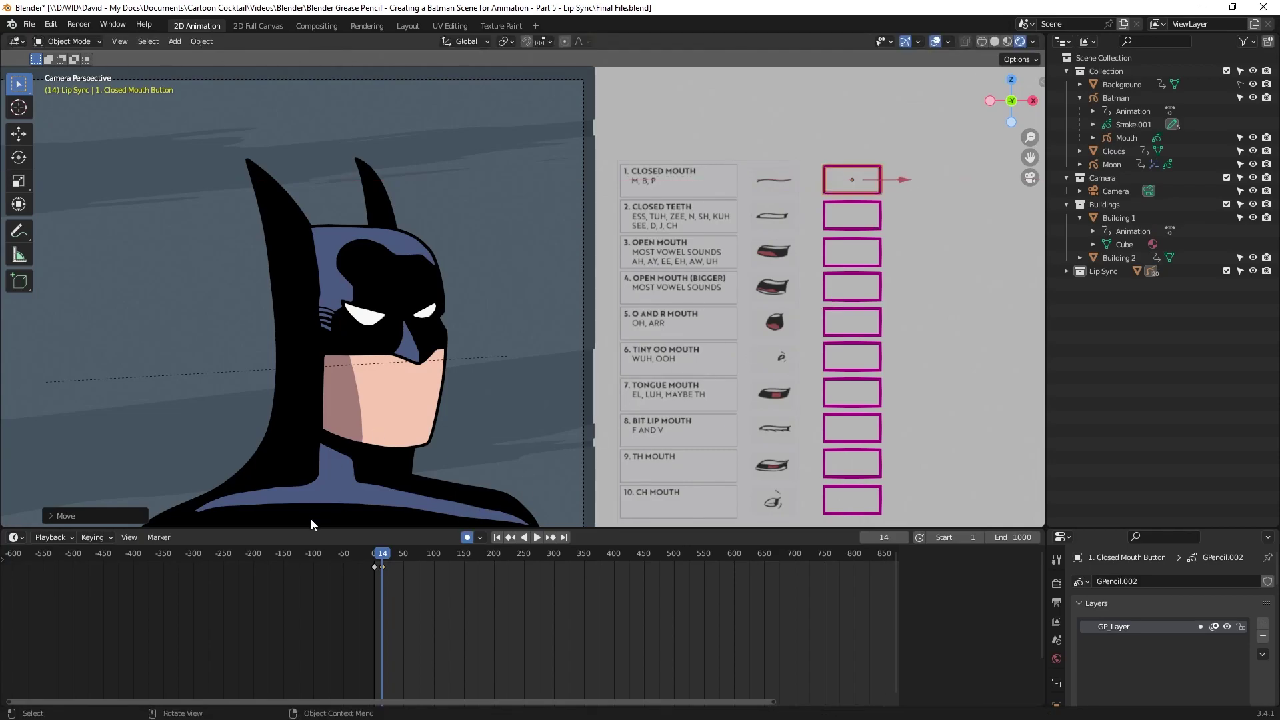
# Return to frame 1 and slide the closed mouth button along X back over its mouth drawing
pyautogui.click(384, 558)
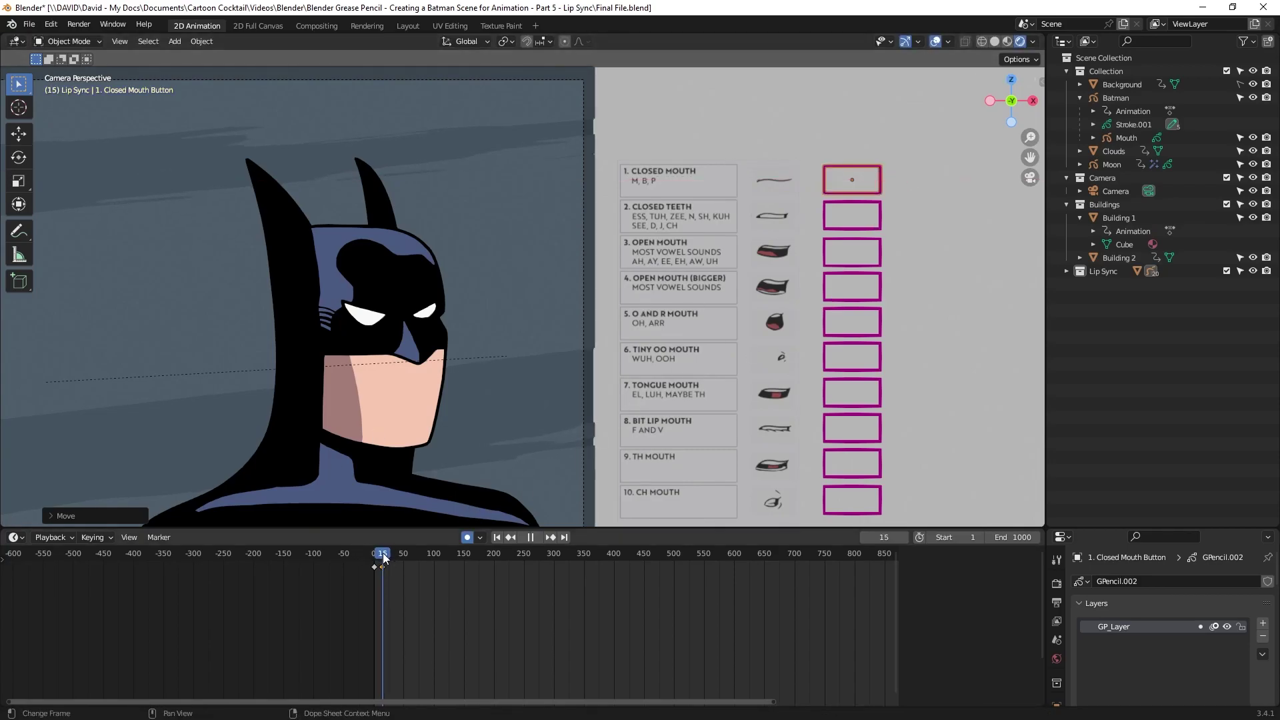
pyautogui.press('Escape')
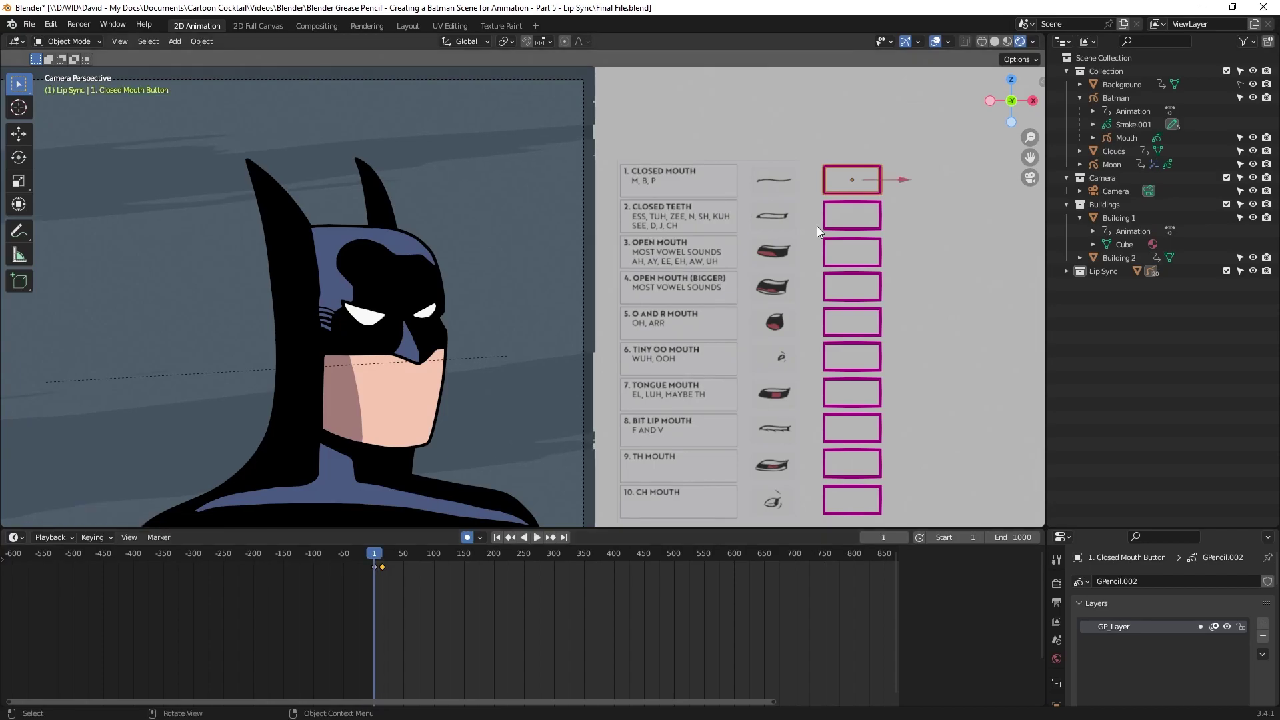
pyautogui.press('g')
pyautogui.press('x')
pyautogui.click(815, 193)
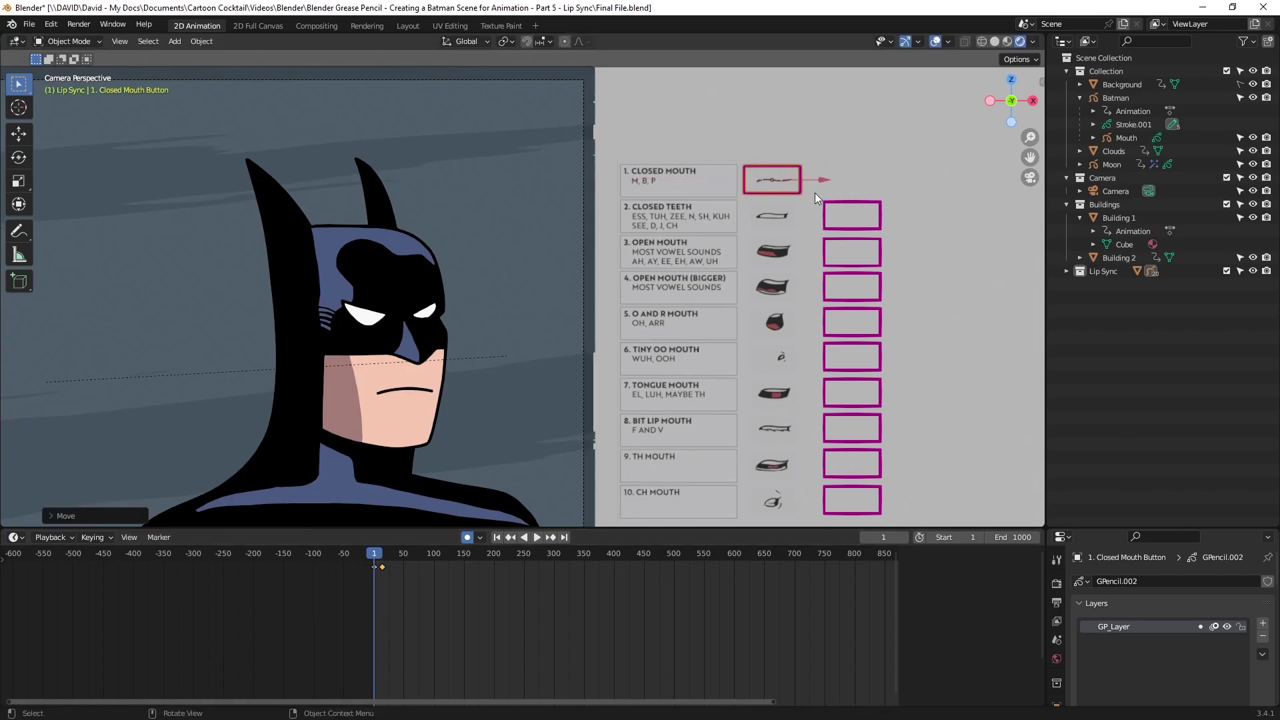
# Slide the open mouth button over its mouth drawing at frame 15
pyautogui.press('space')
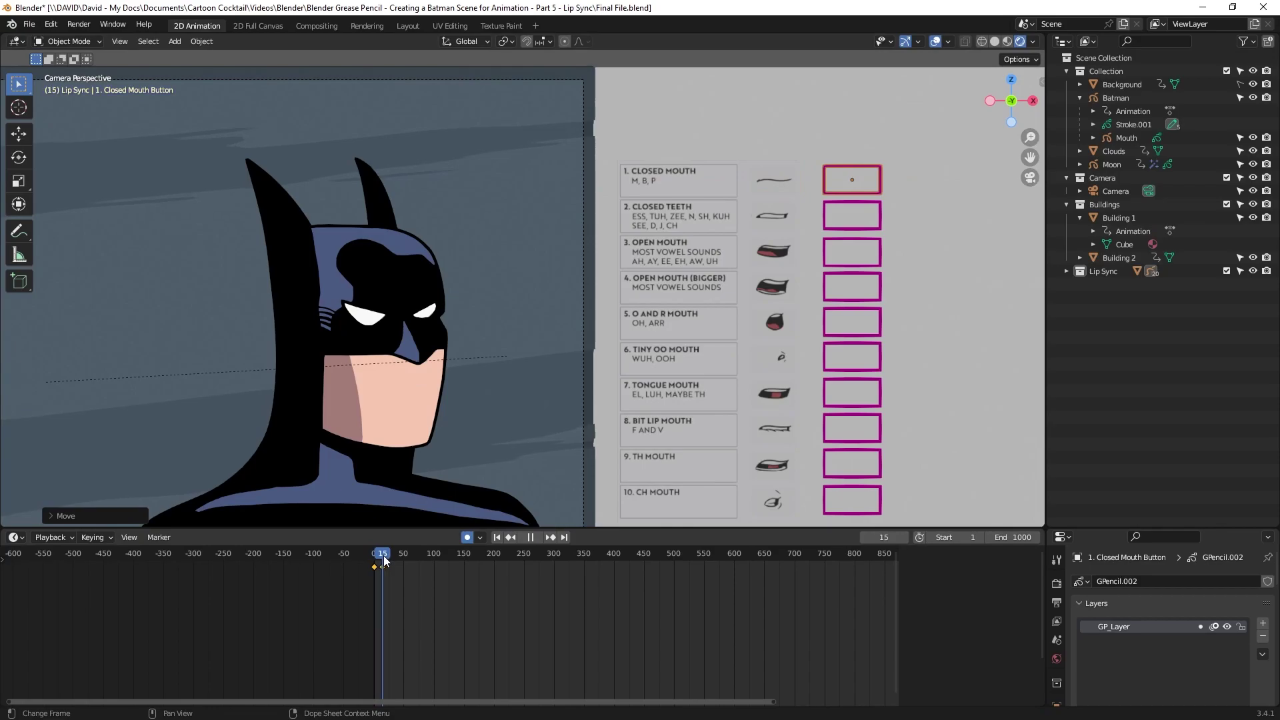
pyautogui.press('space')
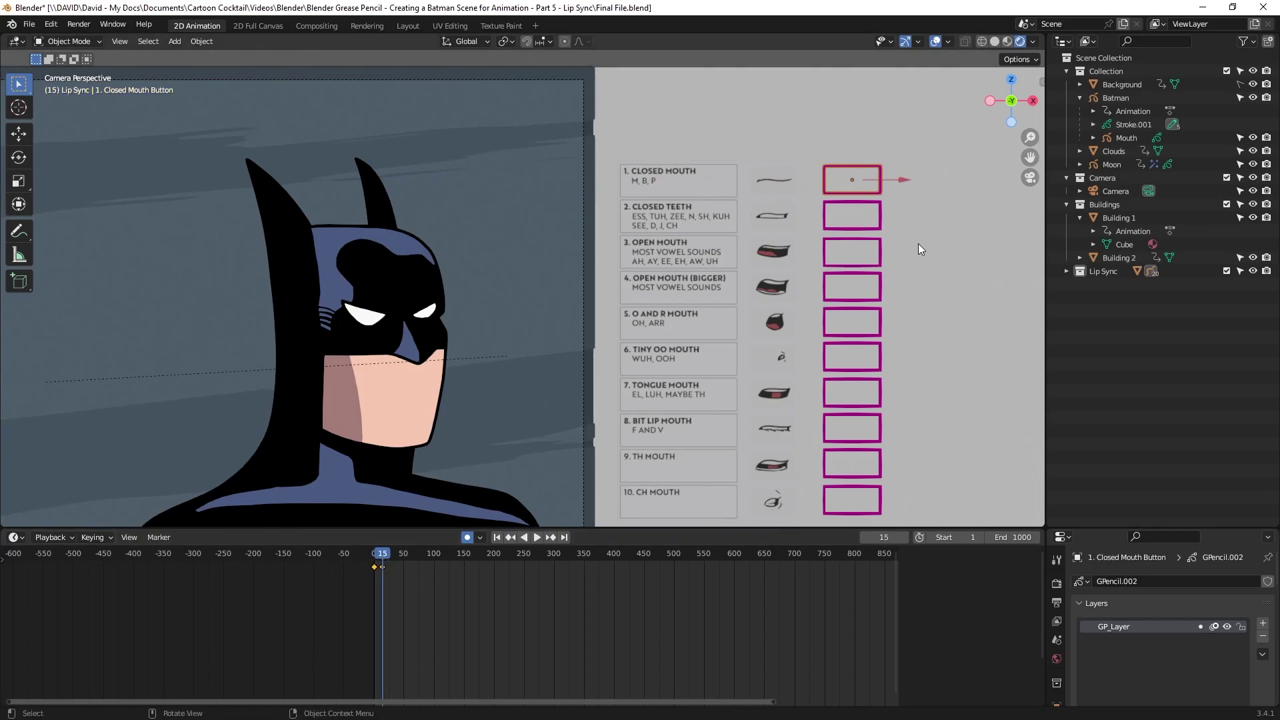
pyautogui.click(857, 258)
pyautogui.moveTo(898, 250); pyautogui.dragTo(730, 265)
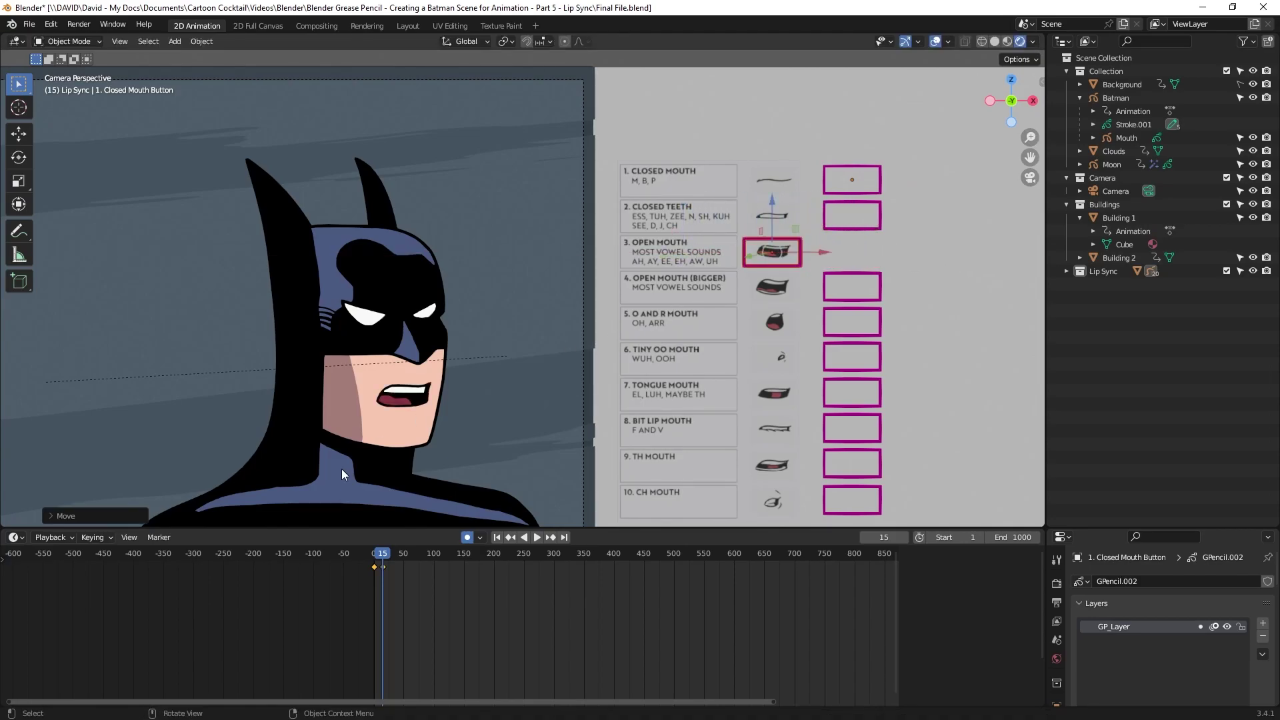
# Shift the open mouth button's on keyframe to frame 14 and slide the button to its off position at frame 17
pyautogui.press('space')
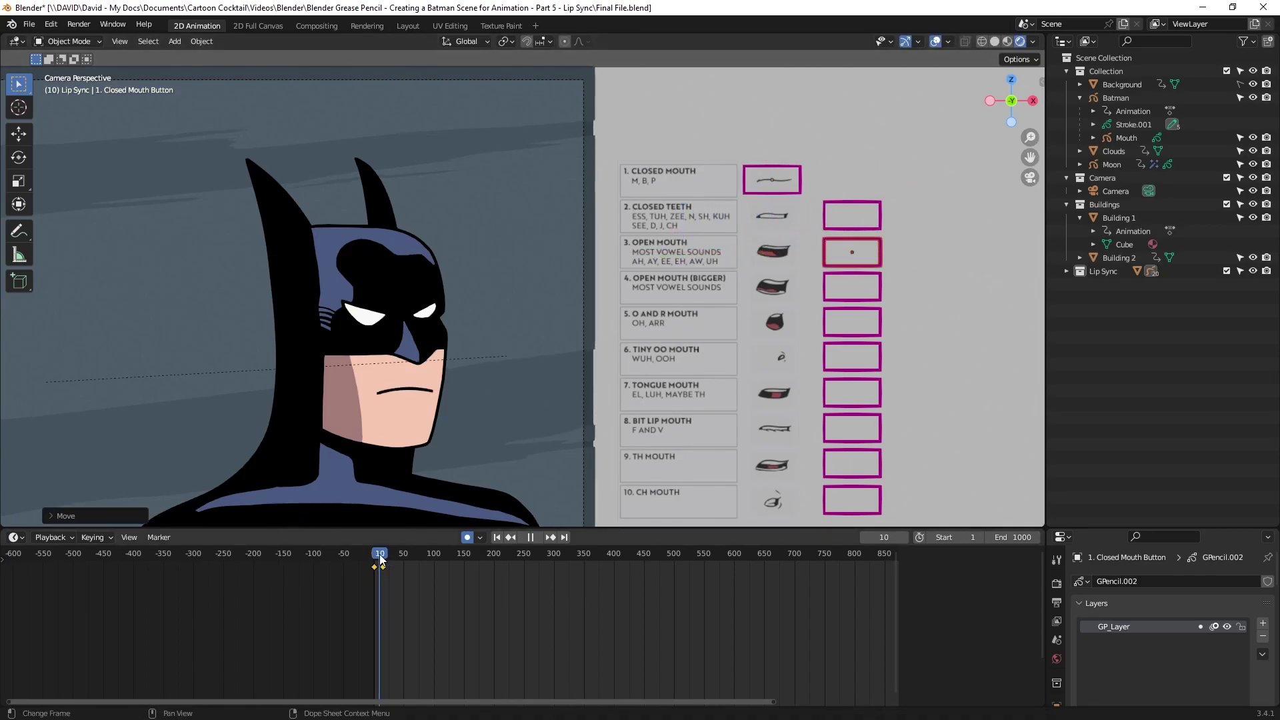
pyautogui.scroll(5, 383, 559)
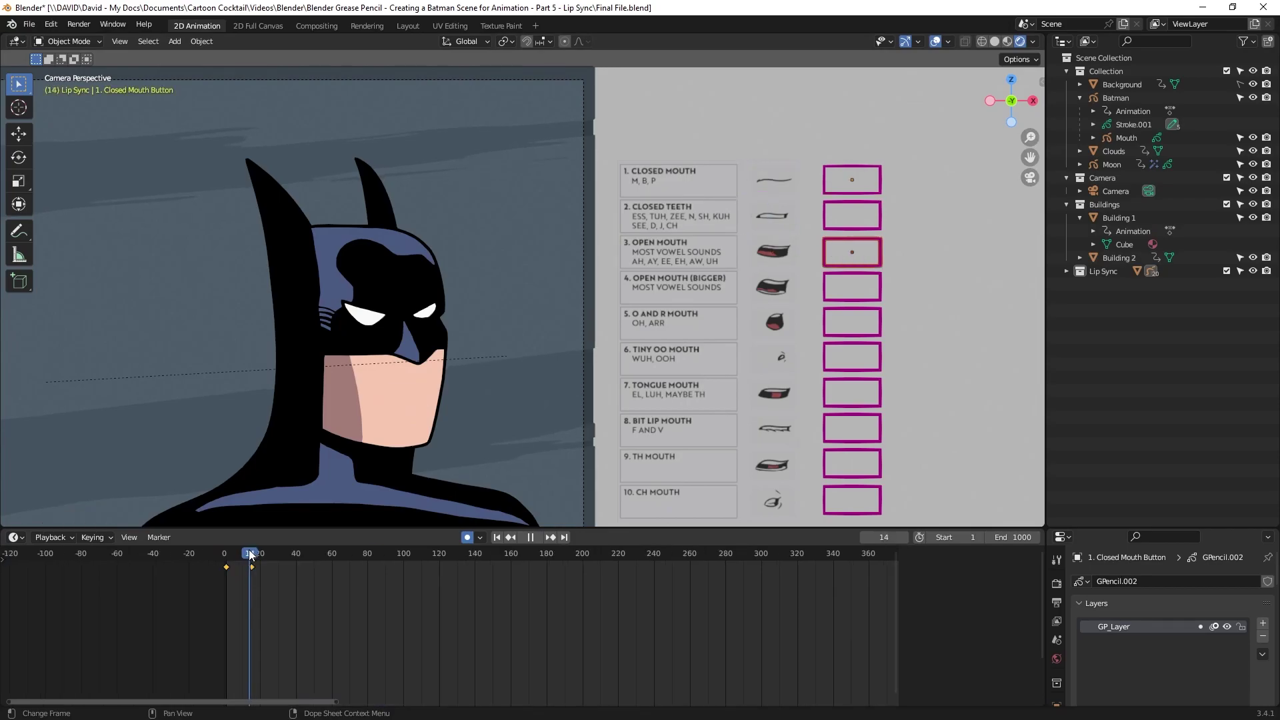
pyautogui.press('space')
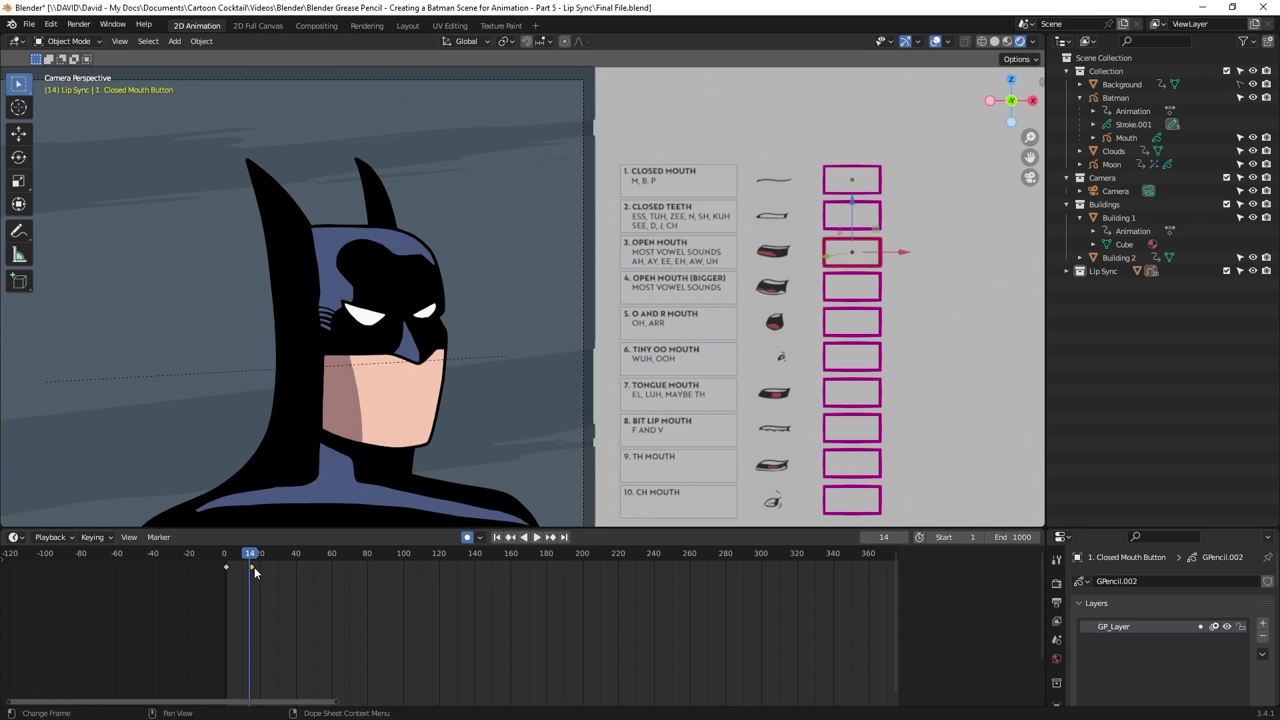
pyautogui.moveTo(254, 566); pyautogui.dragTo(251, 567)
pyautogui.press('space')
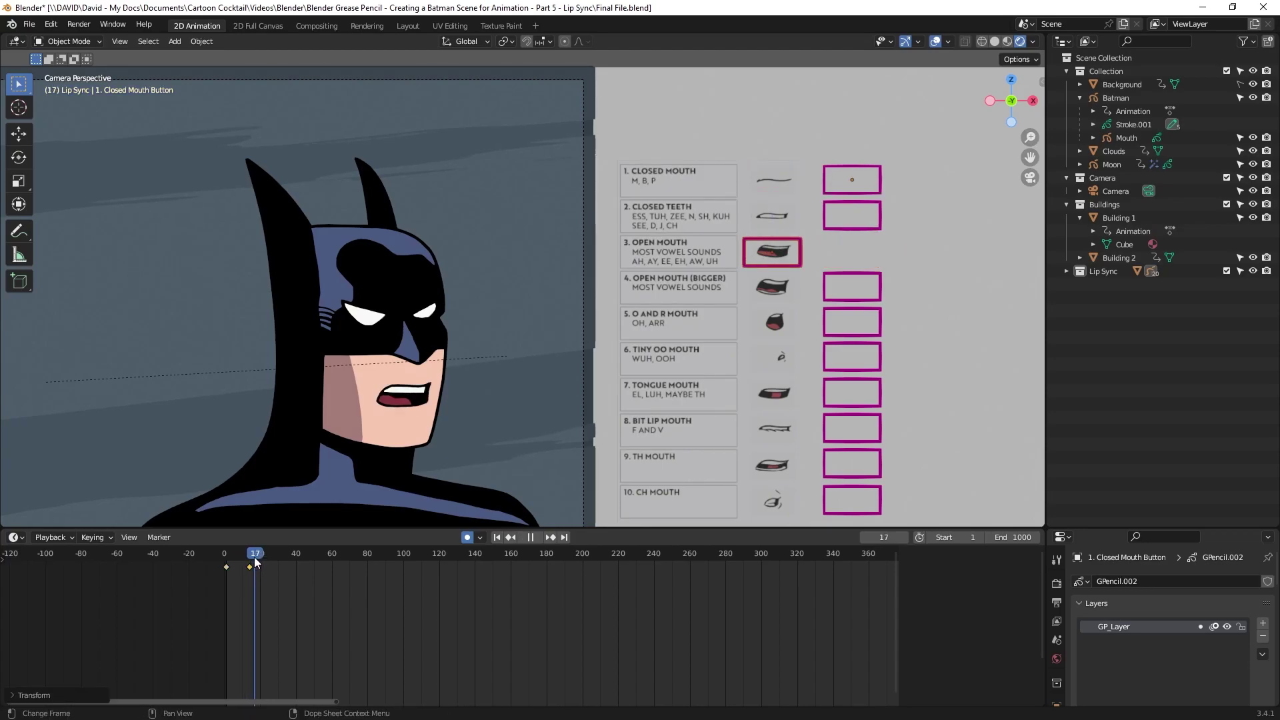
pyautogui.press('space')
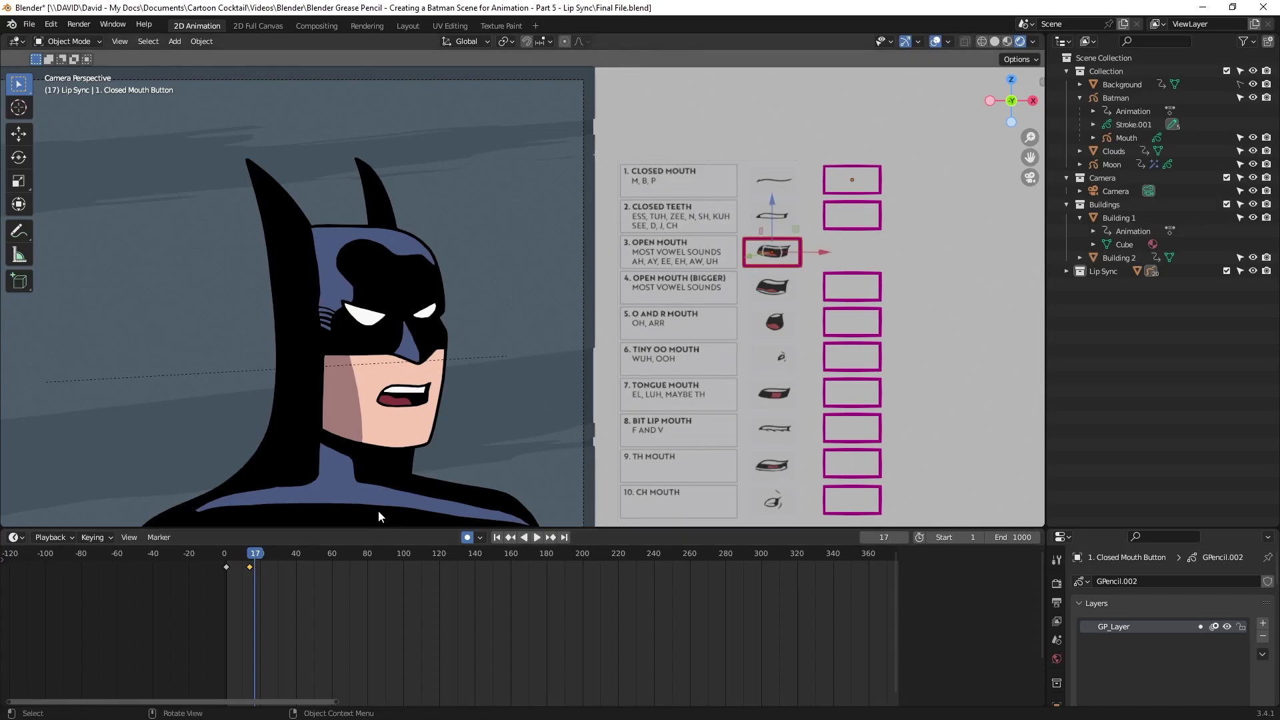
pyautogui.moveTo(822, 250); pyautogui.dragTo(901, 252)
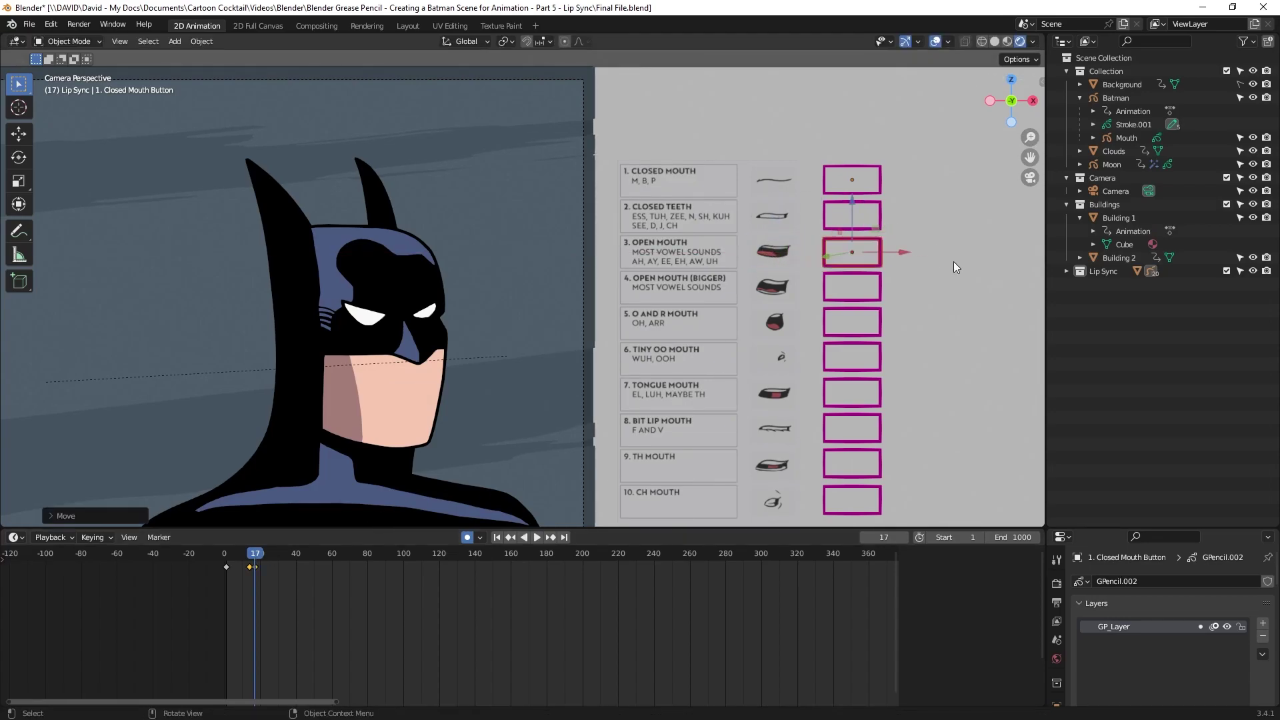
# Slide the bit lip mouth button over its drawing at frame 17 and to its off position at frame 19
pyautogui.click(870, 462)
pyautogui.moveTo(892, 460)
pyautogui.mouseDown()
pyautogui.moveTo(768, 484)
pyautogui.moveTo(860, 470)
pyautogui.moveTo(879, 432)
pyautogui.moveTo(813, 431)
pyautogui.mouseUp()
pyautogui.click(878, 428)
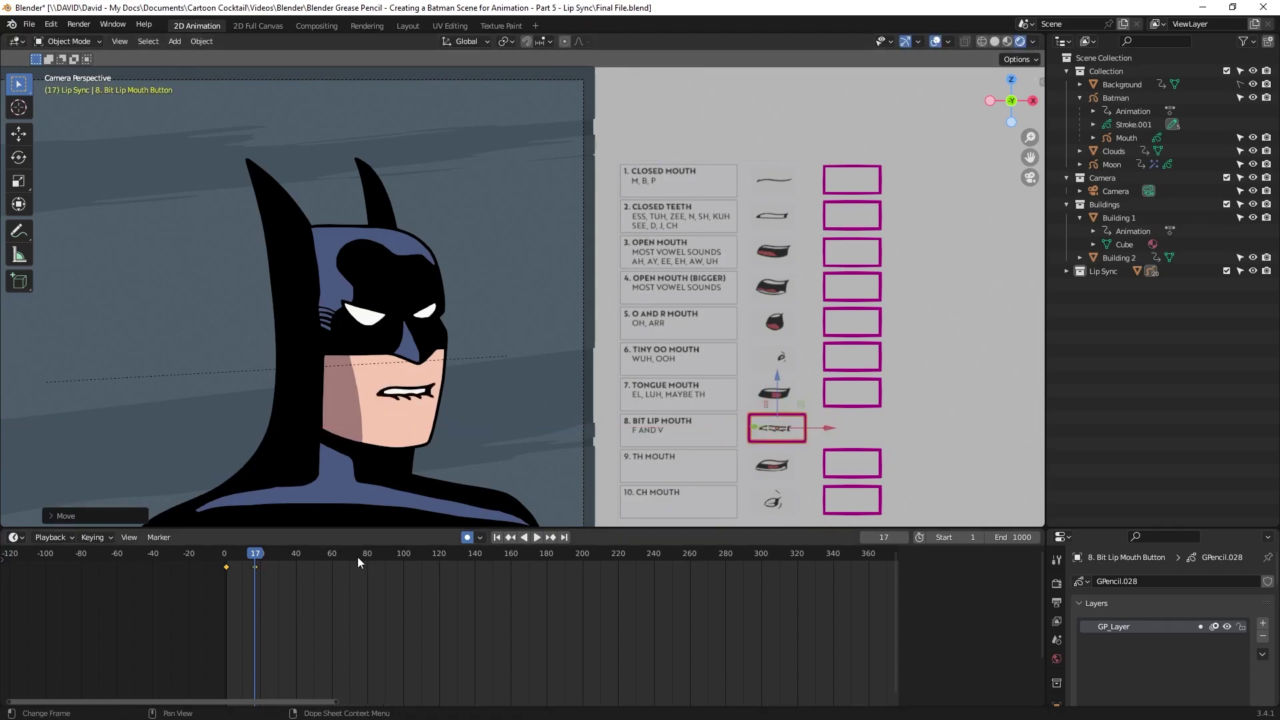
pyautogui.click(254, 558)
pyautogui.press('space')
pyautogui.moveTo(255, 560); pyautogui.dragTo(261, 561)
pyautogui.press('space')
pyautogui.moveTo(832, 427); pyautogui.dragTo(908, 427)
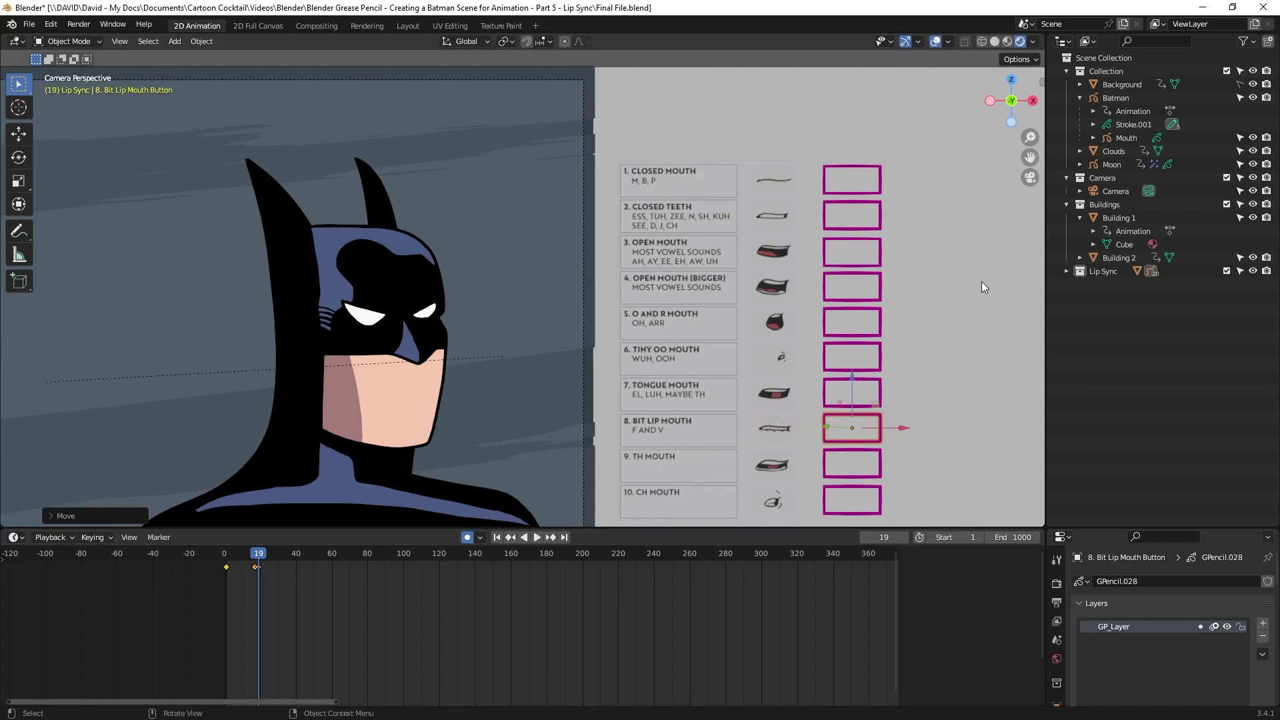
# Slide the open mouth button over its drawing at frame 19 and to its off position at frame 22
pyautogui.click(844, 256)
pyautogui.moveTo(904, 253); pyautogui.dragTo(804, 262)
pyautogui.press('space')
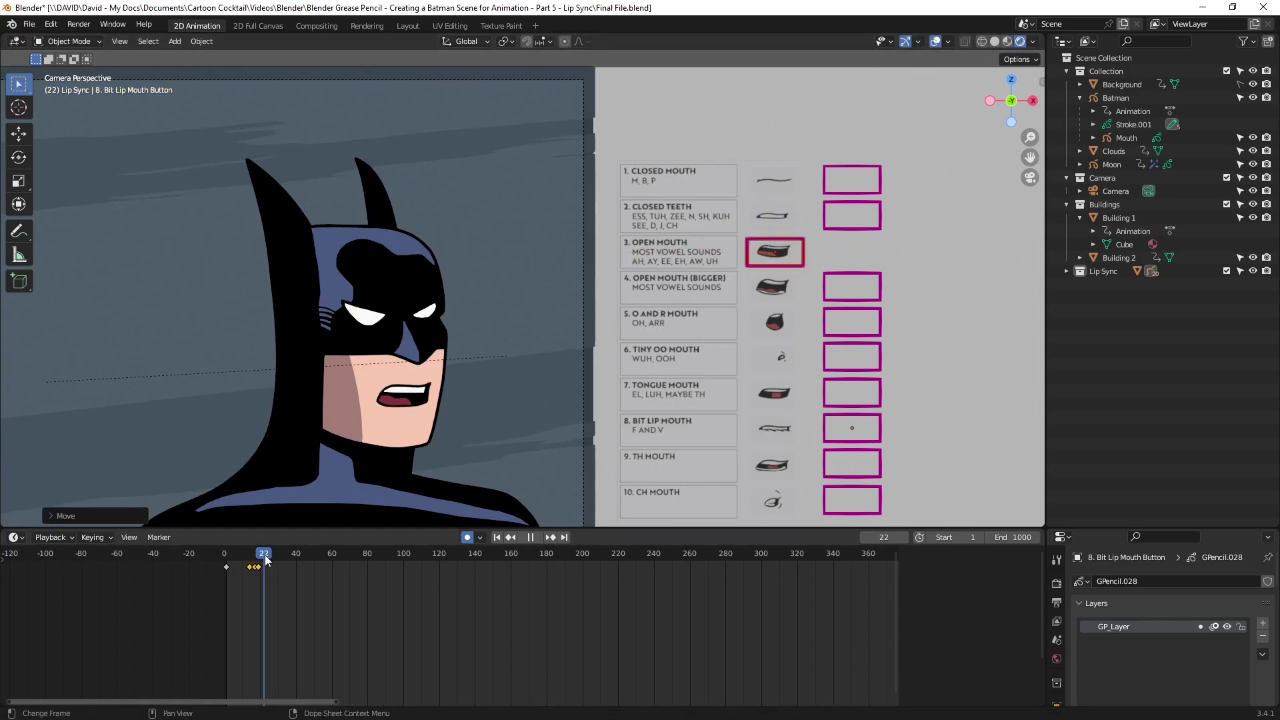
pyautogui.press('space')
pyautogui.moveTo(829, 253); pyautogui.dragTo(946, 248)
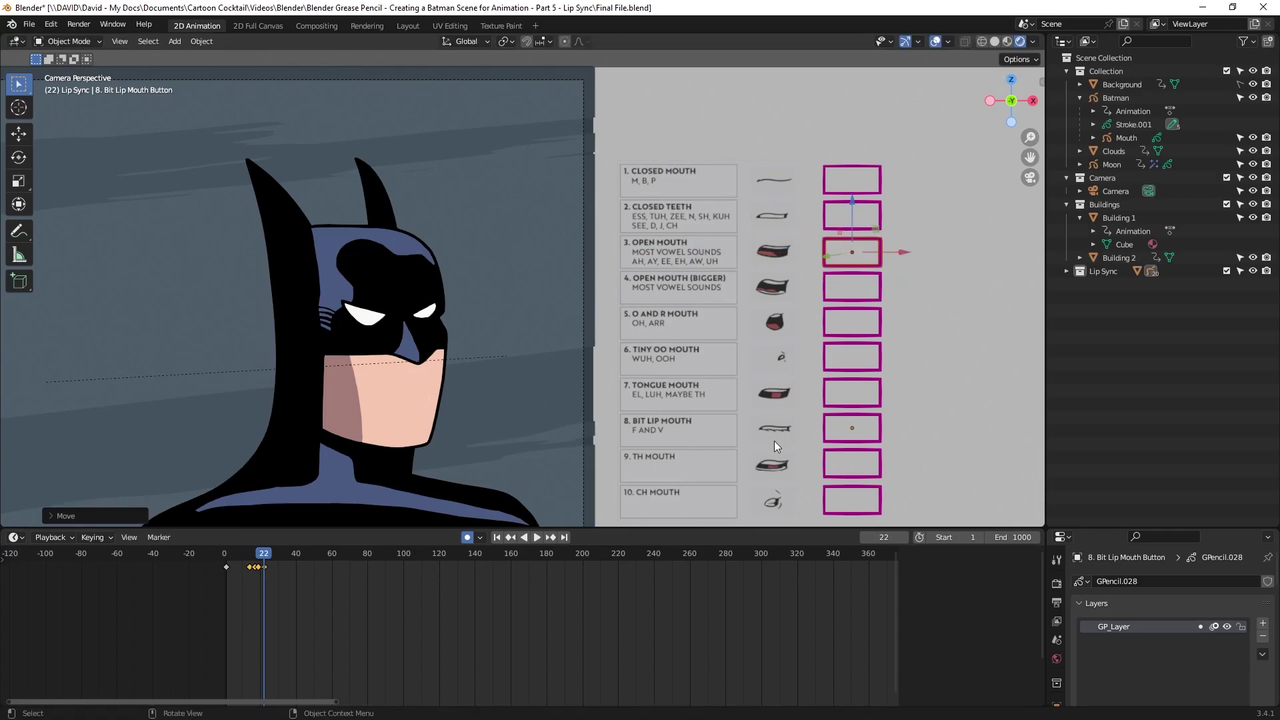
# Slide the tongue mouth button over its drawing at frame 22 and to its off position at frame 27
pyautogui.click(906, 388)
pyautogui.moveTo(900, 392); pyautogui.dragTo(768, 396)
pyautogui.press('space')
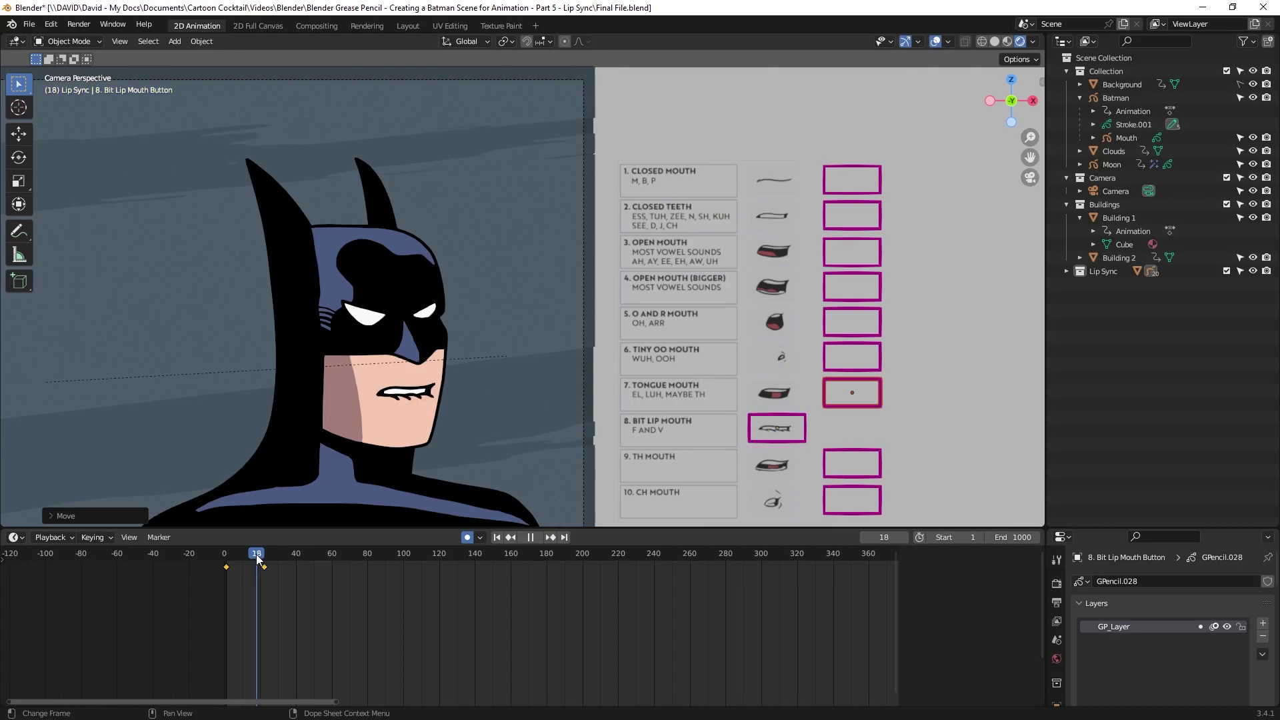
pyautogui.press('space')
pyautogui.moveTo(825, 387); pyautogui.dragTo(938, 386)
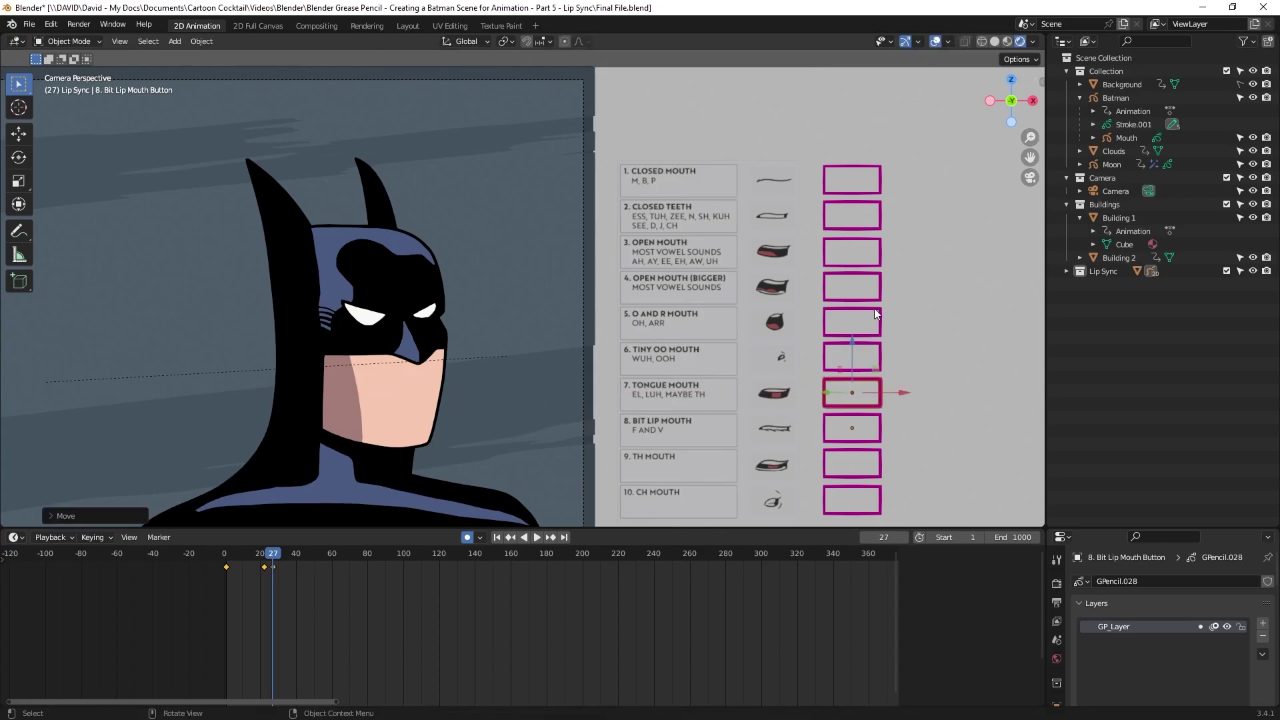
# Slide the TH mouth button over its drawing at frame 27 and play the animation from frame 1
pyautogui.click(853, 465)
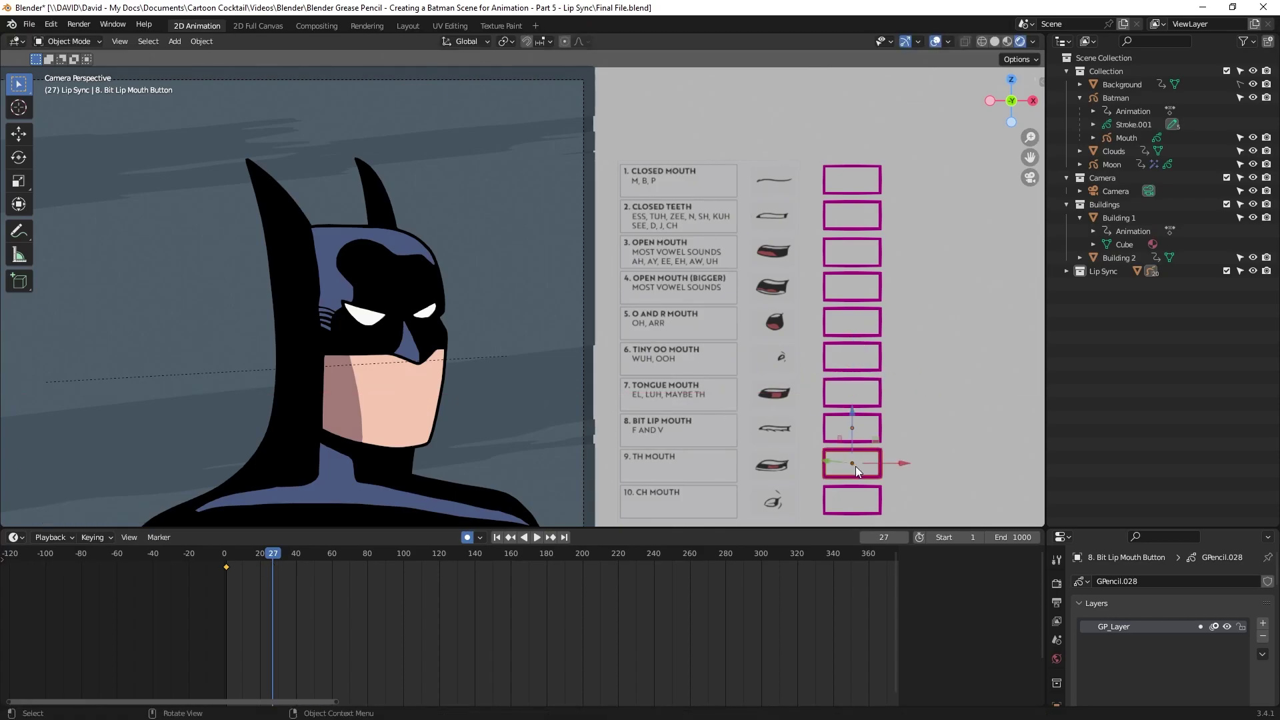
pyautogui.moveTo(854, 465); pyautogui.dragTo(762, 469)
pyautogui.moveTo(260, 563); pyautogui.dragTo(227, 563)
pyautogui.press('space')
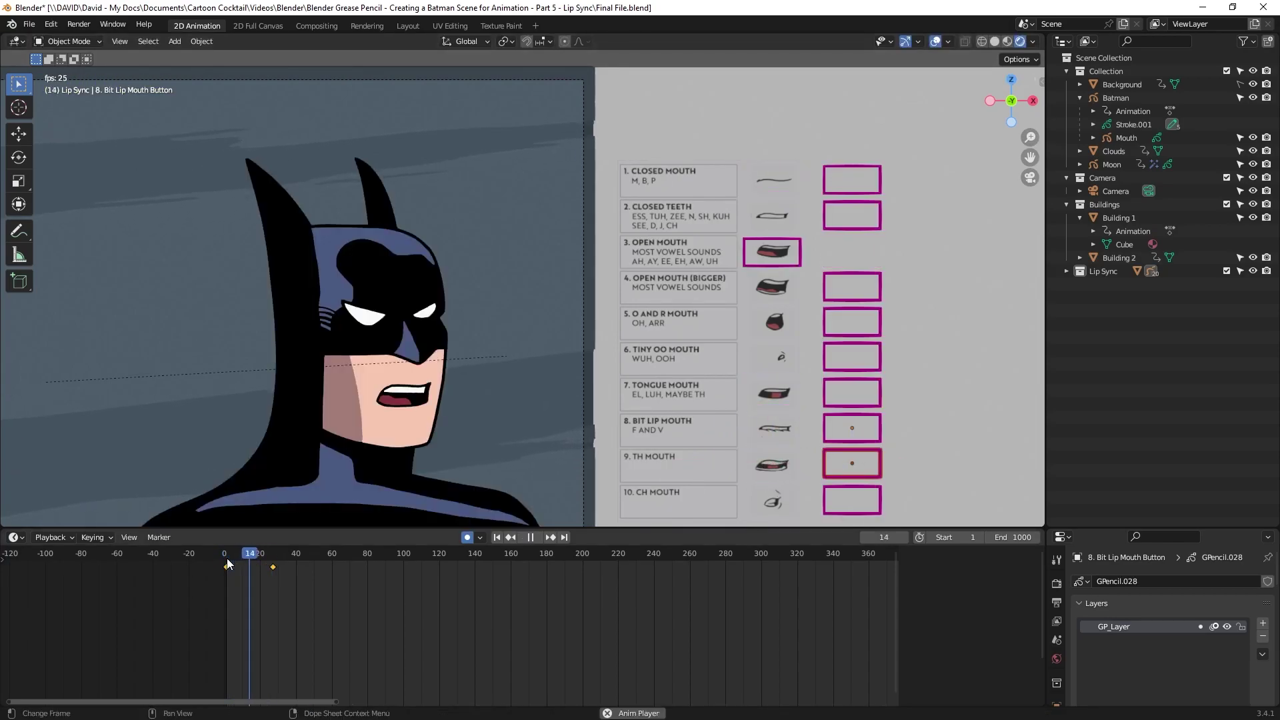
pyautogui.press('space')
# At frame 27, slide the TH mouth button to its off position and the open mouth button over its drawing
pyautogui.moveTo(269, 560); pyautogui.dragTo(273, 553)
pyautogui.press('g')
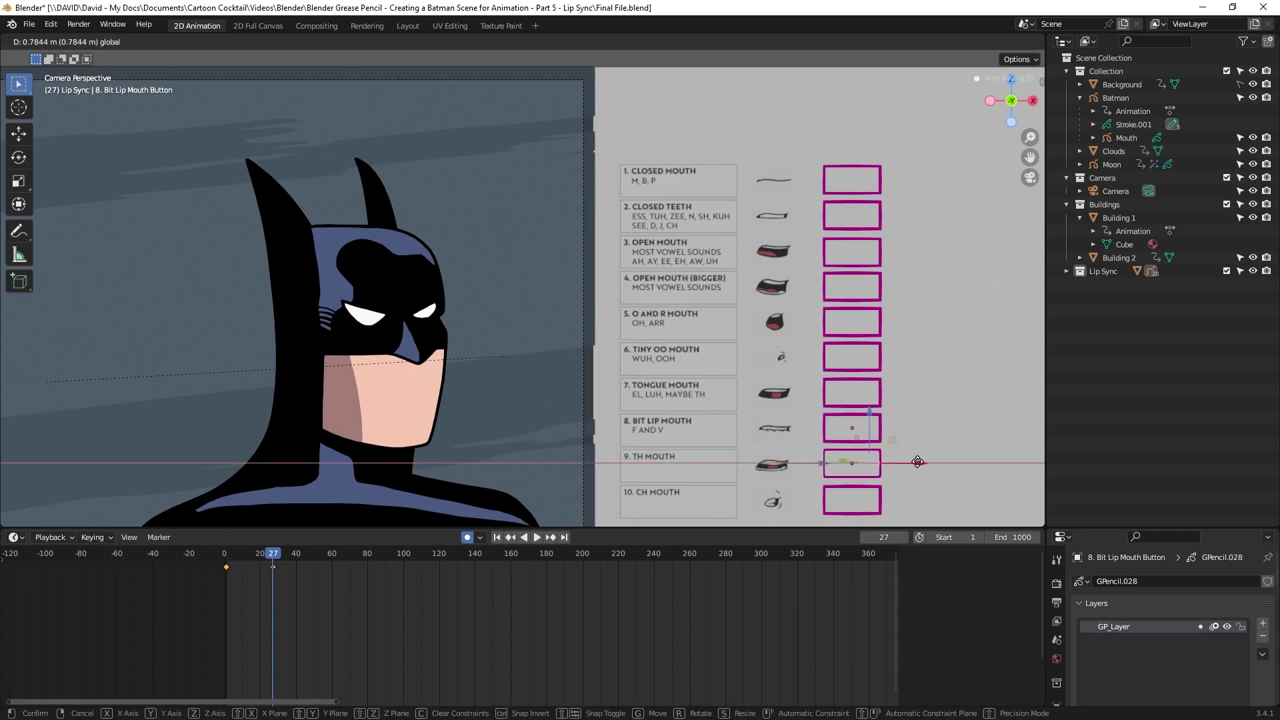
pyautogui.click(910, 462)
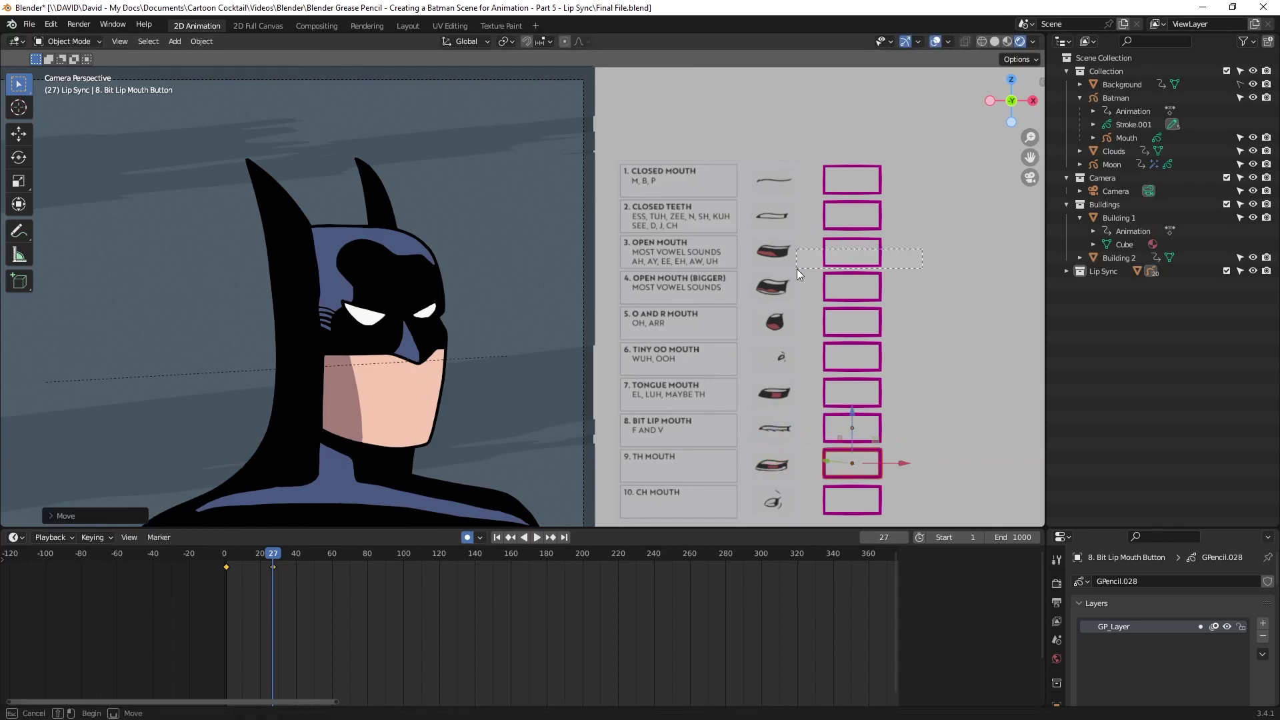
pyautogui.click(833, 264)
pyautogui.press('g')
pyautogui.press('x')
pyautogui.click(757, 262)
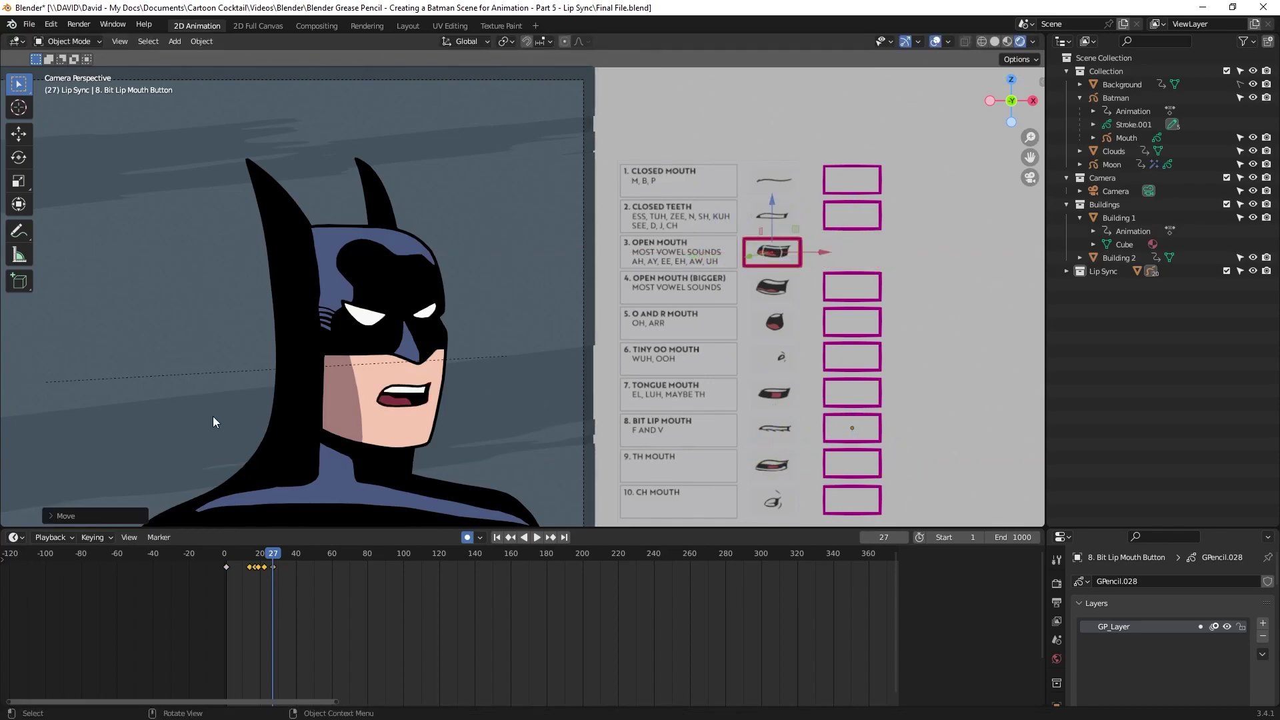
# At frame 31, slide the open mouth button to its off position and the TH mouth button over its drawing
pyautogui.press('space')
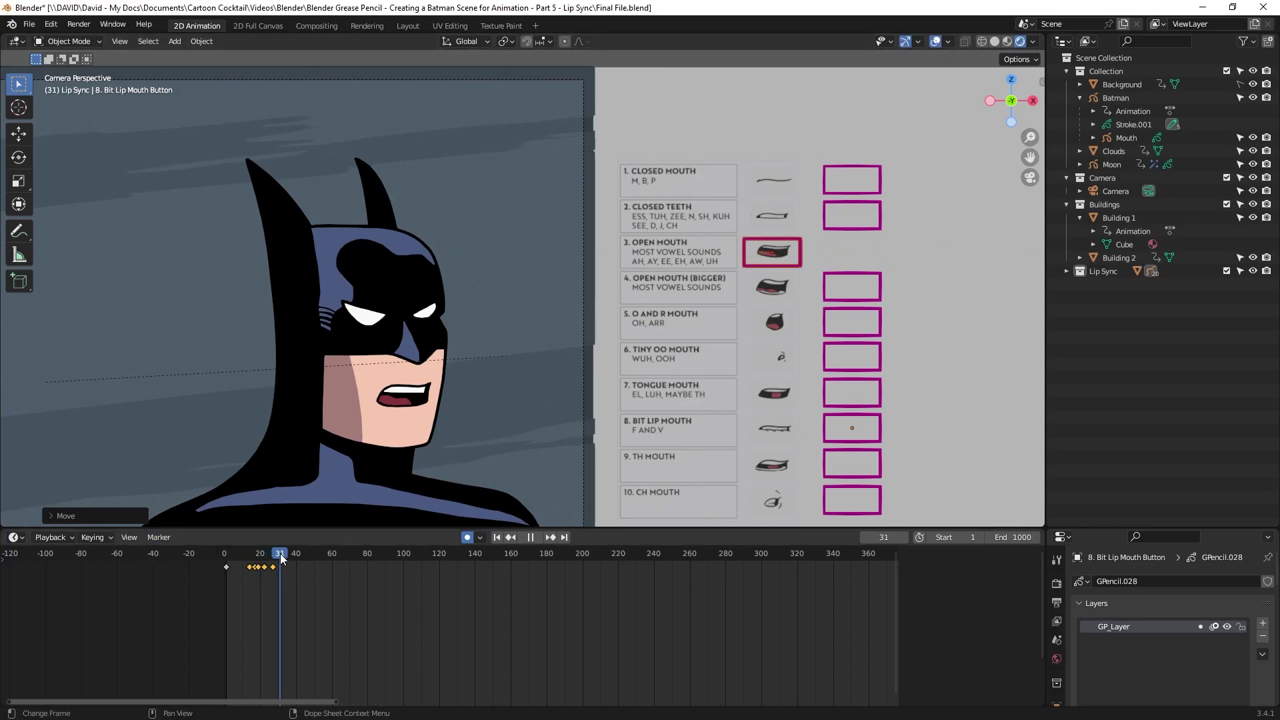
pyautogui.press('space')
pyautogui.moveTo(817, 250); pyautogui.dragTo(953, 249)
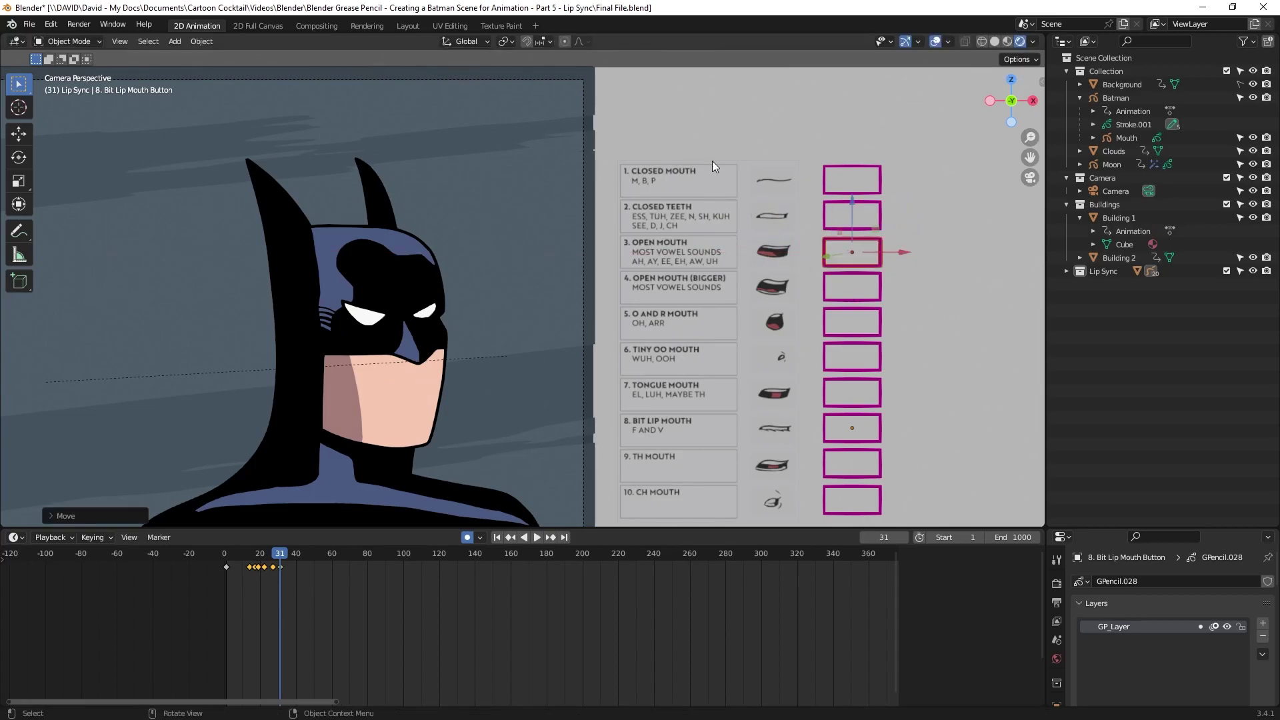
pyautogui.click(880, 467)
pyautogui.moveTo(908, 463); pyautogui.dragTo(828, 463)
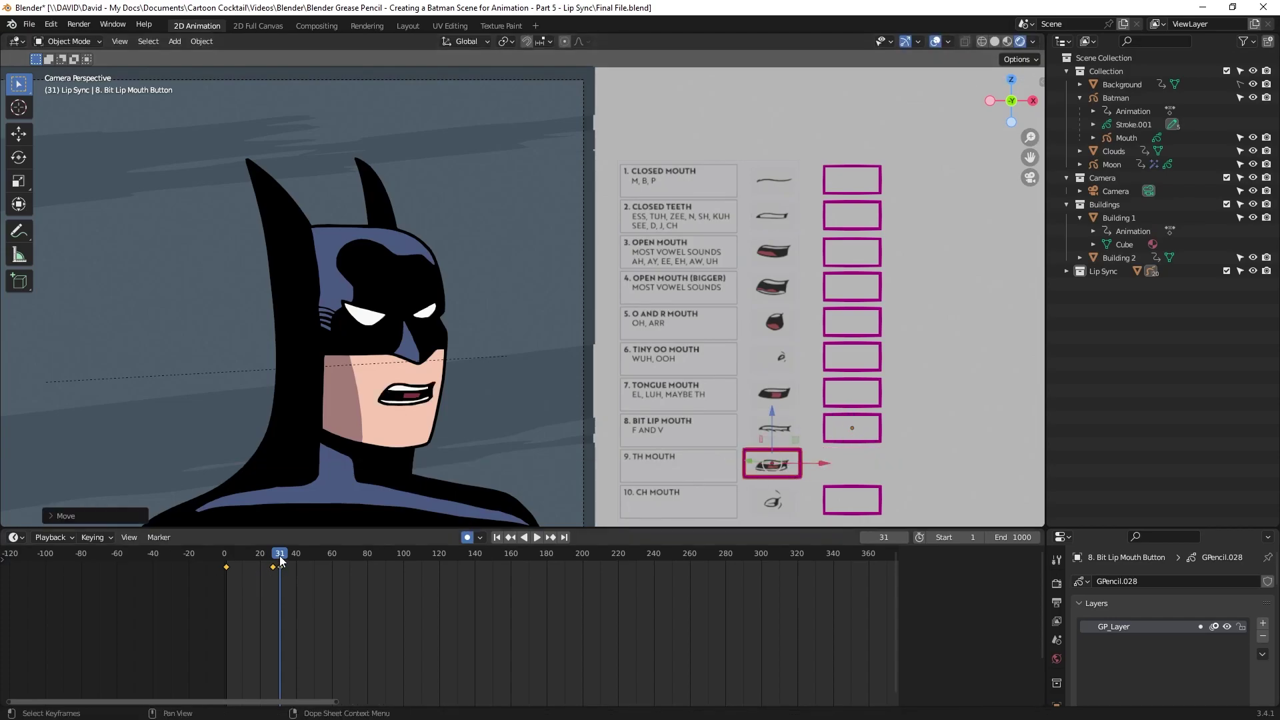
# At frame 34, slide the TH mouth button to its off position and the open mouth button over its drawing
pyautogui.hotkey('shift', 'Left')
pyautogui.press('space')
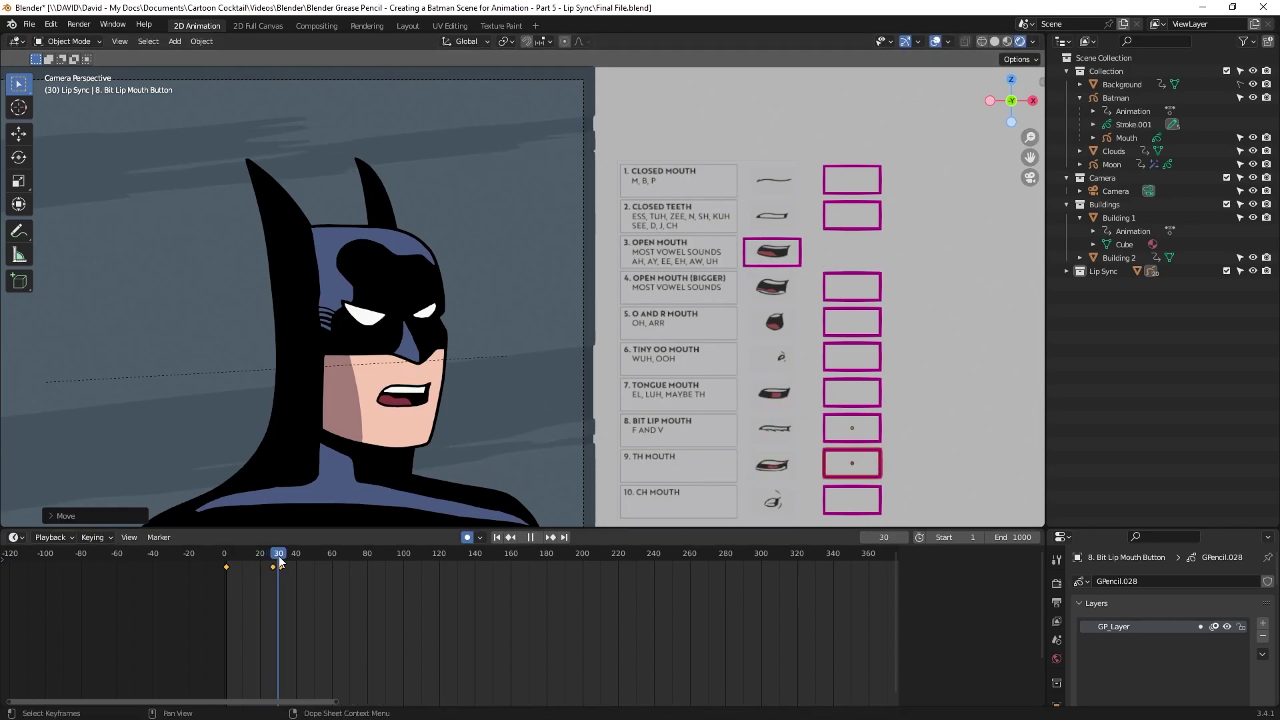
pyautogui.press('space')
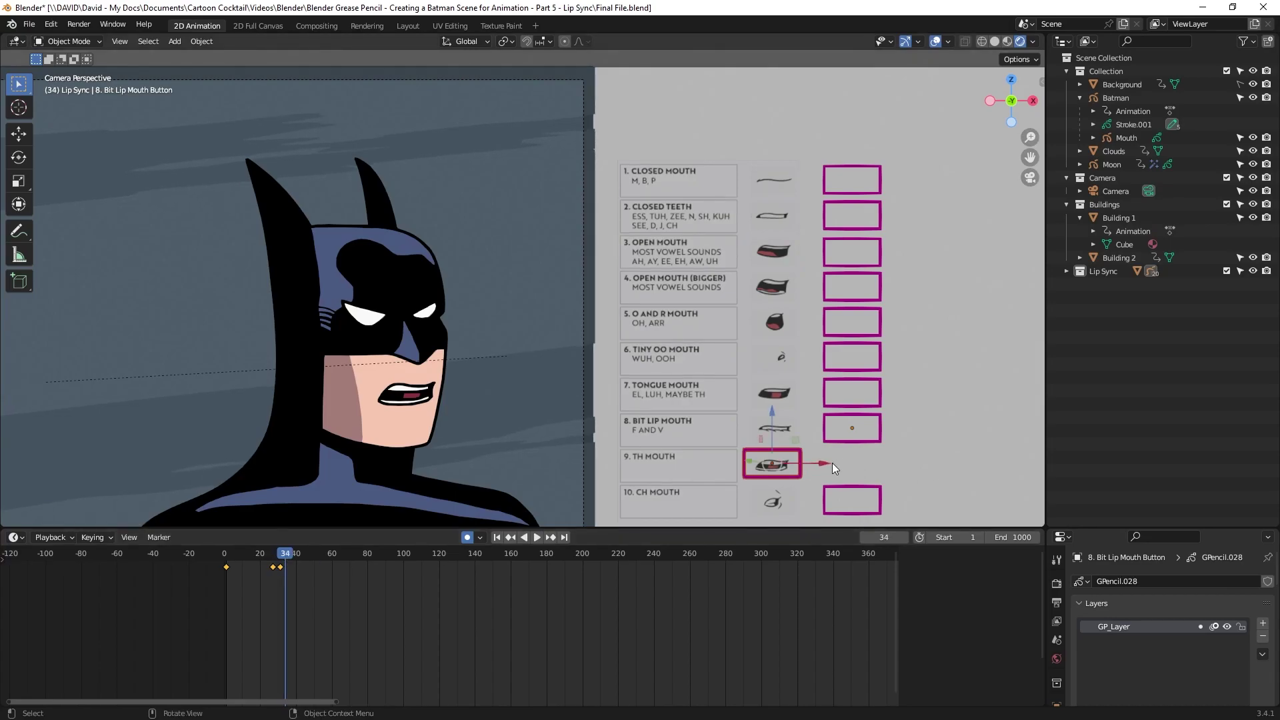
pyautogui.hotkey('ctrl', 'z')
pyautogui.hotkey('ctrl', 'z')
pyautogui.hotkey('ctrl', 'z')
# At frame 36, slide the open mouth button to its off position and the closed mouth button over its drawing
pyautogui.moveTo(292, 541); pyautogui.dragTo(234, 559)
pyautogui.hotkey('shift', 'Left')
pyautogui.press('space')
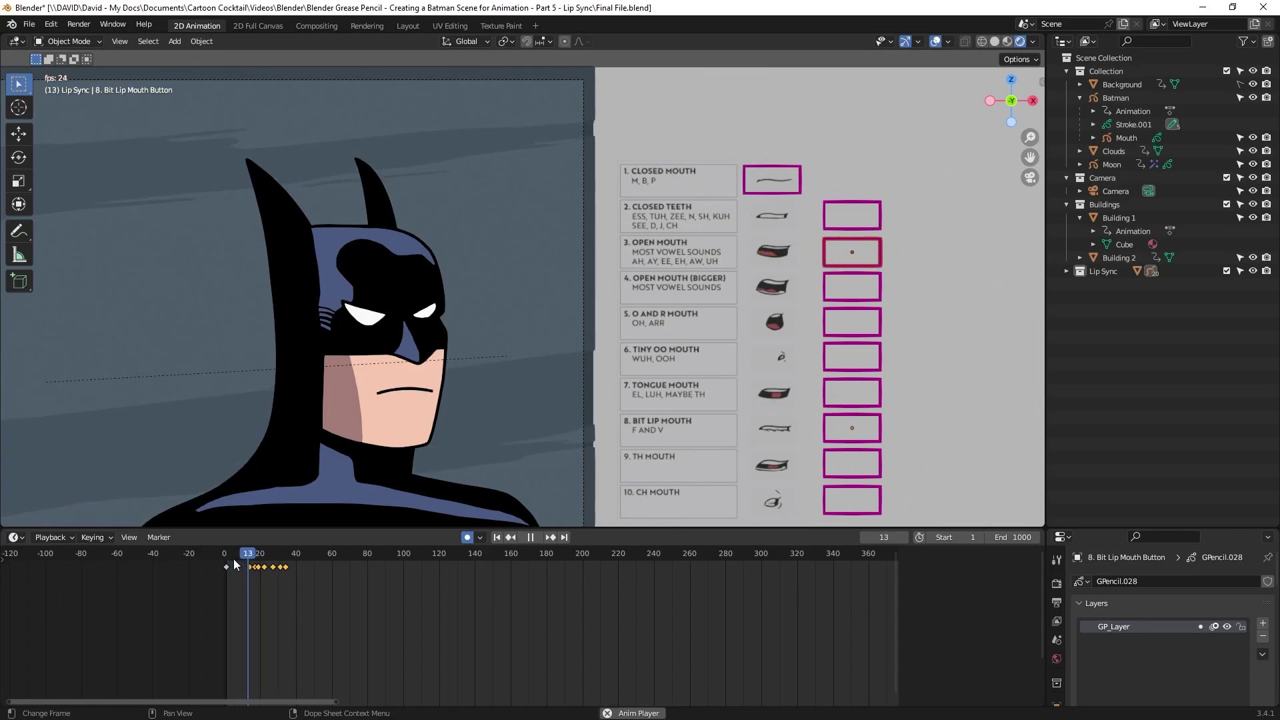
pyautogui.press('space')
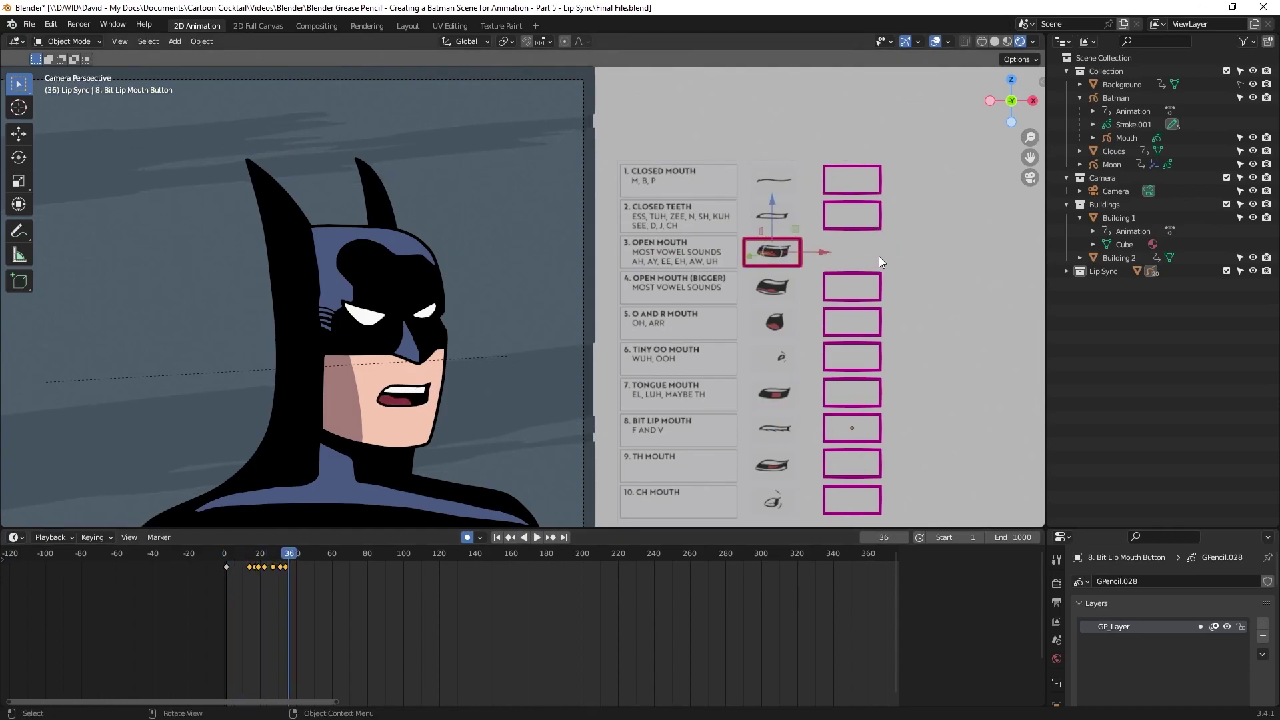
pyautogui.moveTo(827, 253); pyautogui.dragTo(900, 253)
pyautogui.click(882, 175)
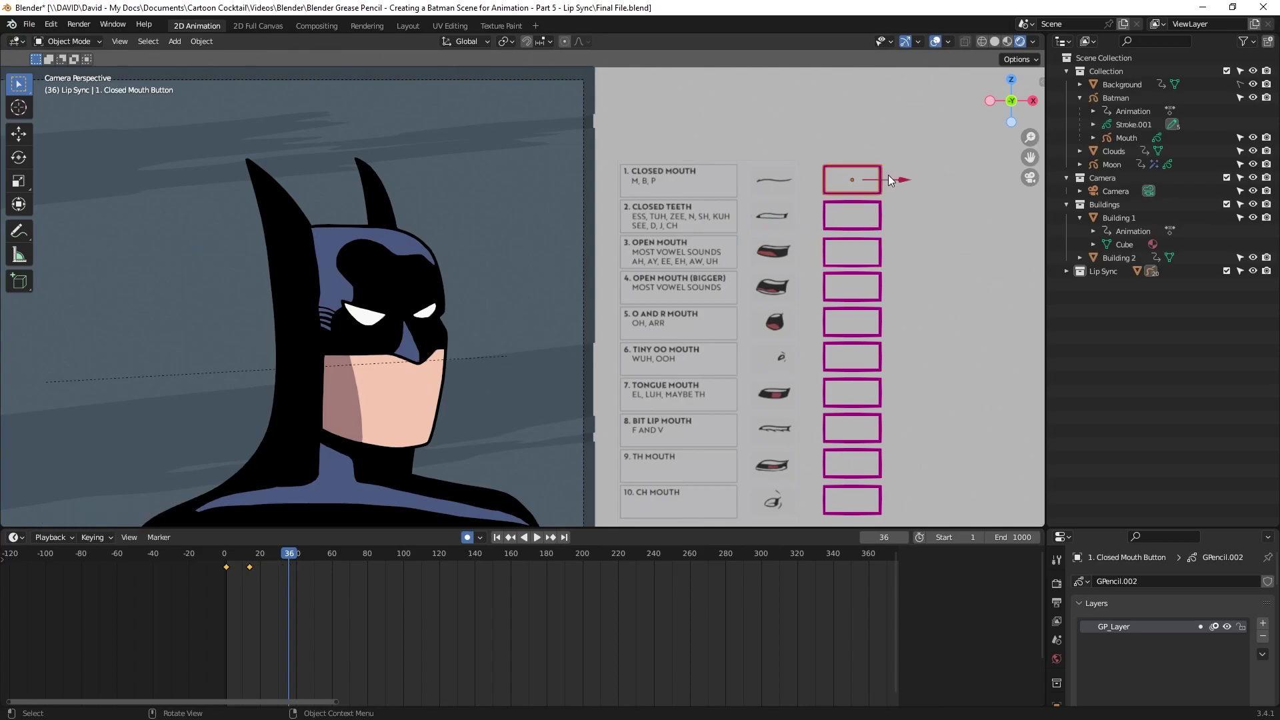
pyautogui.press('g')
pyautogui.click(807, 180)
pyautogui.press('space')
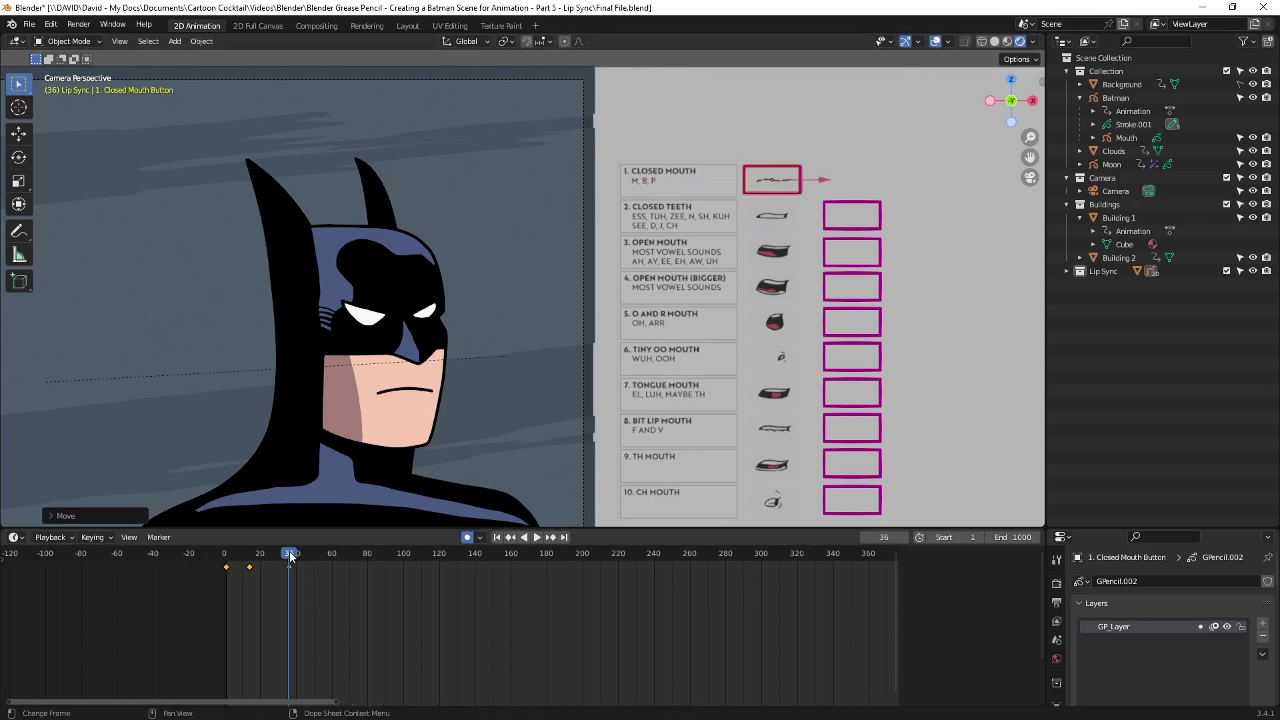
# At frame 48, slide the closed mouth button to its off position and the bit lip mouth button over its drawing
pyautogui.moveTo(293, 557); pyautogui.dragTo(310, 558)
pyautogui.press('space')
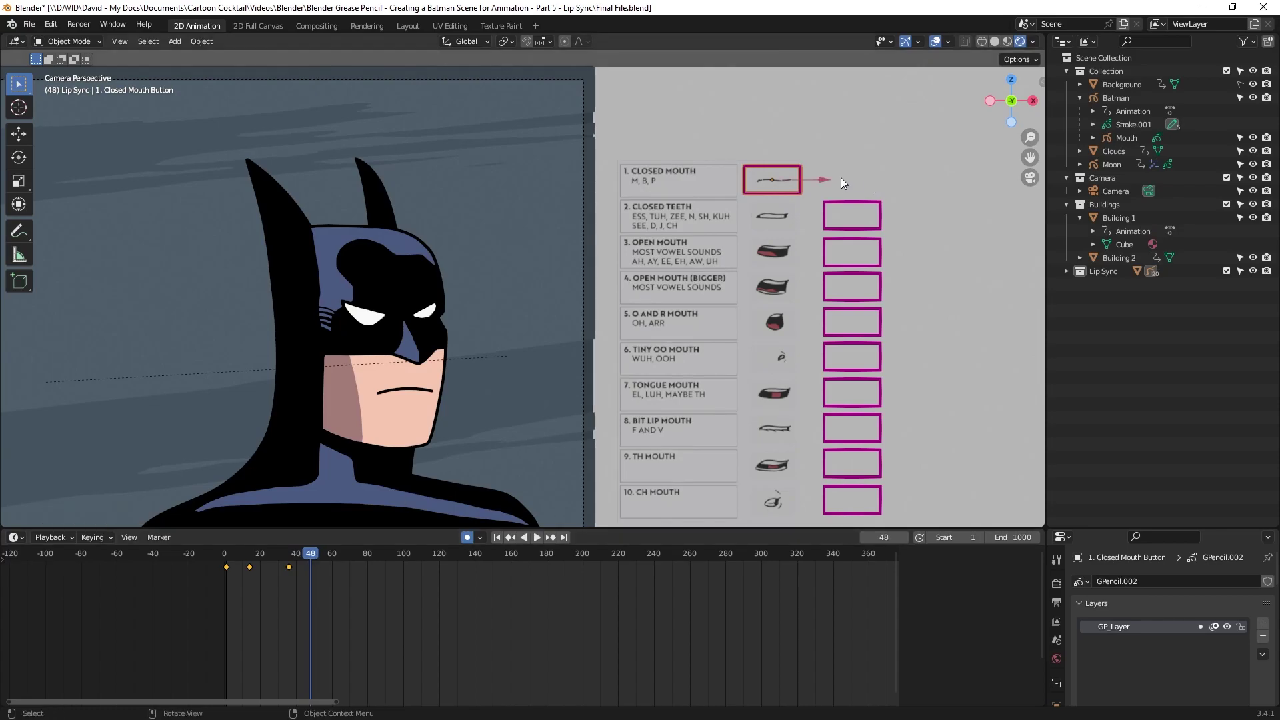
pyautogui.press('g')
pyautogui.press('x')
pyautogui.click(915, 209)
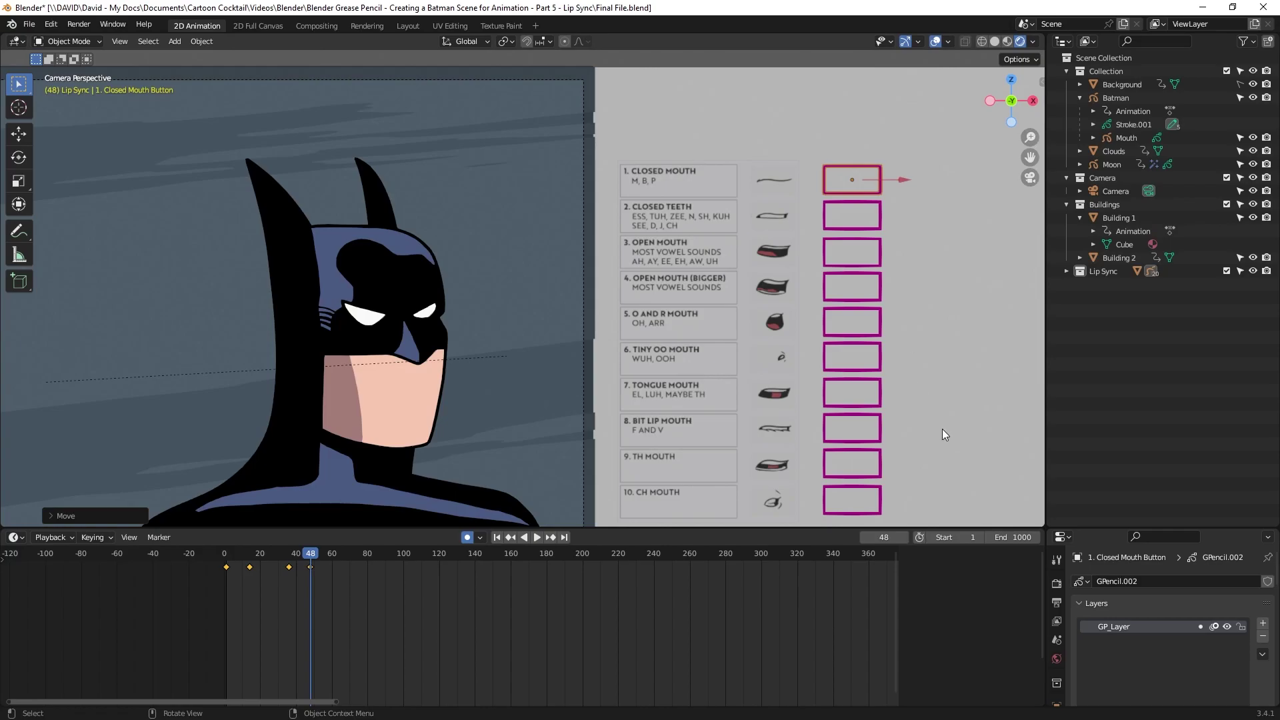
pyautogui.click(862, 428)
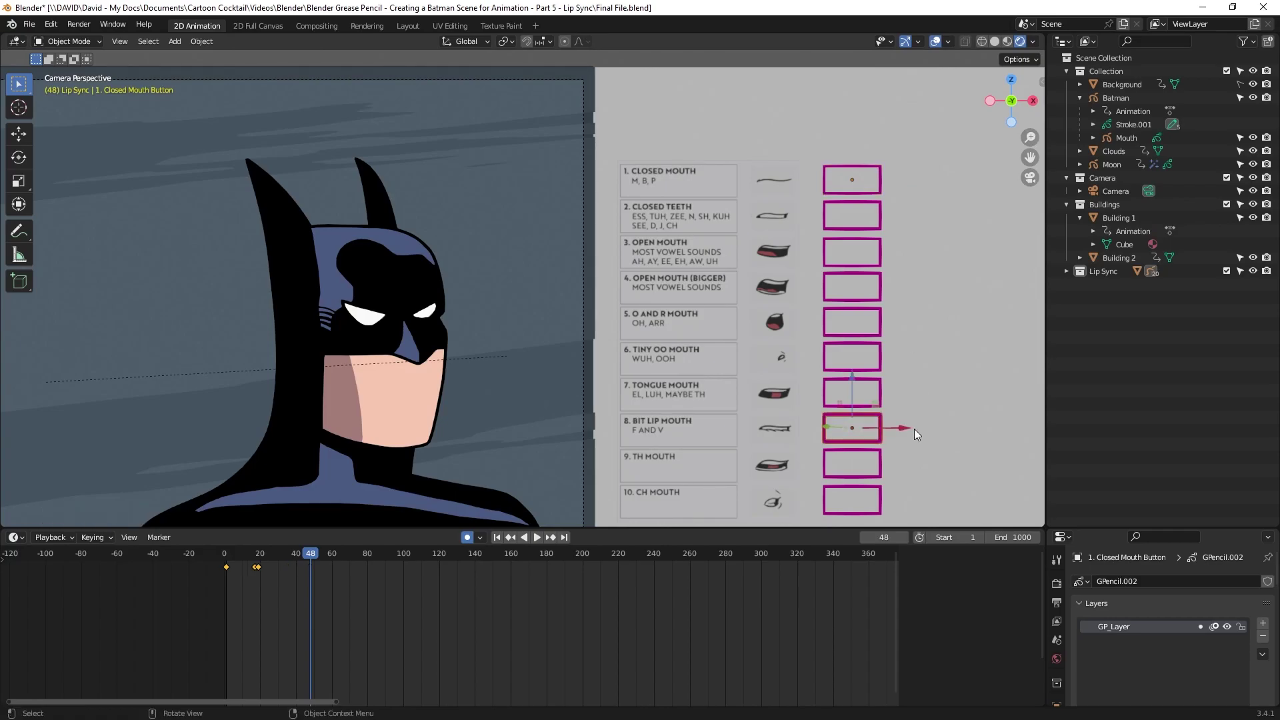
pyautogui.press('g')
pyautogui.press('x')
pyautogui.click(799, 430)
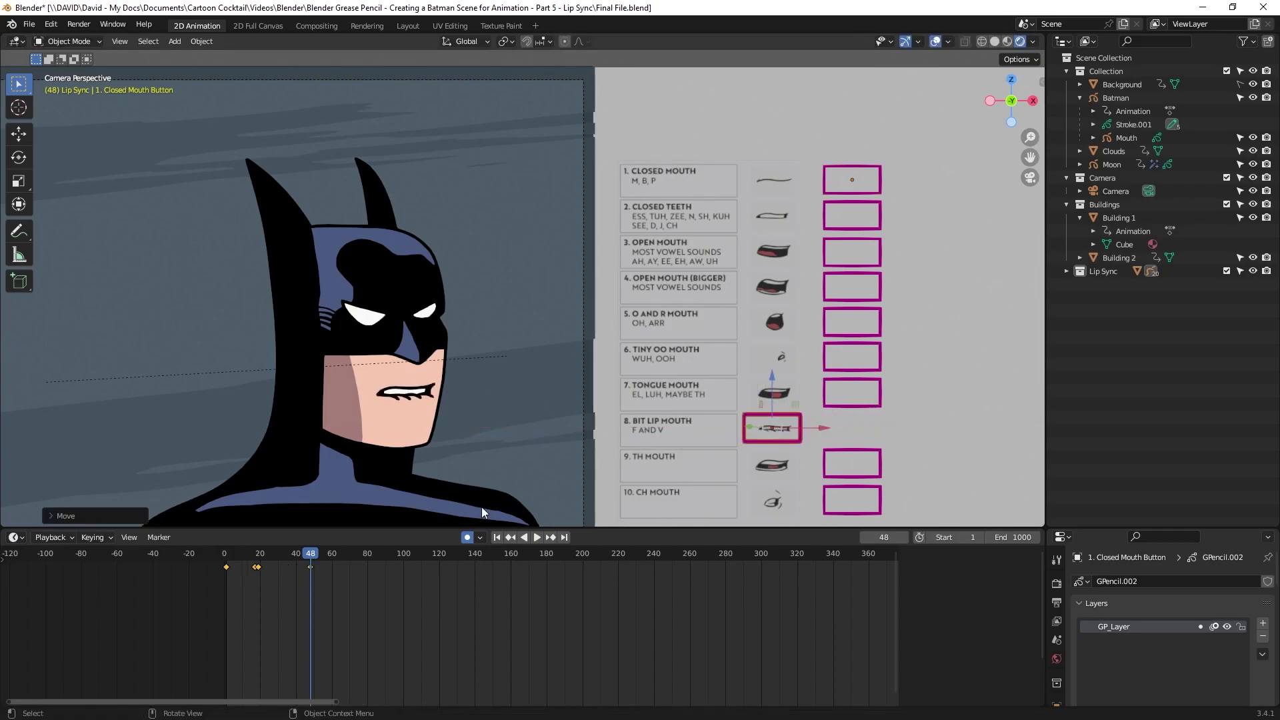
# At frame 51, slide the bit lip mouth button to its off position and the open mouth button over its drawing
pyautogui.press('Right')
pyautogui.press('Right')
pyautogui.press('Right')
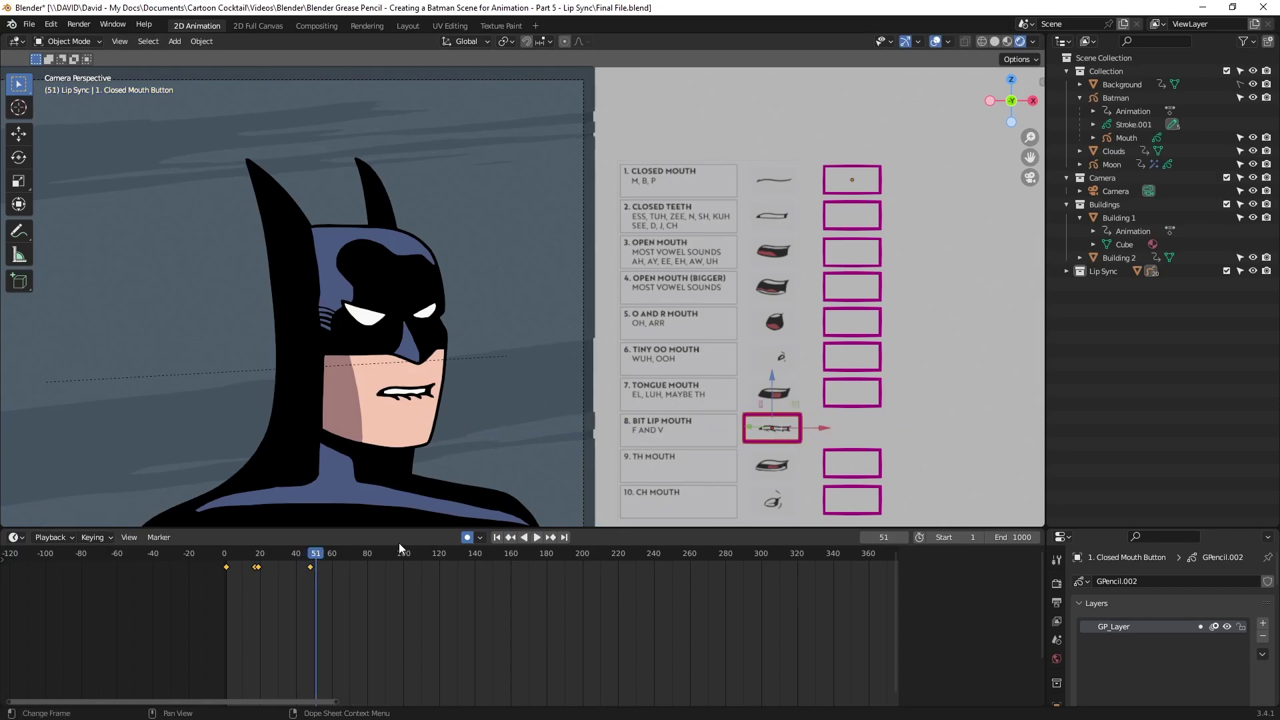
pyautogui.press('g')
pyautogui.press('x')
pyautogui.click(947, 420)
pyautogui.click(960, 418)
pyautogui.click(852, 252)
pyautogui.press('g')
pyautogui.press('x')
pyautogui.click(772, 252)
# At frame 56, slide the open mouth button to its off position and the tongue mouth button over its drawing
pyautogui.click(314, 555)
pyautogui.moveTo(314, 555); pyautogui.dragTo(324, 555)
pyautogui.click(773, 253)
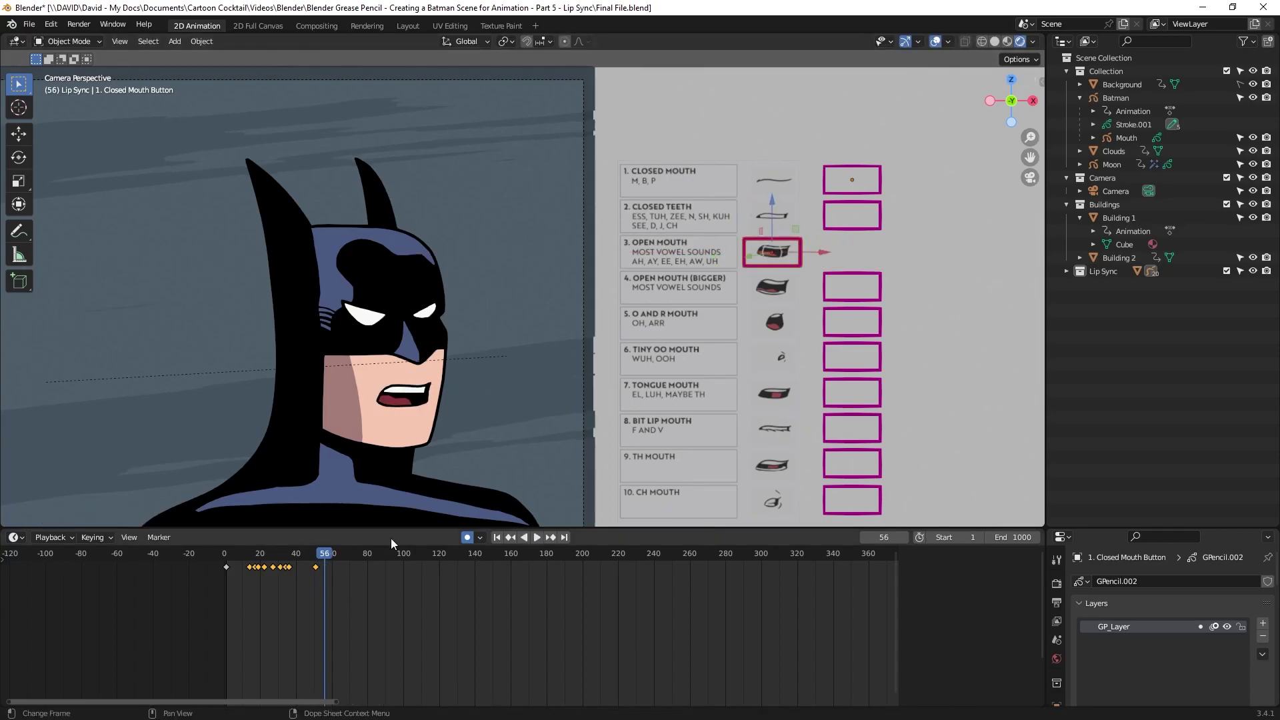
pyautogui.click(947, 246)
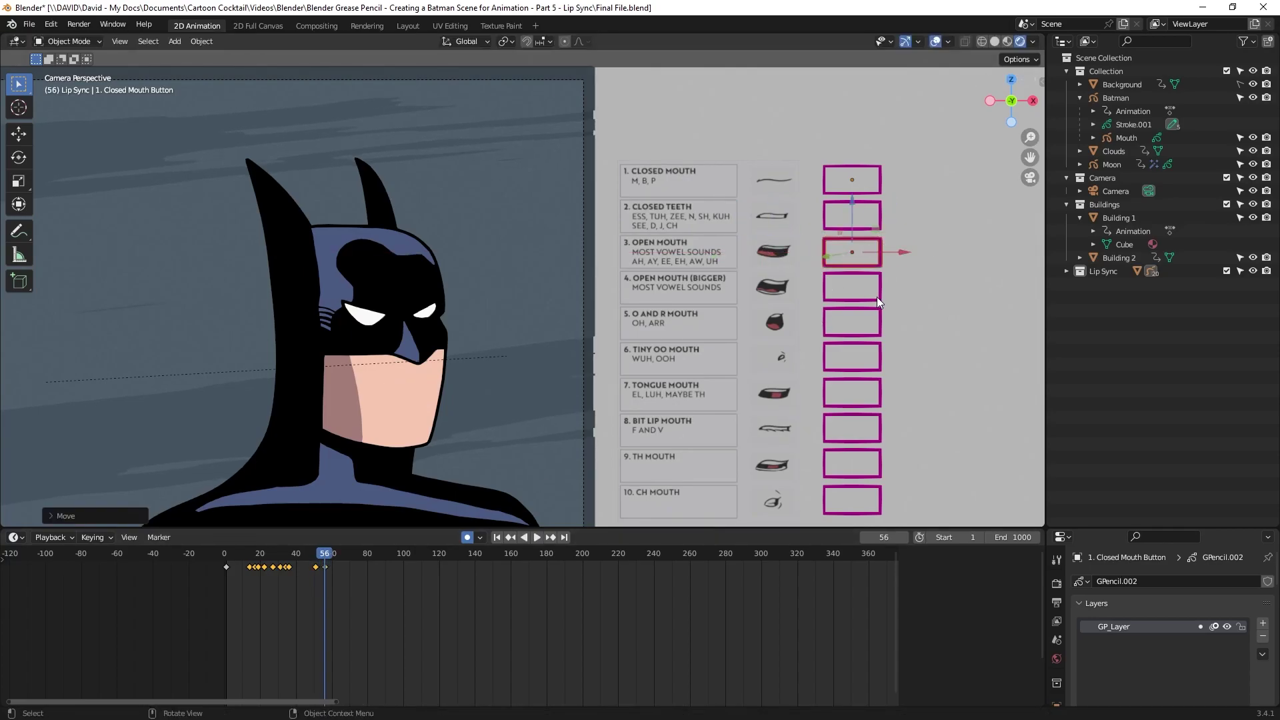
pyautogui.click(852, 464)
pyautogui.click(829, 398)
pyautogui.press('g')
pyautogui.press('x')
pyautogui.click(805, 398)
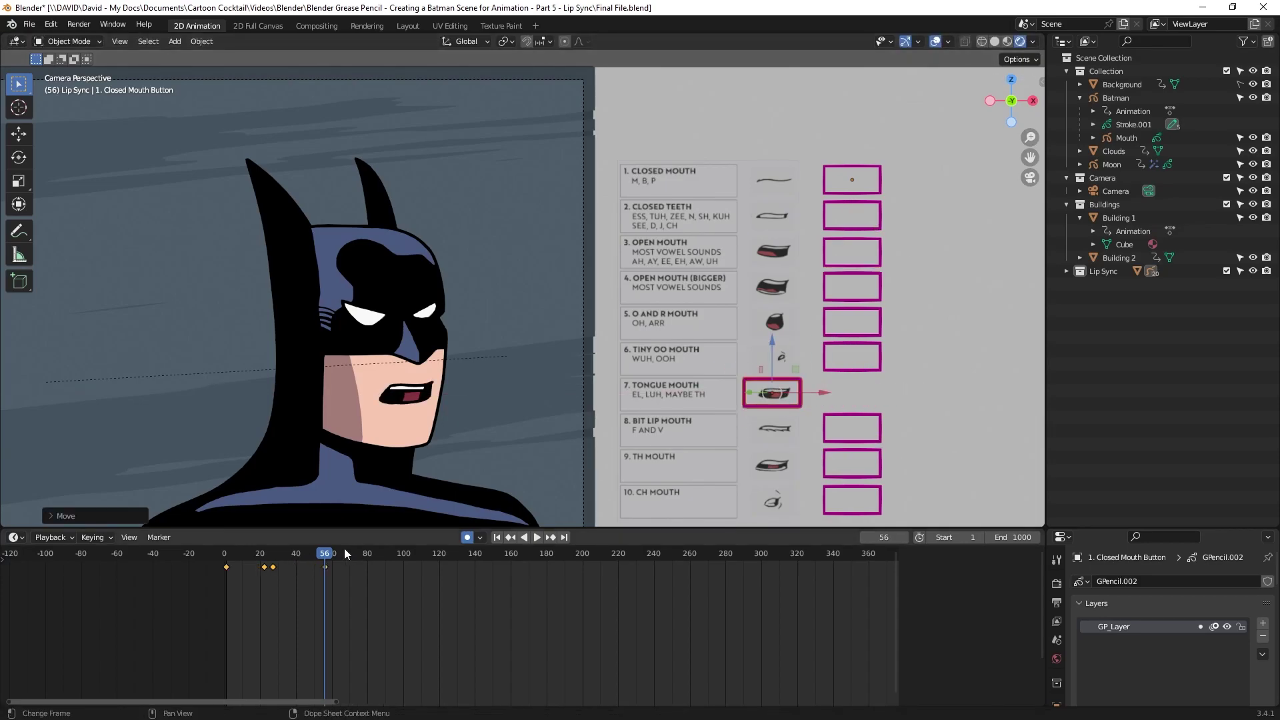
# At frame 61, slide the tongue mouth button to its off position and the closed teeth button over its drawing
pyautogui.press('space')
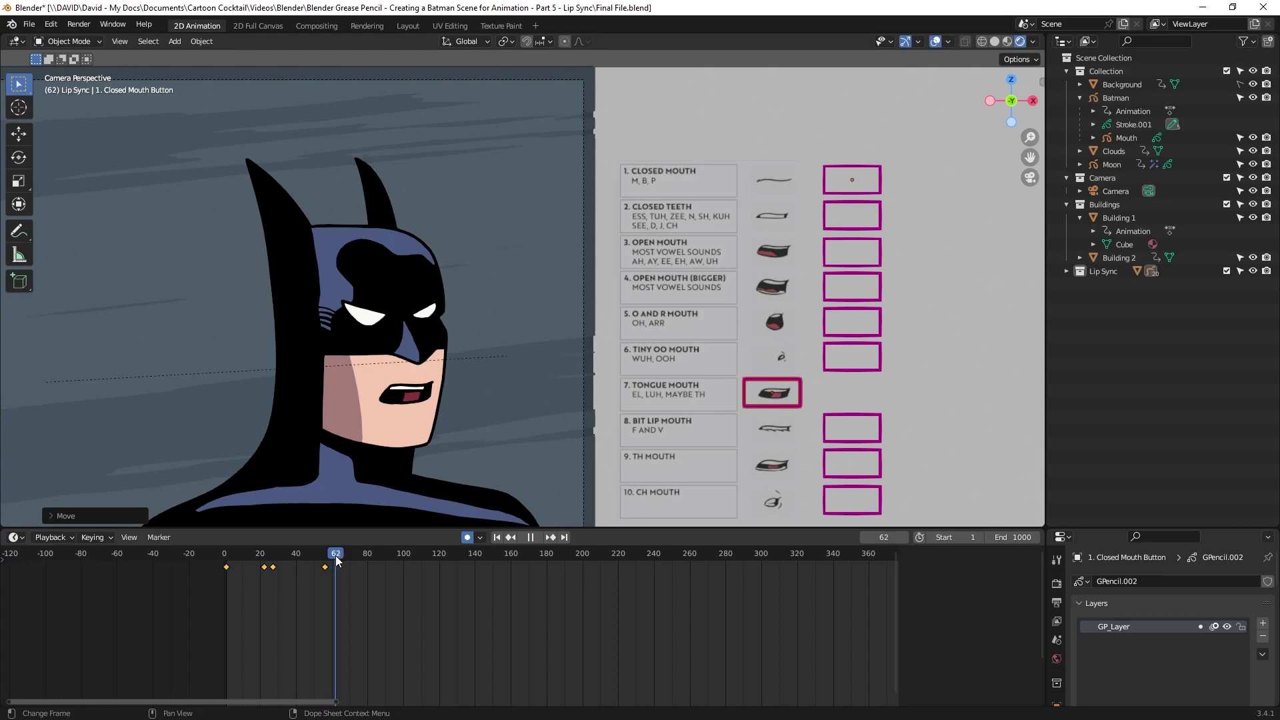
pyautogui.press('space')
pyautogui.moveTo(823, 394); pyautogui.dragTo(902, 371)
pyautogui.hotkey('ctrl', 'z')
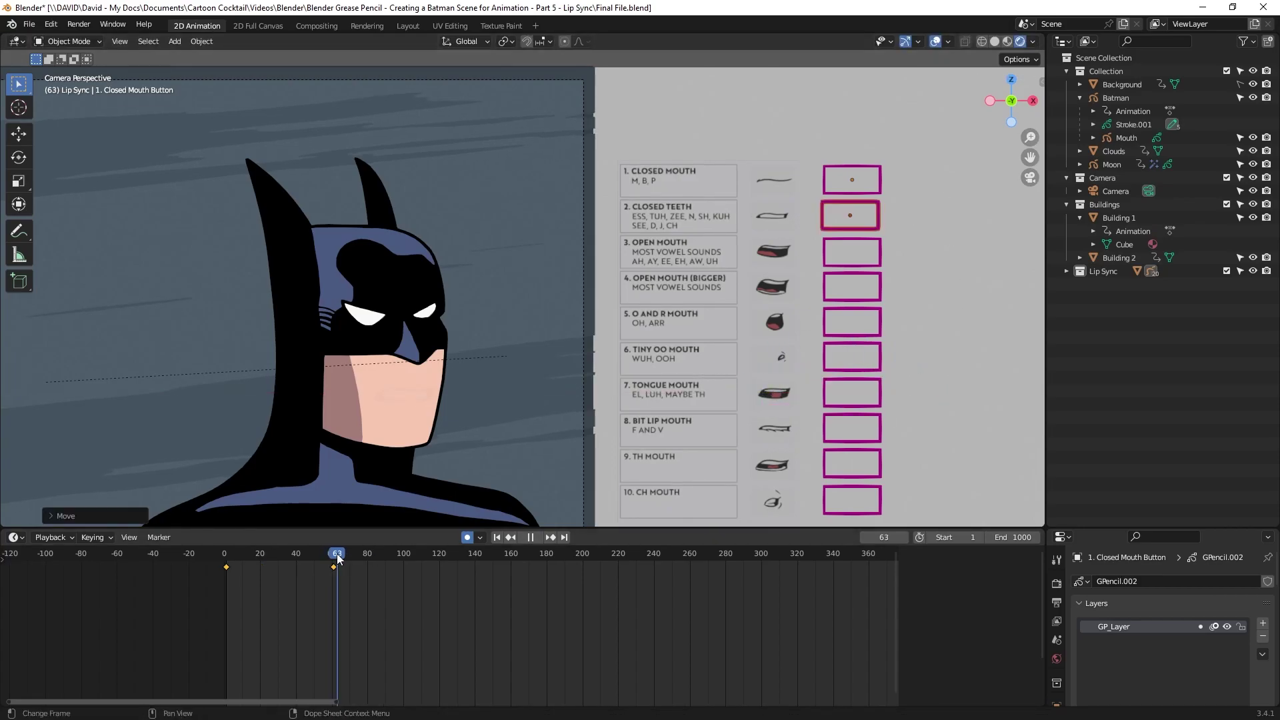
pyautogui.press('Left')
pyautogui.press('Left')
pyautogui.moveTo(899, 217); pyautogui.dragTo(820, 217)
# At frame 70, slide the closed teeth button to its off position and the TH mouth button over its drawing
pyautogui.moveTo(333, 554)
pyautogui.mouseDown()
pyautogui.moveTo(346, 557)
pyautogui.moveTo(300, 560)
pyautogui.moveTo(350, 564)
pyautogui.mouseUp()
pyautogui.moveTo(829, 217); pyautogui.dragTo(909, 217)
pyautogui.hotkey('ctrl', 'z')
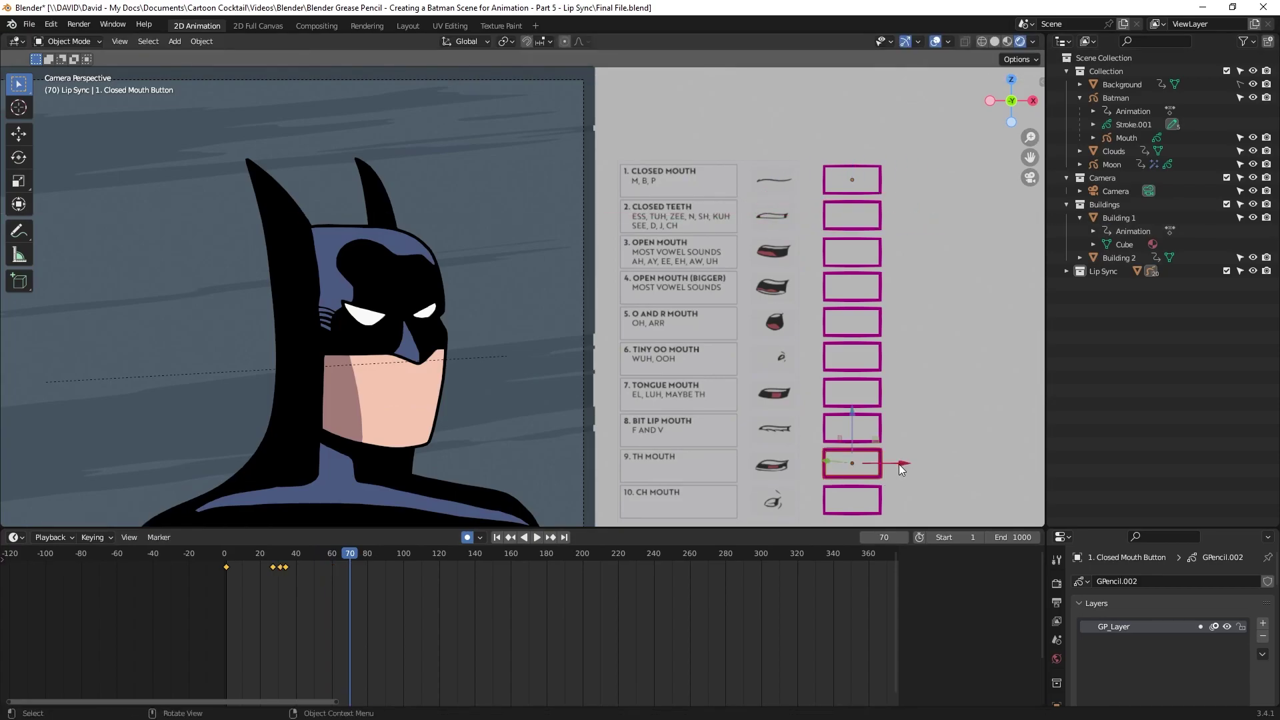
pyautogui.moveTo(898, 465); pyautogui.dragTo(792, 465)
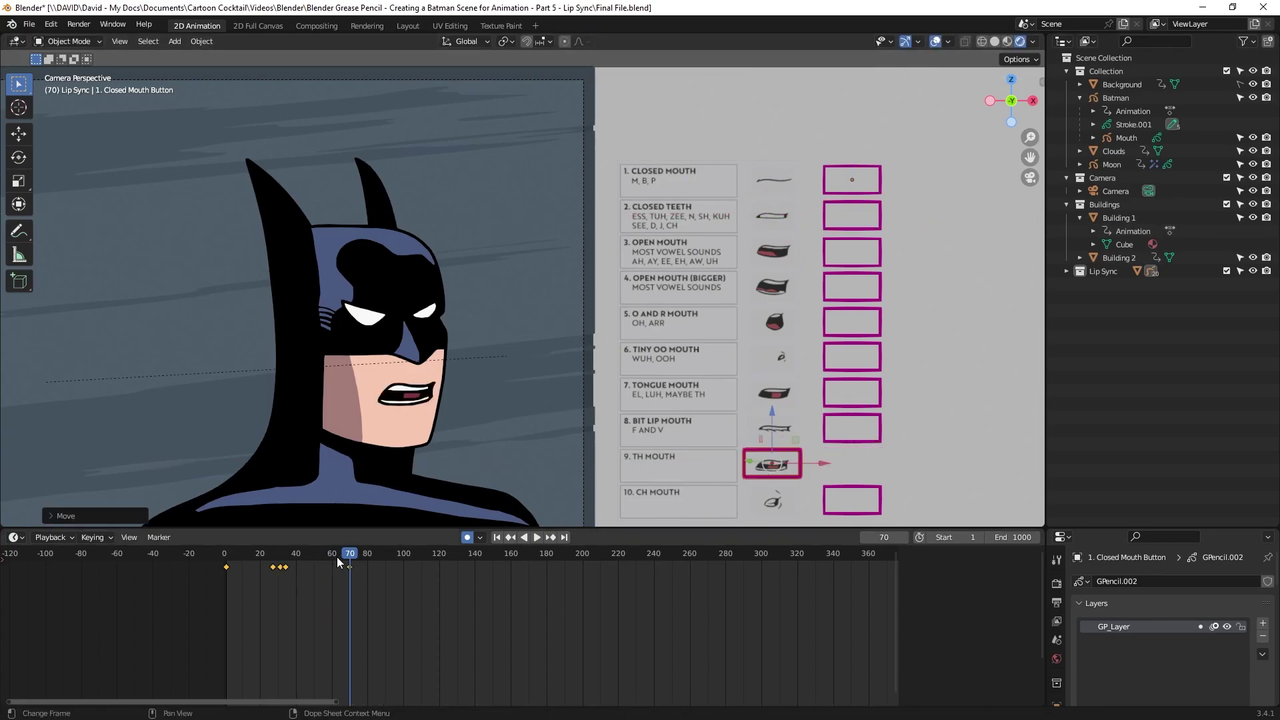
# At frame 75, slide the TH mouth button to its off position and the closed teeth button over its drawing
pyautogui.press('space')
pyautogui.moveTo(358, 560); pyautogui.dragTo(358, 561)
pyautogui.press('space')
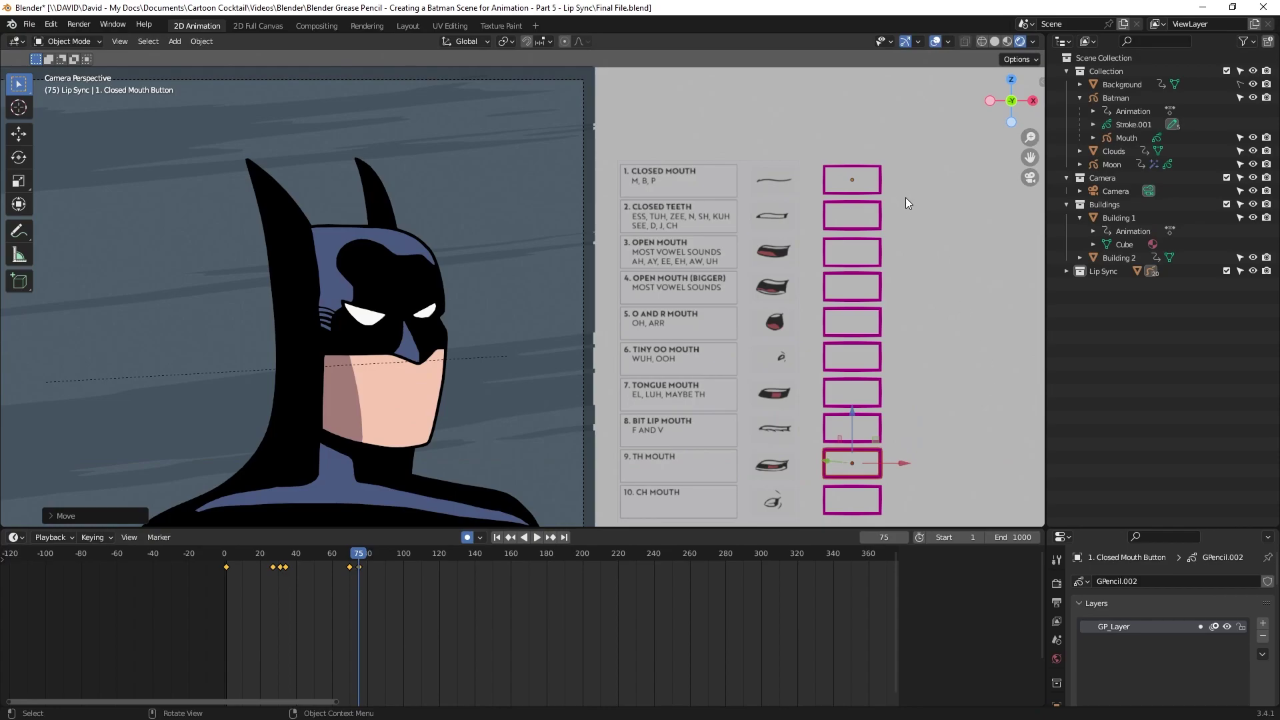
pyautogui.hotkey('ctrl', 'z')
pyautogui.moveTo(899, 214); pyautogui.dragTo(819, 215)
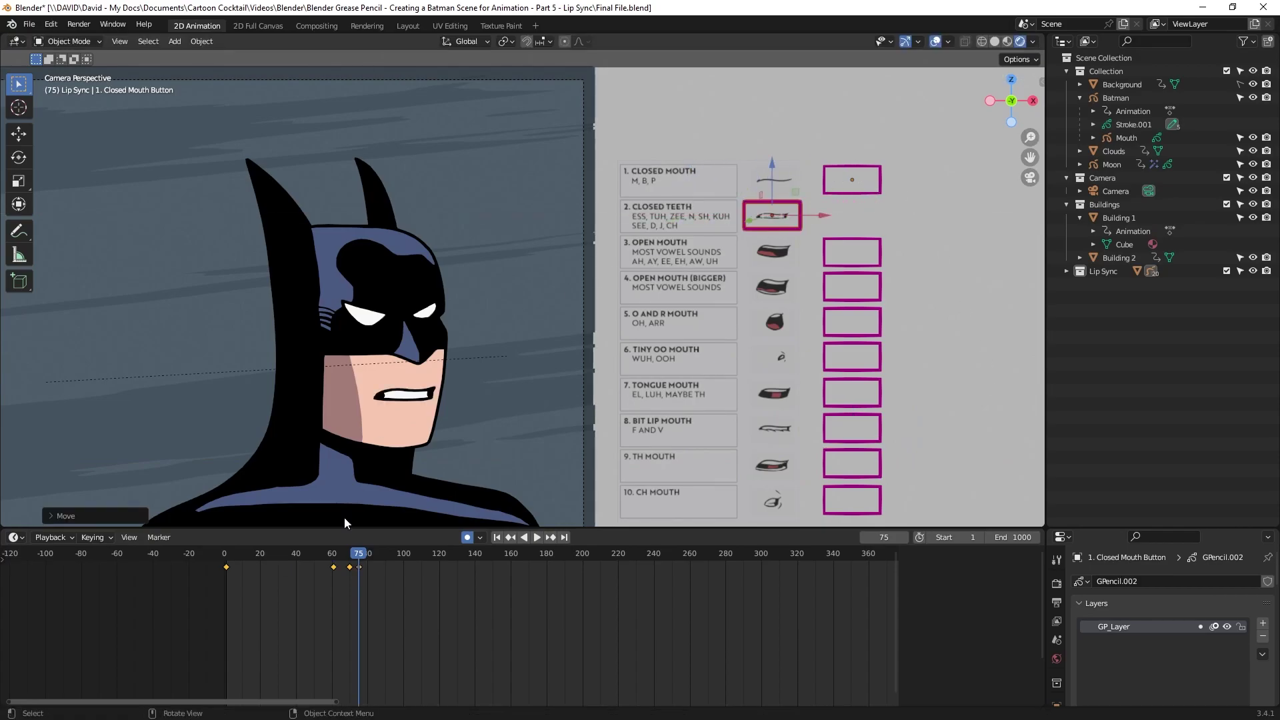
# At frame 83, slide the closed teeth button to its off position and the closed mouth button over its drawing
pyautogui.press('space')
pyautogui.click(336, 560)
pyautogui.moveTo(332, 560); pyautogui.dragTo(229, 567)
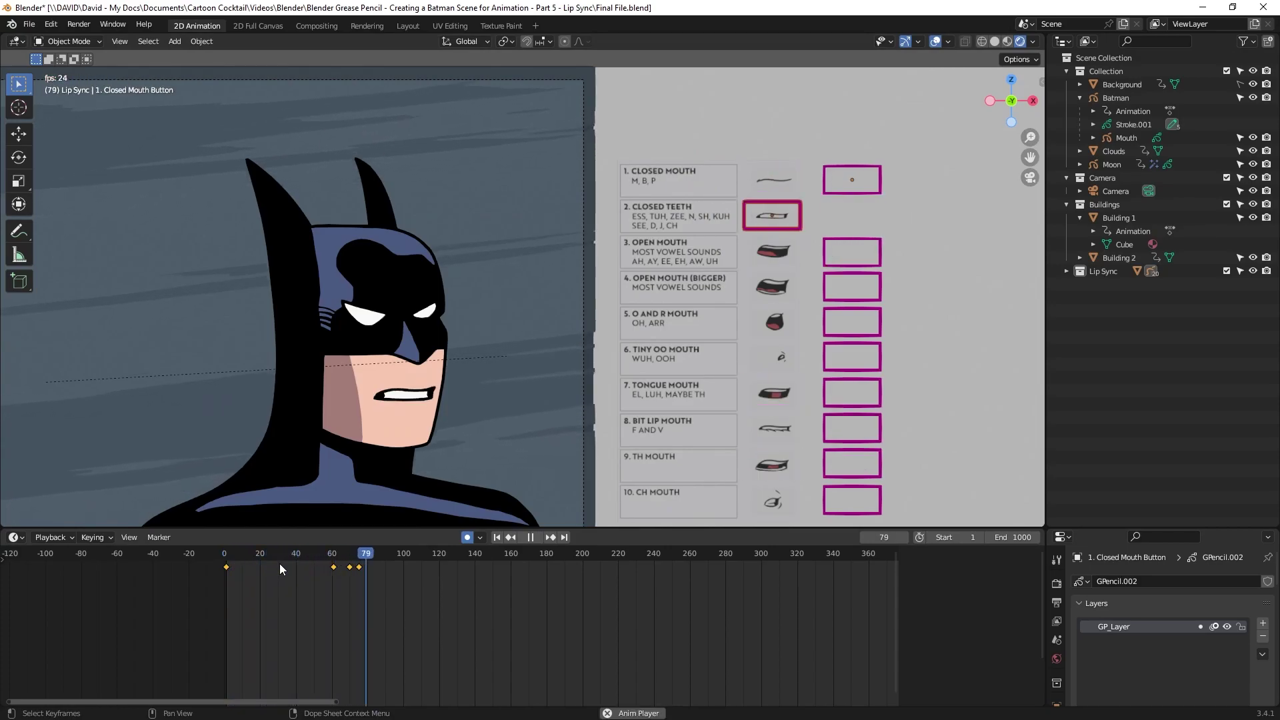
pyautogui.press('space')
pyautogui.moveTo(374, 564); pyautogui.dragTo(373, 563)
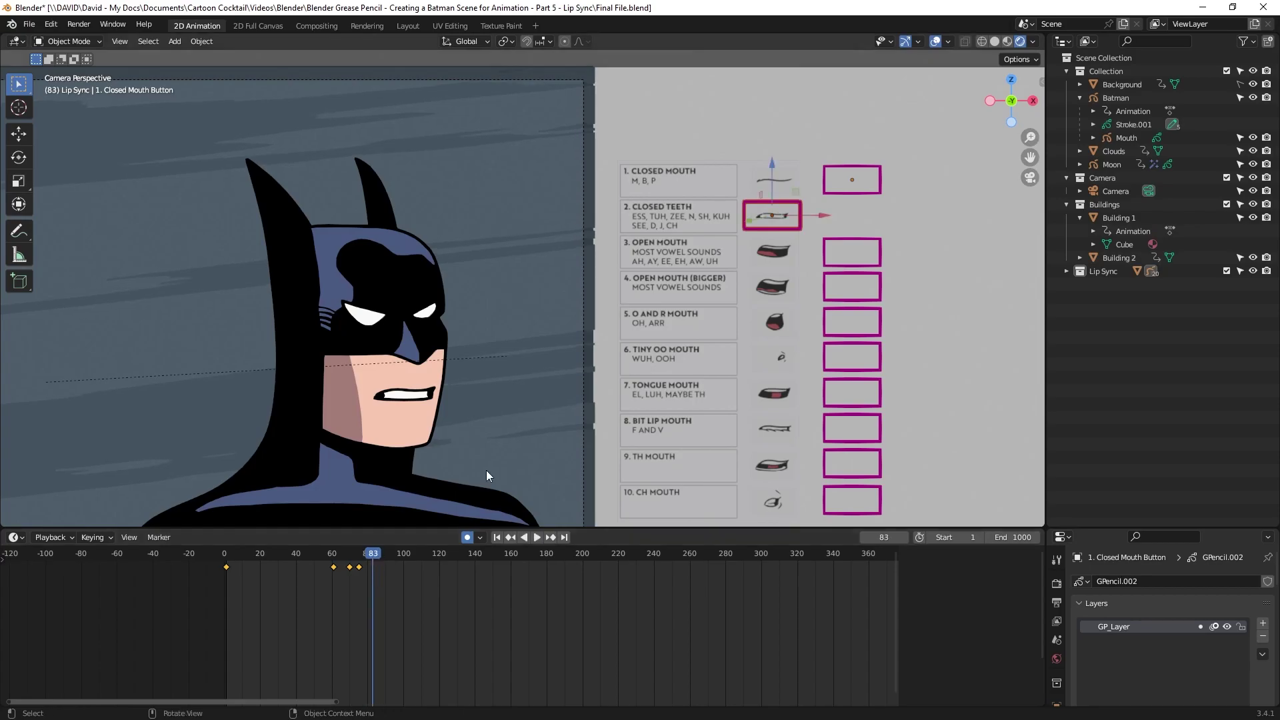
pyautogui.moveTo(811, 216); pyautogui.dragTo(999, 207)
pyautogui.click(870, 158)
pyautogui.click(882, 175)
pyautogui.press('g')
pyautogui.press('x')
pyautogui.click(766, 201)
# Play the animation from frame 1 to check the keyframed lip sync against the dialogue
pyautogui.click(249, 575)
pyautogui.press('space')
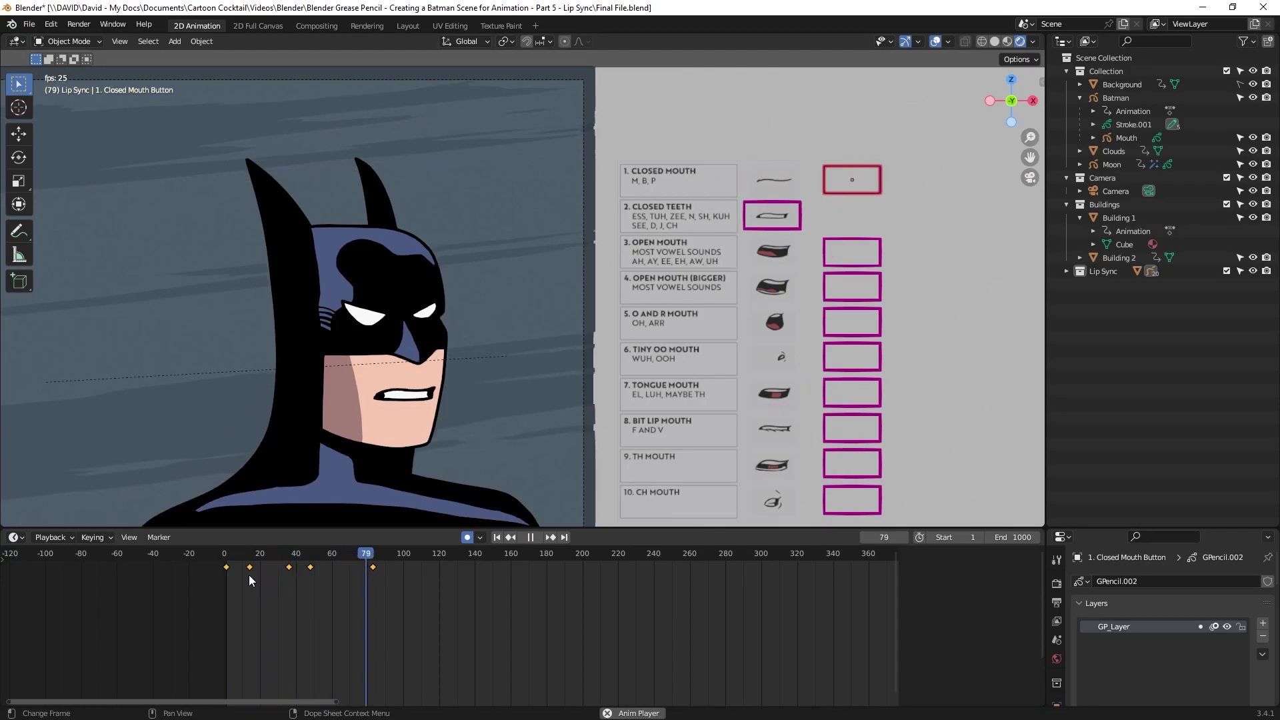
pyautogui.press('space')
pyautogui.click(226, 557)
pyautogui.press('space')
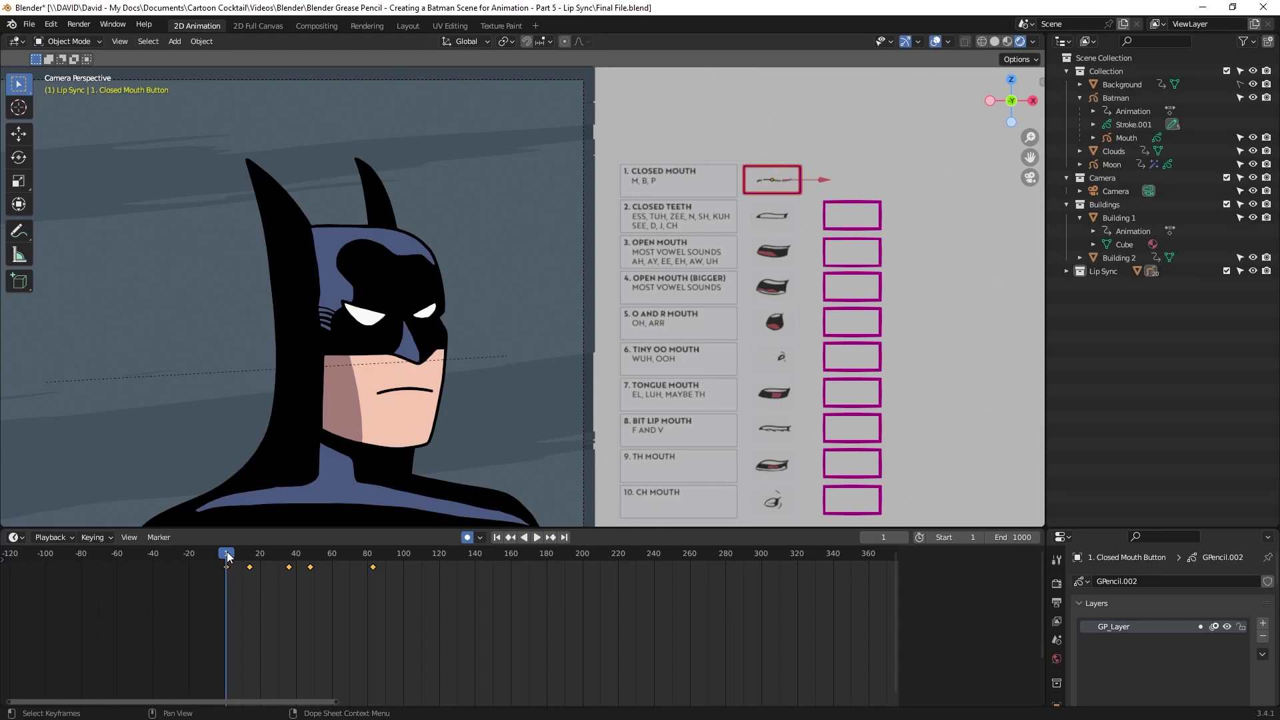
pyautogui.press('space')
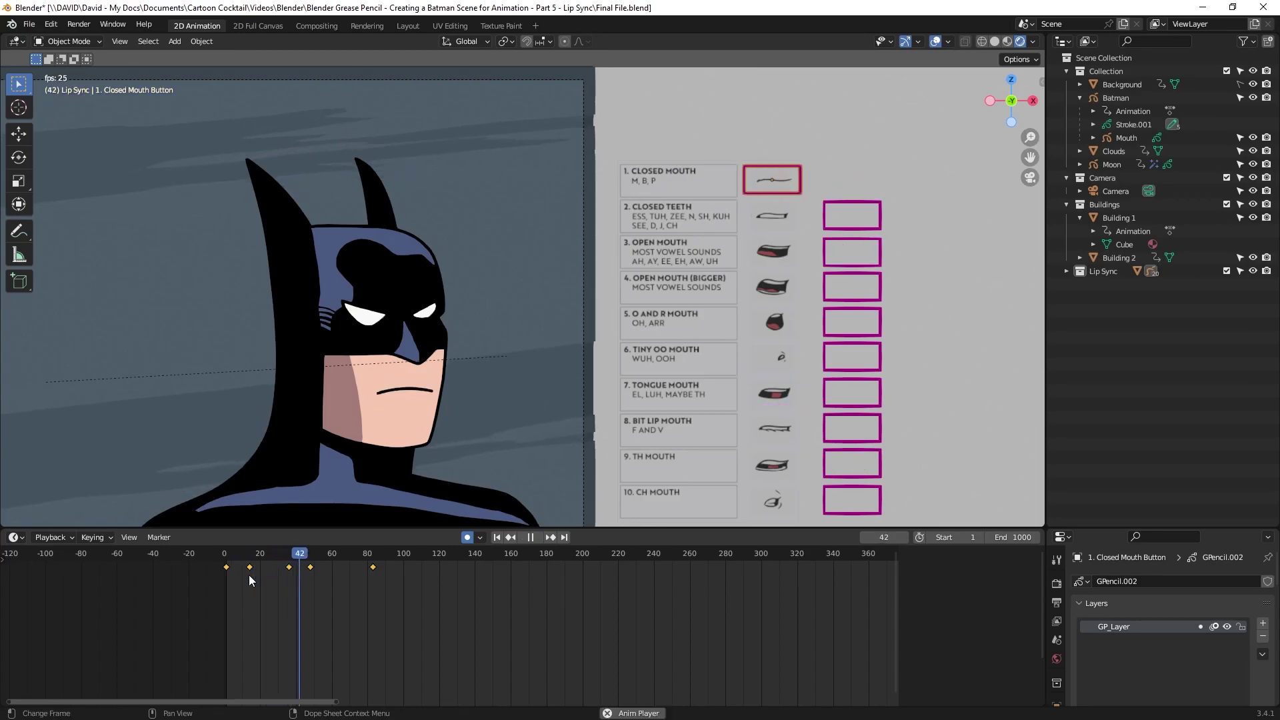